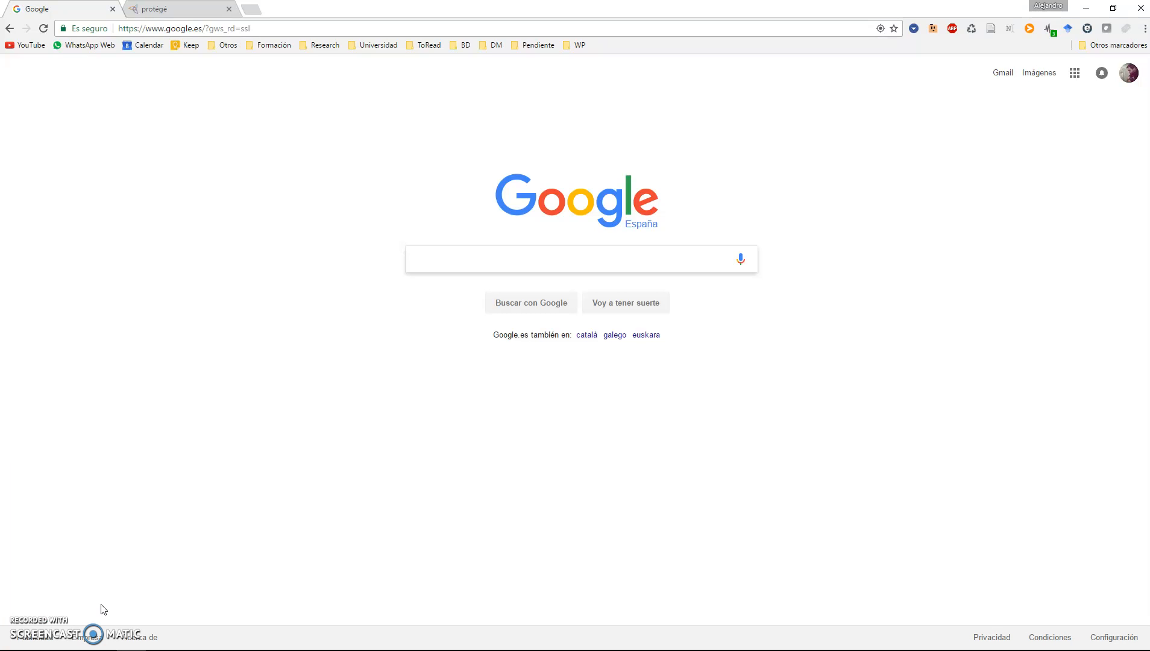
# Search Google for 'download protege' and open protege.stanford.edu in a new tab.
pyautogui.write('down')
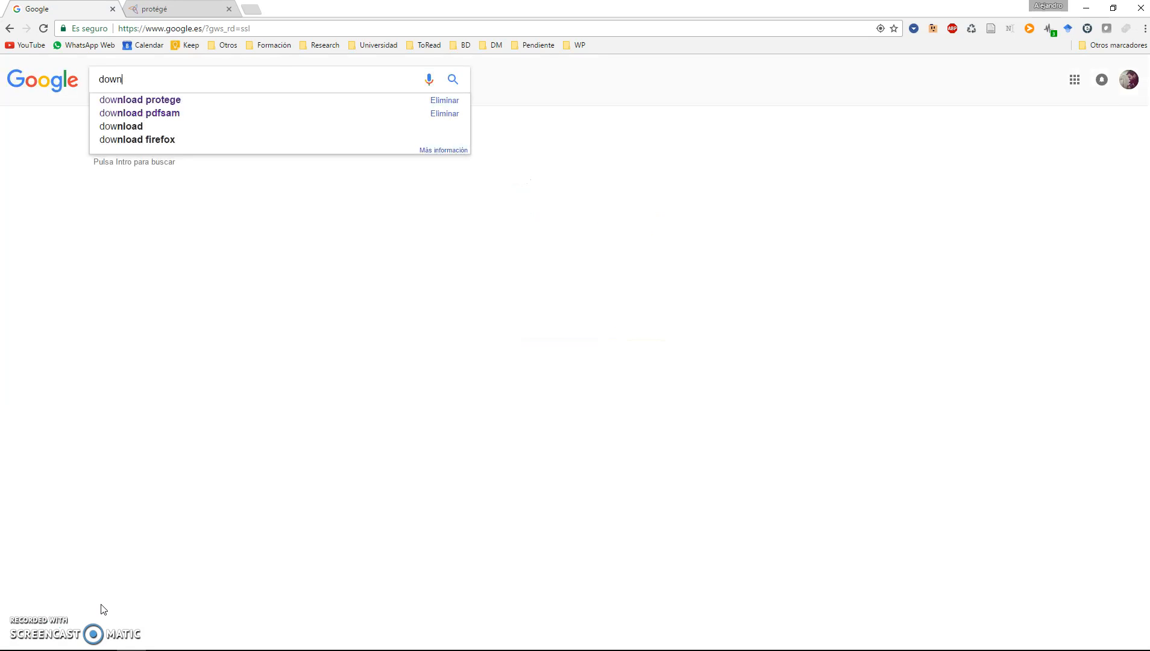
pyautogui.write('load protege')
pyautogui.press('Return')
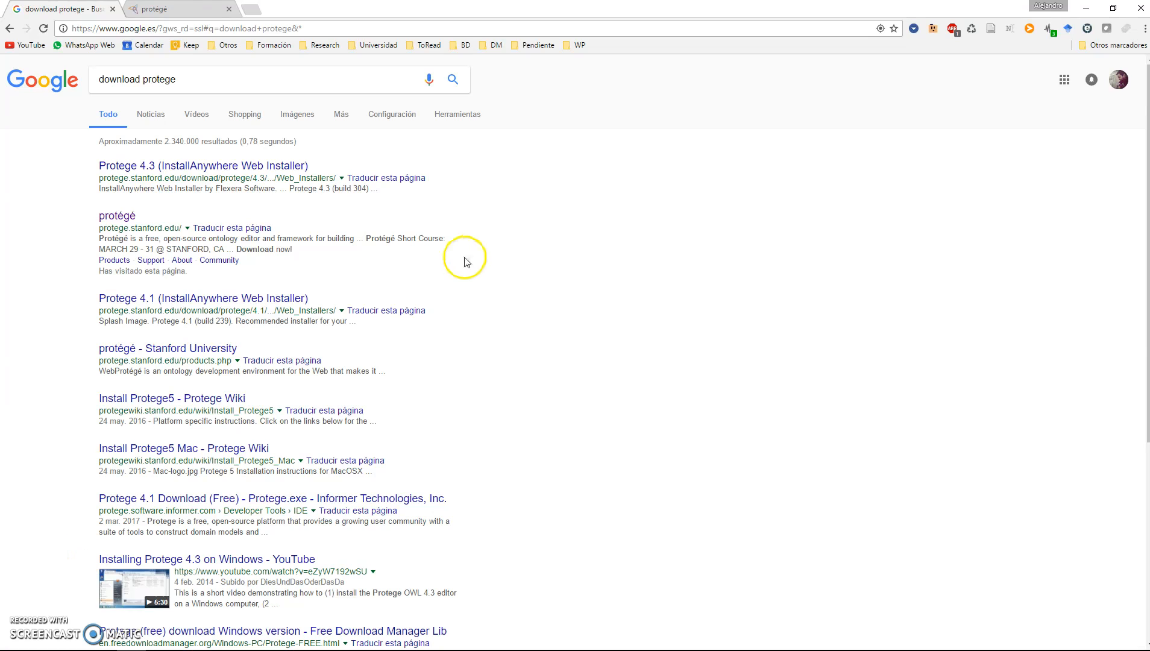
pyautogui.rightClick(111, 220)
pyautogui.click(142, 228)
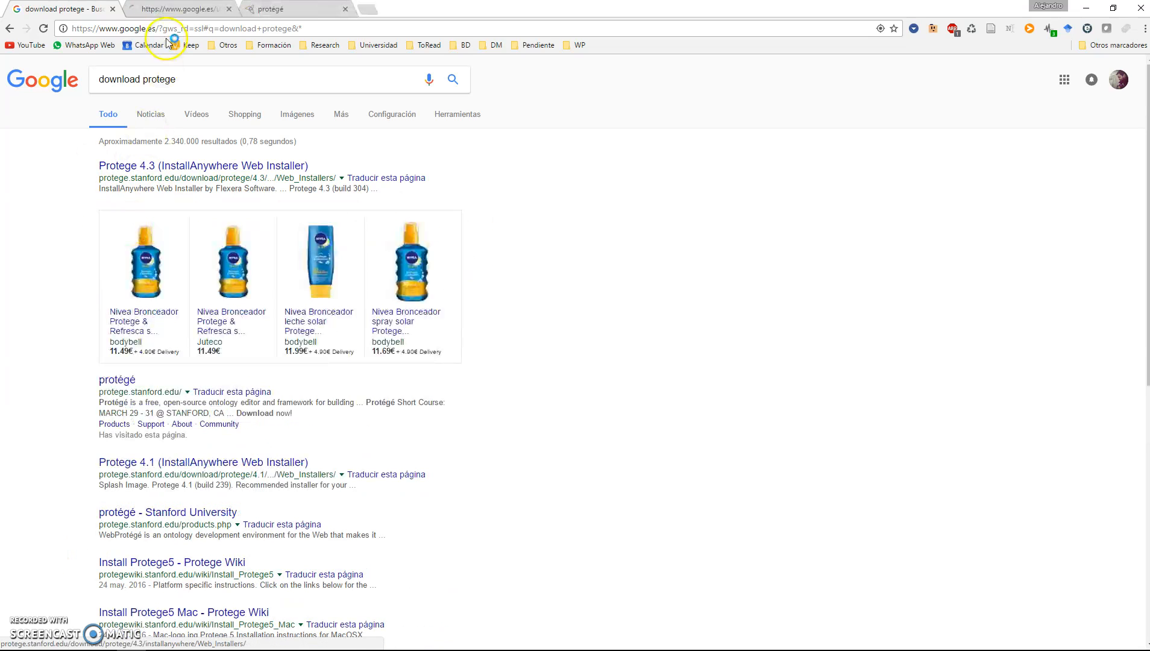
pyautogui.click(193, 13)
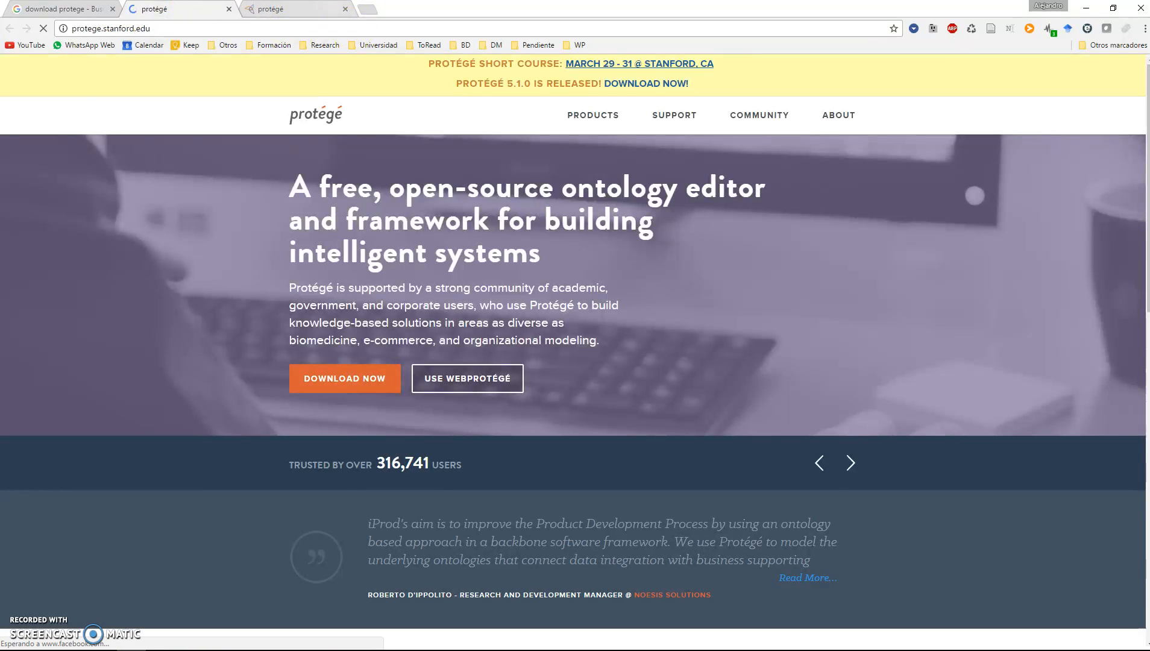
pyautogui.click(346, 9)
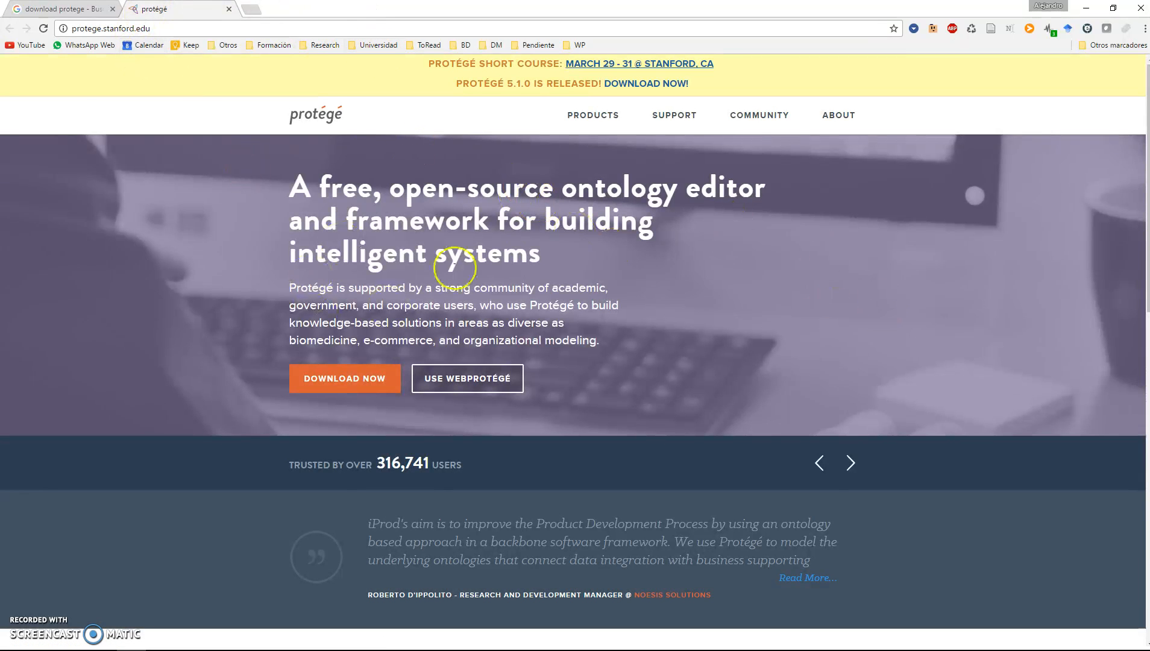
# Go to the Protégé Desktop download section and request the older versions.
pyautogui.click(345, 378)
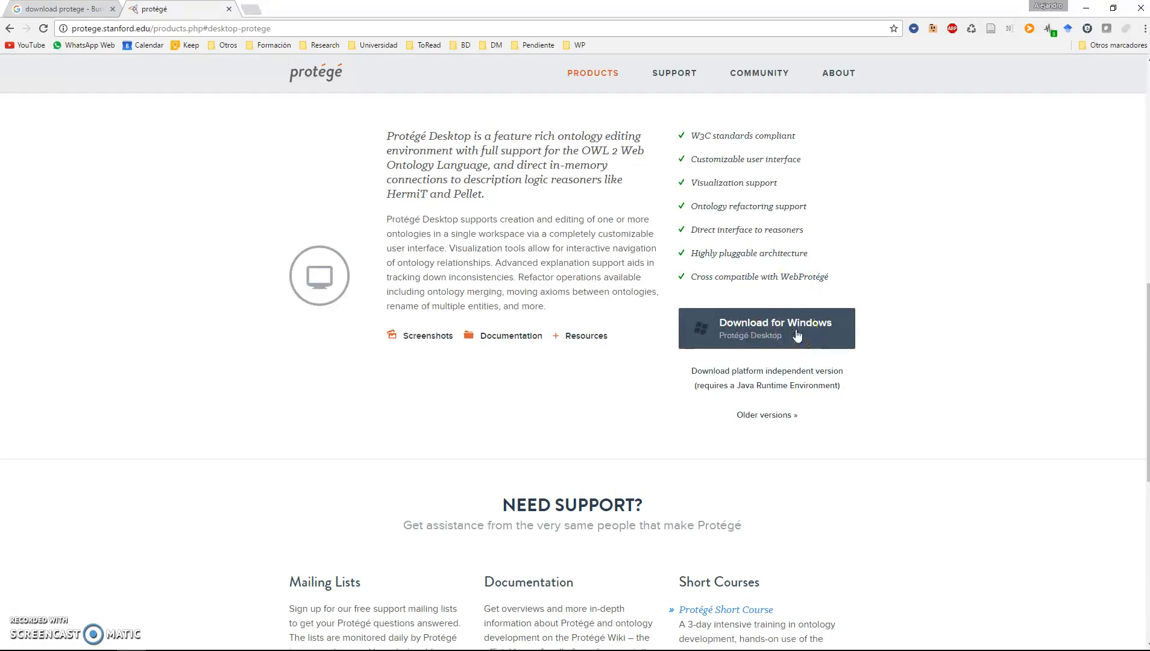
pyautogui.scroll(-1, 796, 335)
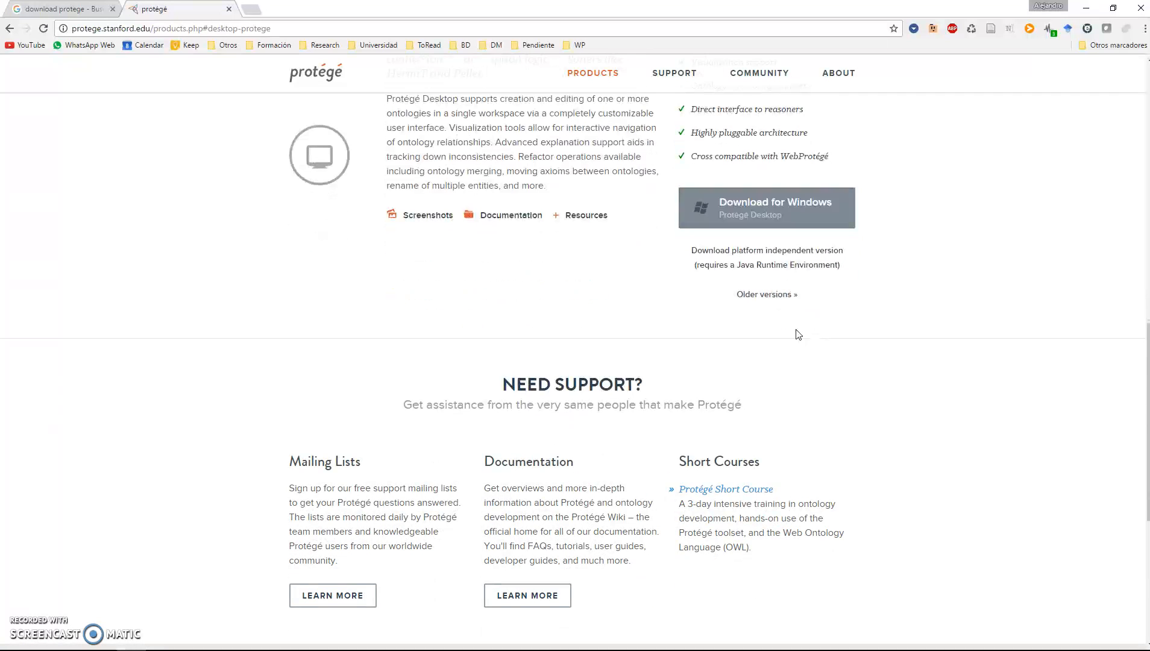
pyautogui.click(803, 233)
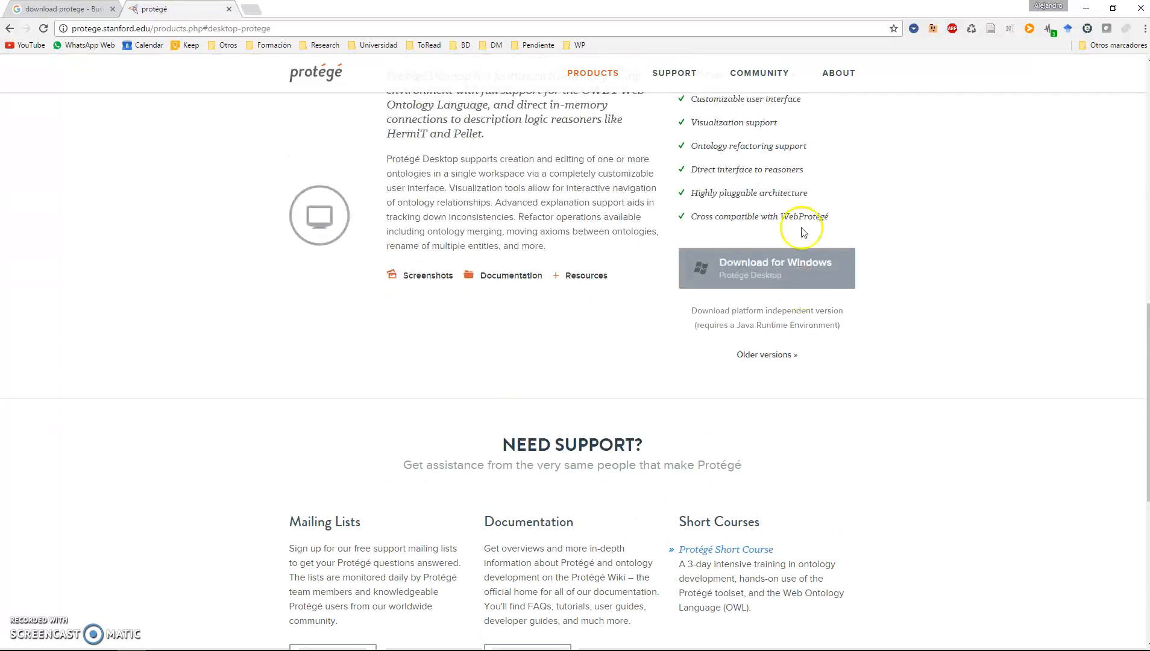
pyautogui.rightClick(763, 362)
pyautogui.click(742, 356)
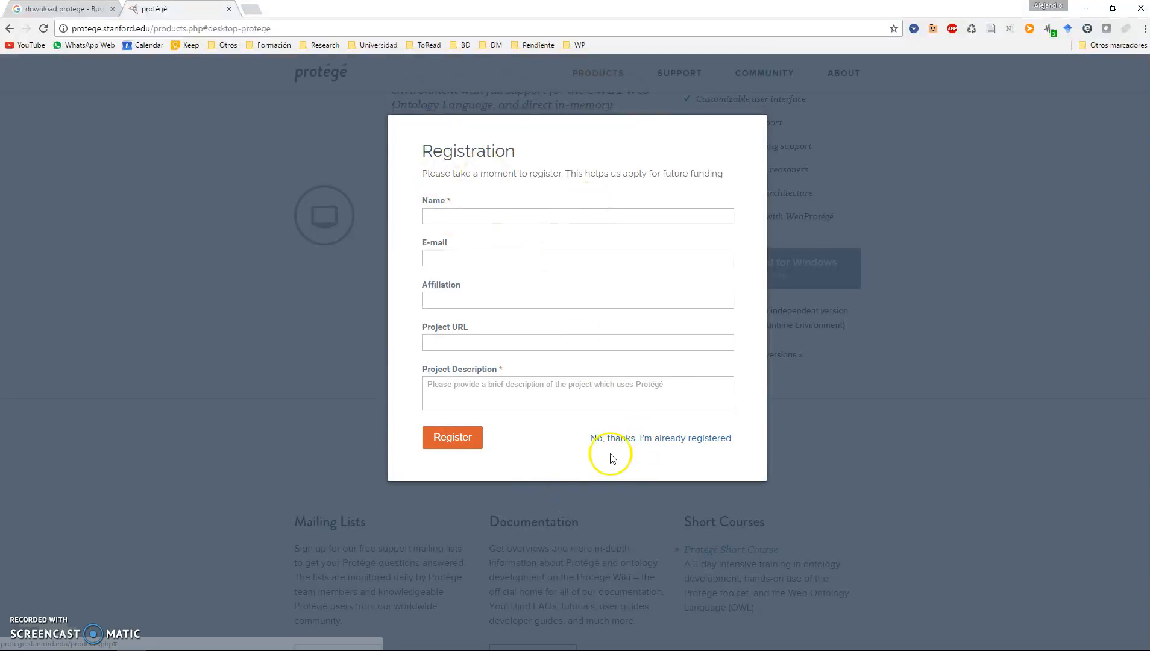
pyautogui.click(465, 219)
# Skip registration, look over the older Protégé versions page, then close it.
pyautogui.click(680, 440)
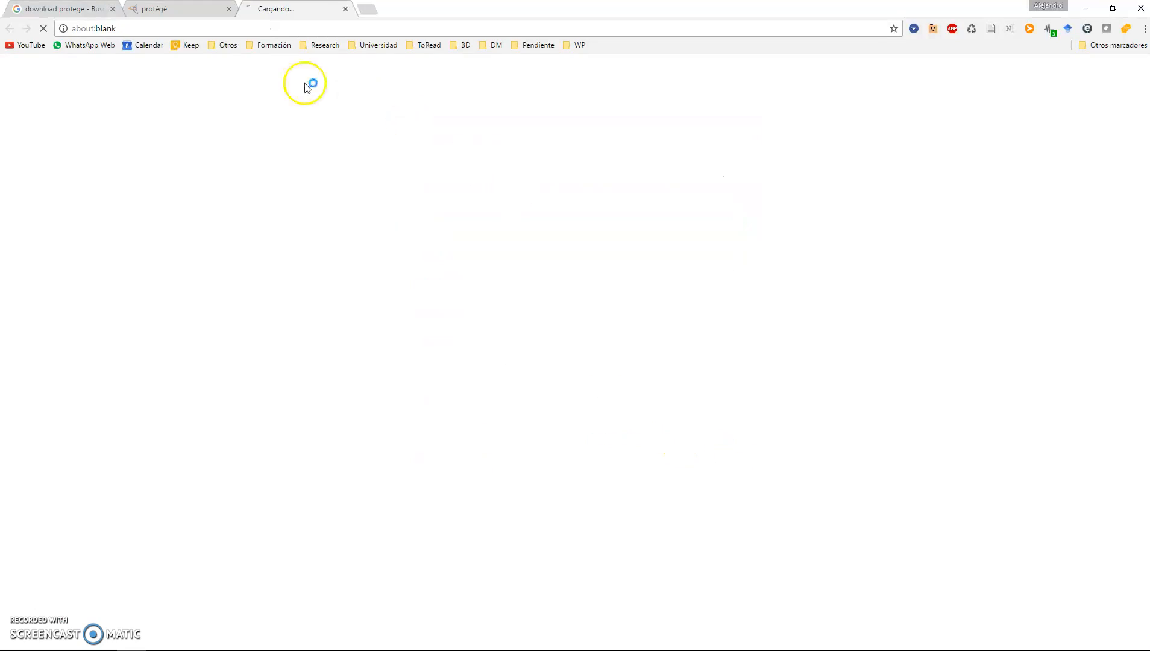
pyautogui.click(168, 10)
pyautogui.click(283, 9)
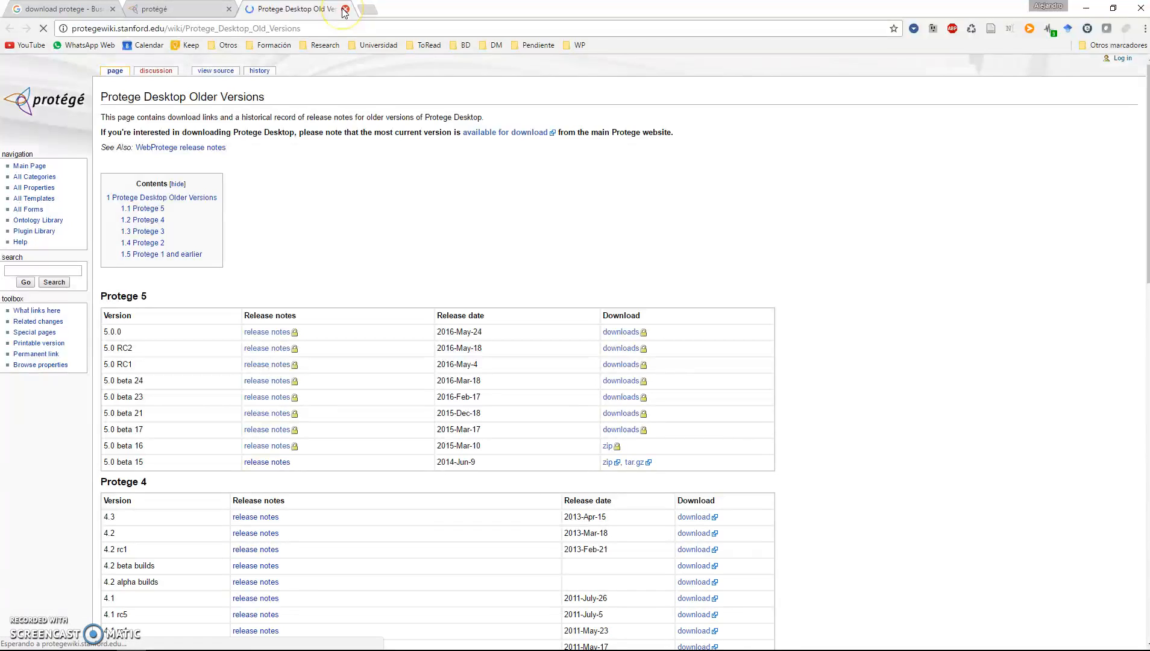
pyautogui.scroll(-6, 361, 377)
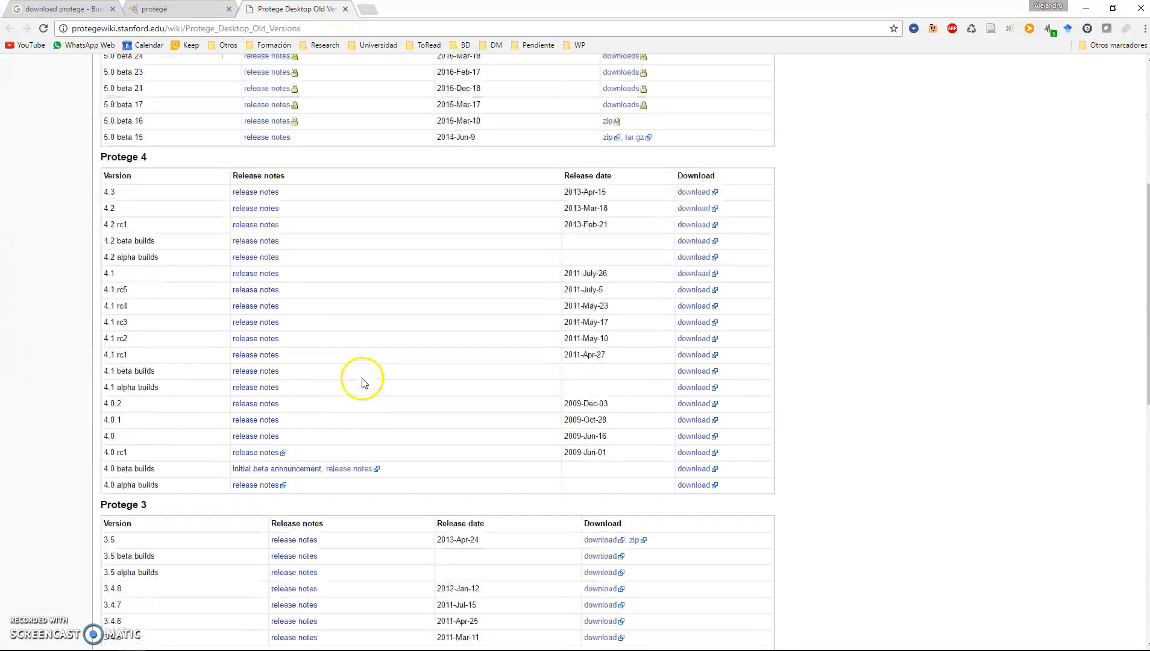
pyautogui.scroll(6, 361, 384)
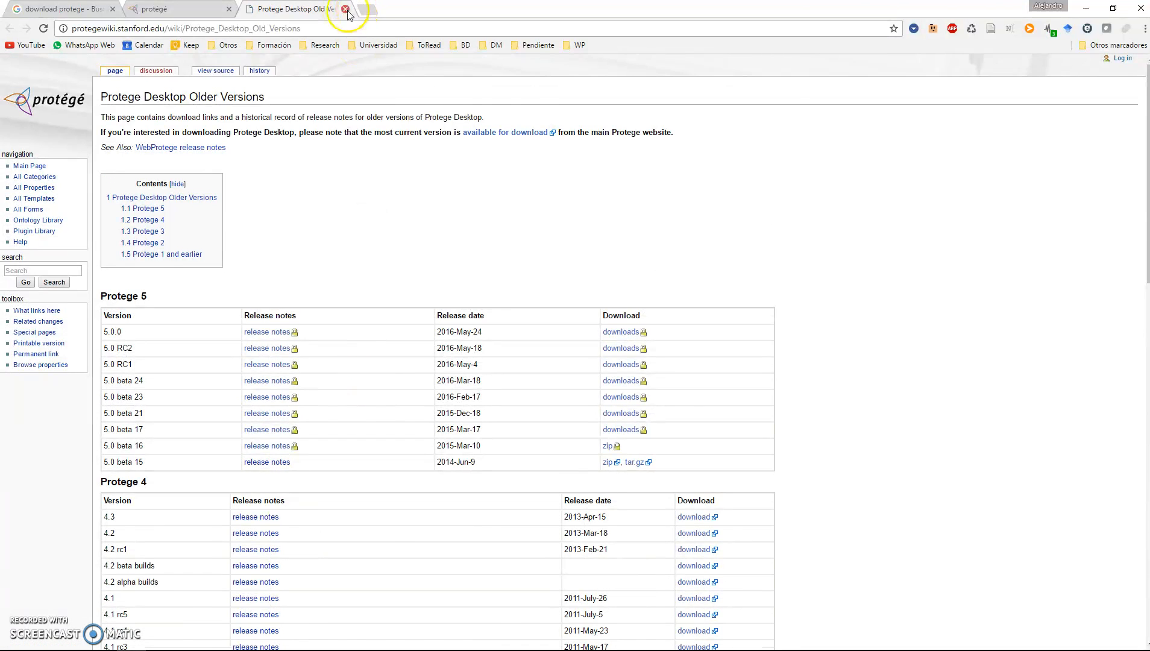
pyautogui.click(345, 9)
pyautogui.scroll(-5, 891, 397)
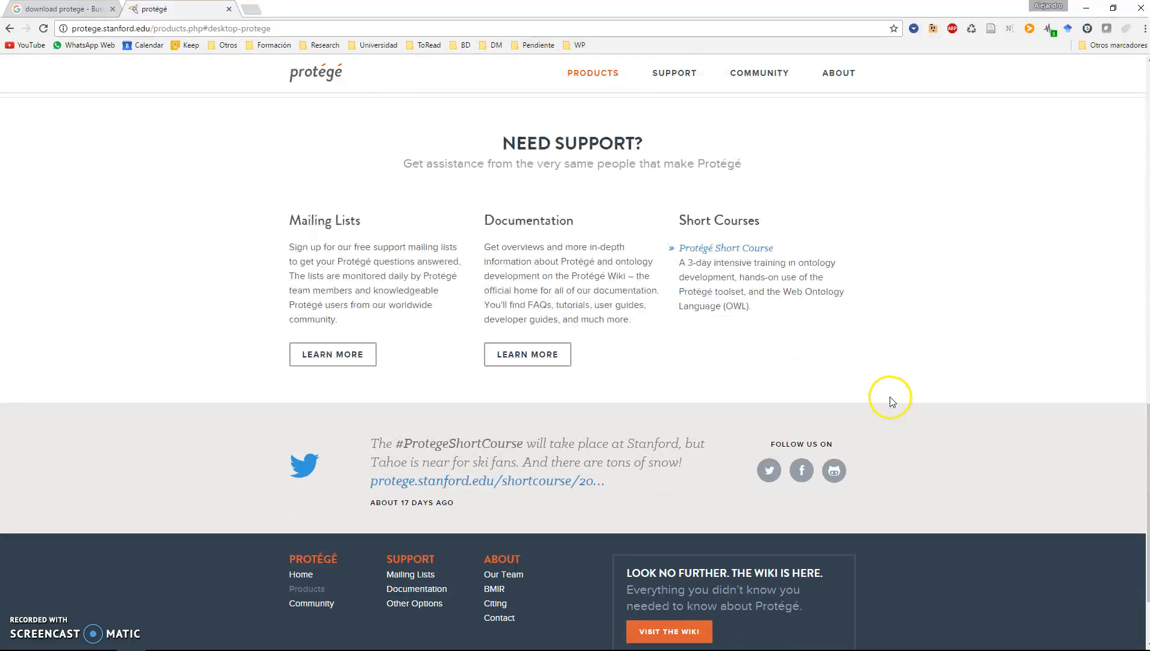
pyautogui.scroll(7, 892, 401)
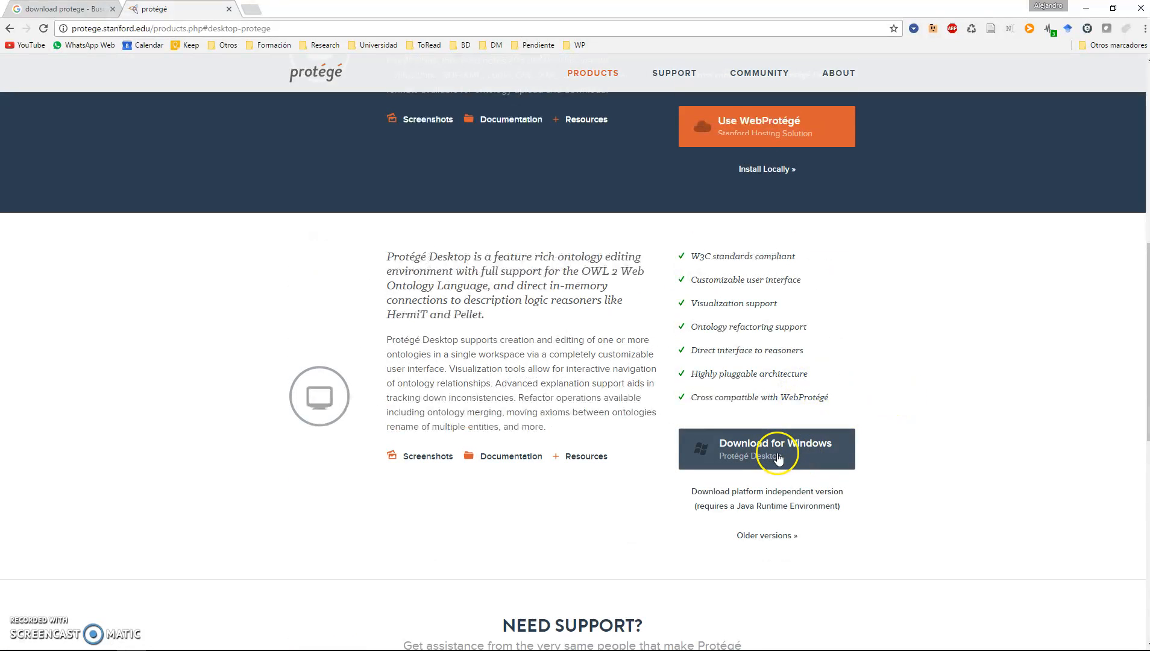
# Download Protégé Desktop for Windows, skipping registration with 'No, thanks'.
pyautogui.click(777, 458)
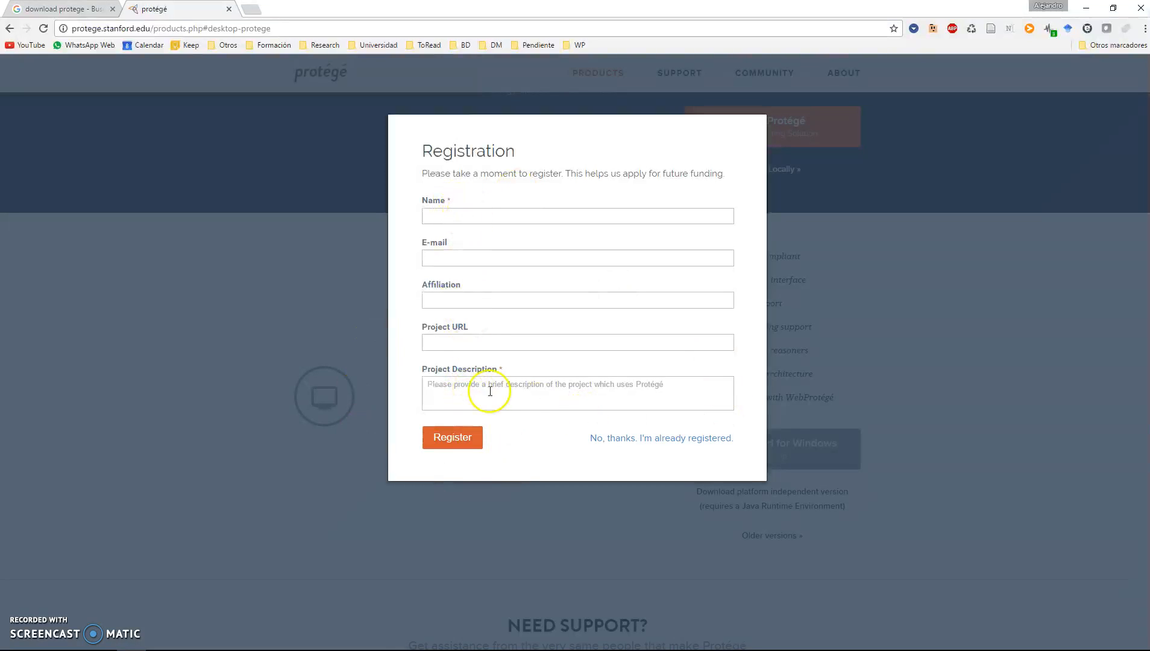
pyautogui.click(642, 438)
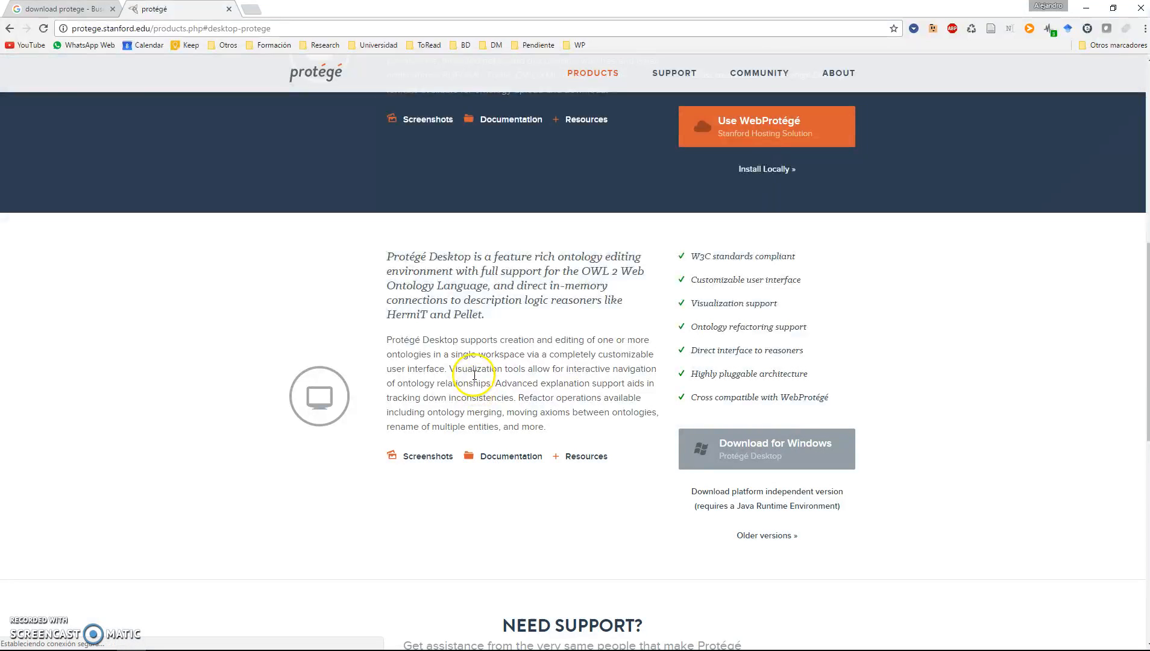
pyautogui.moveTo(116, 643)
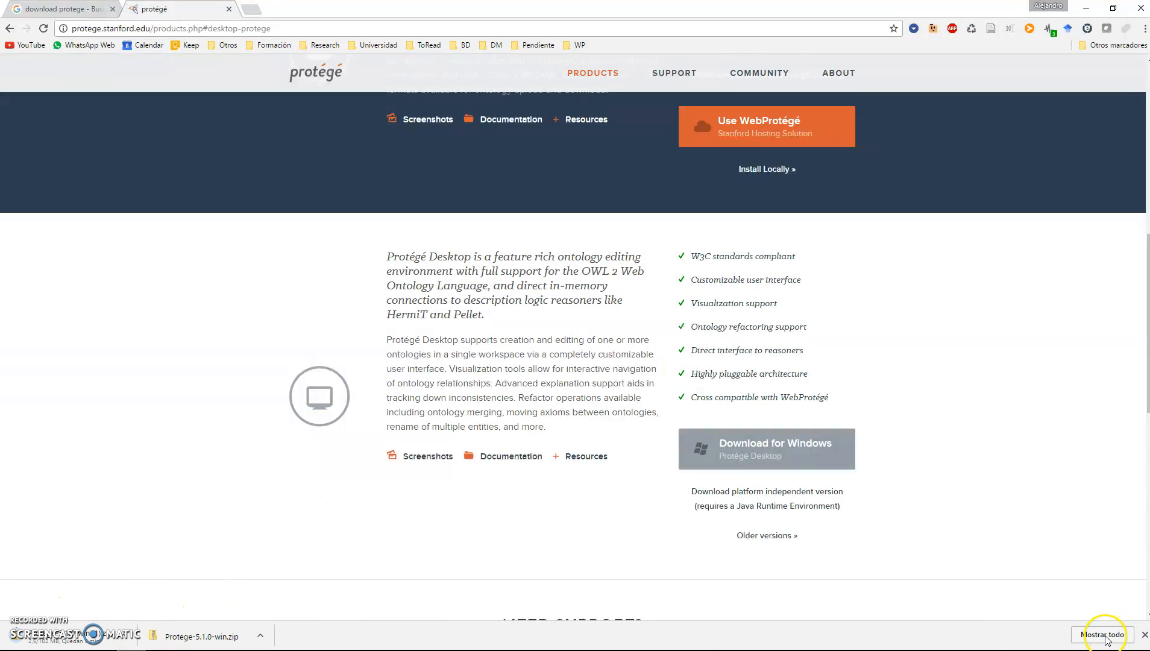
# Cancel the duplicate Protégé download and open the Descargas folder.
pyautogui.click(1103, 635)
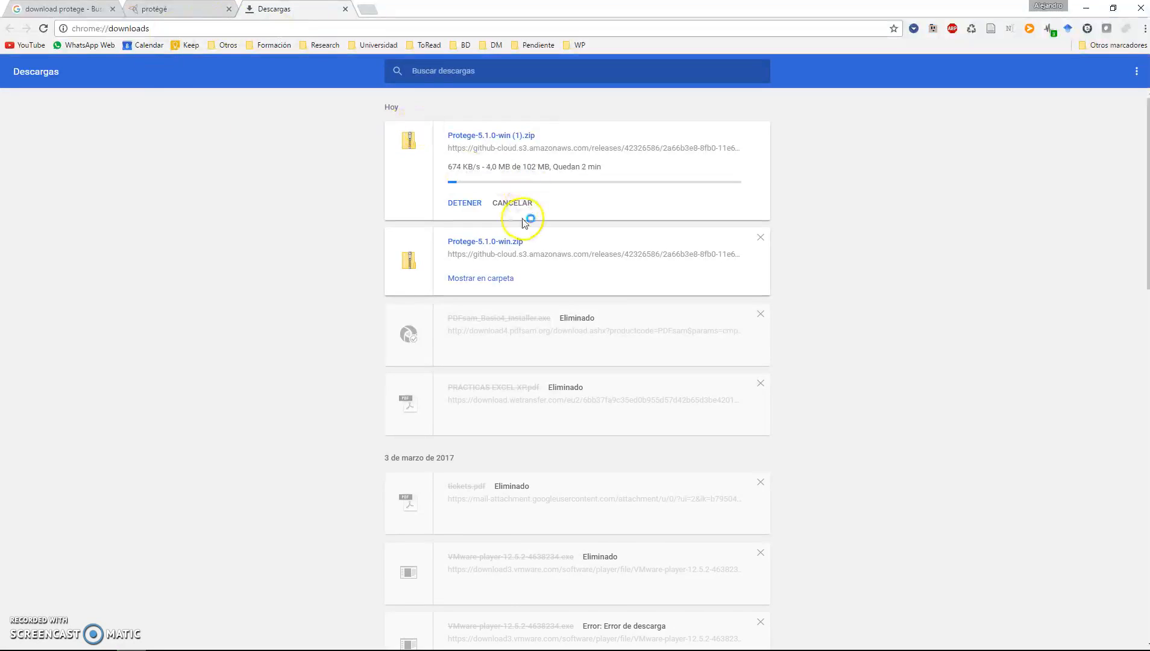
pyautogui.click(505, 203)
pyautogui.click(345, 9)
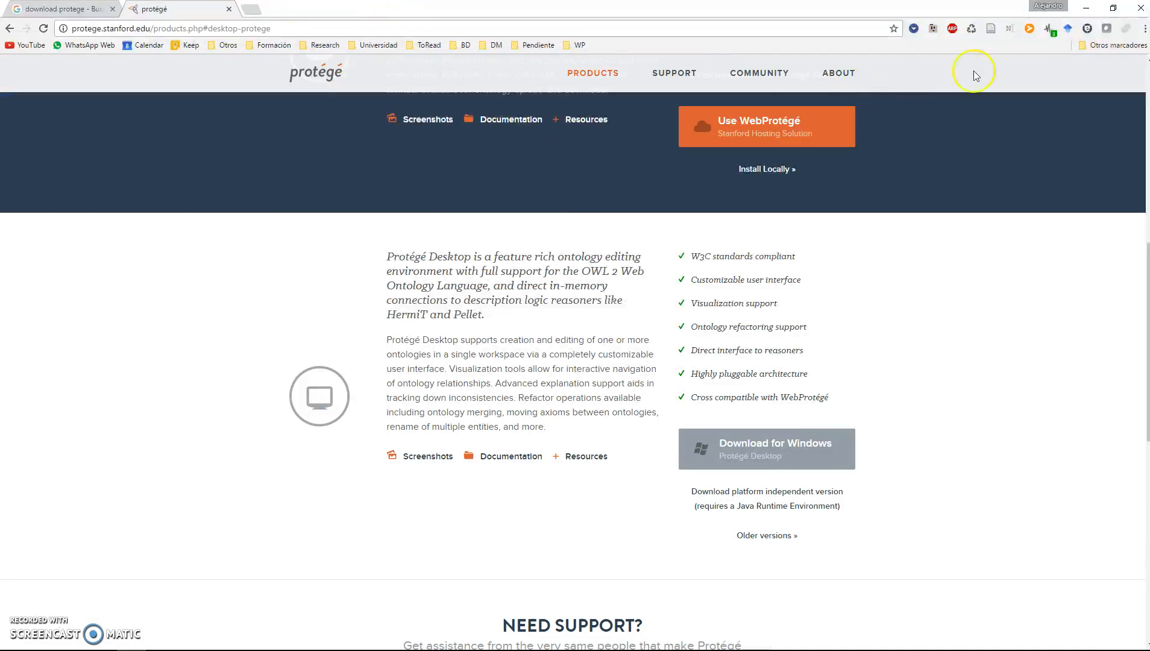
pyautogui.click(98, 639)
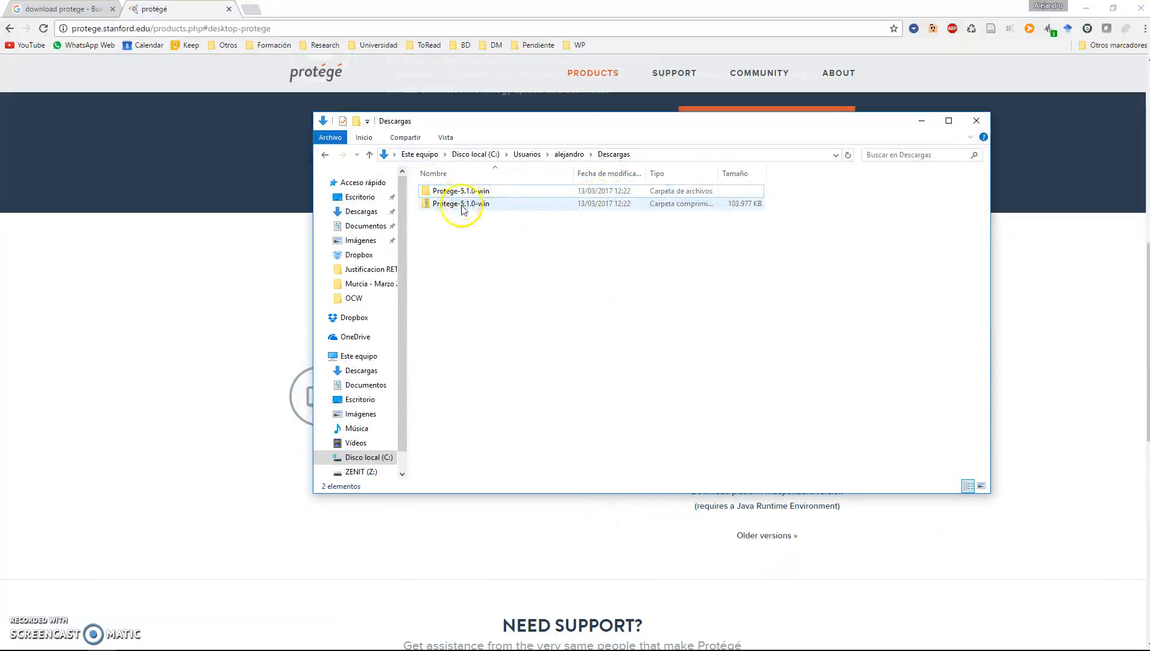
# Inspect the Protege-5.1.0-win zip's context menu without choosing any option.
pyautogui.rightClick(462, 206)
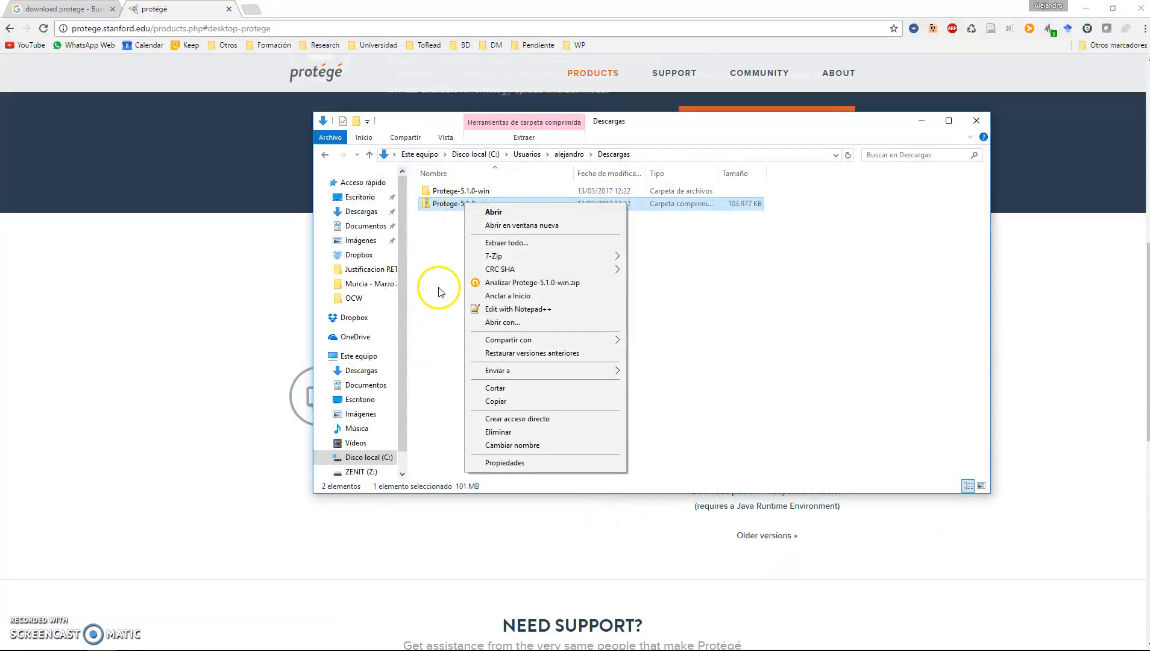
pyautogui.click(439, 289)
pyautogui.rightClick(464, 210)
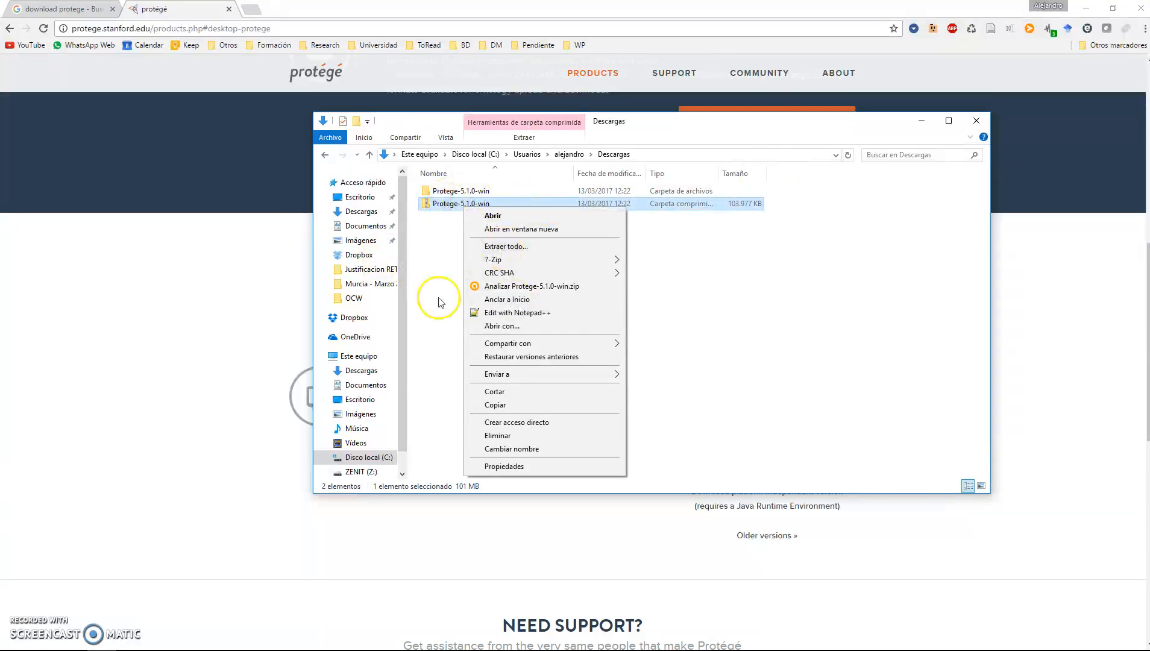
pyautogui.click(456, 279)
pyautogui.click(455, 279)
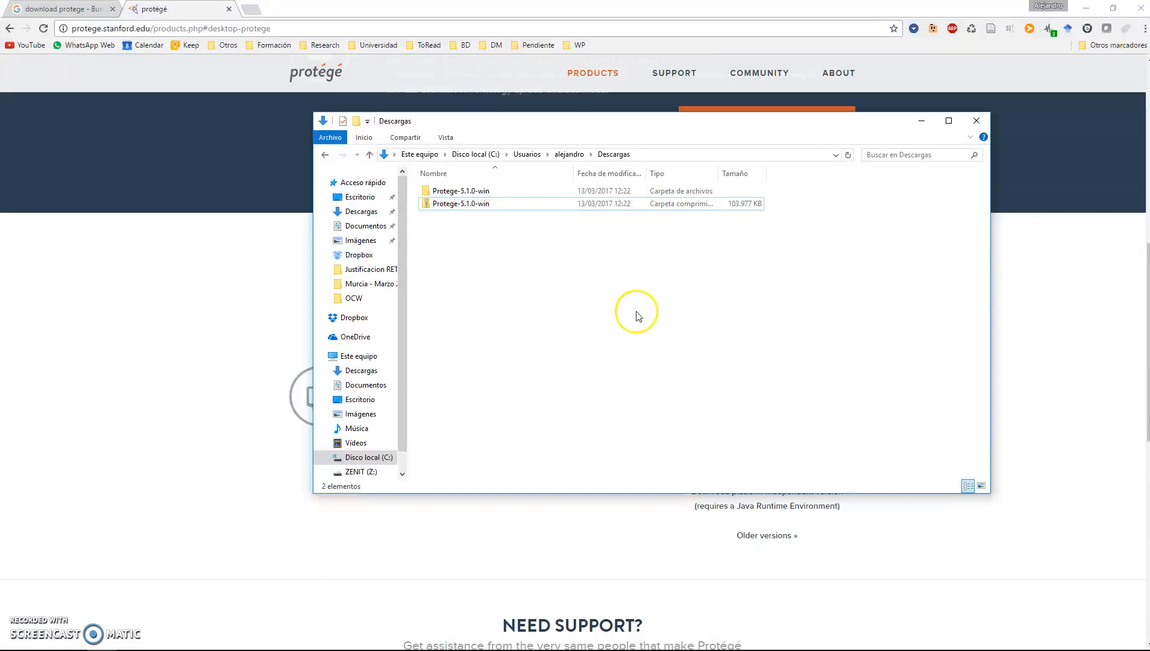
# Open the extracted Protege-5.1.0-win folder and its Protege-5.1.0 subfolder.
pyautogui.doubleClick(452, 193)
pyautogui.doubleClick(459, 191)
pyautogui.moveTo(495, 320); pyautogui.dragTo(449, 326)
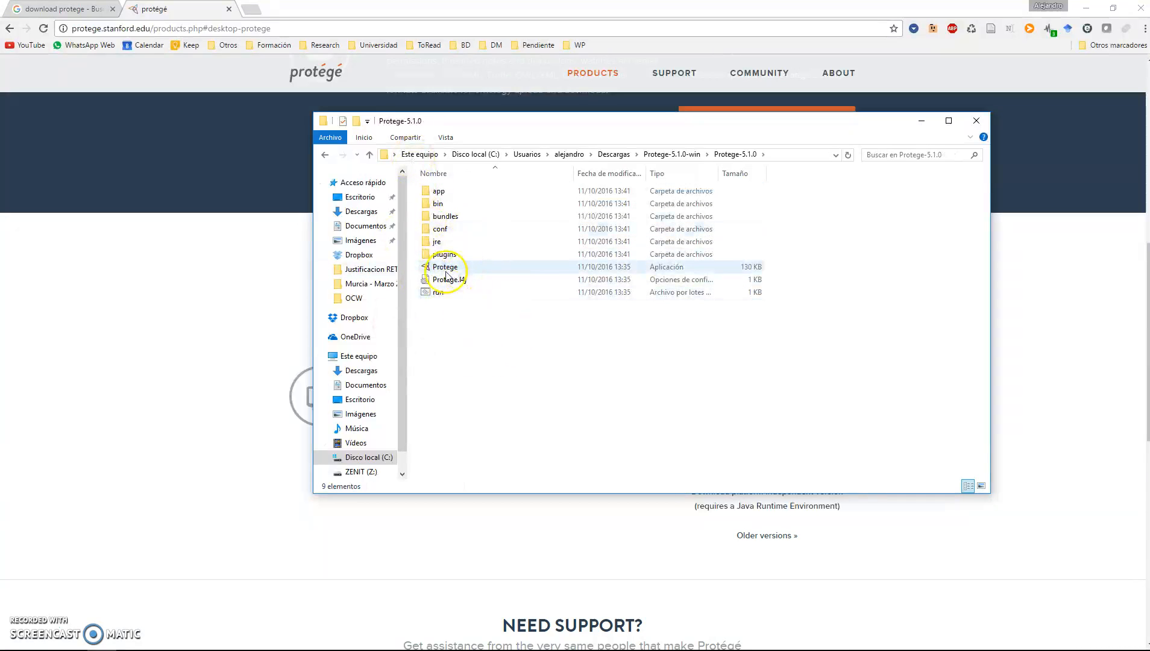
pyautogui.moveTo(300, 642)
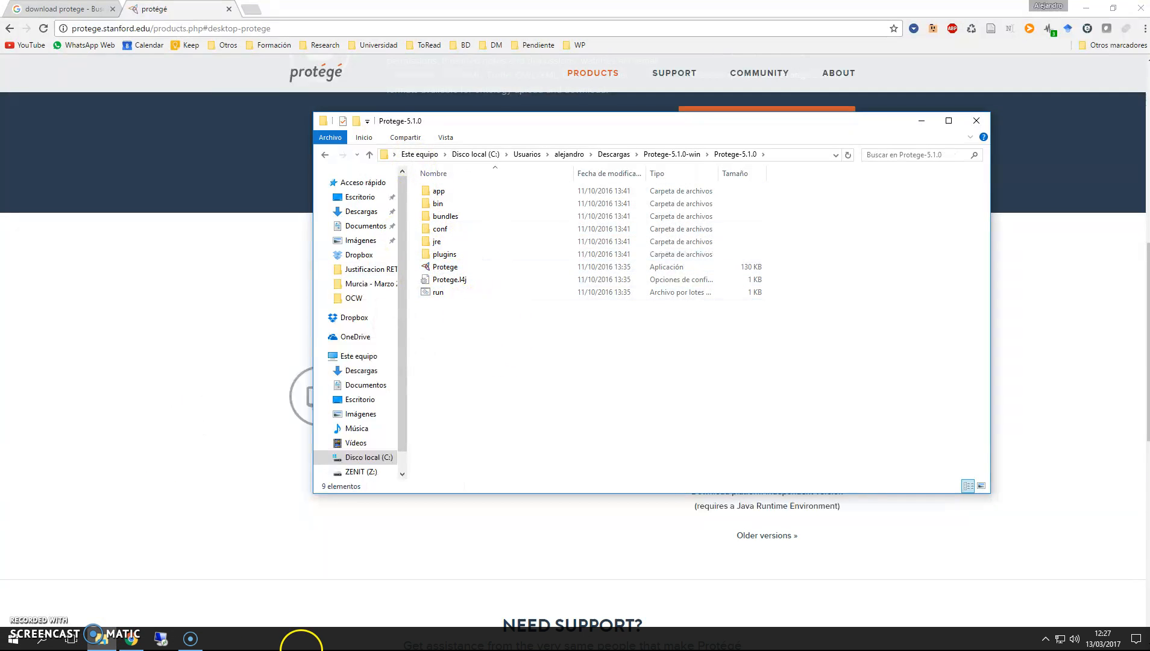
pyautogui.click(41, 640)
# Launch Command Prompt by searching for cmd.
pyautogui.write('cmd')
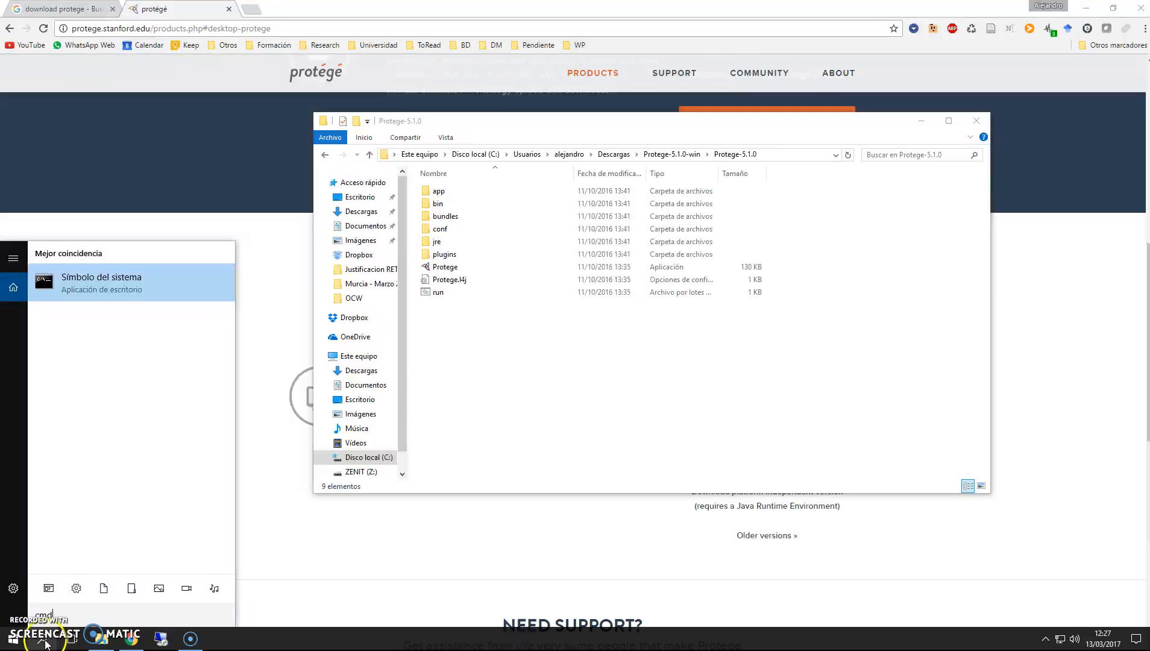
pyautogui.press('Return')
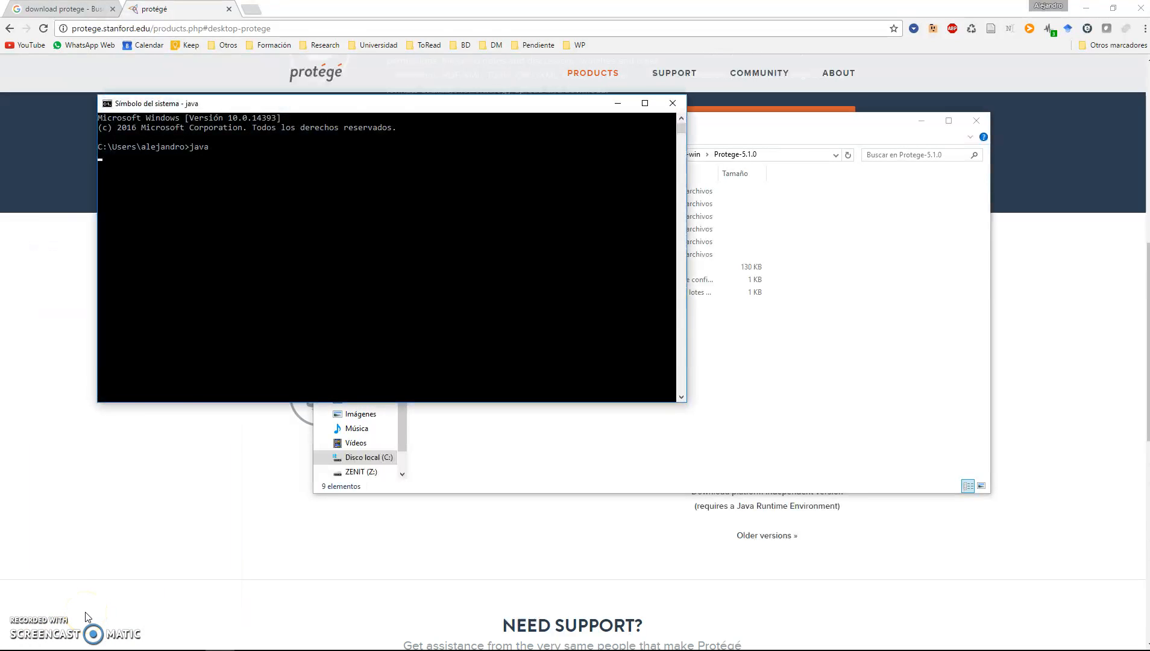
pyautogui.scroll(10, 260, 314)
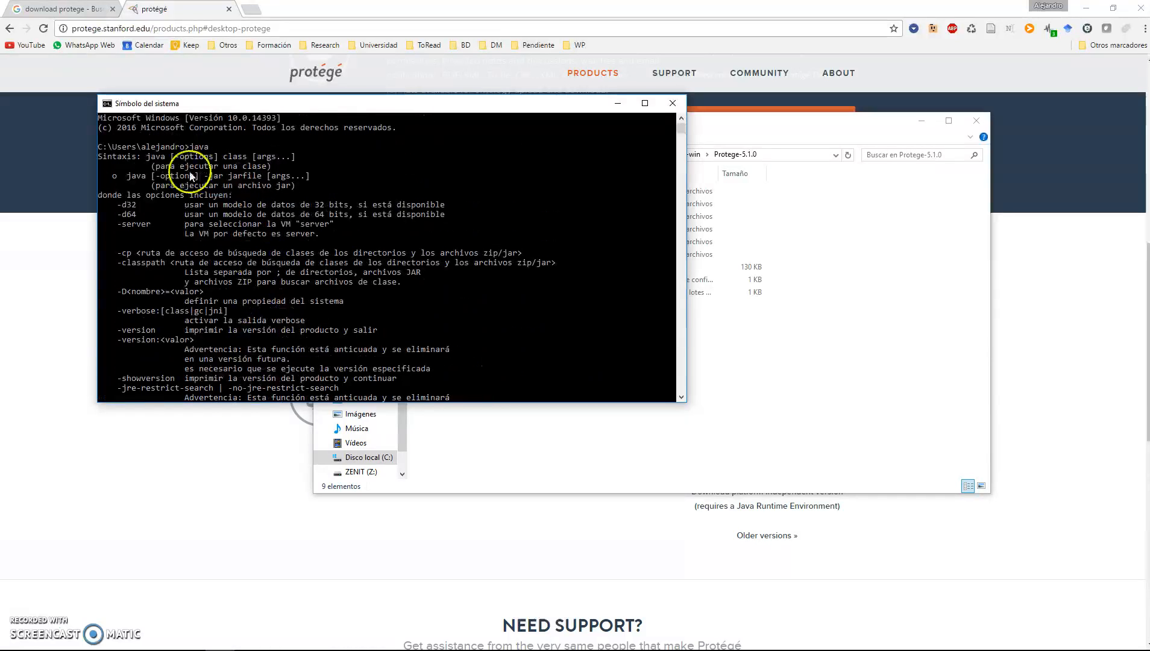
pyautogui.scroll(-12, 326, 275)
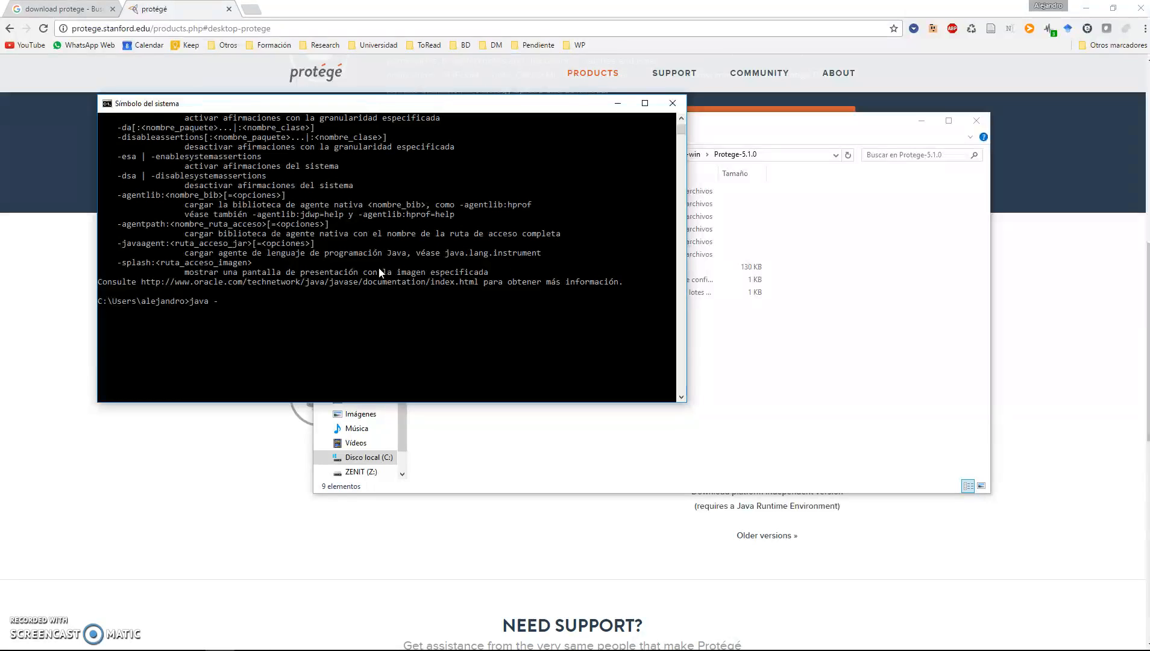
# Check Java with java -ver, java -v and java -version (1.8.0_121), then test a nonsense command.
pyautogui.write('ver')
pyautogui.press('Return')
pyautogui.write('java -v')
pyautogui.press('Return')
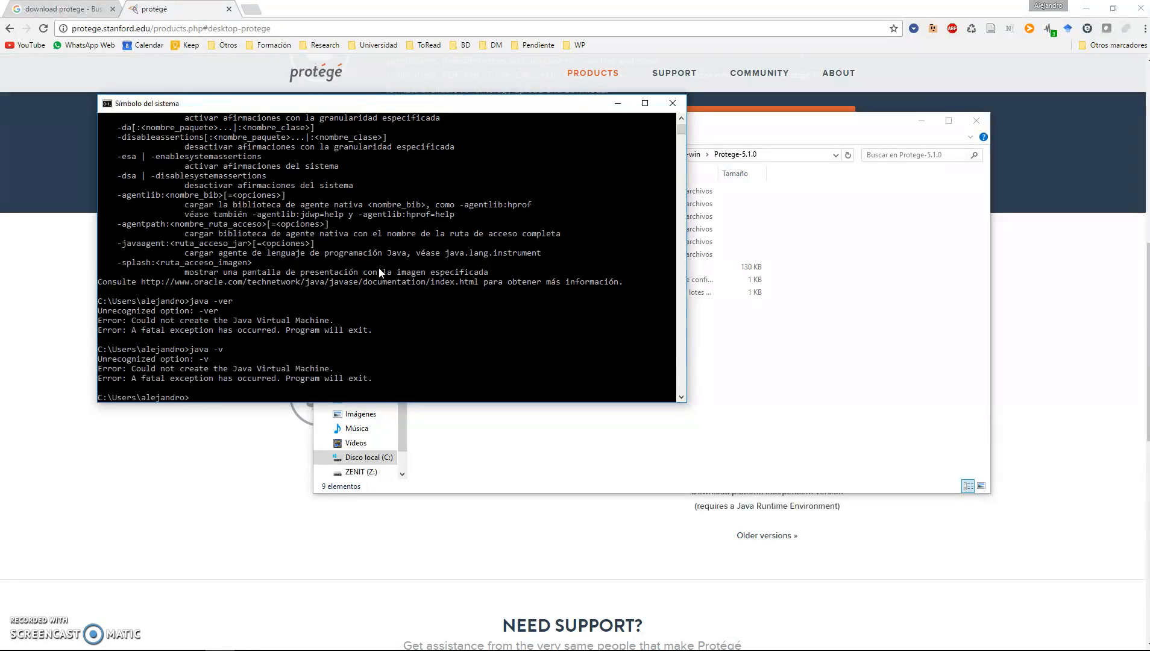
pyautogui.write('java -version')
pyautogui.press('Return')
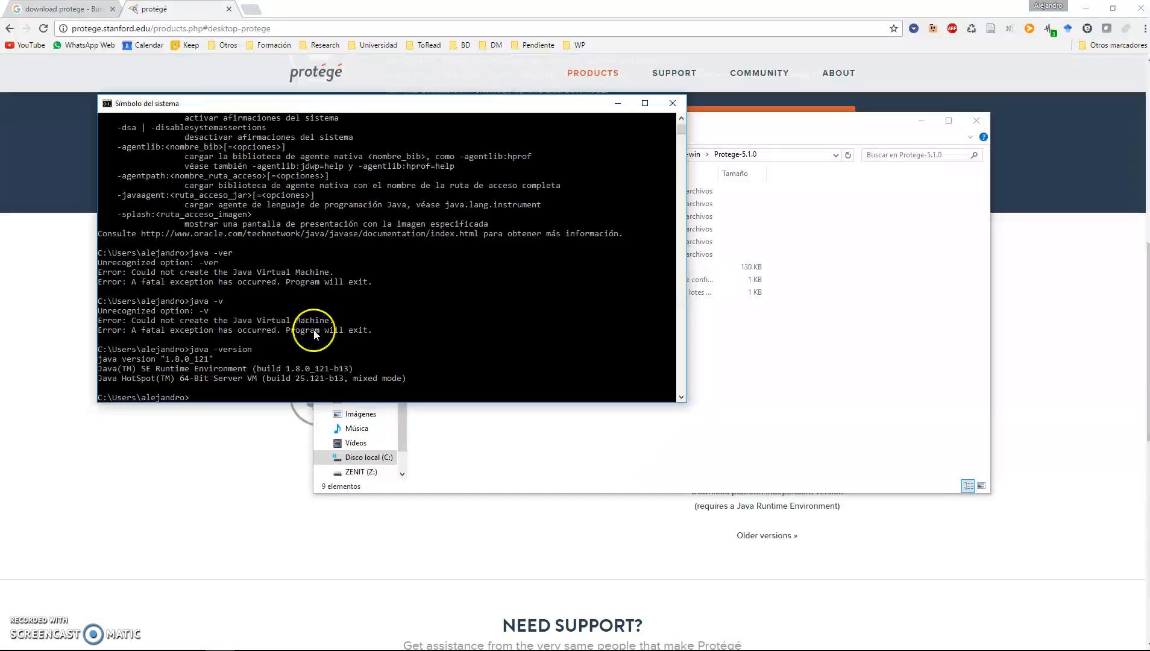
pyautogui.write('lhjdsgf')
pyautogui.press('Return')
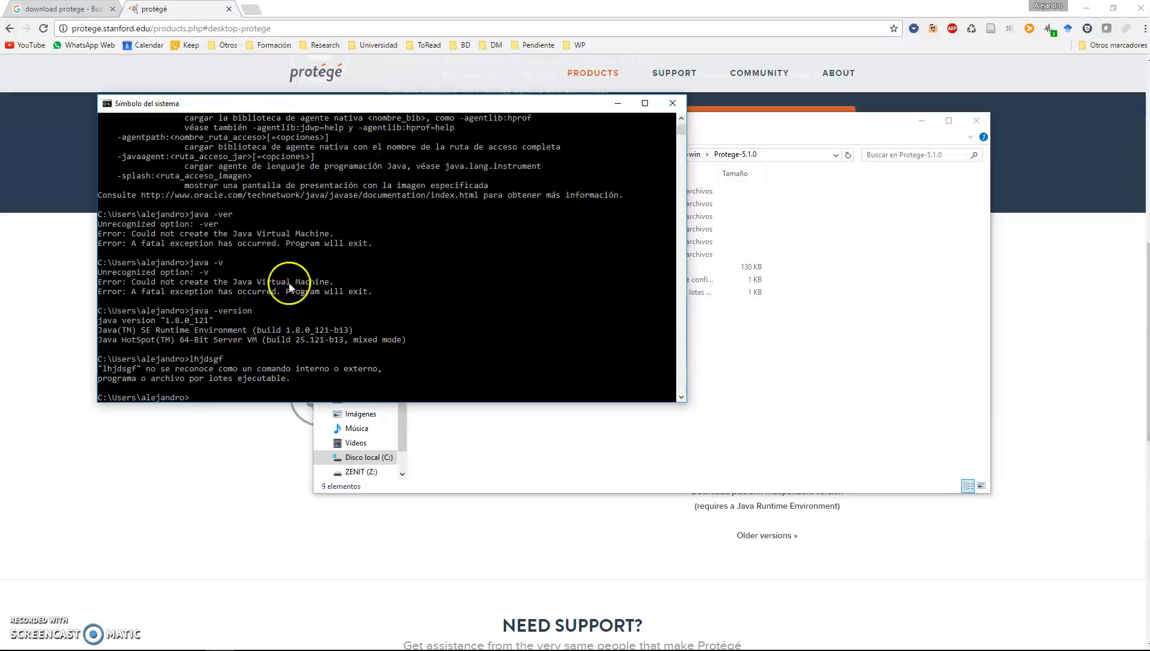
# In a new Chrome tab, search Google for 'download java'.
pyautogui.click(252, 12)
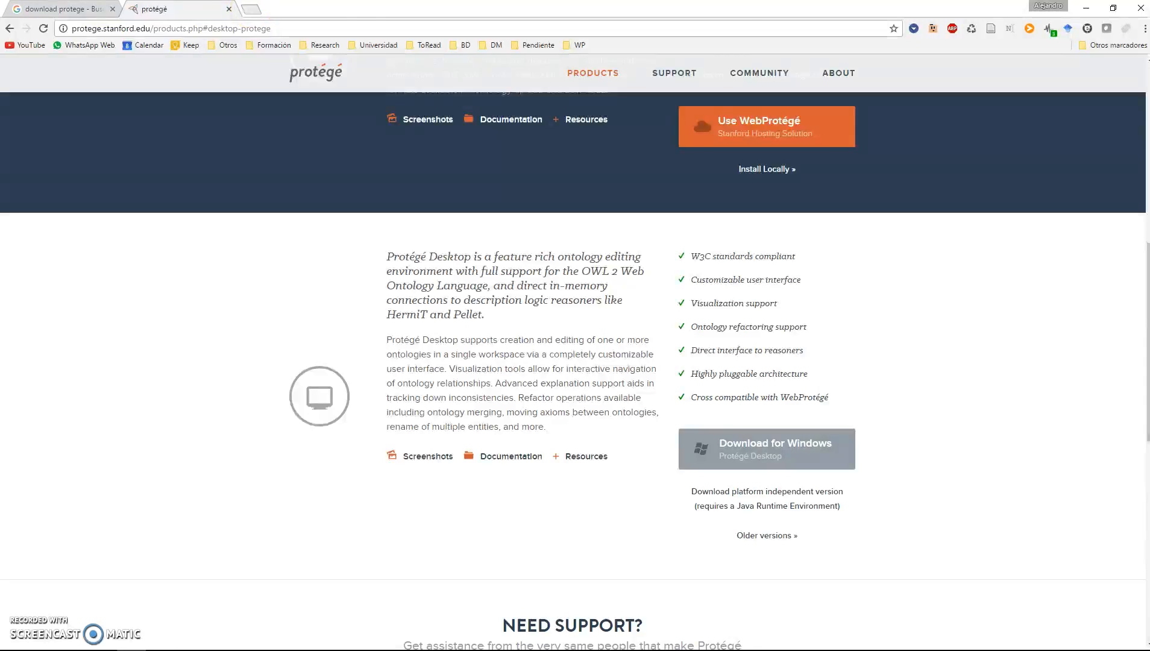
pyautogui.click(253, 12)
pyautogui.write('www.goo')
pyautogui.press('Return')
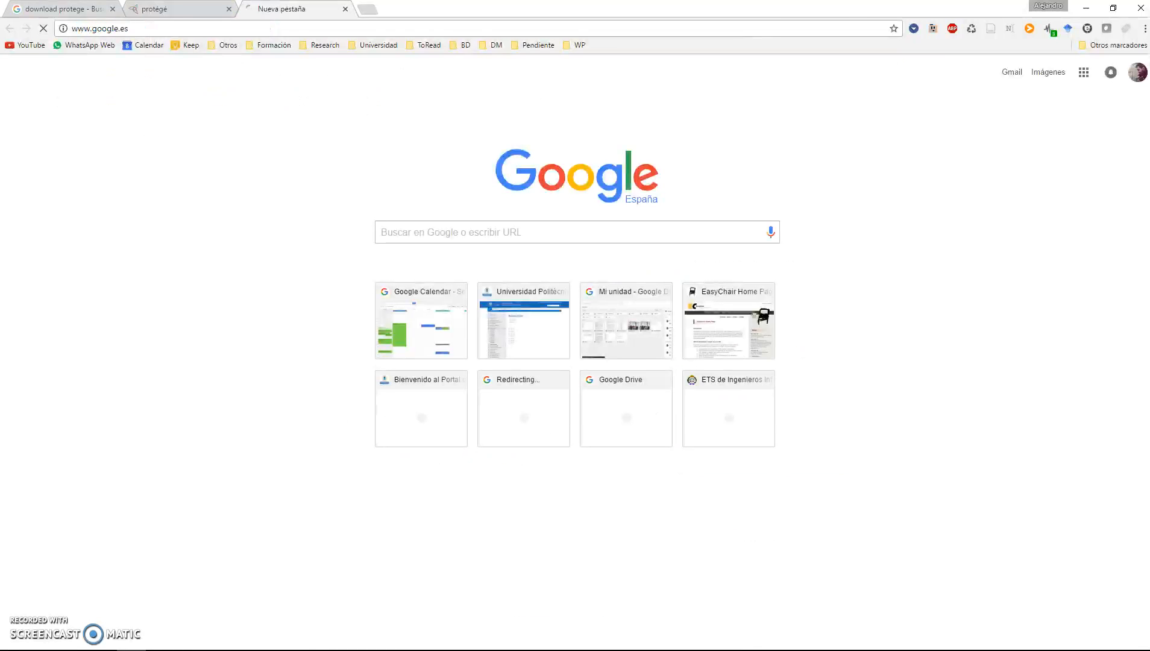
pyautogui.write('download java')
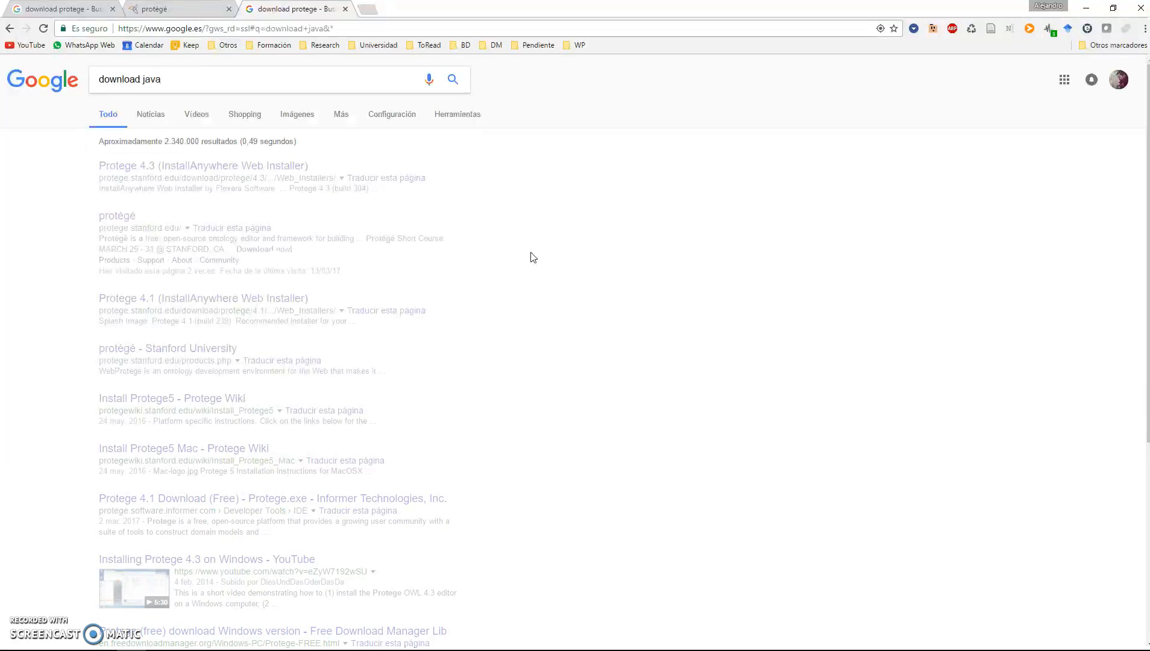
pyautogui.press('Return')
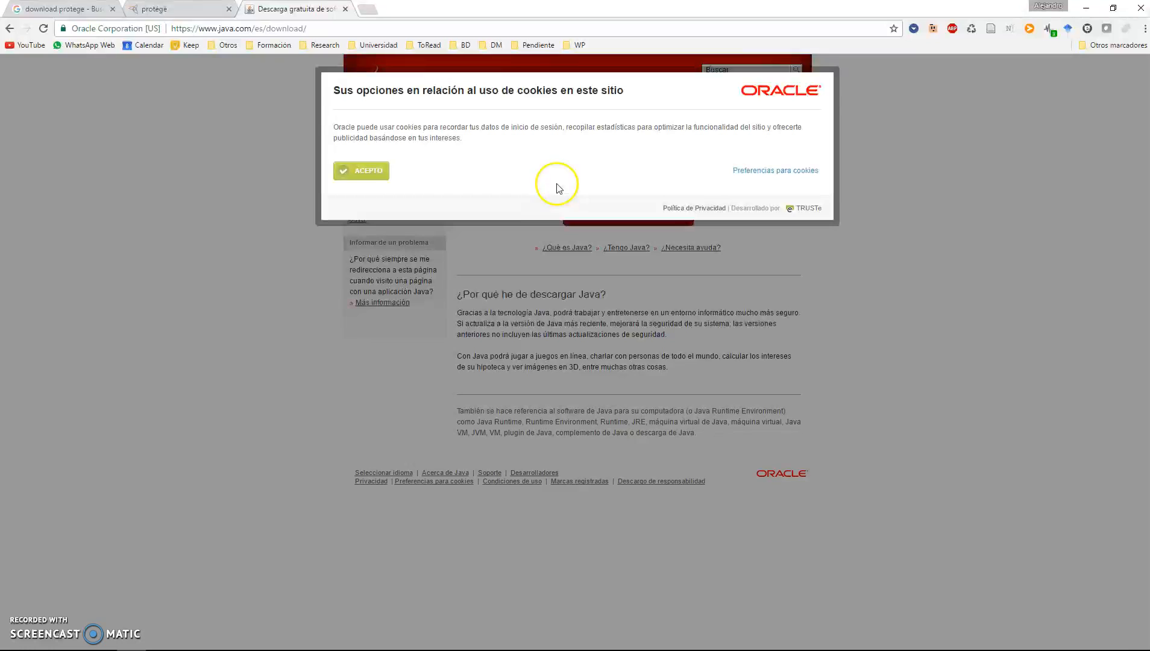
# Accept java.com's cookie notice, dismiss a chat notification and quit a background tray app.
pyautogui.click(377, 176)
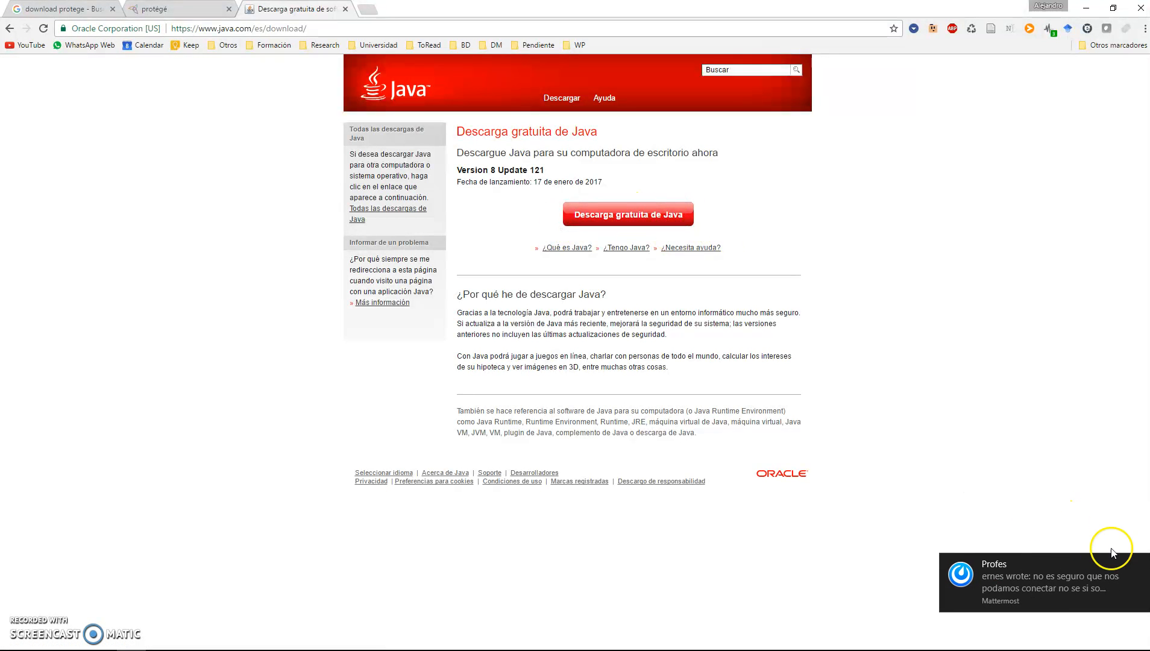
pyautogui.click(1139, 560)
pyautogui.moveTo(953, 648)
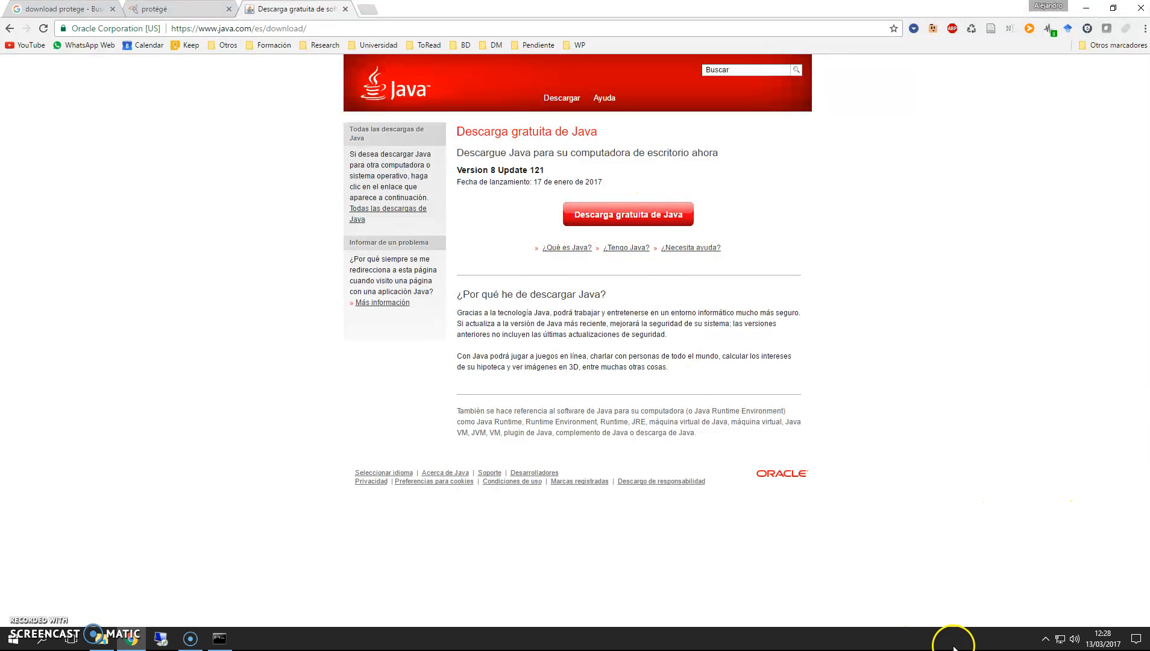
pyautogui.click(1046, 640)
pyautogui.click(1033, 615)
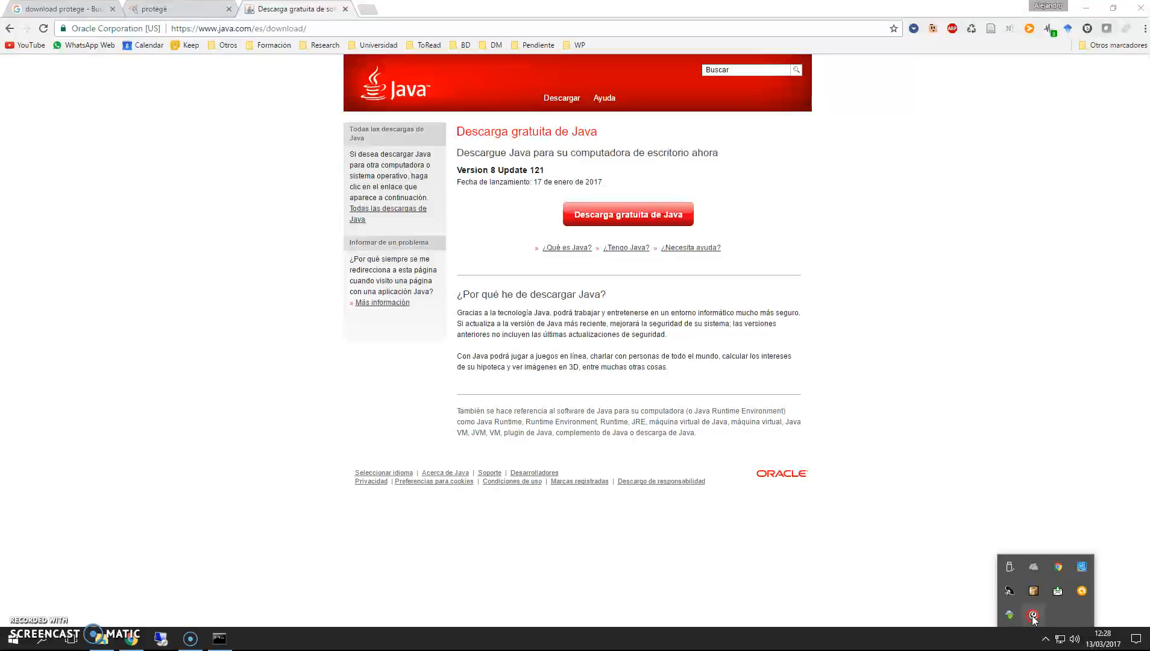
pyautogui.click(1051, 608)
pyautogui.click(967, 264)
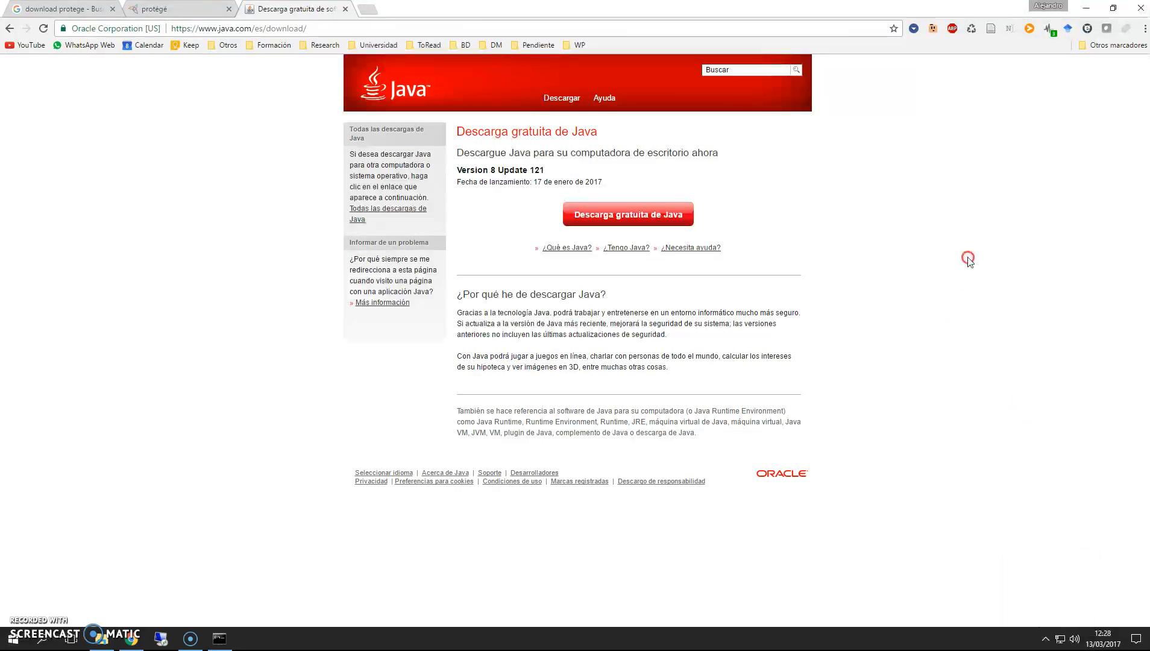
# Close the Java tab and Command Prompt, then run Protege from the Protege-5.1.0 folder.
pyautogui.click(347, 9)
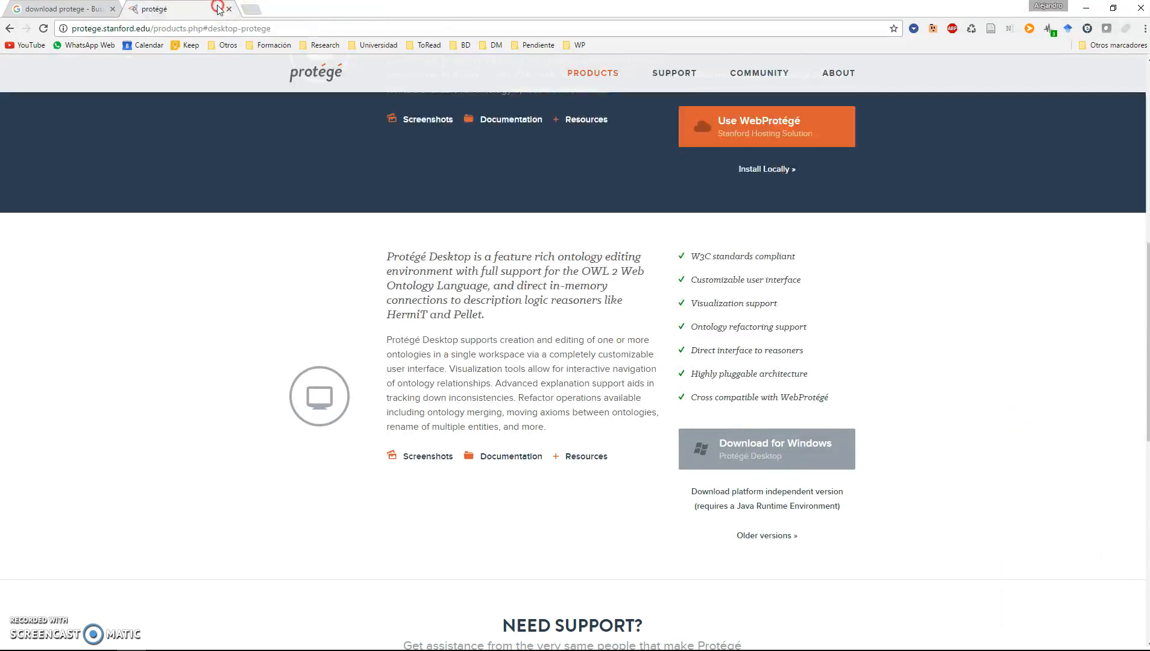
pyautogui.click(210, 644)
pyautogui.click(681, 96)
pyautogui.click(162, 642)
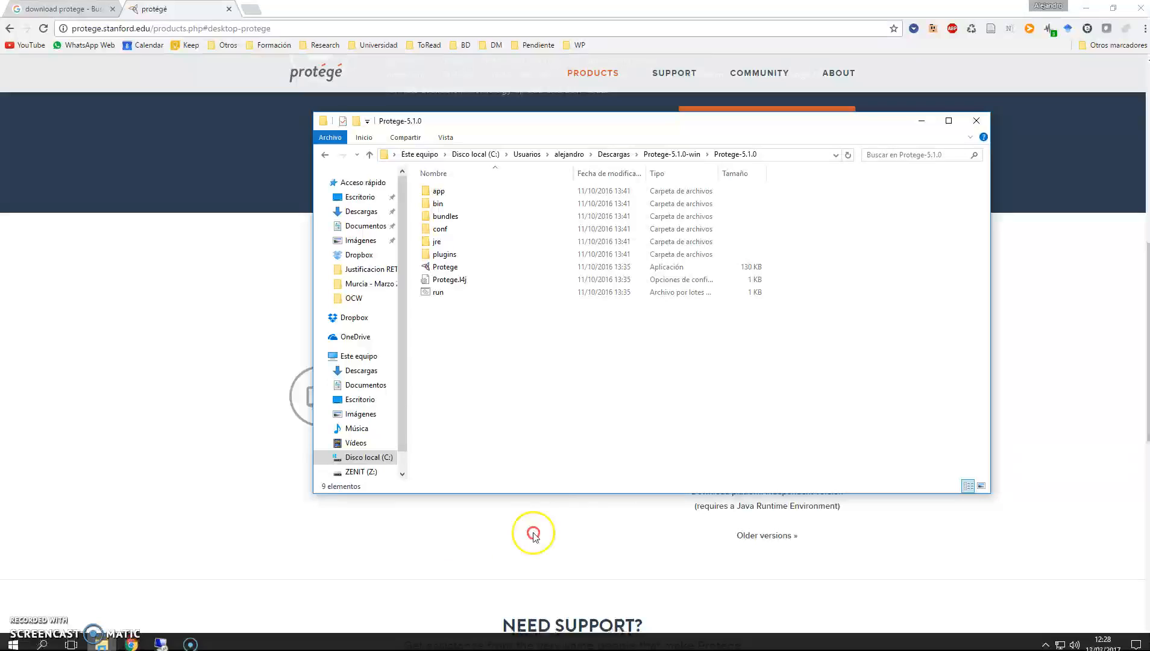
pyautogui.click(457, 266)
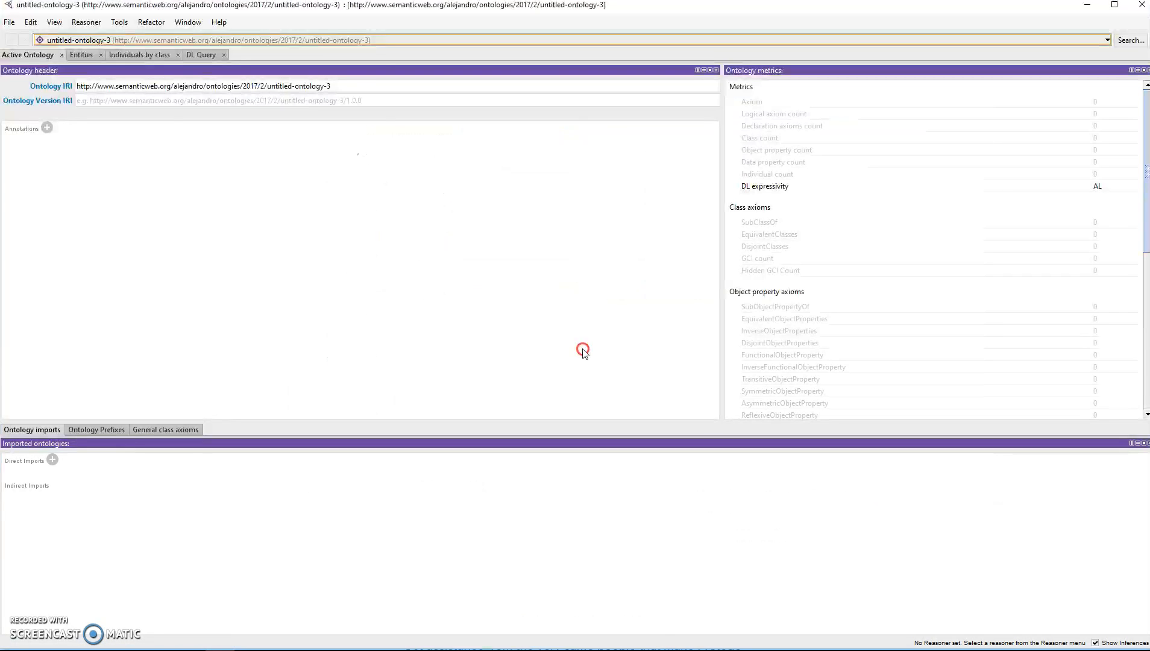
# Try File > New, then close the extra untitled-ontology-4 window.
pyautogui.click(1028, 71)
pyautogui.click(204, 26)
pyautogui.click(369, 360)
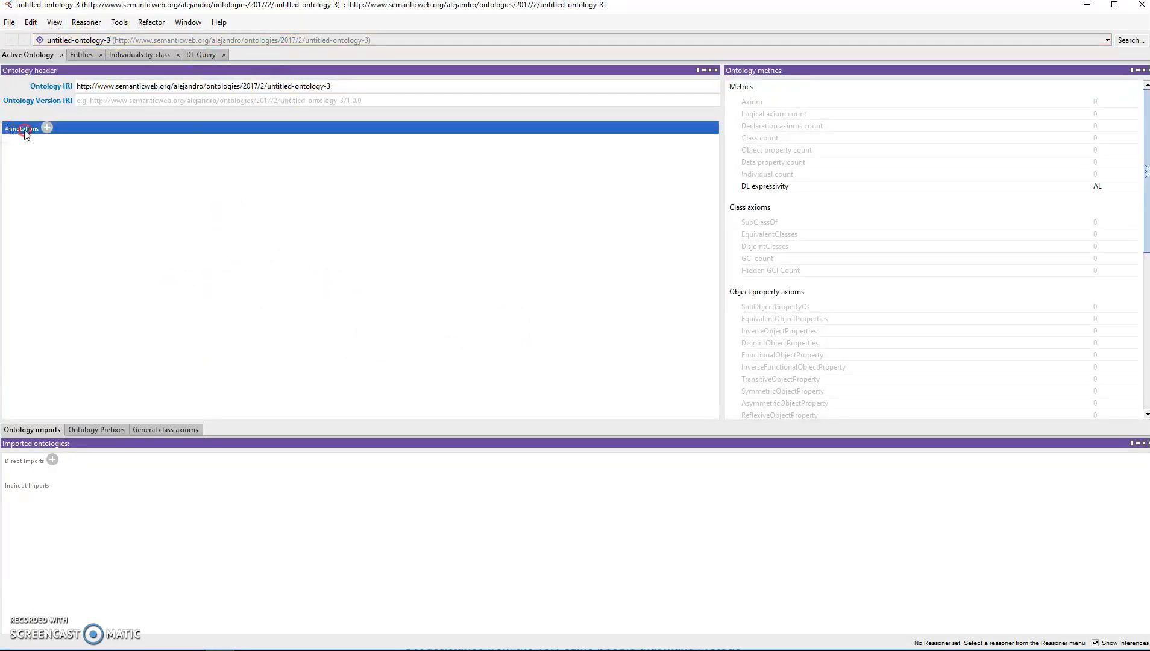
pyautogui.click(9, 22)
pyautogui.click(23, 41)
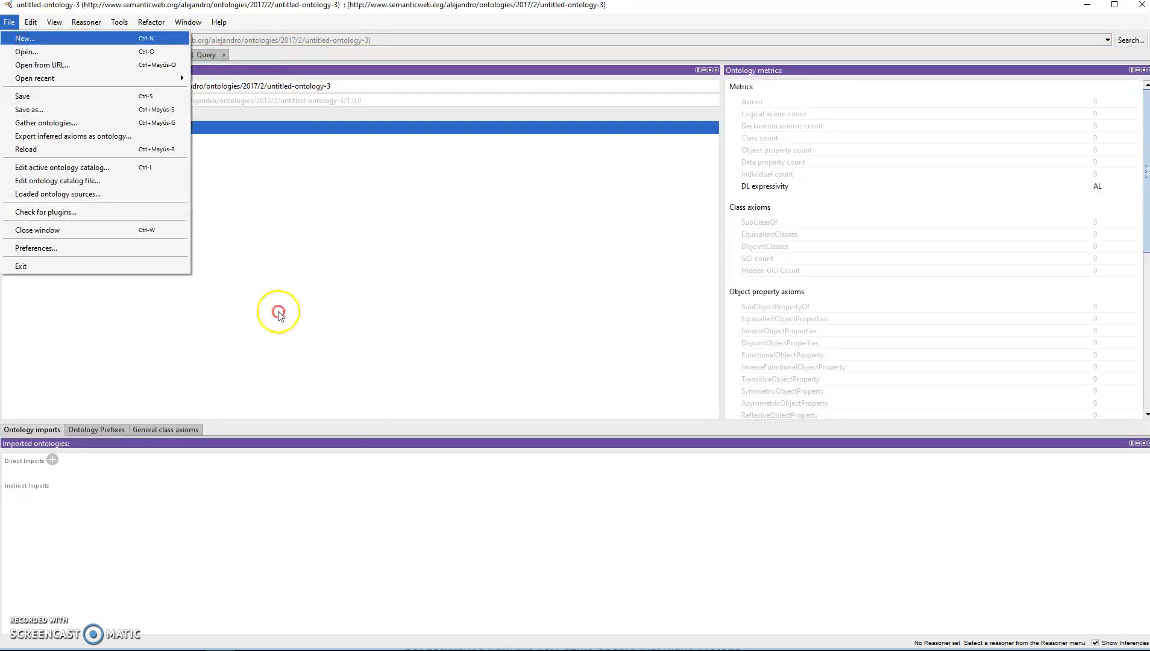
pyautogui.moveTo(229, 74); pyautogui.dragTo(156, 33)
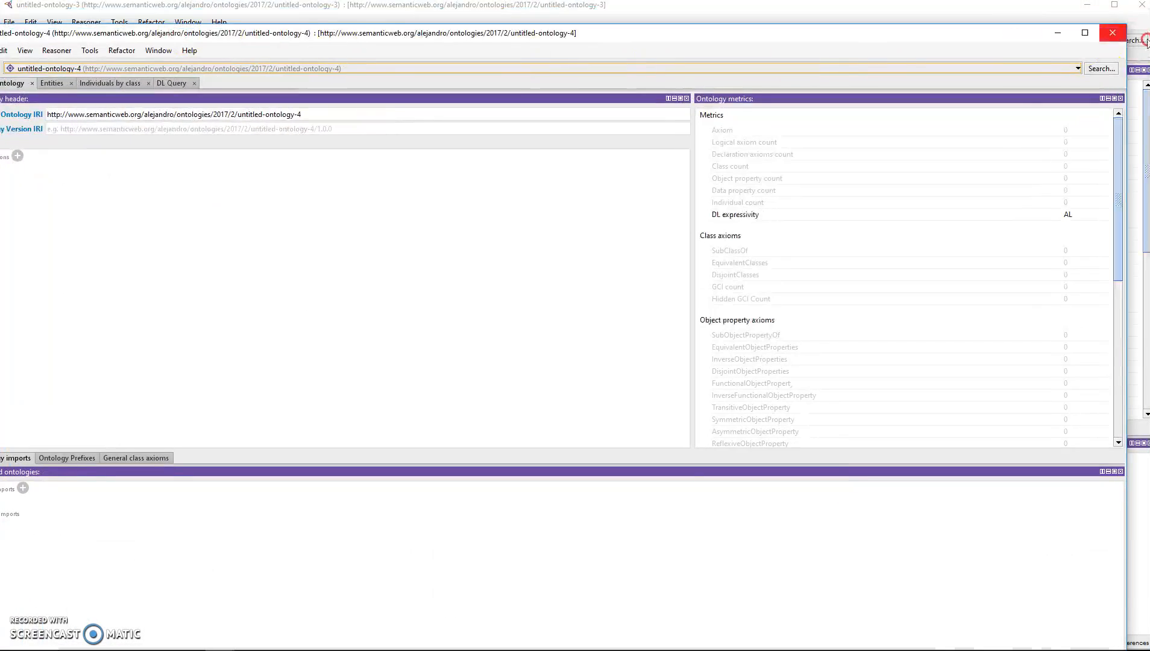
pyautogui.click(1113, 33)
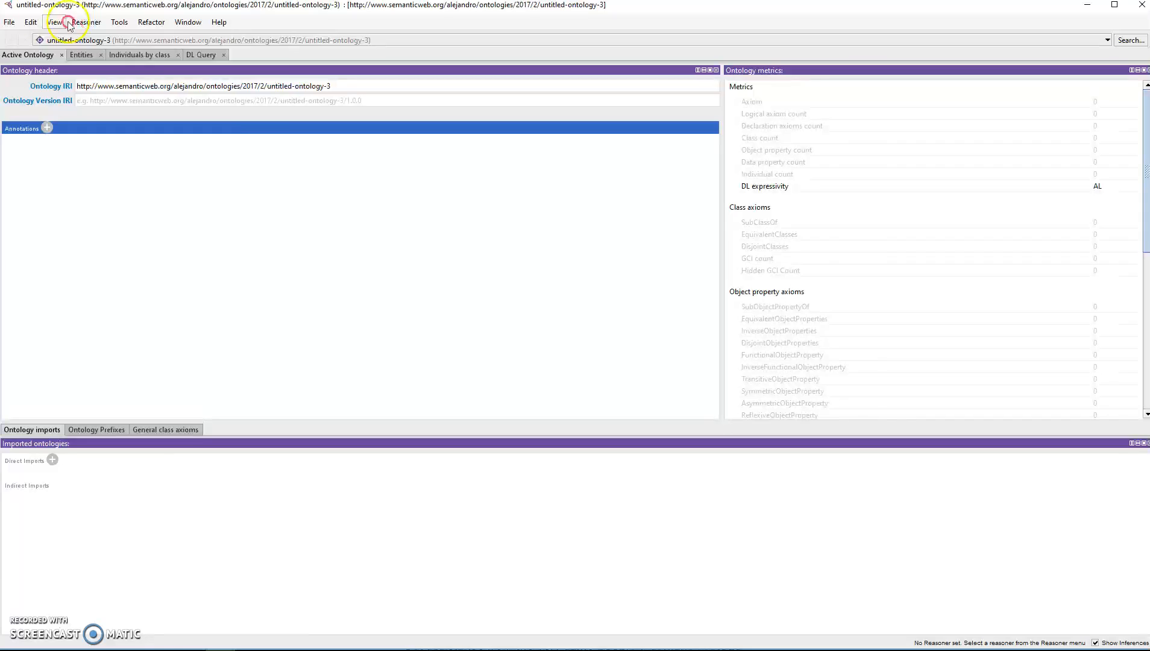
# Browse the menus, then open the Entities view and select owl:Thing in untitled-ontology-3.
pyautogui.click(9, 22)
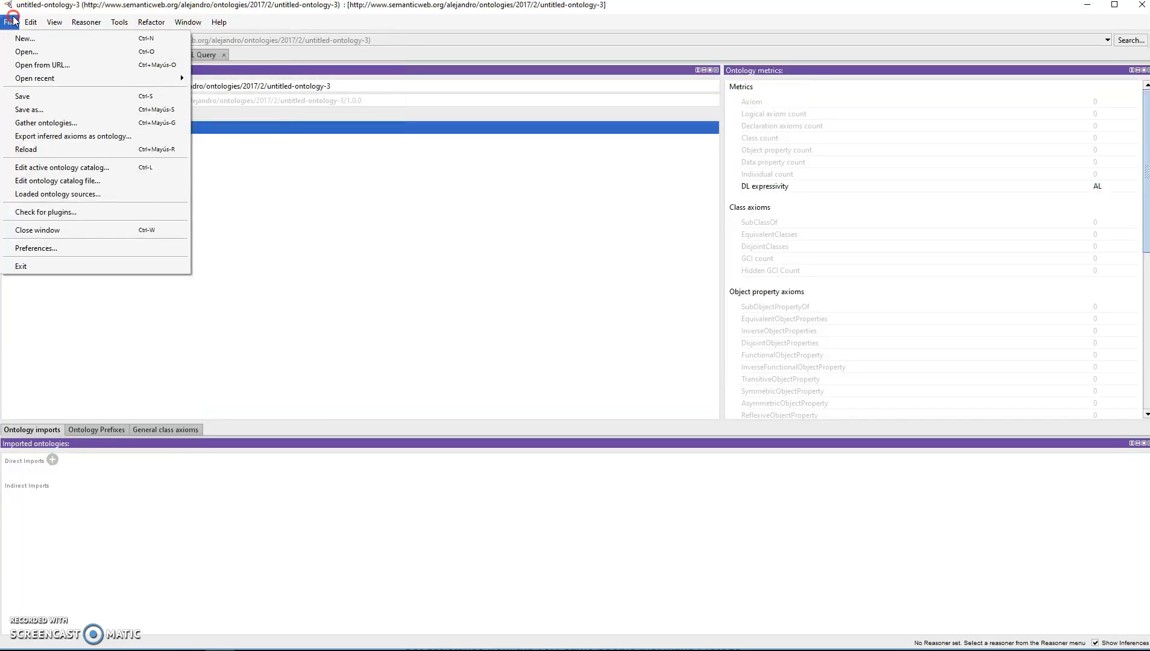
pyautogui.click(467, 333)
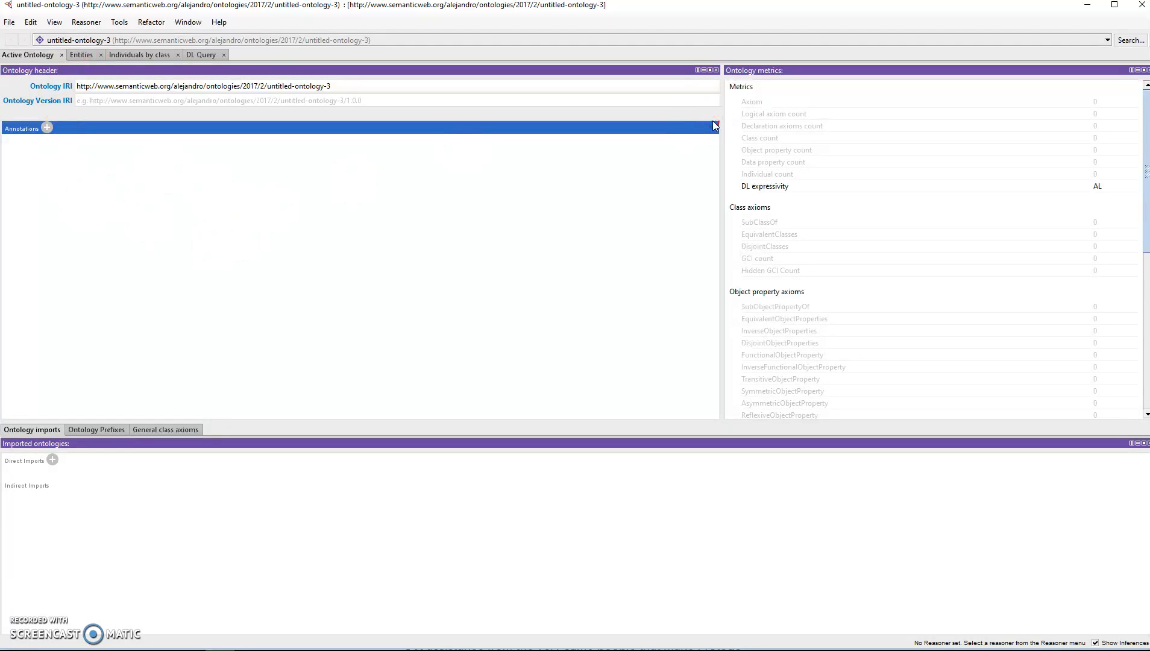
pyautogui.click(98, 69)
pyautogui.click(84, 57)
pyautogui.click(20, 118)
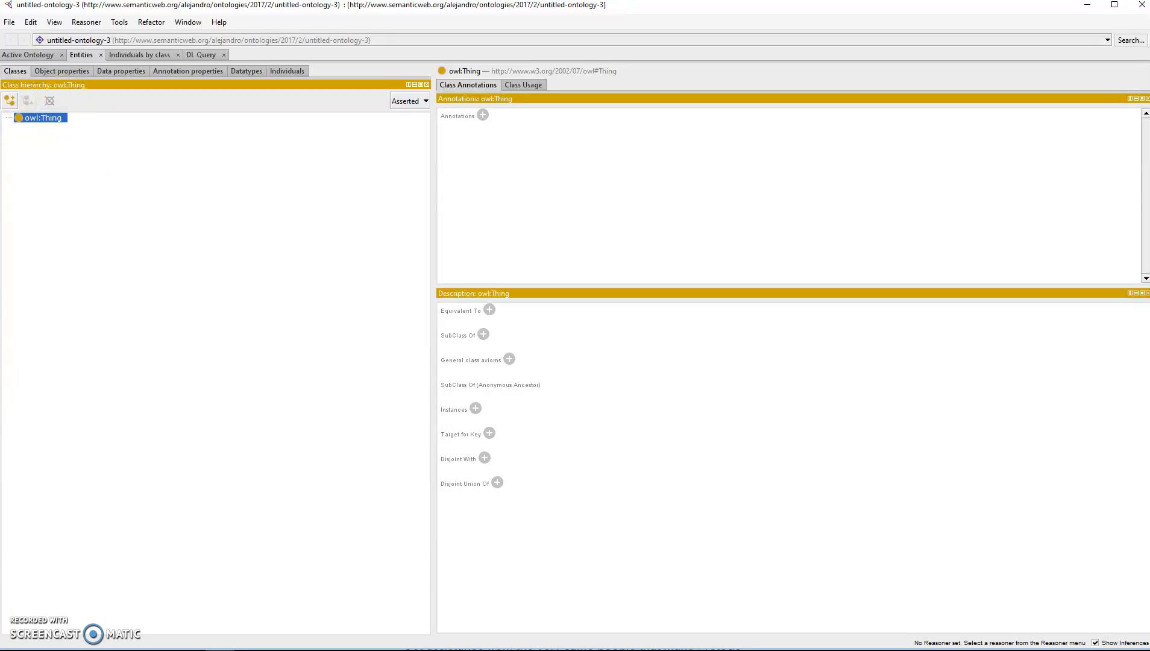
# Browse the object, data and annotation property hierarchies, viewing owl:topObjectProperty, owl:topDataProperty, rdfs:comment and rdfs:seeAlso.
pyautogui.click(78, 145)
pyautogui.click(20, 130)
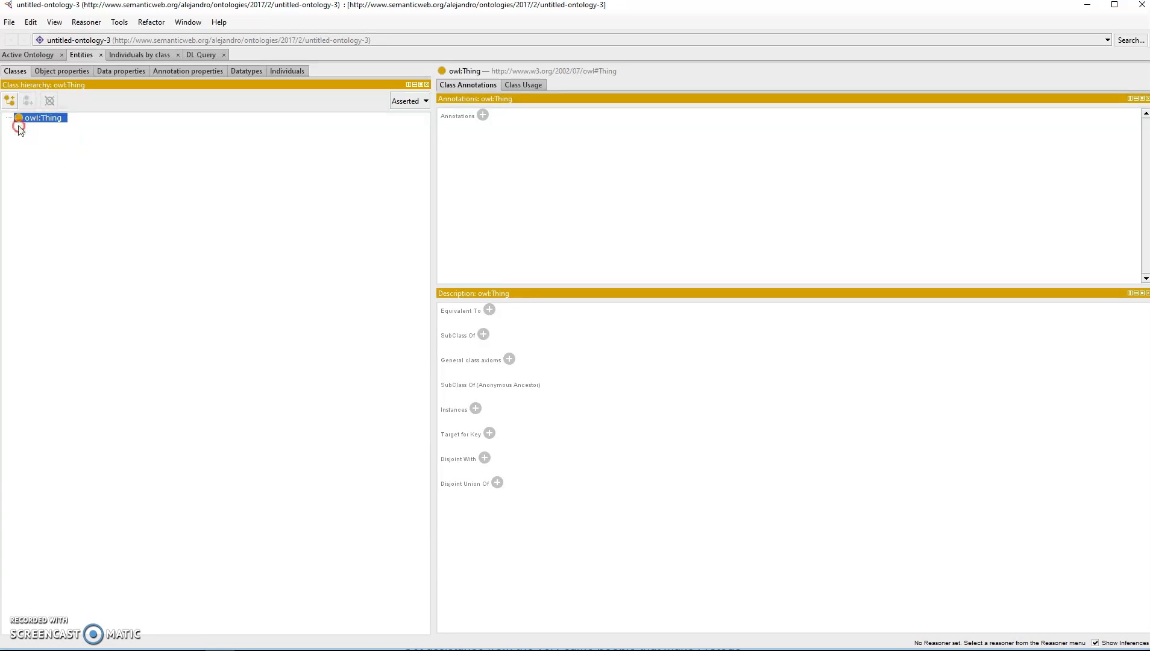
pyautogui.click(50, 72)
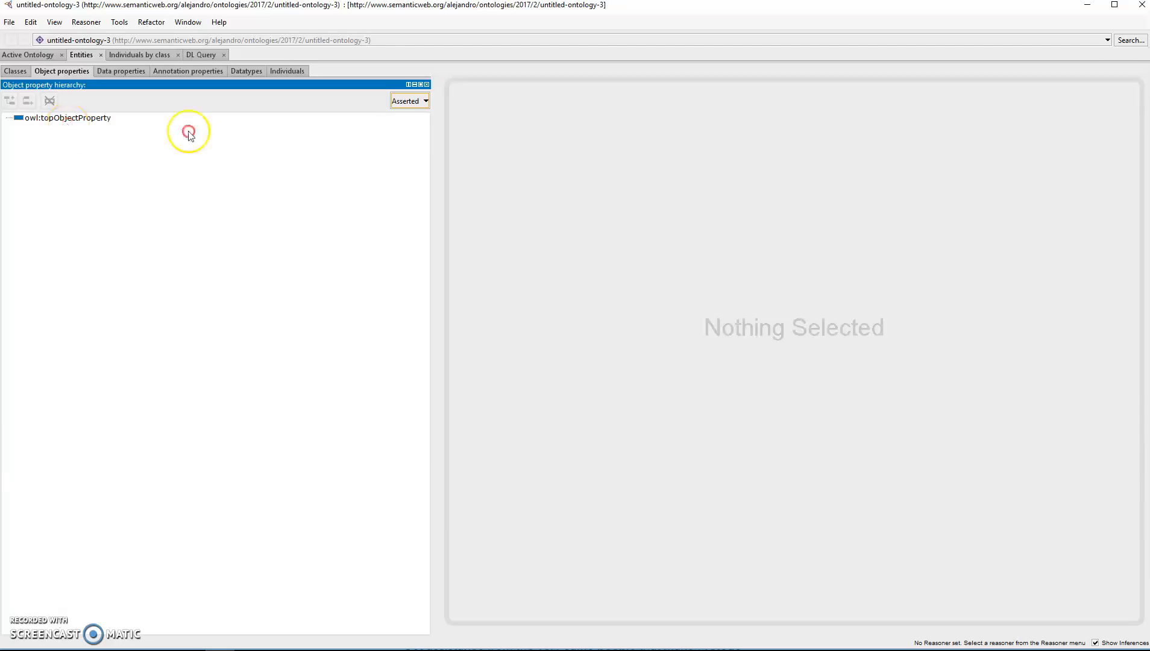
pyautogui.click(44, 118)
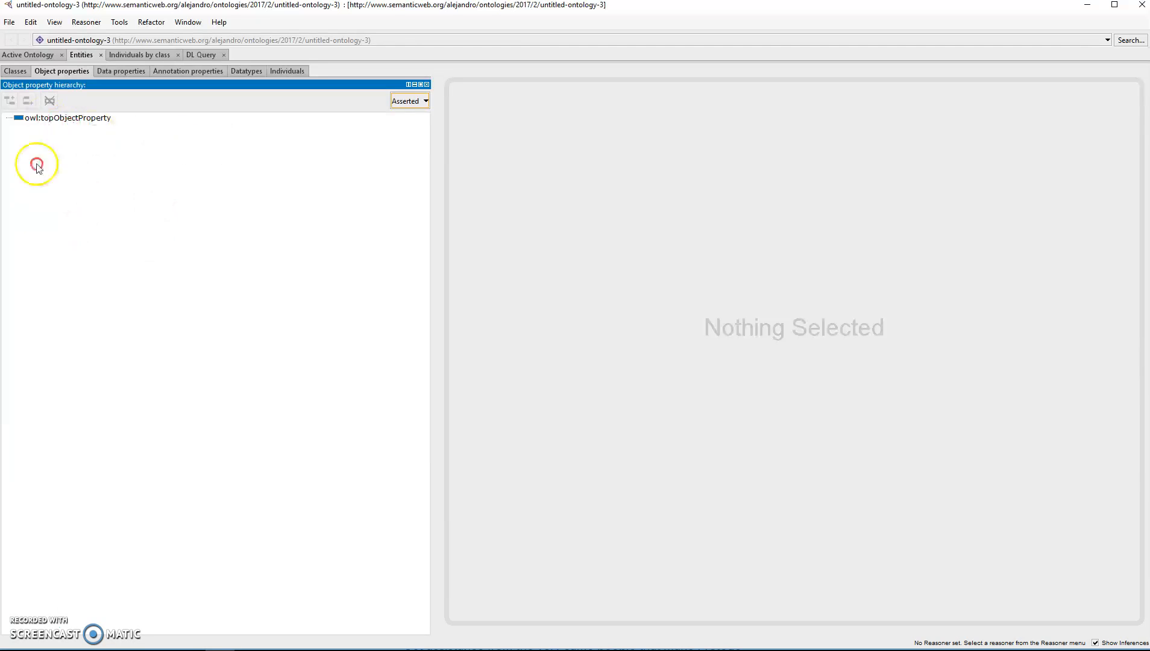
pyautogui.click(54, 120)
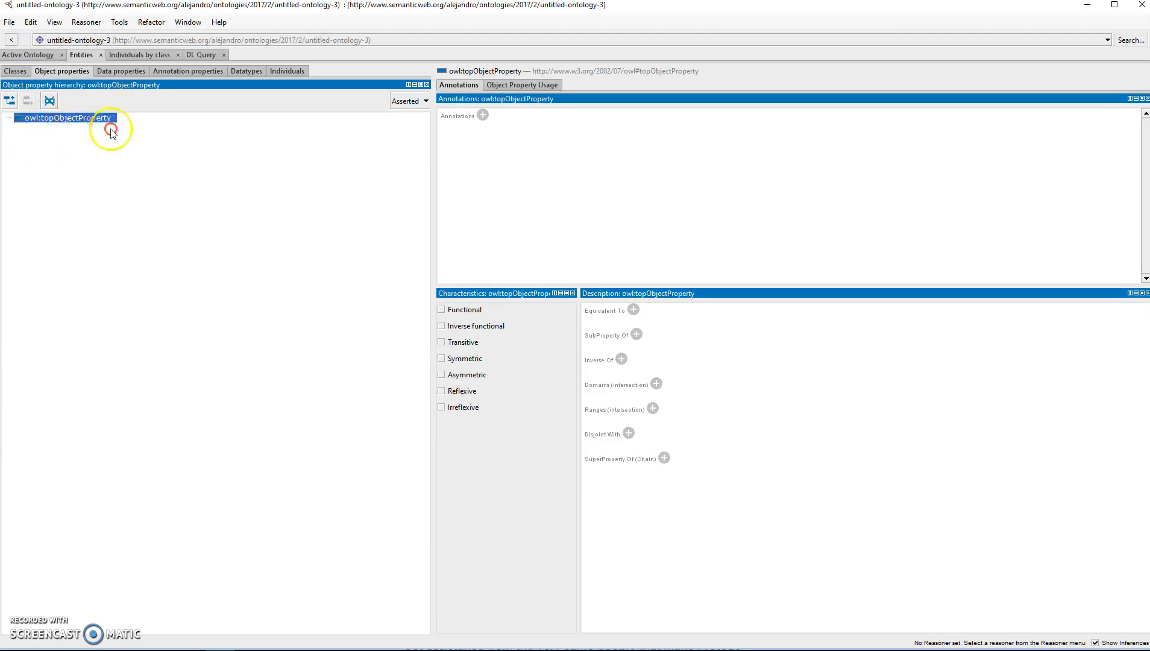
pyautogui.click(109, 72)
pyautogui.click(44, 120)
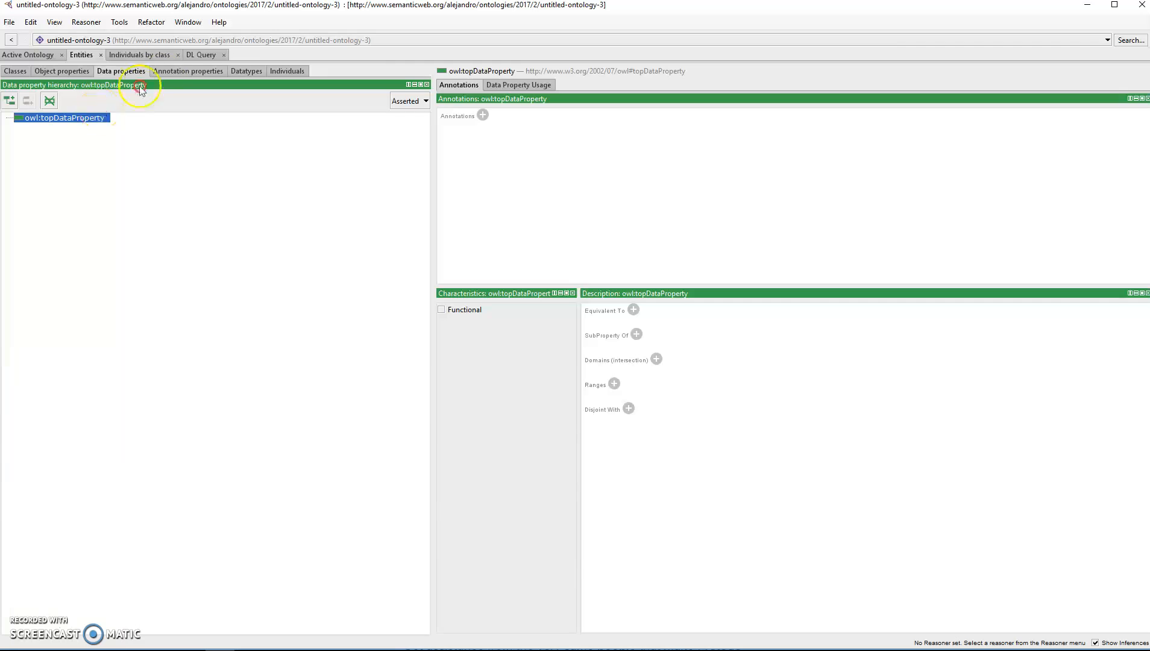
pyautogui.click(191, 71)
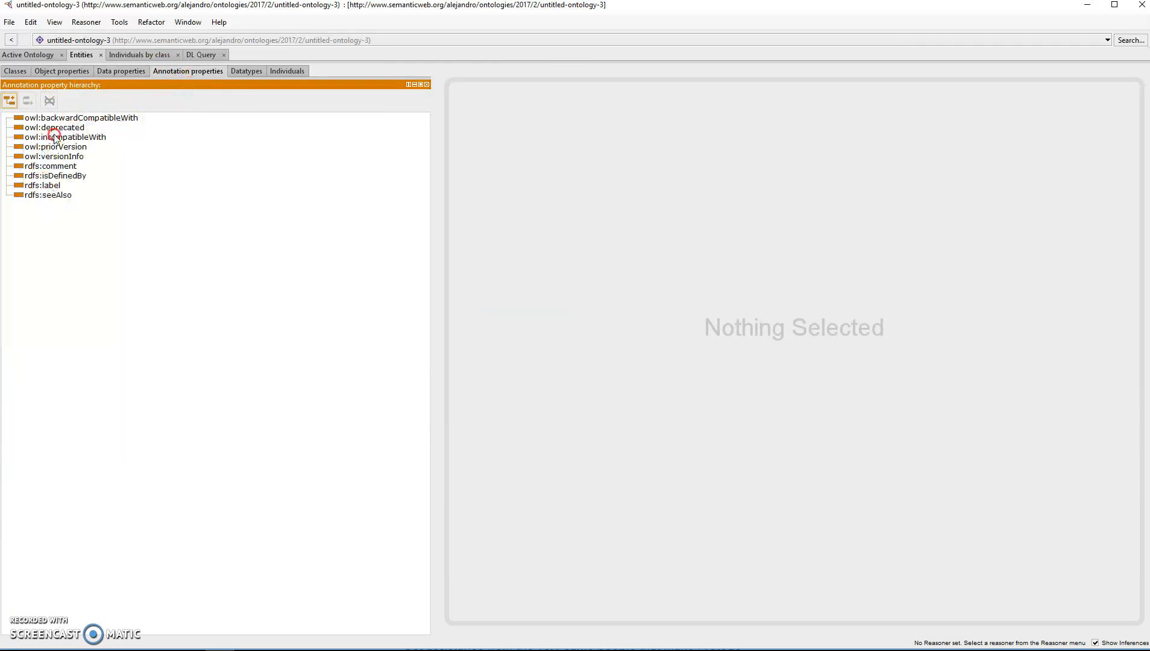
pyautogui.click(56, 166)
pyautogui.click(51, 195)
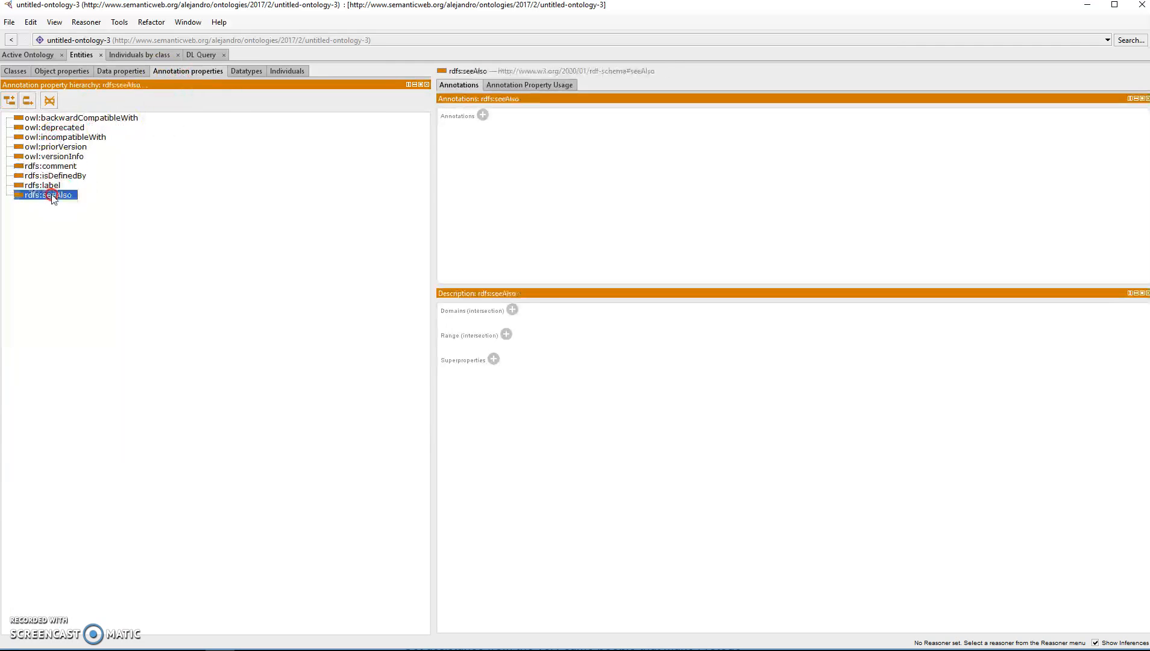
pyautogui.click(69, 137)
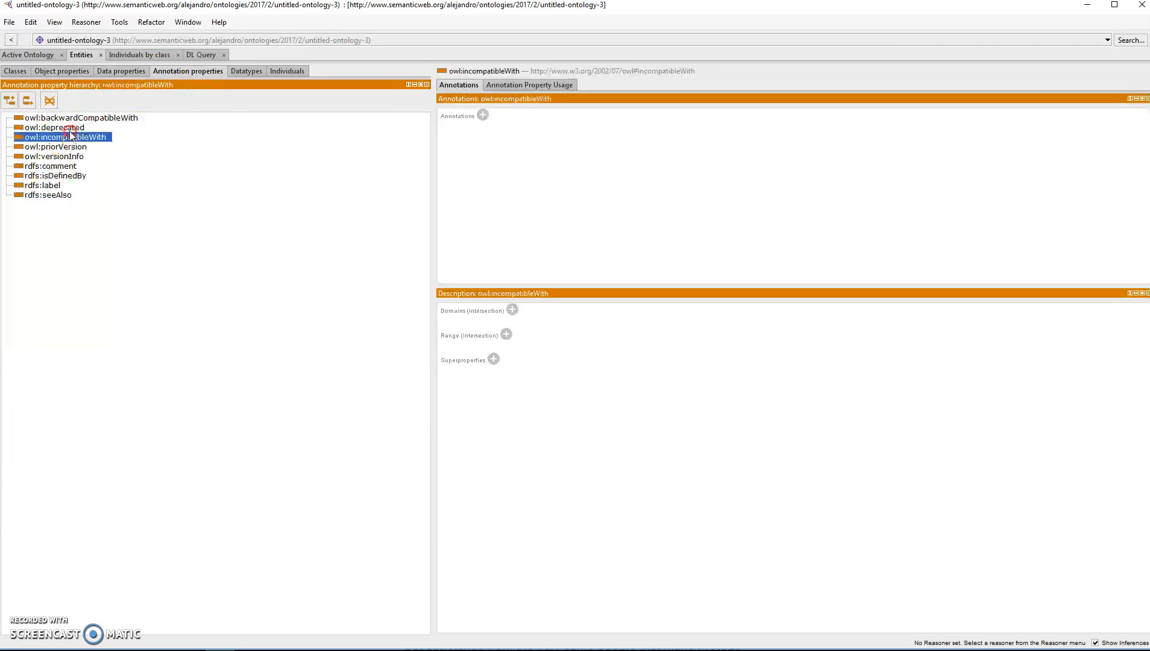
# Inspect datatypes such as owl:rational, rdfs:Literal, xsd:decimal and xsd:long, check individuals, then select owl:Thing.
pyautogui.click(246, 72)
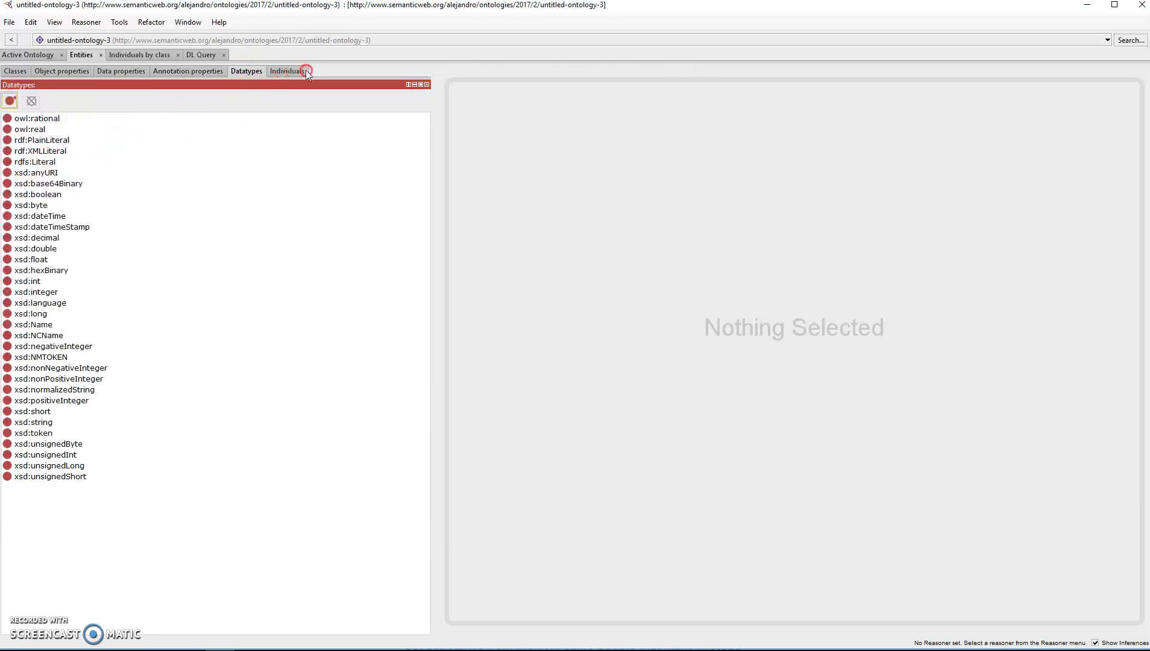
pyautogui.click(28, 119)
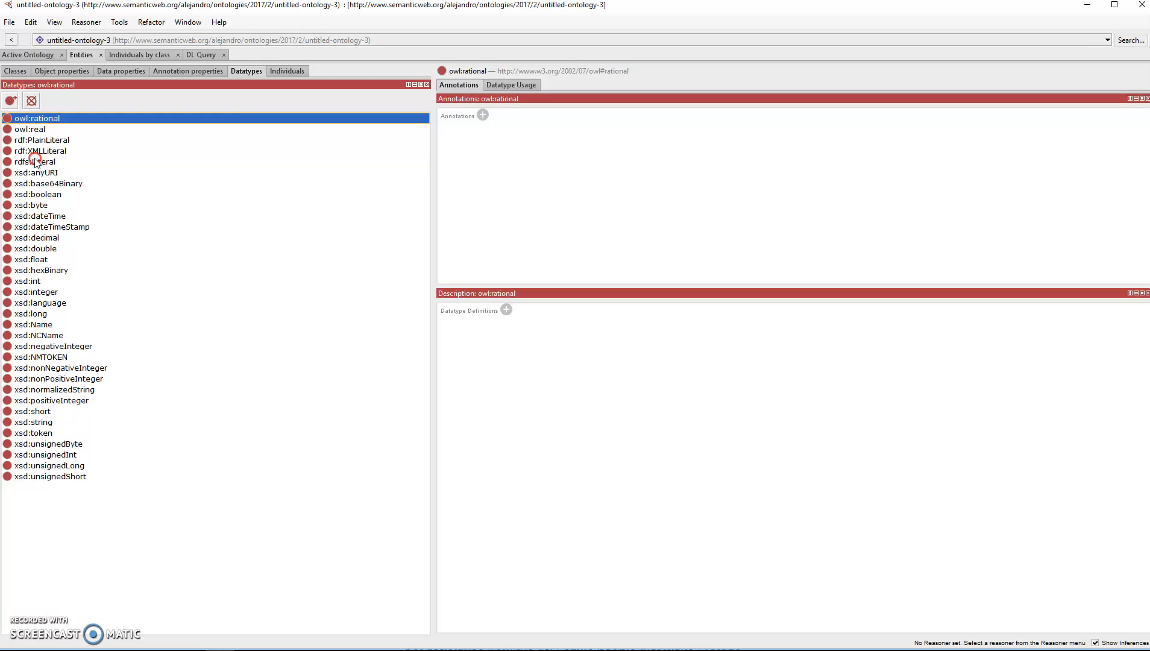
pyautogui.click(35, 163)
pyautogui.click(41, 239)
pyautogui.click(46, 314)
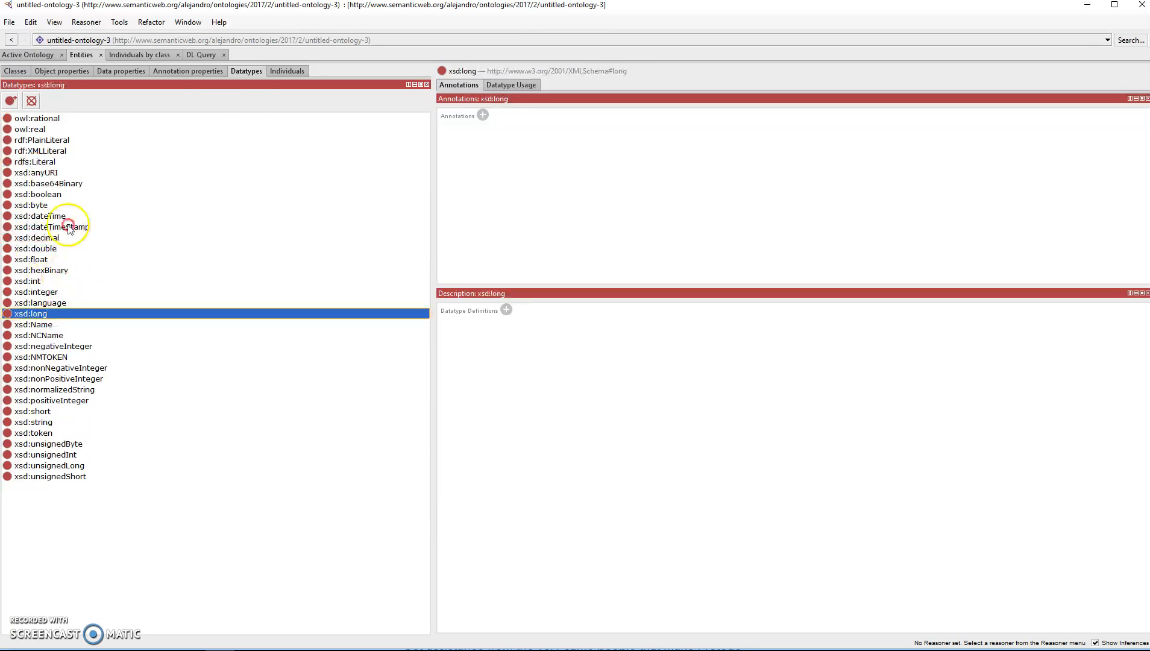
pyautogui.click(288, 71)
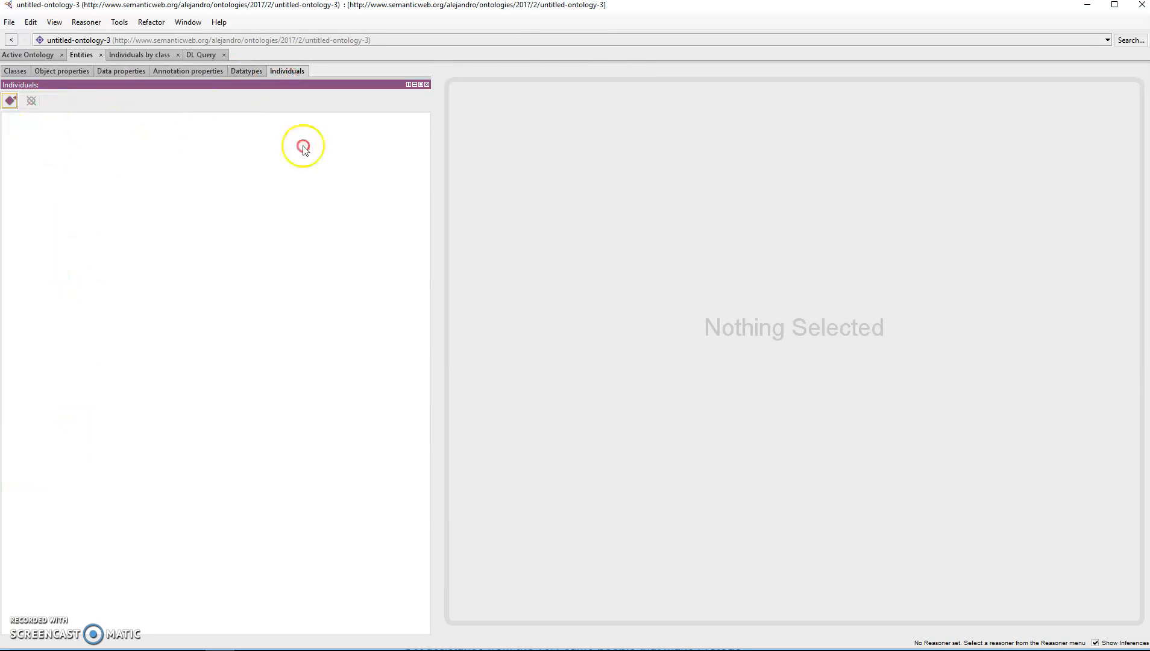
pyautogui.click(27, 75)
pyautogui.click(42, 117)
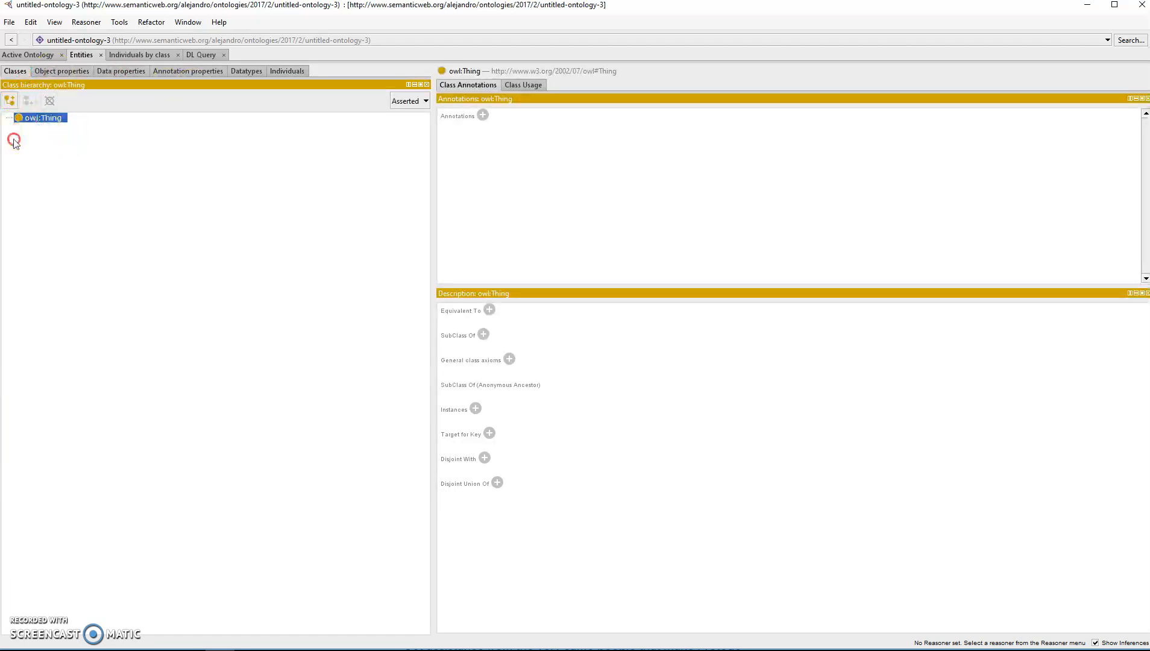
# Create the class Enfermedad as a subclass of owl:Thing.
pyautogui.click(10, 100)
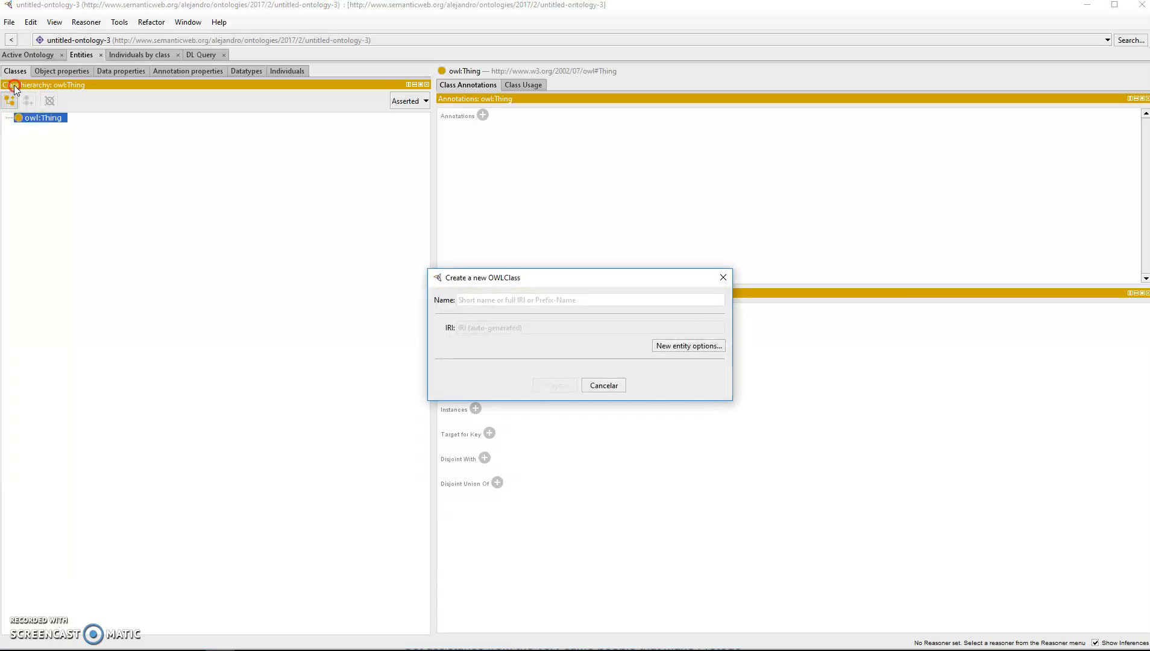
pyautogui.write('Enfermedad')
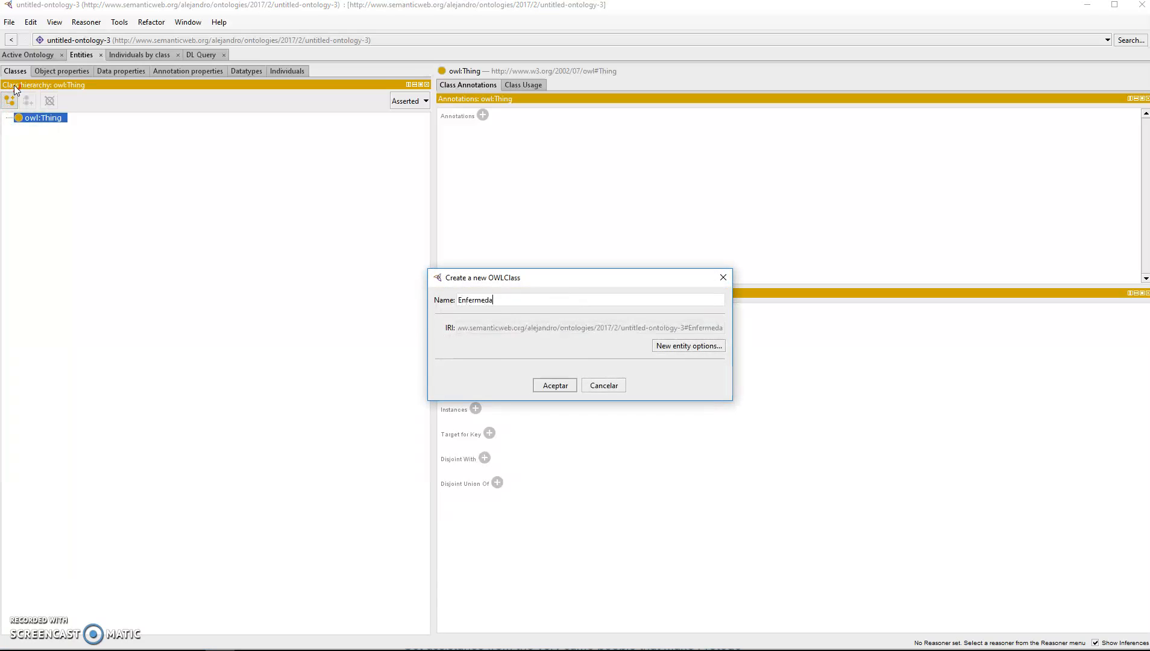
pyautogui.click(544, 384)
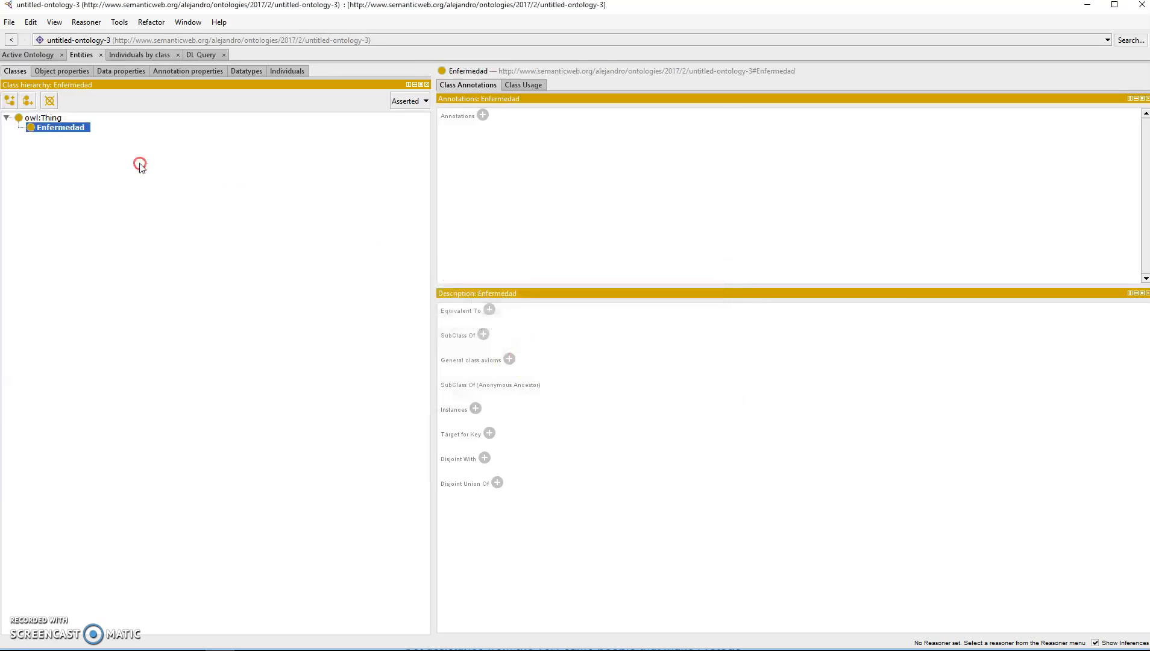
pyautogui.click(56, 136)
pyautogui.click(12, 102)
# Add Paciente as a subclass of Enfermedad, then delete it again.
pyautogui.click(6, 101)
pyautogui.write('Paciente')
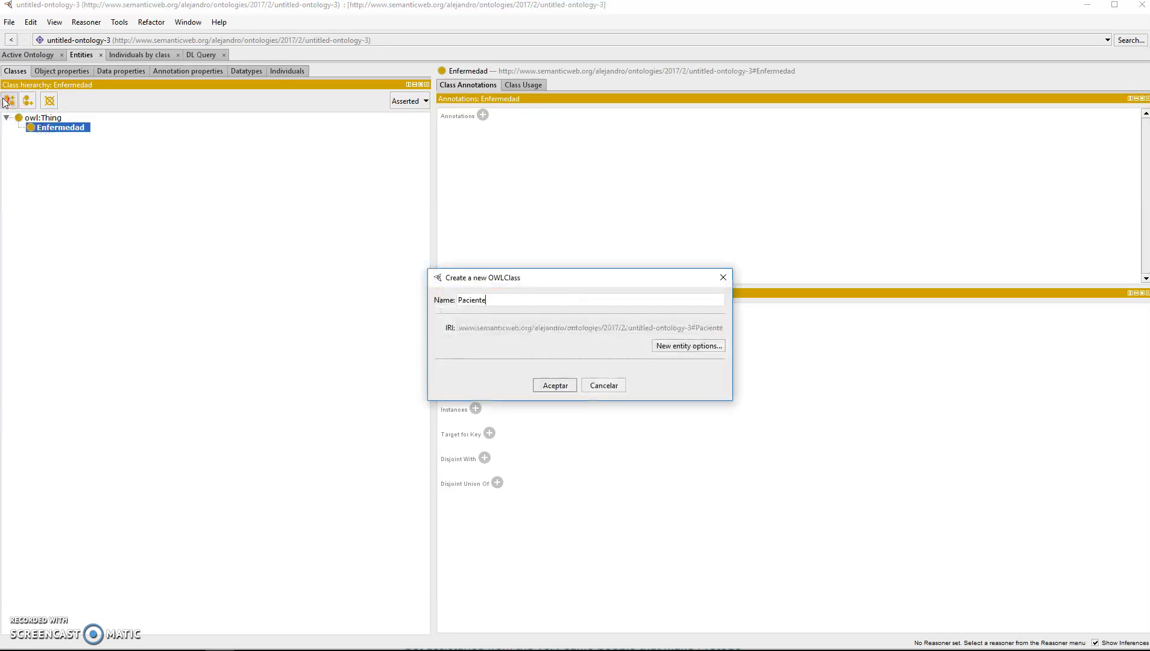
pyautogui.press('Return')
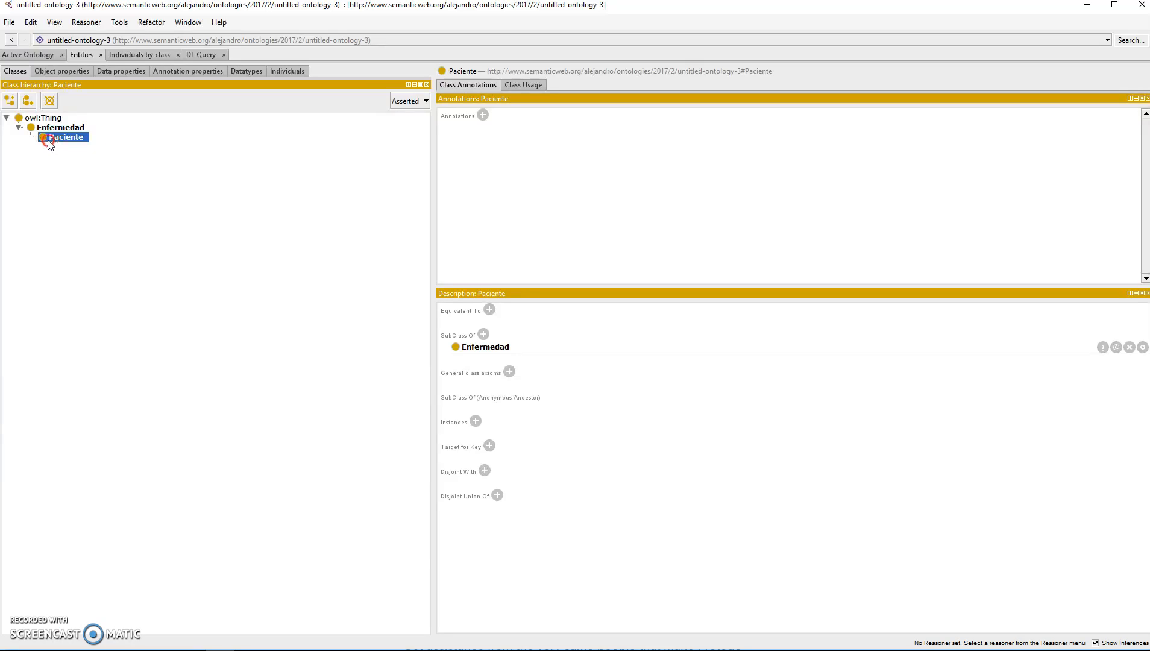
pyautogui.moveTo(39, 137); pyautogui.dragTo(65, 150)
pyautogui.moveTo(68, 150); pyautogui.dragTo(79, 175)
pyautogui.click(70, 128)
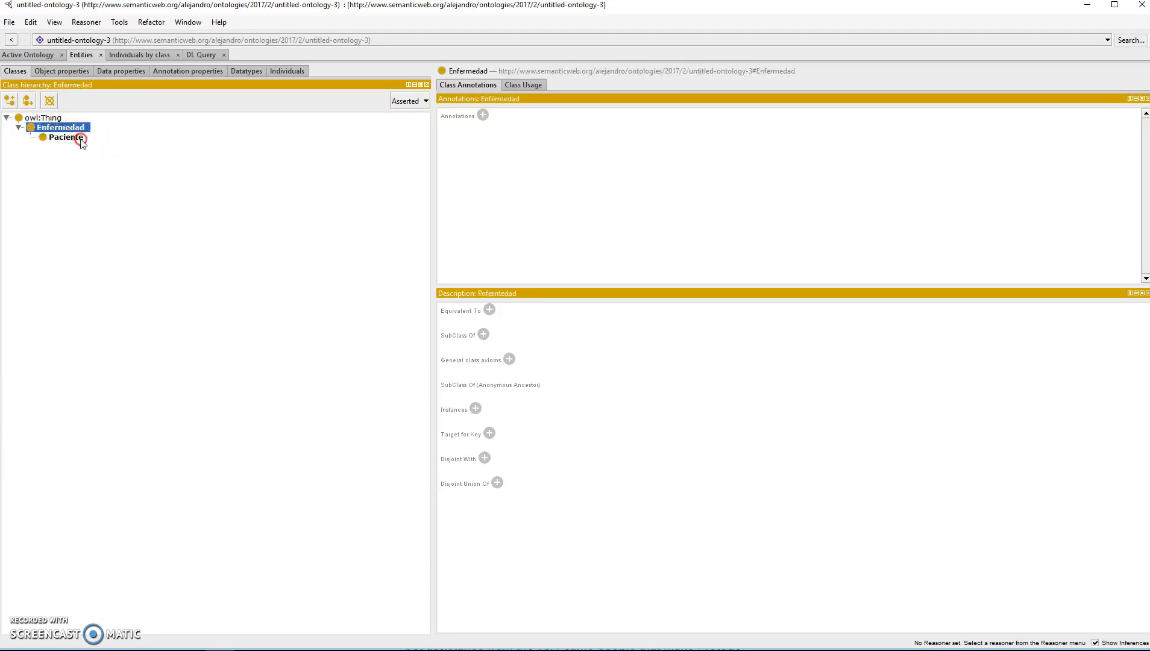
pyautogui.click(66, 138)
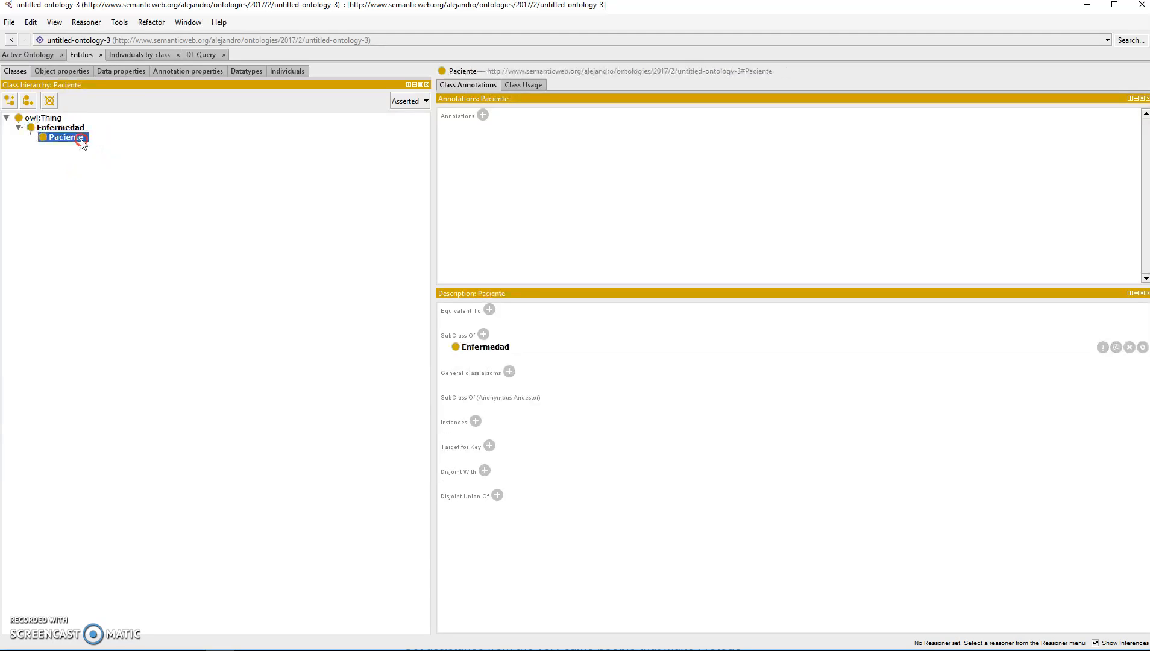
pyautogui.click(46, 107)
pyautogui.click(553, 370)
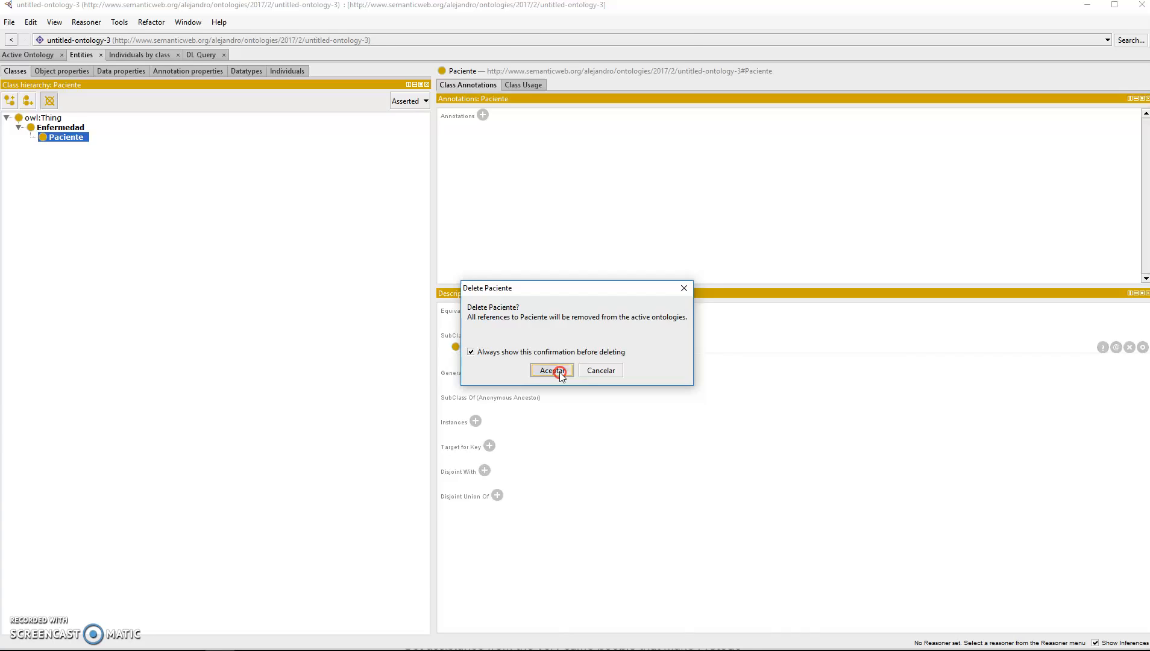
pyautogui.click(48, 119)
# Add Paciente and Tratamiento as sibling classes of Enfermedad.
pyautogui.click(27, 101)
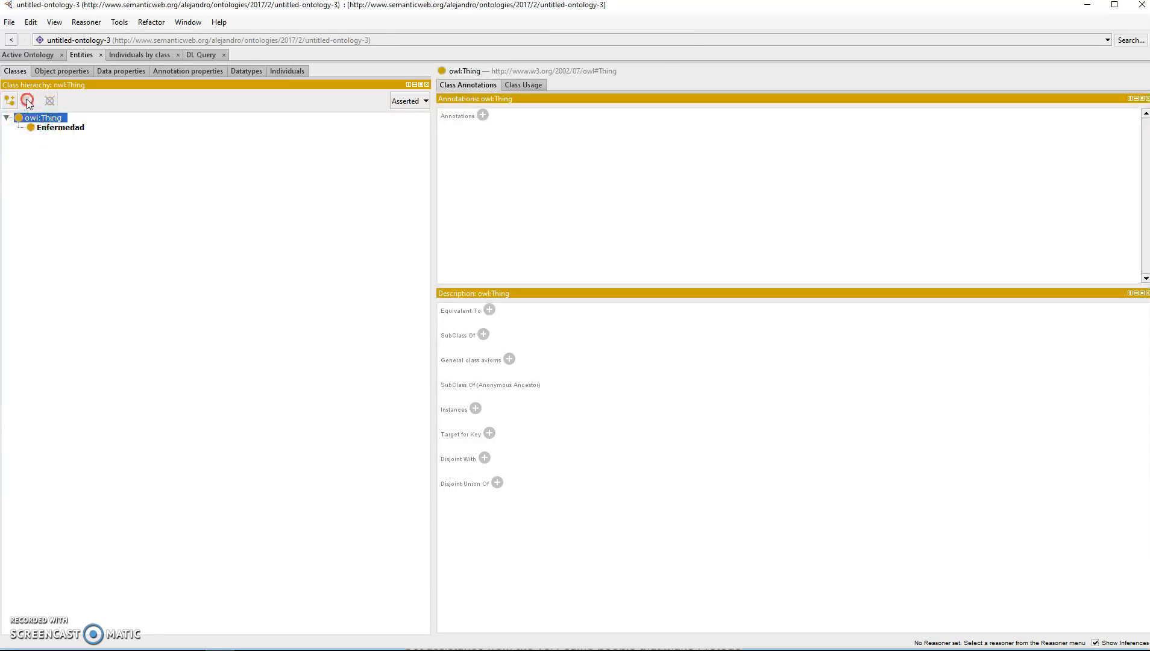
pyautogui.click(48, 129)
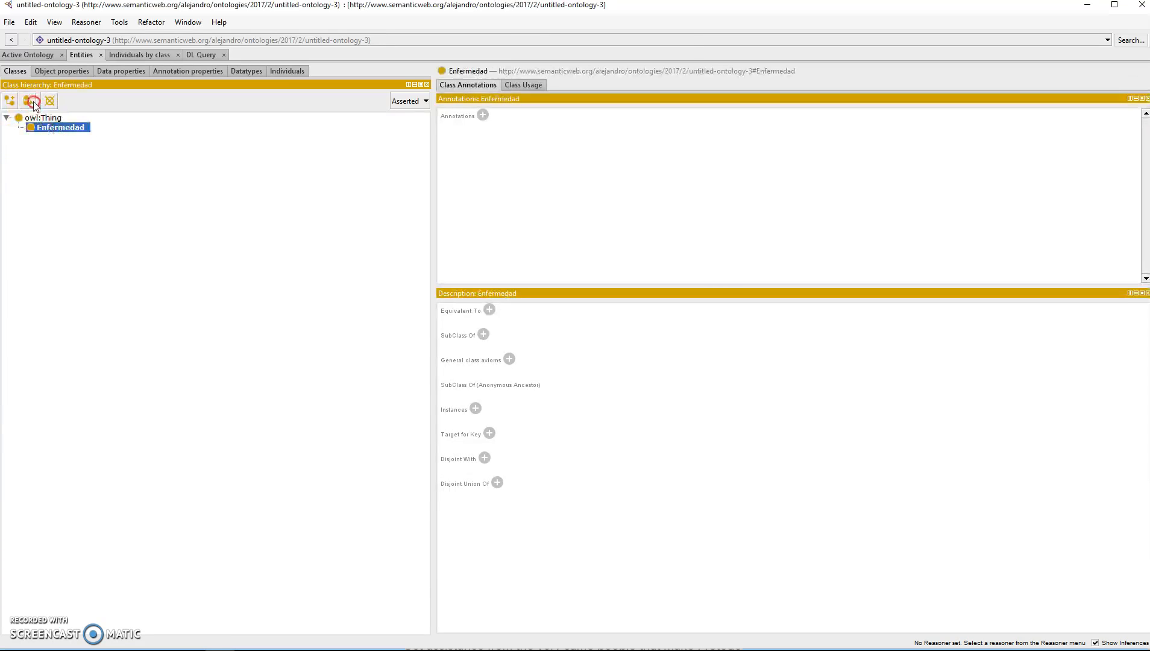
pyautogui.click(34, 103)
pyautogui.write('Pa')
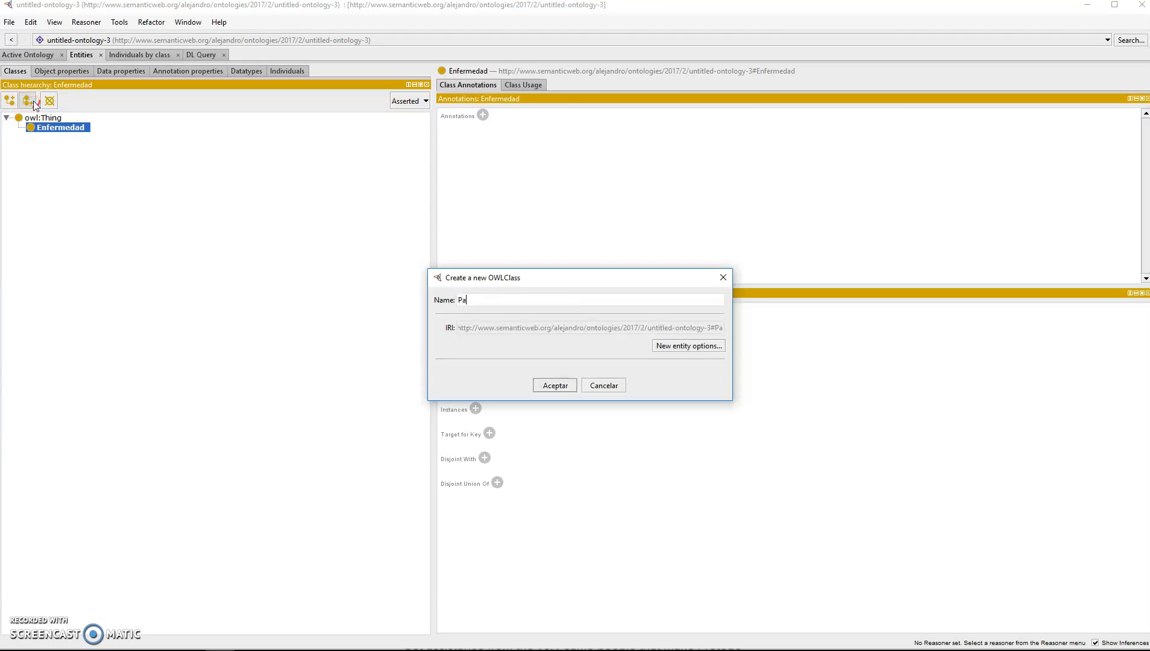
pyautogui.write('ciente')
pyautogui.press('Return')
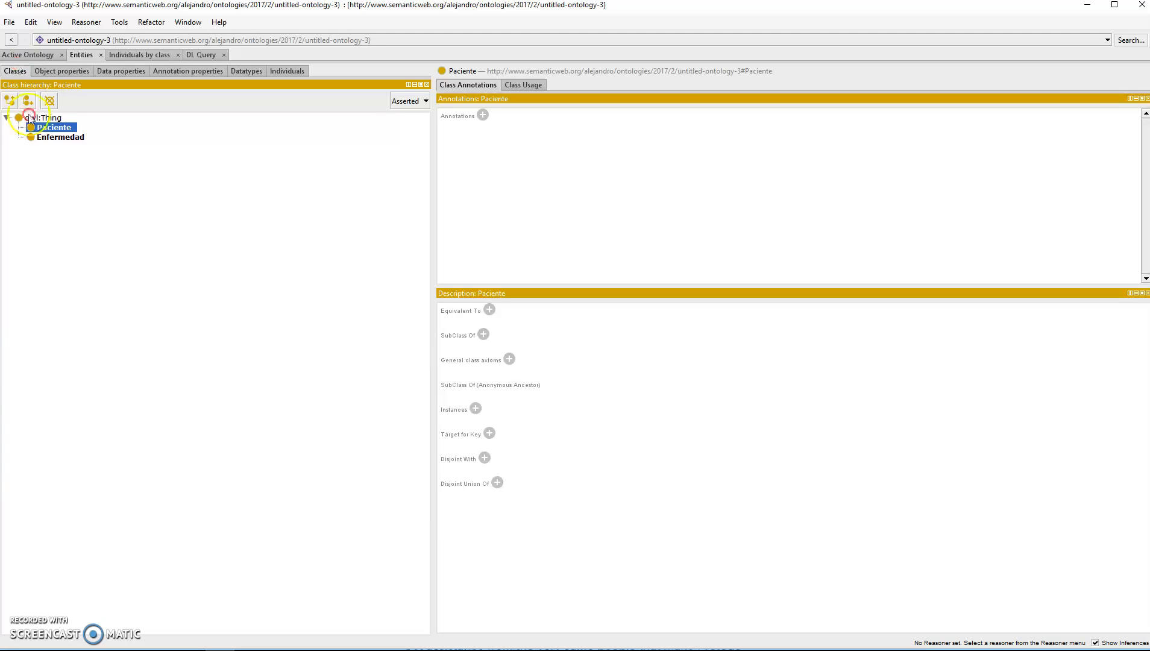
pyautogui.click(32, 119)
pyautogui.click(38, 128)
pyautogui.click(29, 100)
pyautogui.write('Tratamiento')
pyautogui.press('Return')
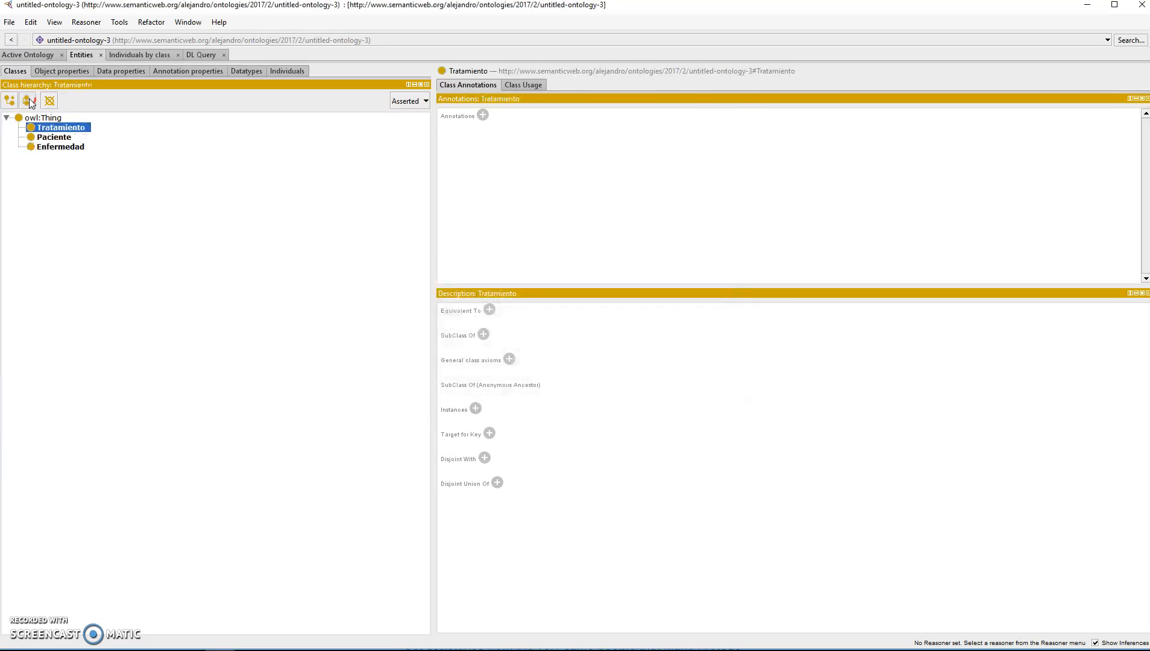
# Review the Paciente, Tratamiento and Enfermedad details and resize the panels.
pyautogui.click(59, 139)
pyautogui.click(67, 128)
pyautogui.click(70, 138)
pyautogui.click(70, 146)
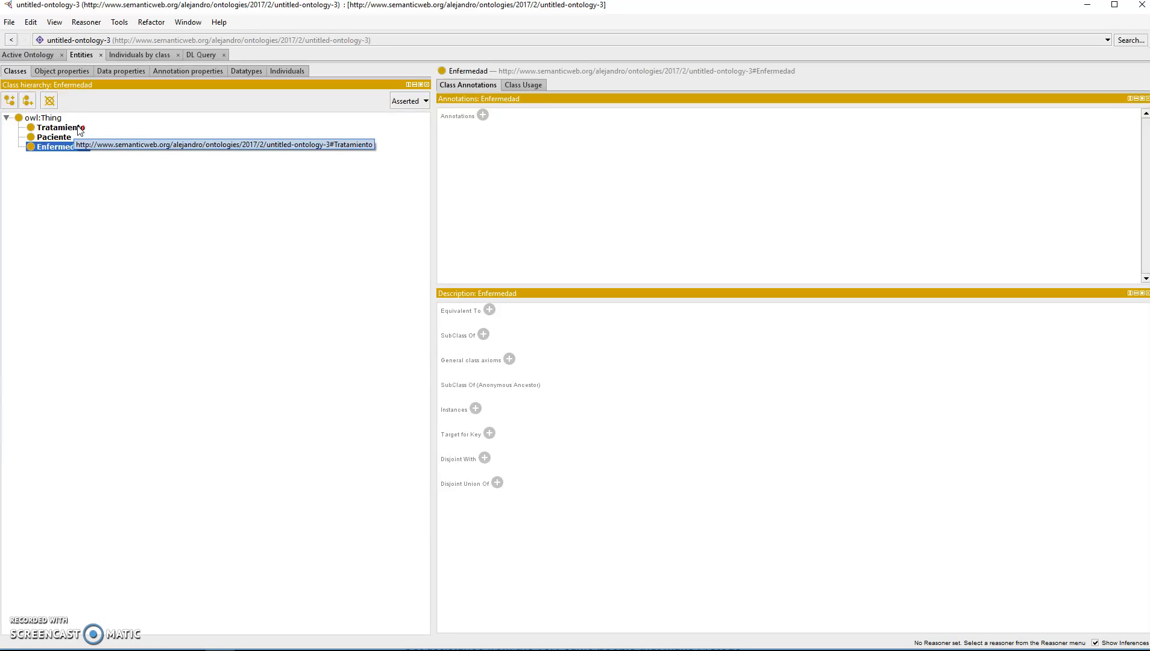
pyautogui.moveTo(108, 247)
pyautogui.mouseDown()
pyautogui.moveTo(109, 265)
pyautogui.moveTo(110, 239)
pyautogui.mouseUp()
pyautogui.moveTo(77, 339); pyautogui.dragTo(77, 365)
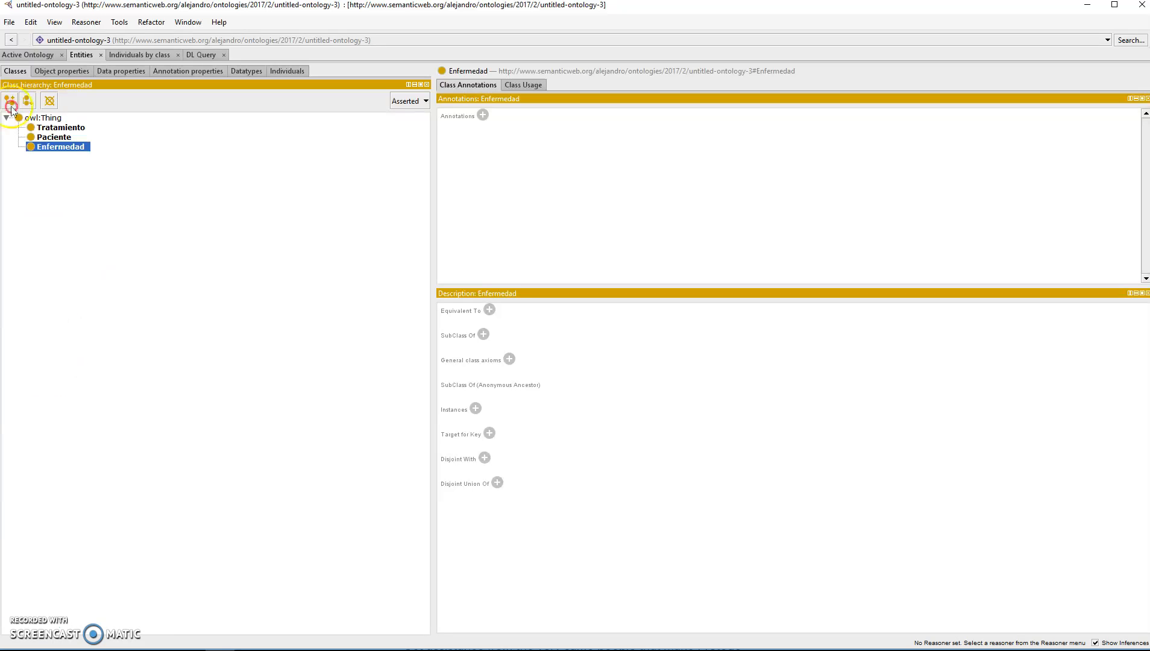
pyautogui.click(103, 130)
pyautogui.moveTo(103, 127); pyautogui.dragTo(64, 129)
# Click through Tratamiento, Enfermedad and Paciente again to confirm all sit under owl:Thing.
pyautogui.click(44, 128)
pyautogui.click(52, 147)
pyautogui.click(57, 138)
pyautogui.click(61, 147)
pyautogui.click(61, 138)
pyautogui.click(61, 128)
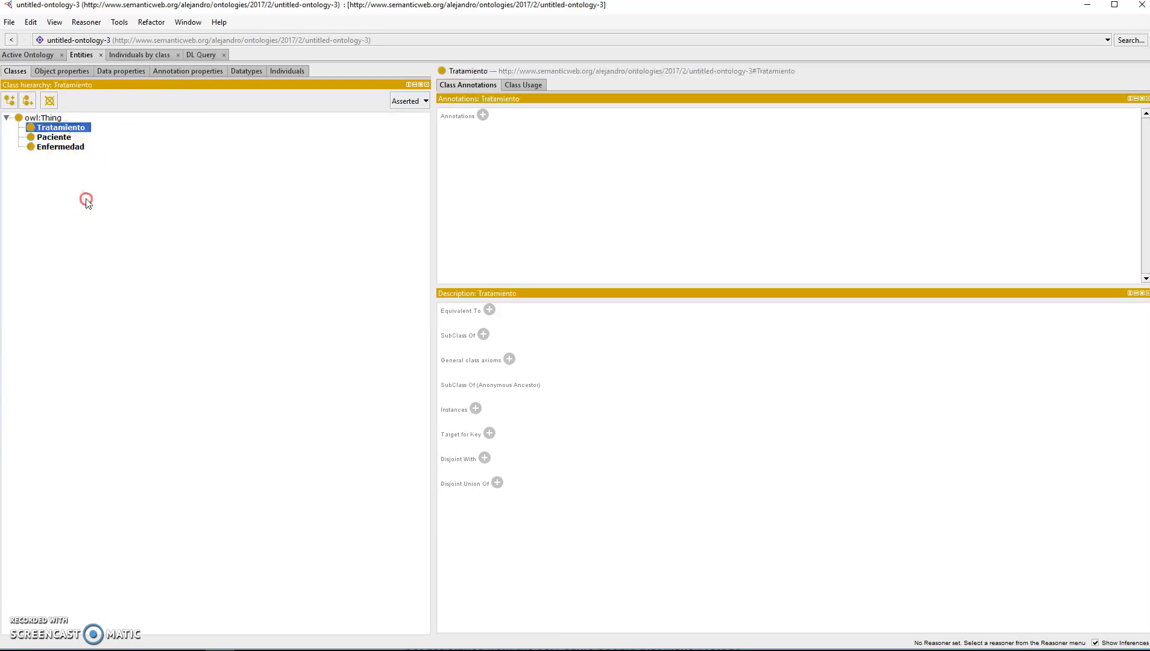
# Create the data property 'nombre' directly under owl:topDataProperty.
pyautogui.click(124, 71)
pyautogui.click(59, 123)
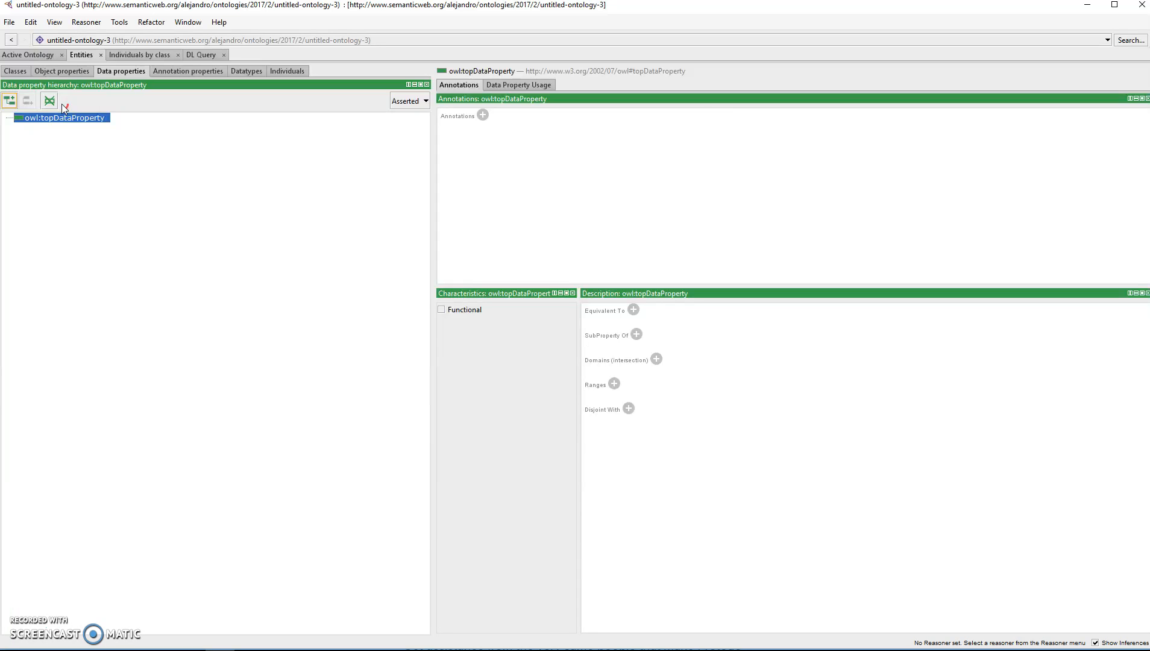
pyautogui.click(51, 119)
pyautogui.click(16, 101)
pyautogui.click(161, 147)
pyautogui.click(8, 104)
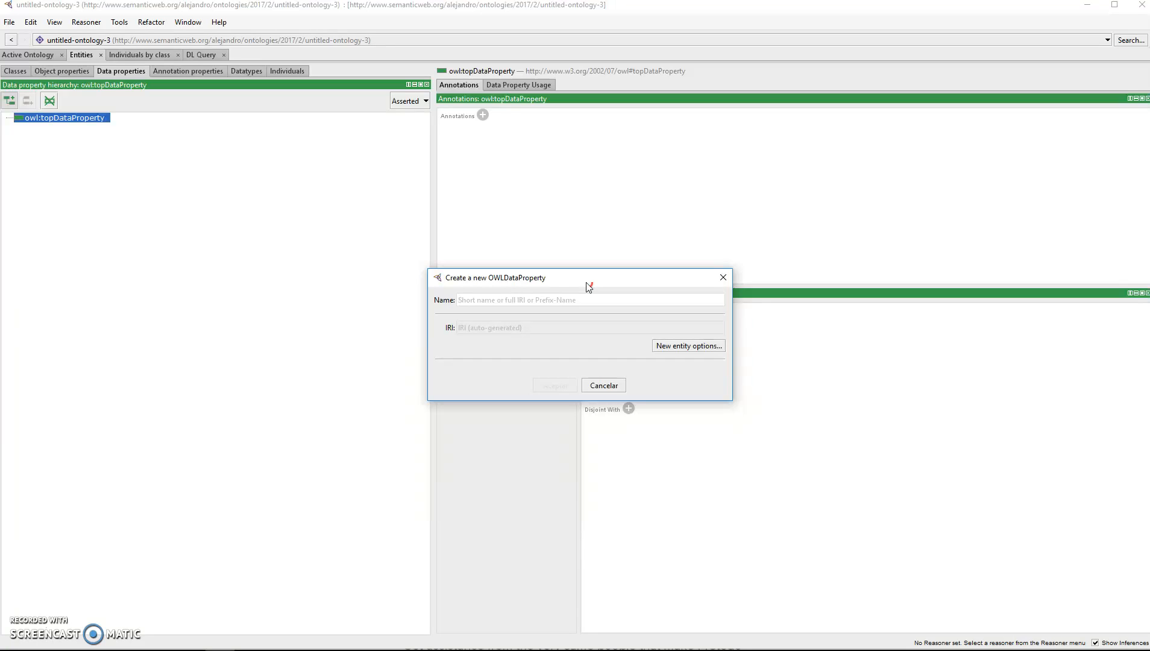
pyautogui.write('nombre')
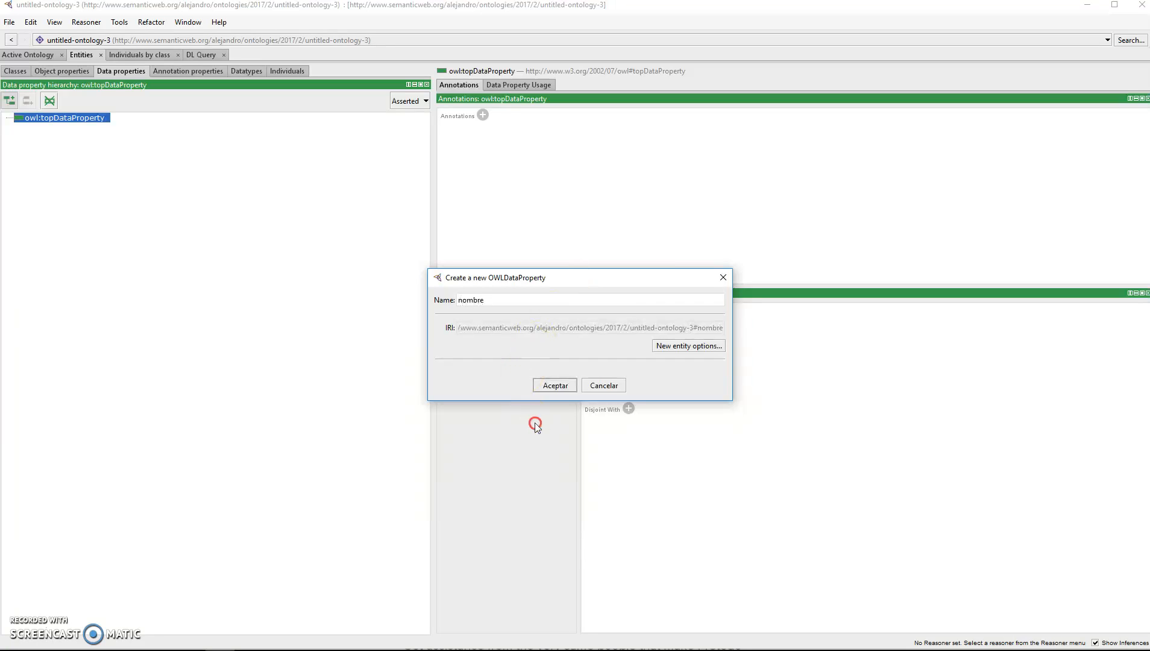
pyautogui.click(567, 388)
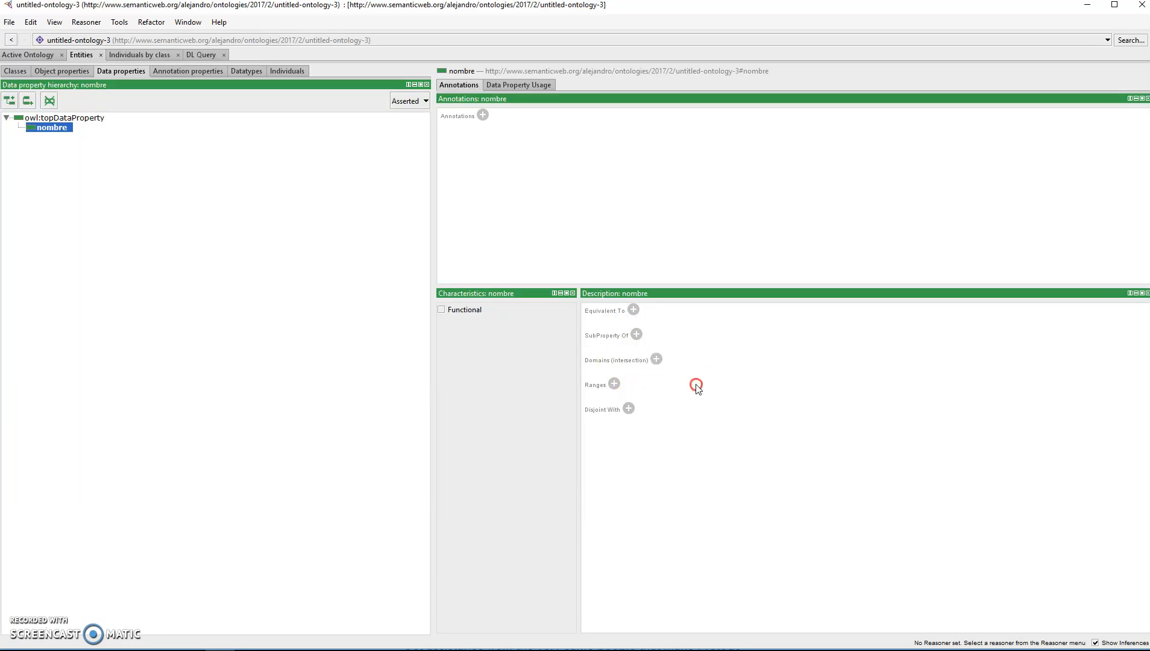
# Set Paciente as the domain of the nombre data property.
pyautogui.click(657, 359)
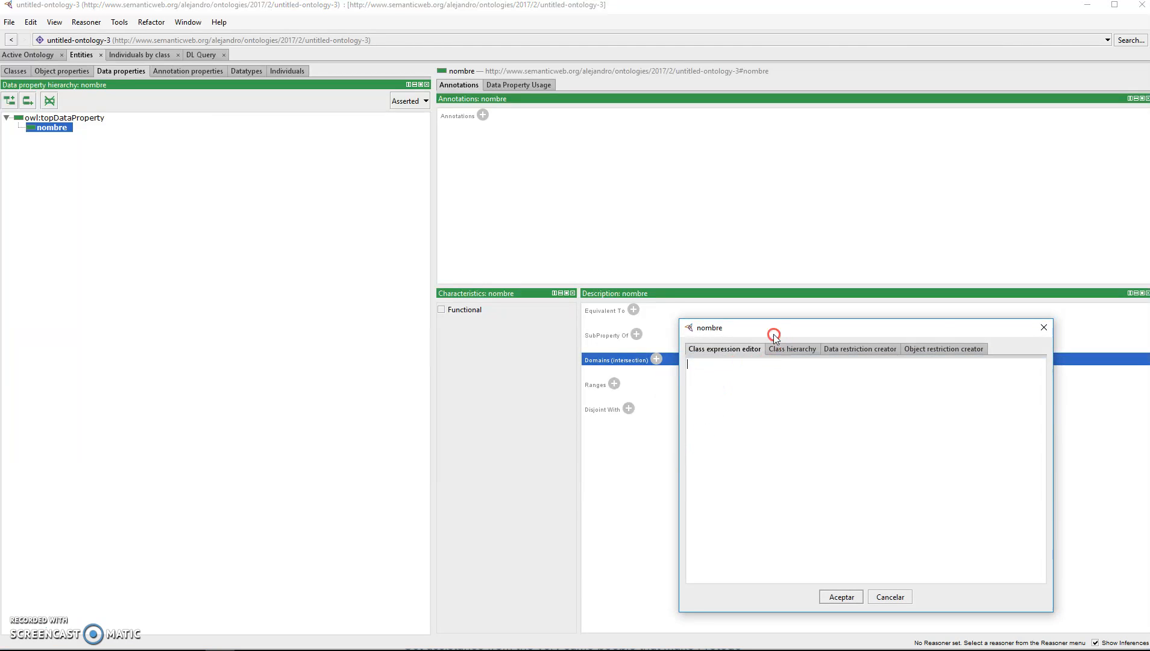
pyautogui.click(1043, 328)
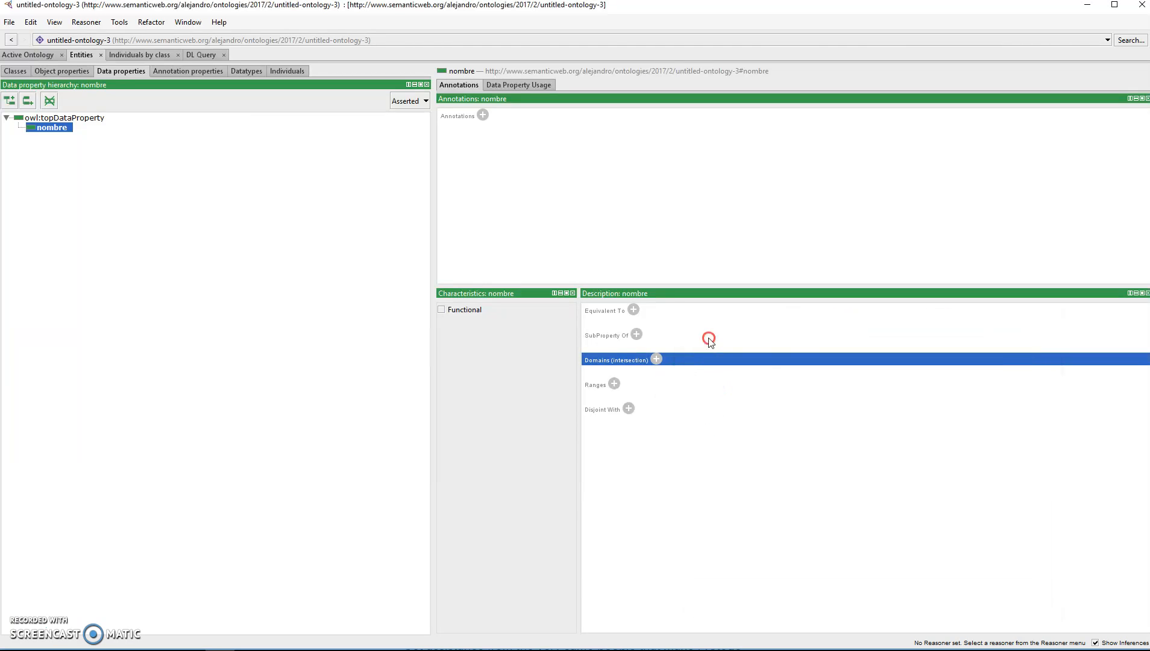
pyautogui.click(663, 364)
pyautogui.moveTo(797, 327); pyautogui.dragTo(694, 289)
pyautogui.click(693, 311)
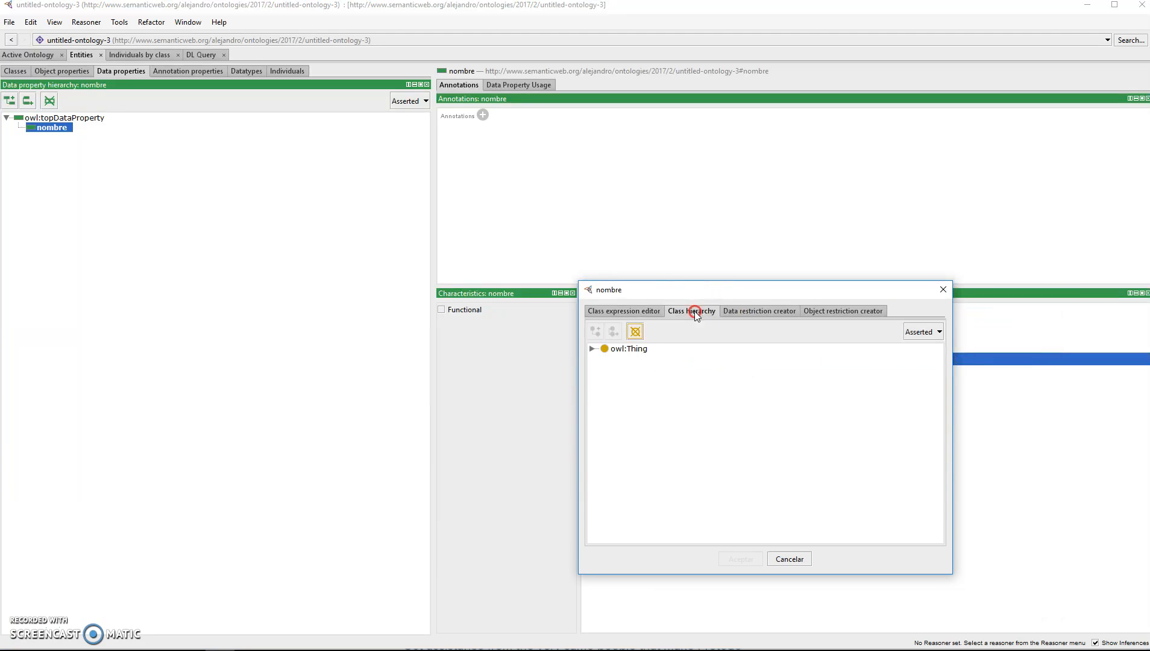
pyautogui.click(592, 348)
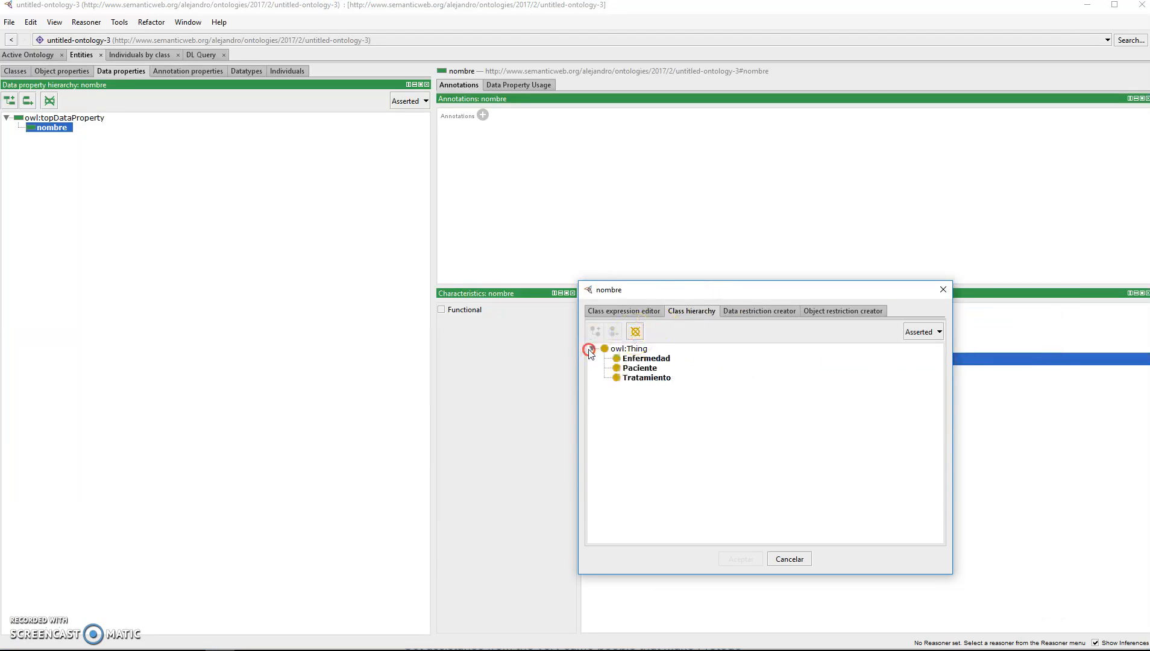
pyautogui.click(651, 369)
pyautogui.click(741, 559)
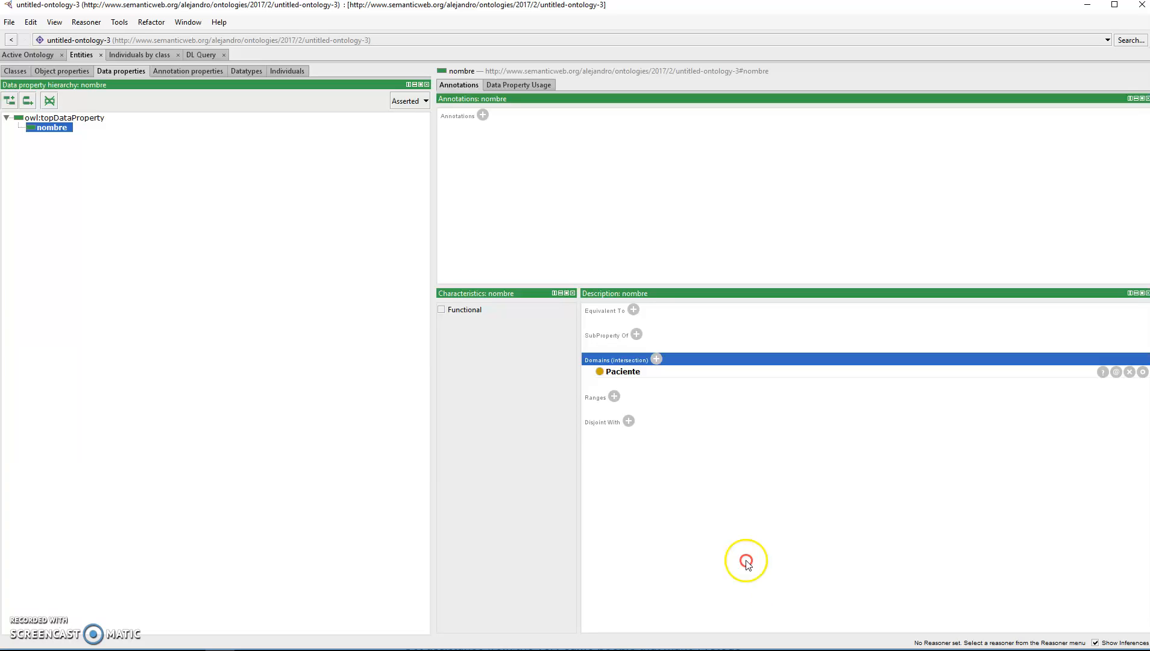
# Give nombre the built-in datatype xsd:string as its range.
pyautogui.click(614, 396)
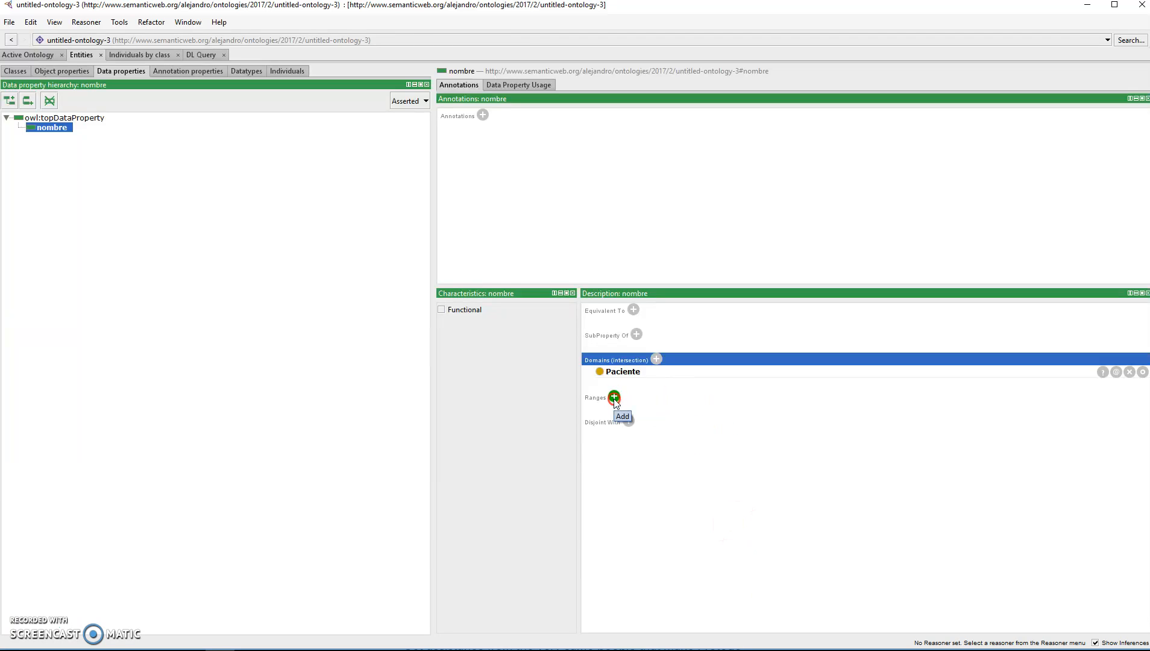
pyautogui.click(59, 128)
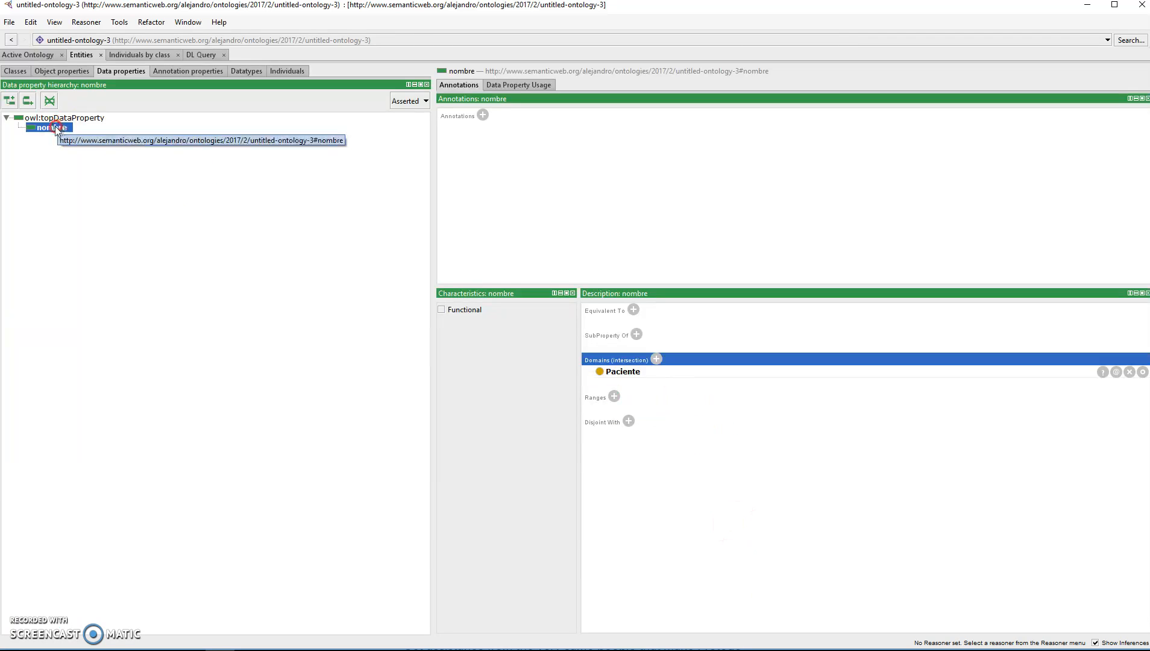
pyautogui.click(614, 396)
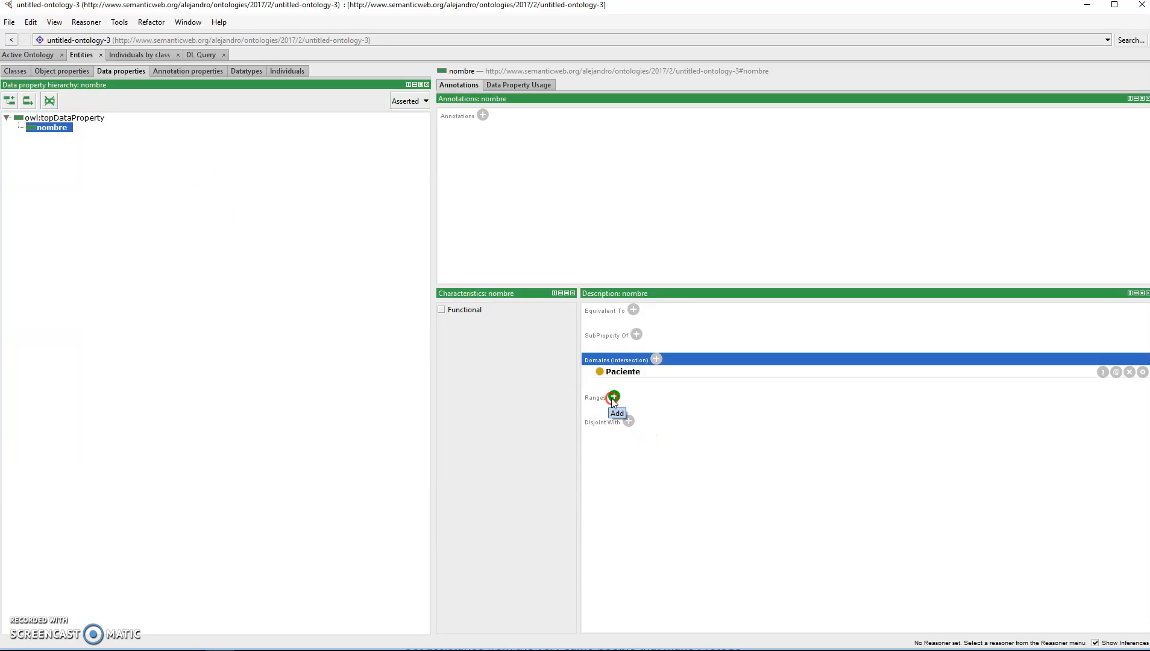
pyautogui.click(614, 398)
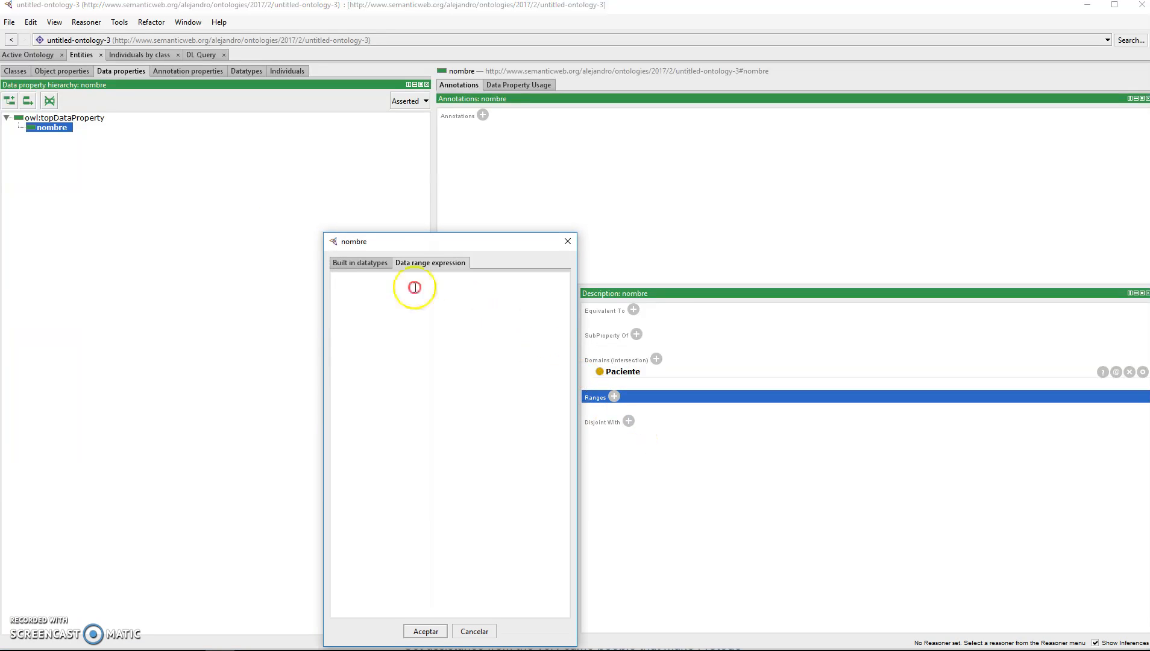
pyautogui.moveTo(399, 240); pyautogui.dragTo(404, 204)
pyautogui.click(364, 227)
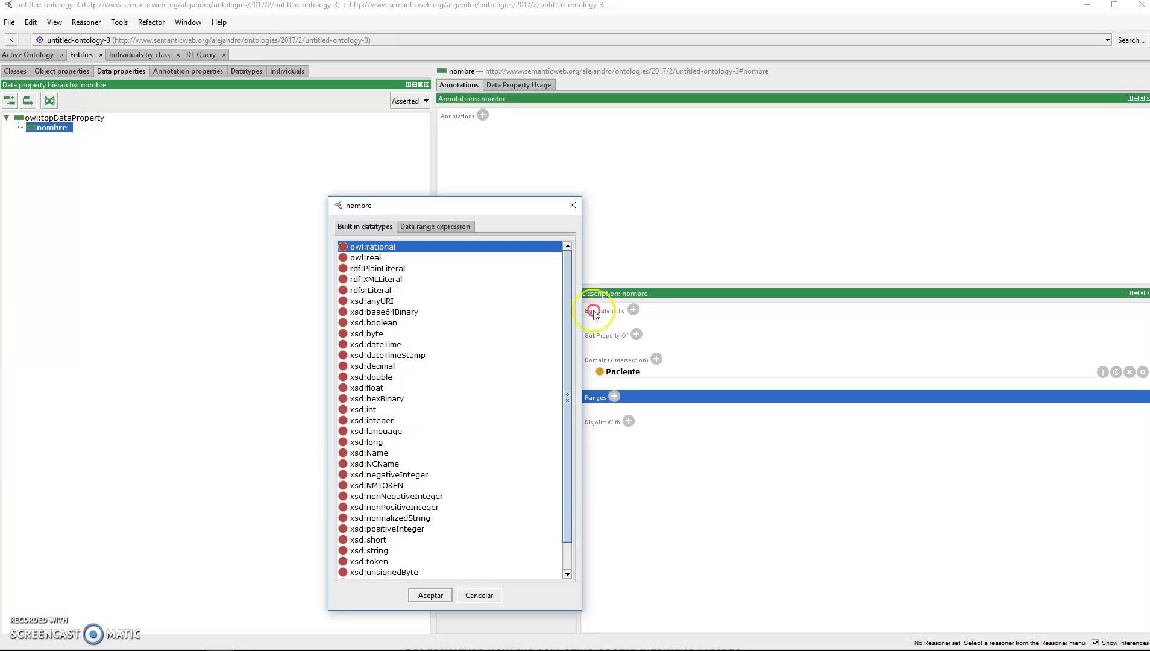
pyautogui.moveTo(572, 333); pyautogui.dragTo(475, 477)
pyautogui.click(365, 521)
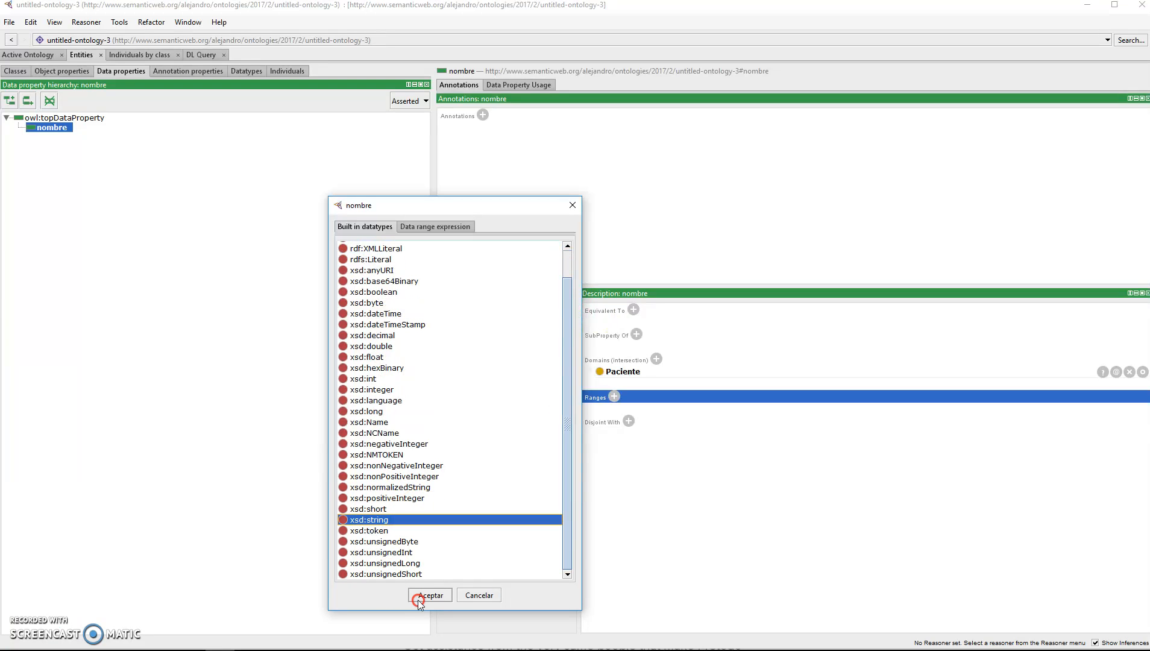
pyautogui.click(420, 596)
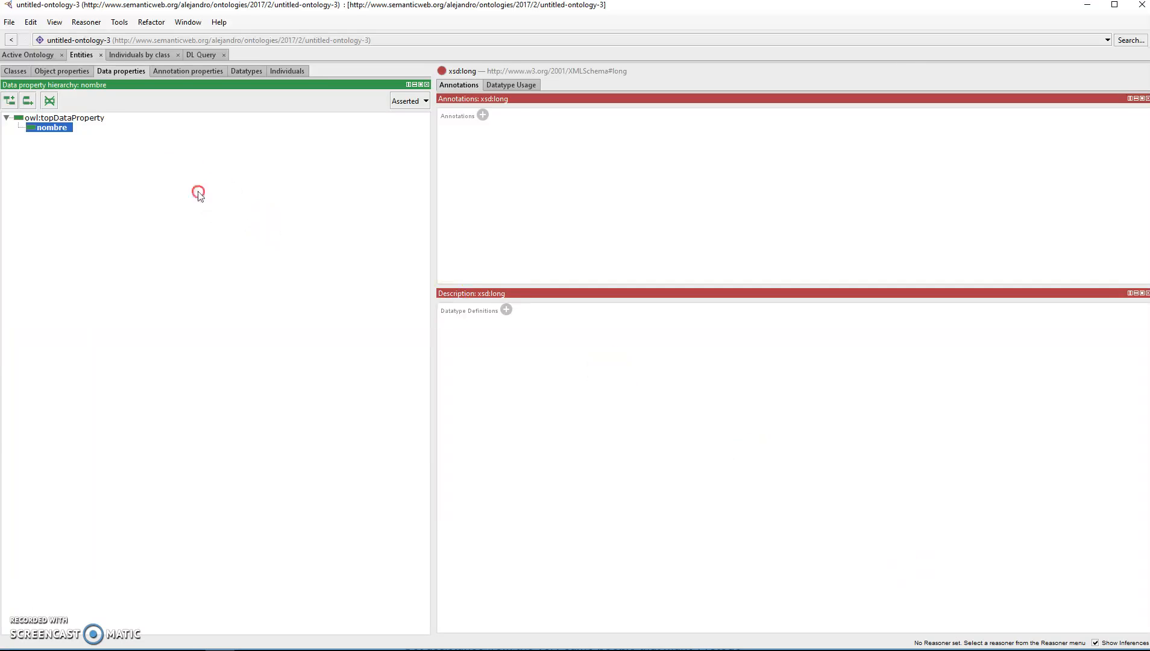
pyautogui.click(61, 120)
pyautogui.click(60, 127)
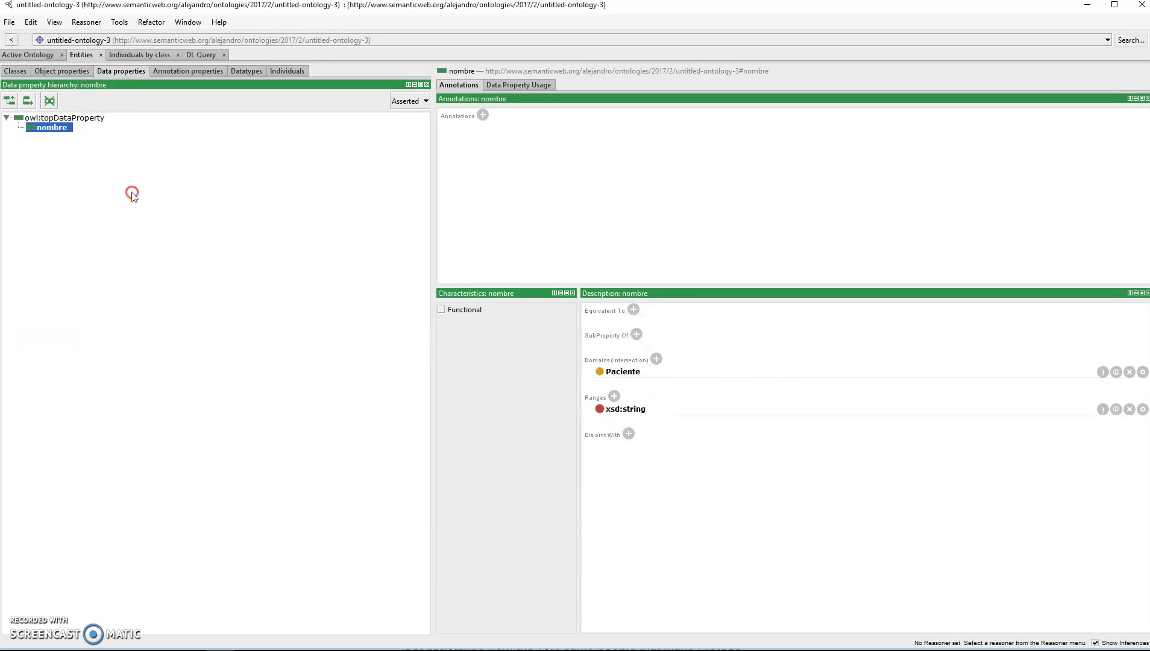
# Add data properties edad and peso, then delete the peso that landed under edad.
pyautogui.click(104, 118)
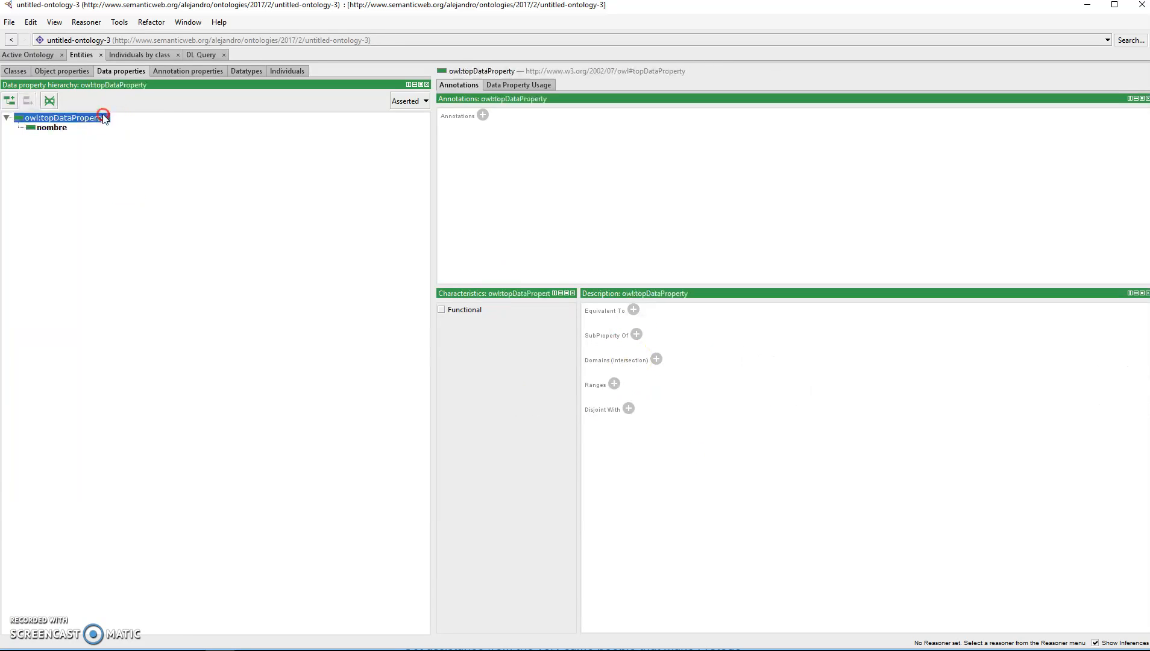
pyautogui.click(7, 102)
pyautogui.write('edad')
pyautogui.press('Return')
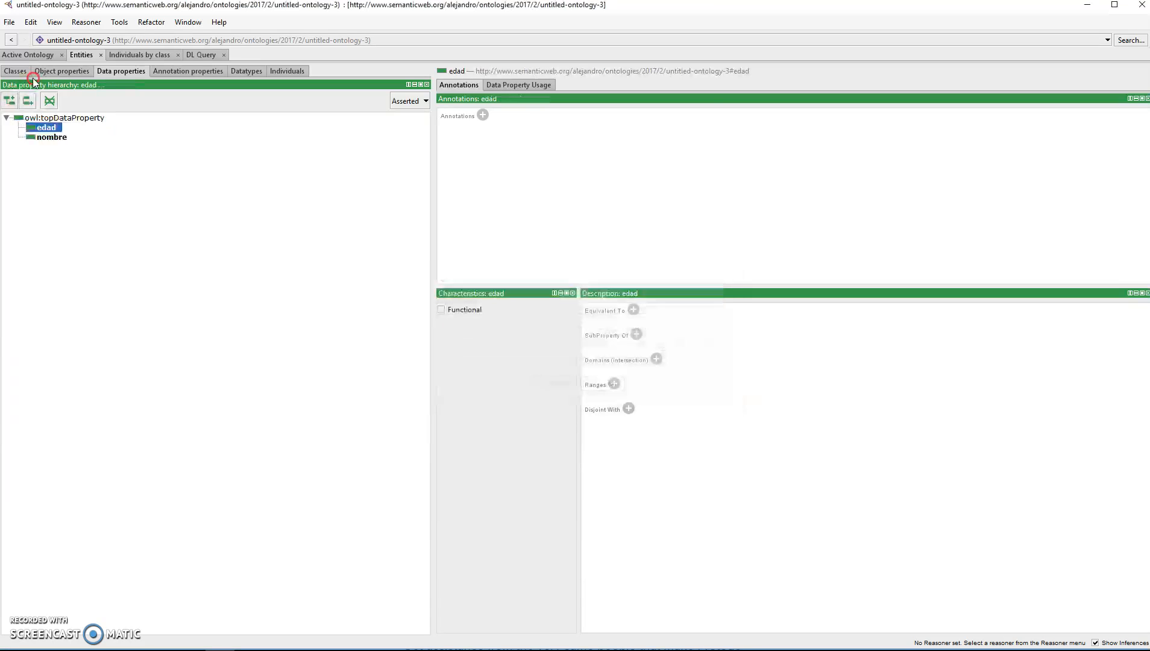
pyautogui.click(10, 100)
pyautogui.write('peso')
pyautogui.press('Return')
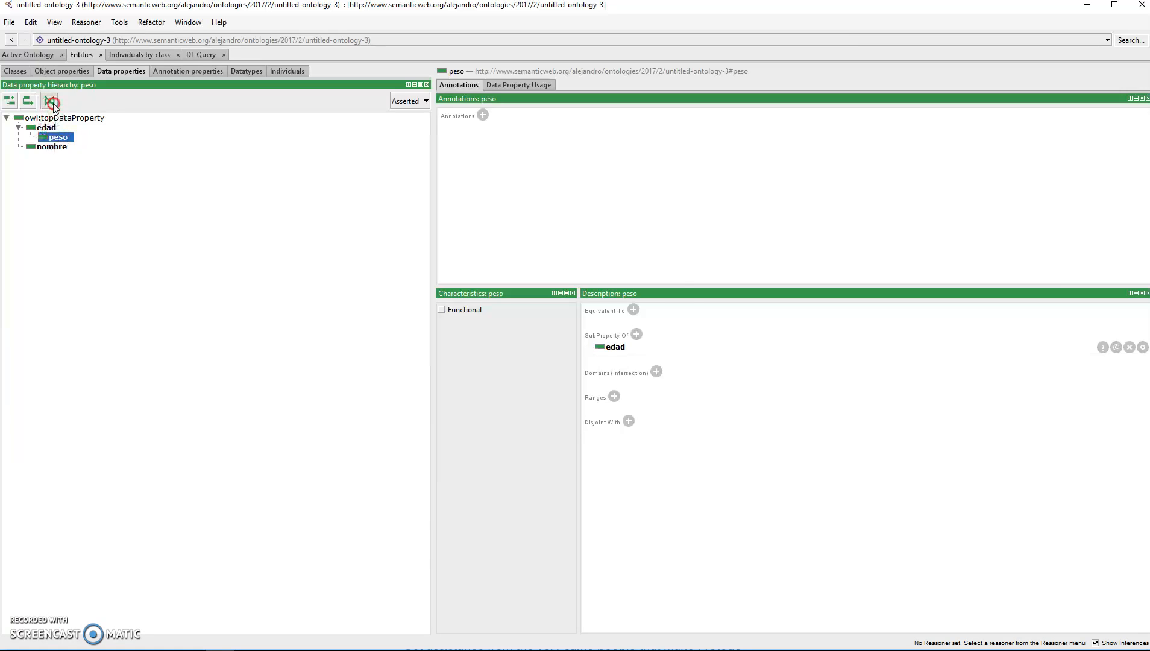
pyautogui.click(50, 100)
pyautogui.click(546, 368)
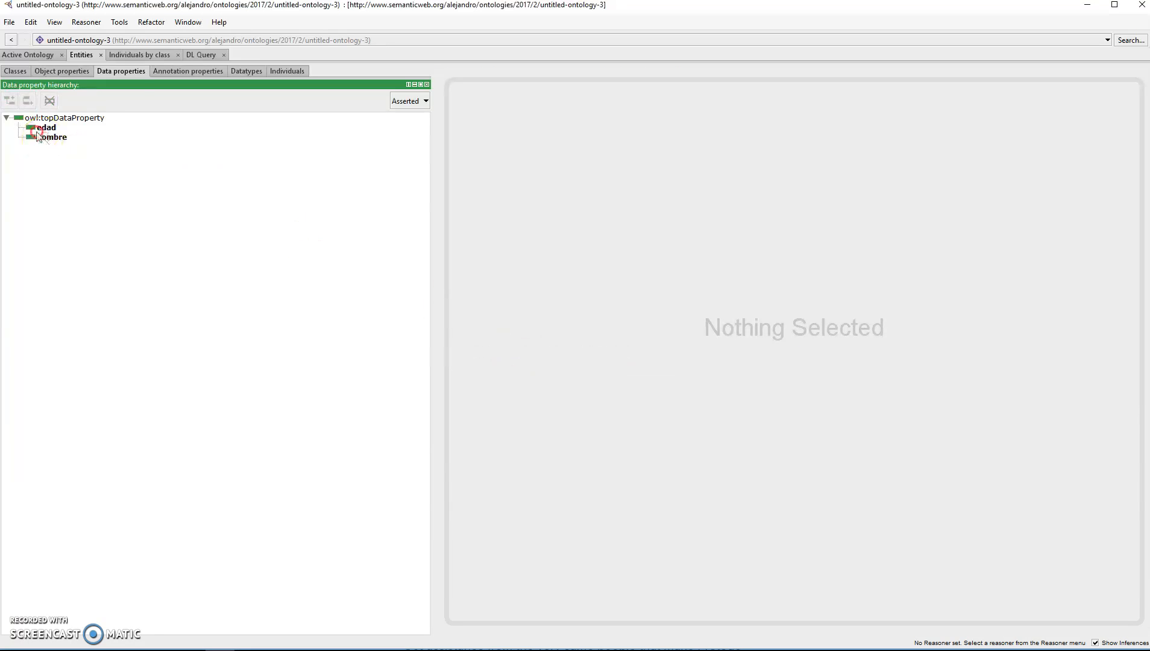
# Recreate peso and add num_ss, both directly under owl:topDataProperty.
pyautogui.click(11, 113)
pyautogui.click(9, 100)
pyautogui.write('peso')
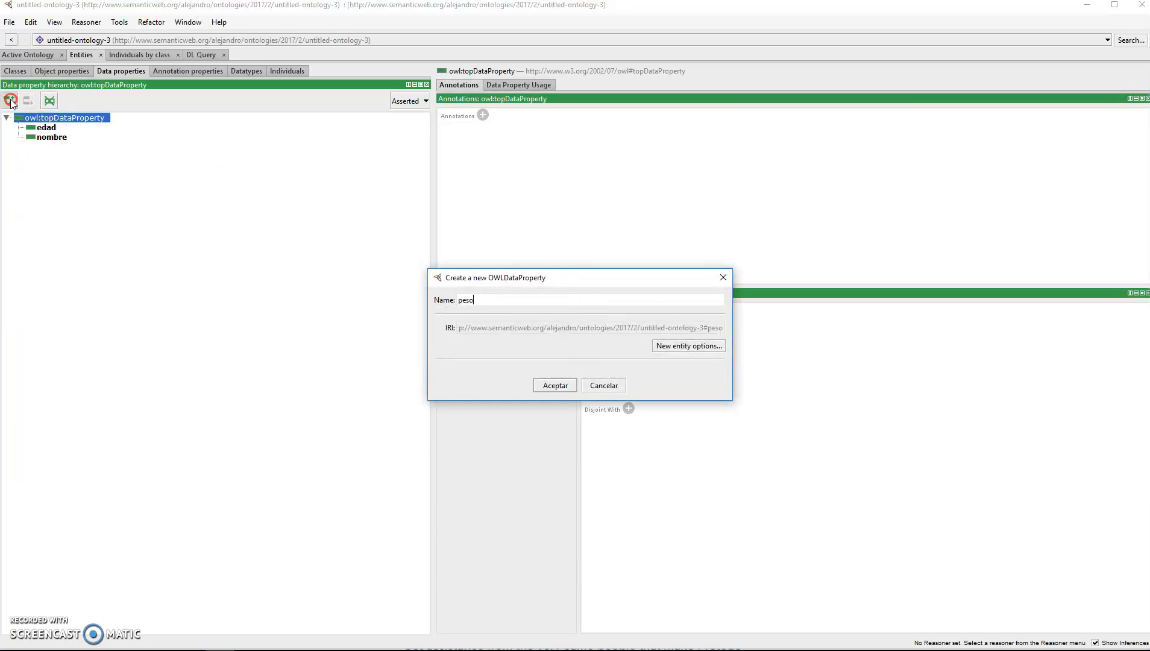
pyautogui.press('Return')
pyautogui.click(48, 117)
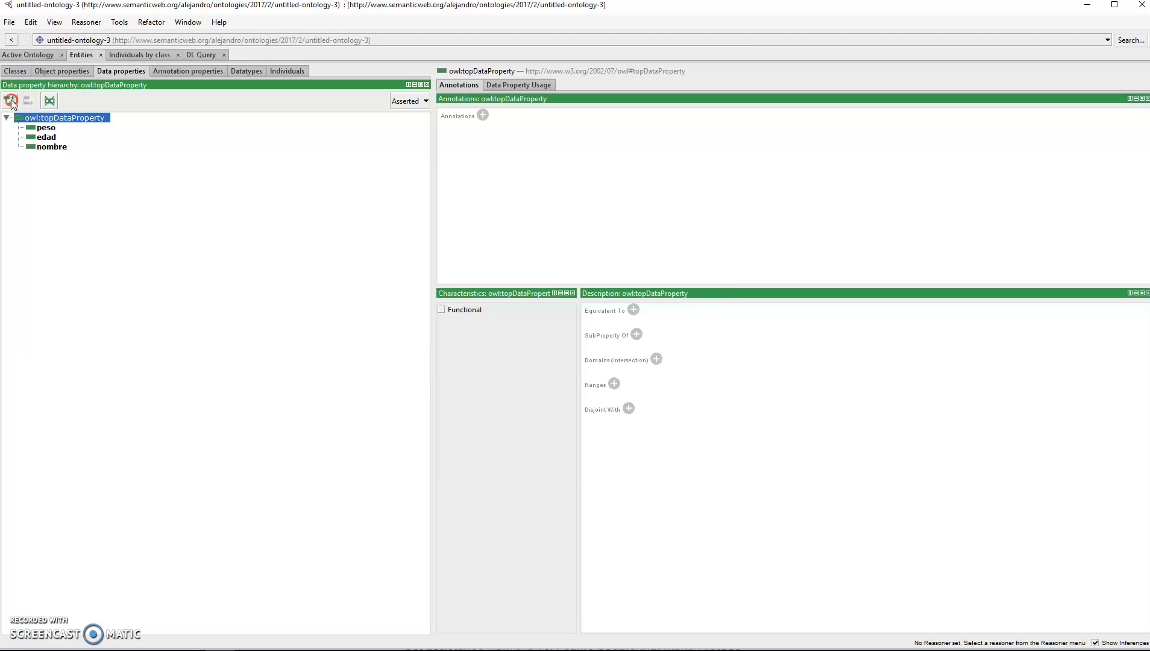
pyautogui.click(10, 101)
pyautogui.write('num_ss')
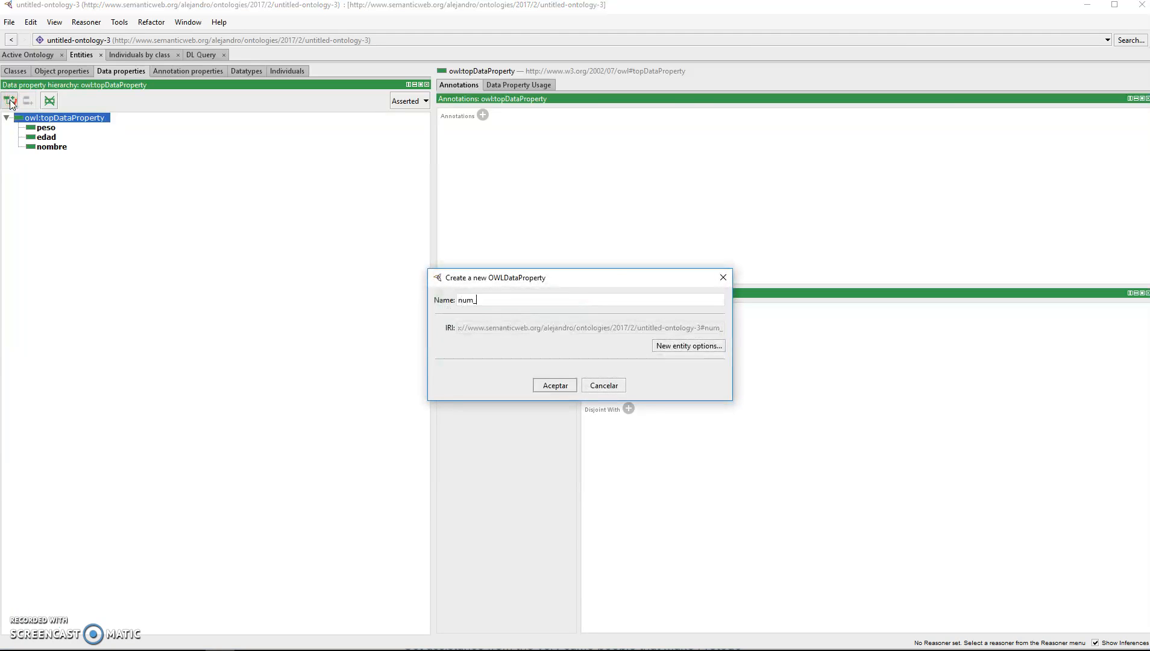
pyautogui.press('Return')
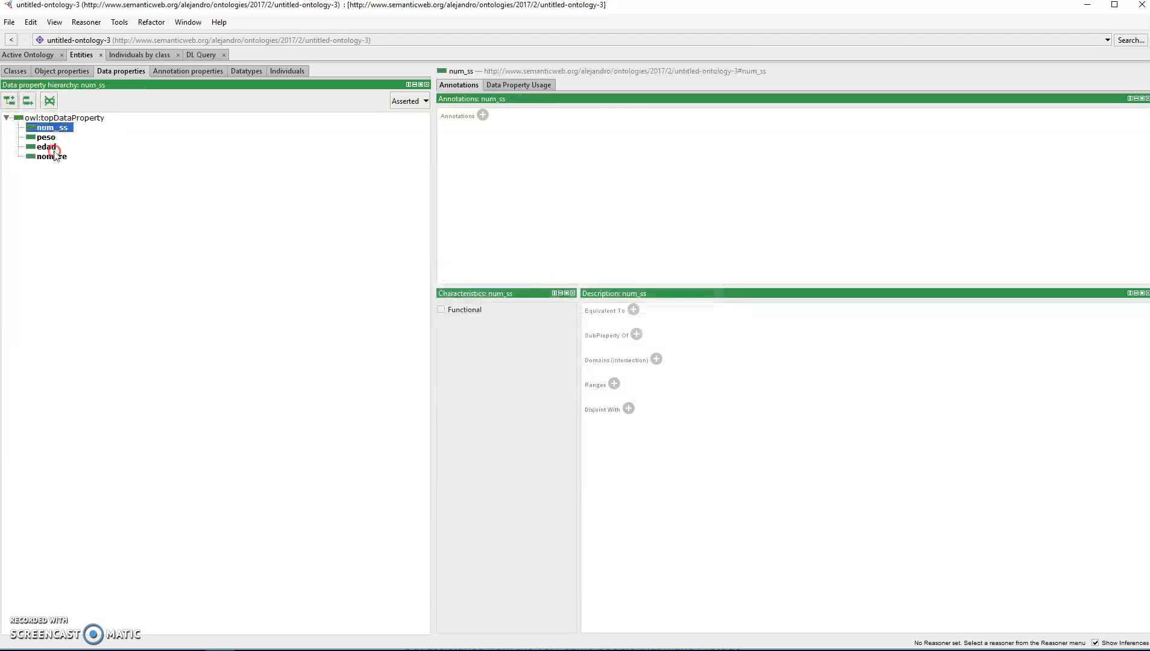
pyautogui.click(51, 148)
# Set Paciente as the domain of edad, peso and num_ss in turn.
pyautogui.click(656, 360)
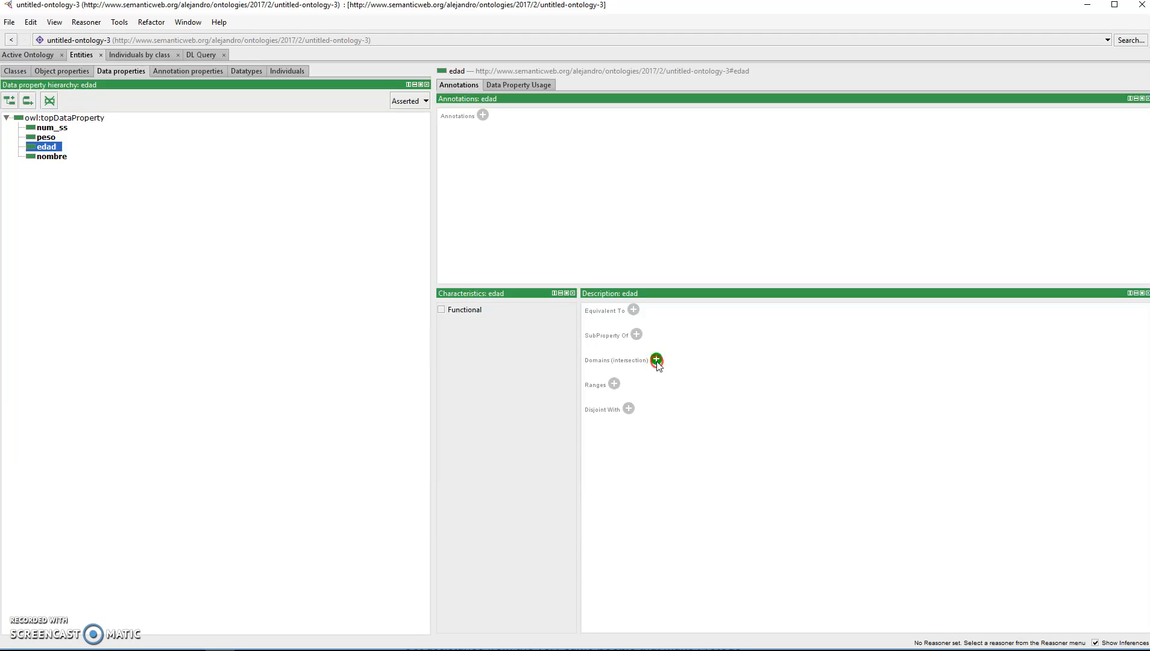
pyautogui.click(845, 599)
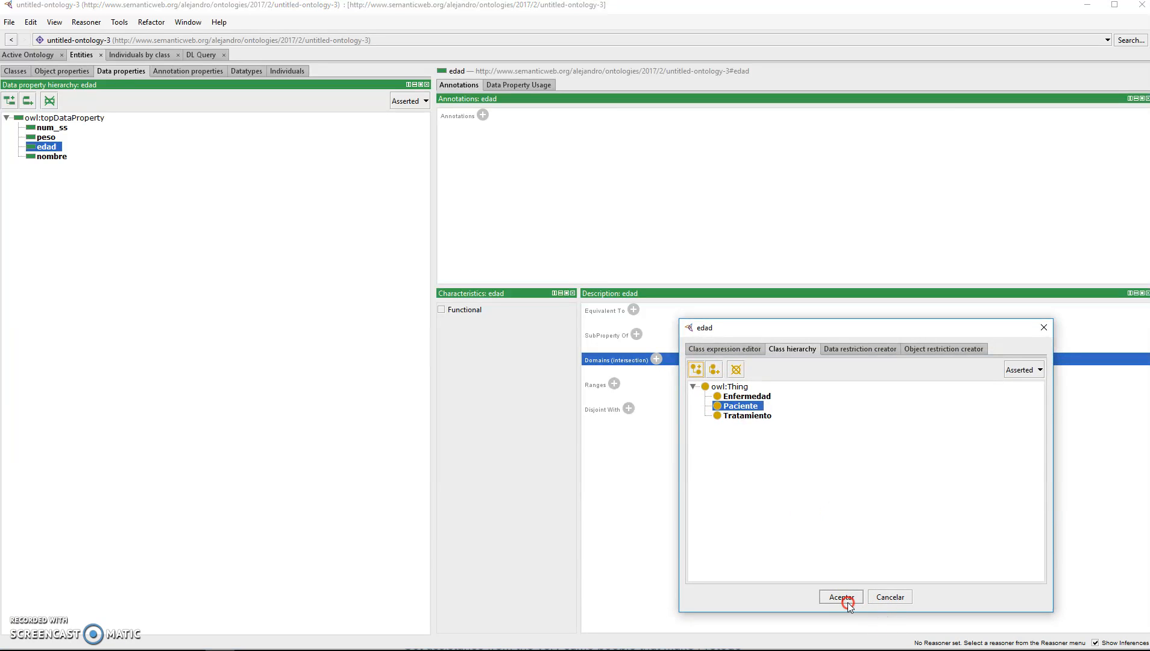
pyautogui.click(61, 138)
pyautogui.click(664, 356)
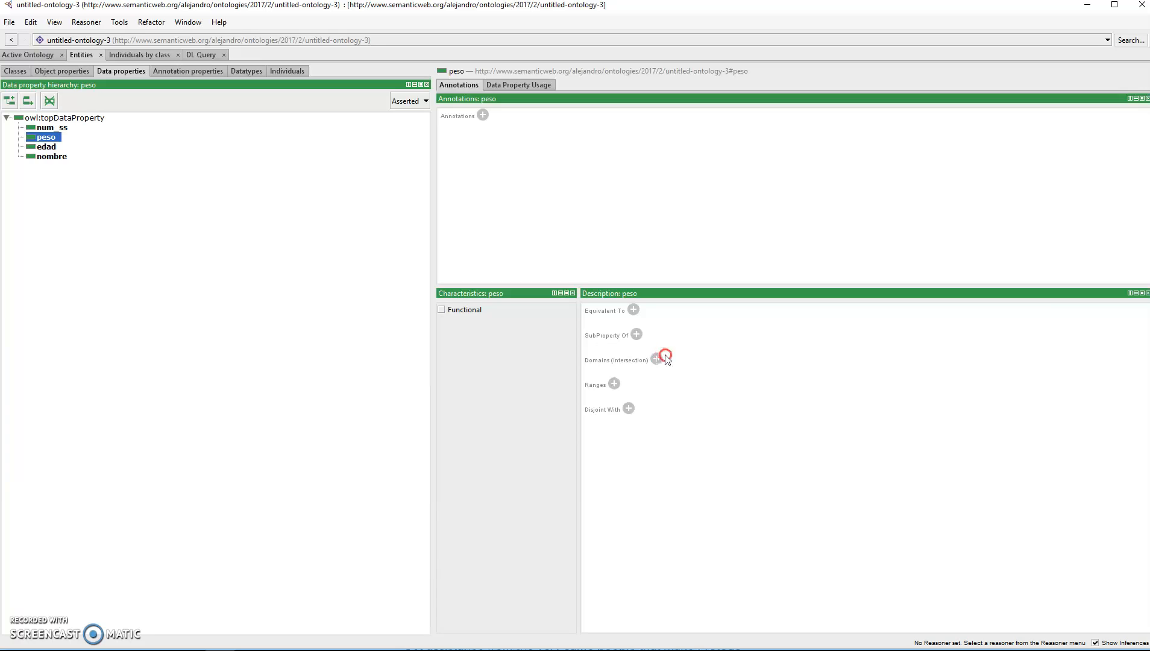
pyautogui.click(838, 599)
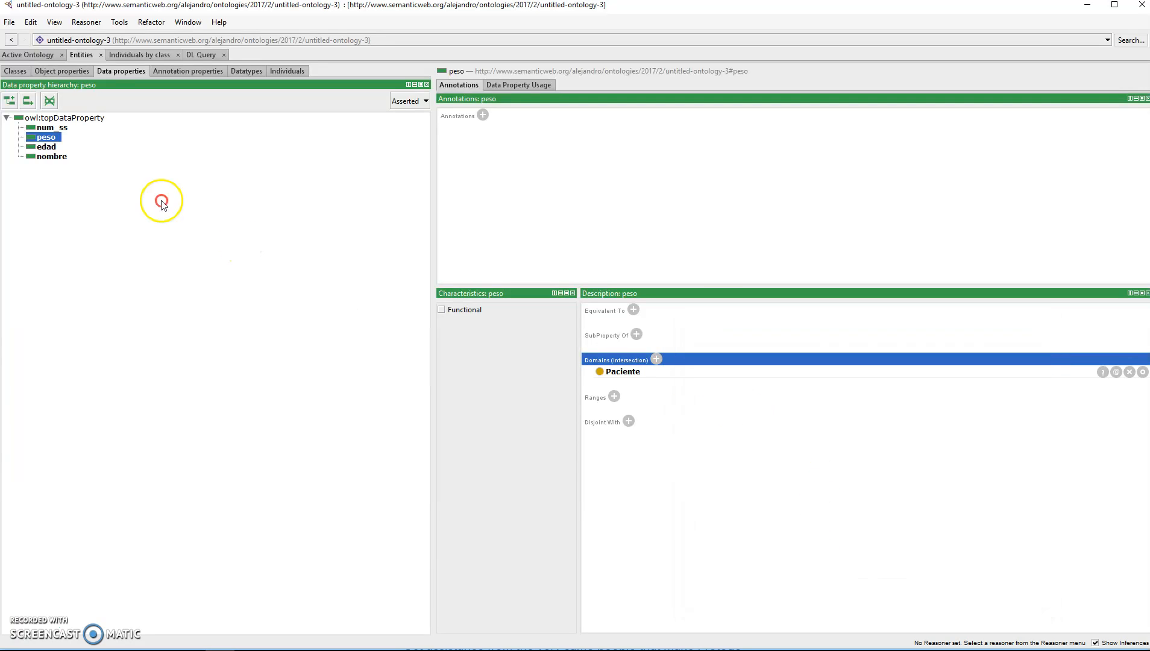
pyautogui.click(51, 128)
pyautogui.click(656, 360)
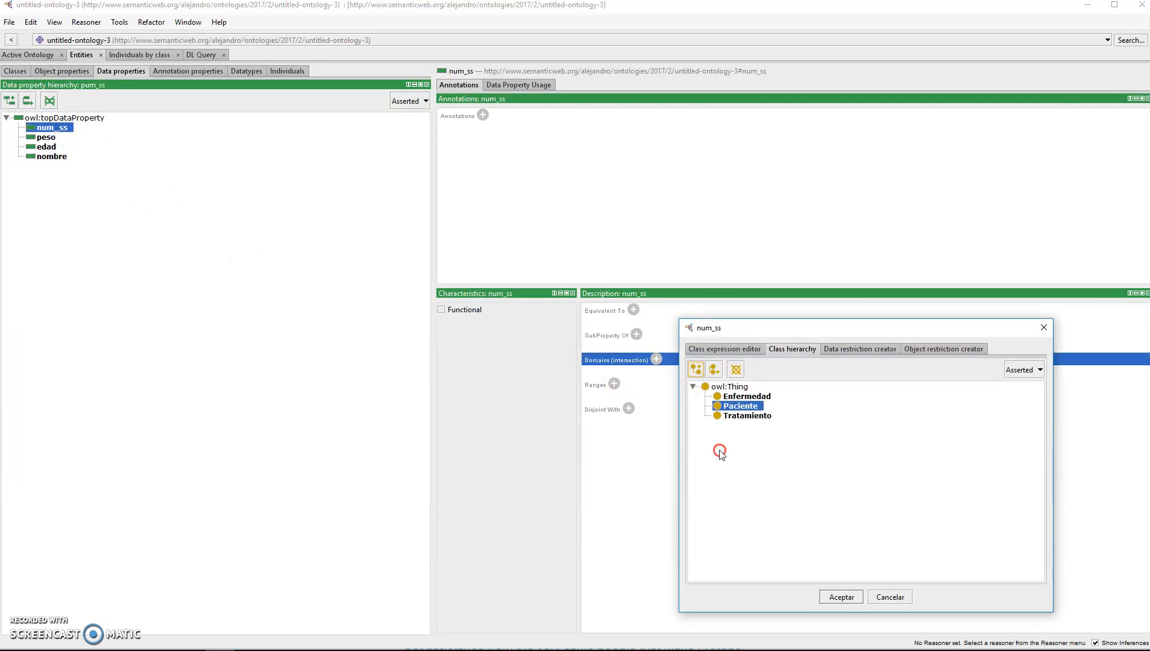
pyautogui.click(841, 597)
pyautogui.click(48, 138)
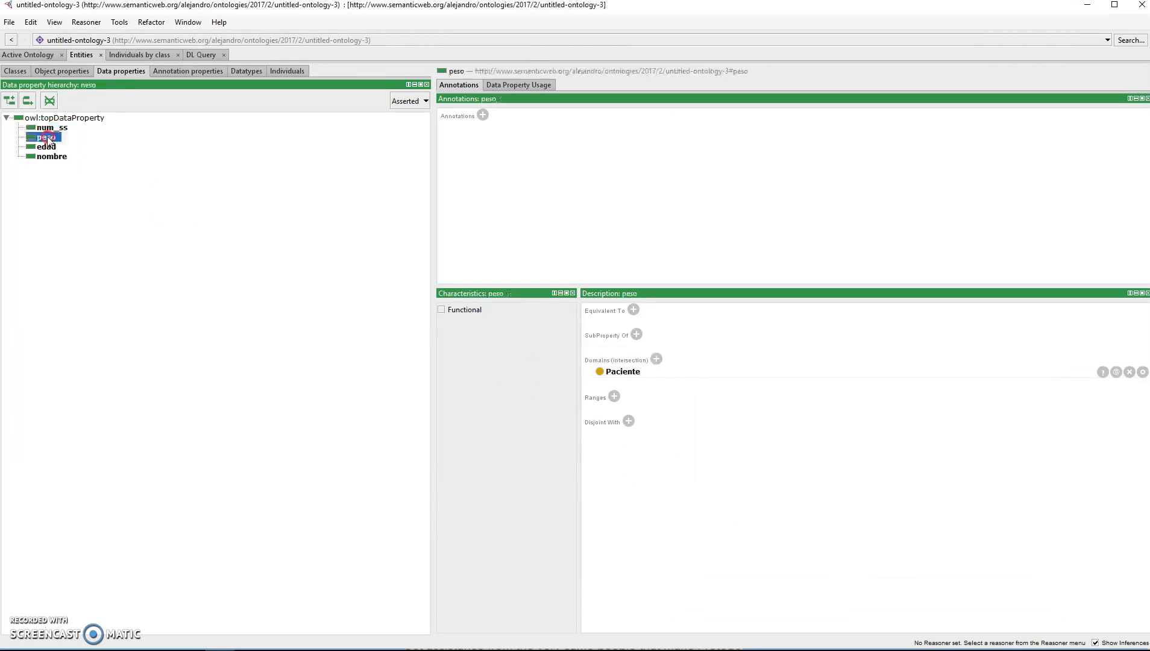
pyautogui.click(48, 146)
# After comparing xsd:integer and xsd:nonNegativeInteger, give edad the range xsd:int.
pyautogui.click(614, 396)
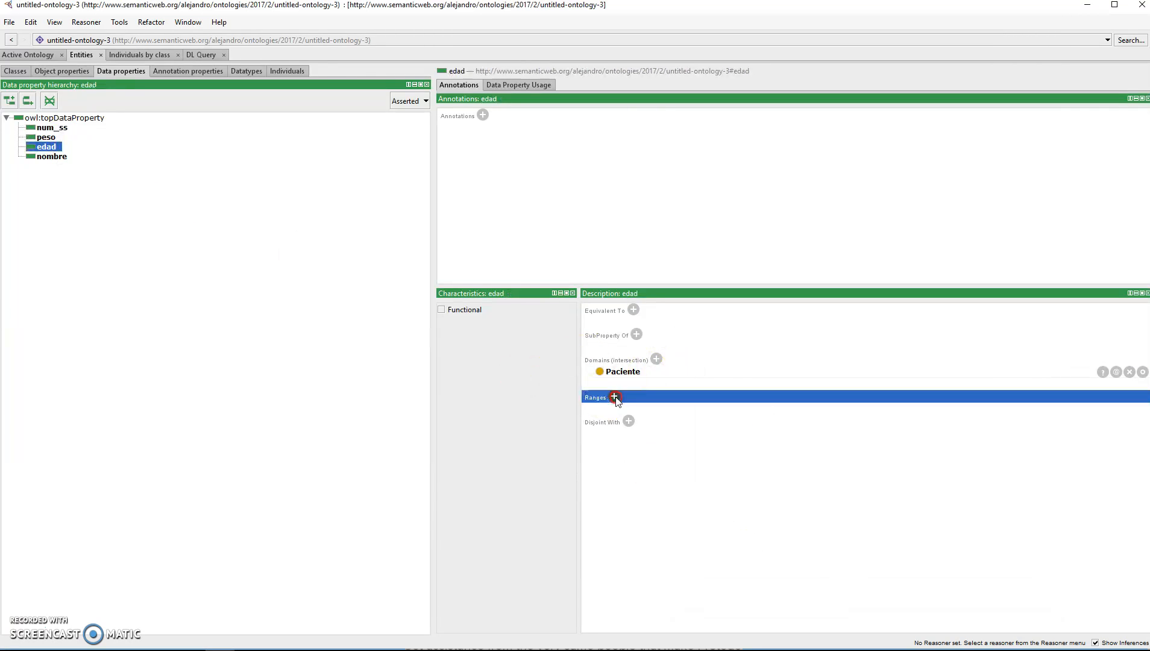
pyautogui.click(355, 263)
pyautogui.moveTo(396, 247); pyautogui.dragTo(391, 213)
pyautogui.moveTo(555, 343); pyautogui.dragTo(553, 338)
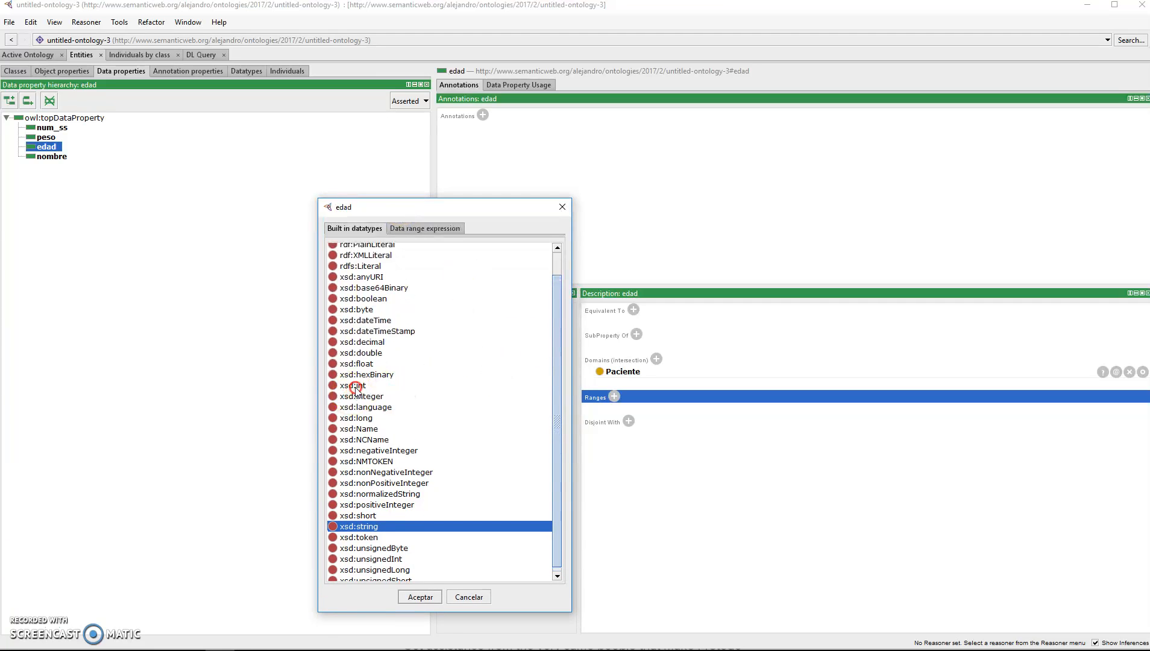
pyautogui.click(355, 387)
pyautogui.click(357, 397)
pyautogui.click(355, 387)
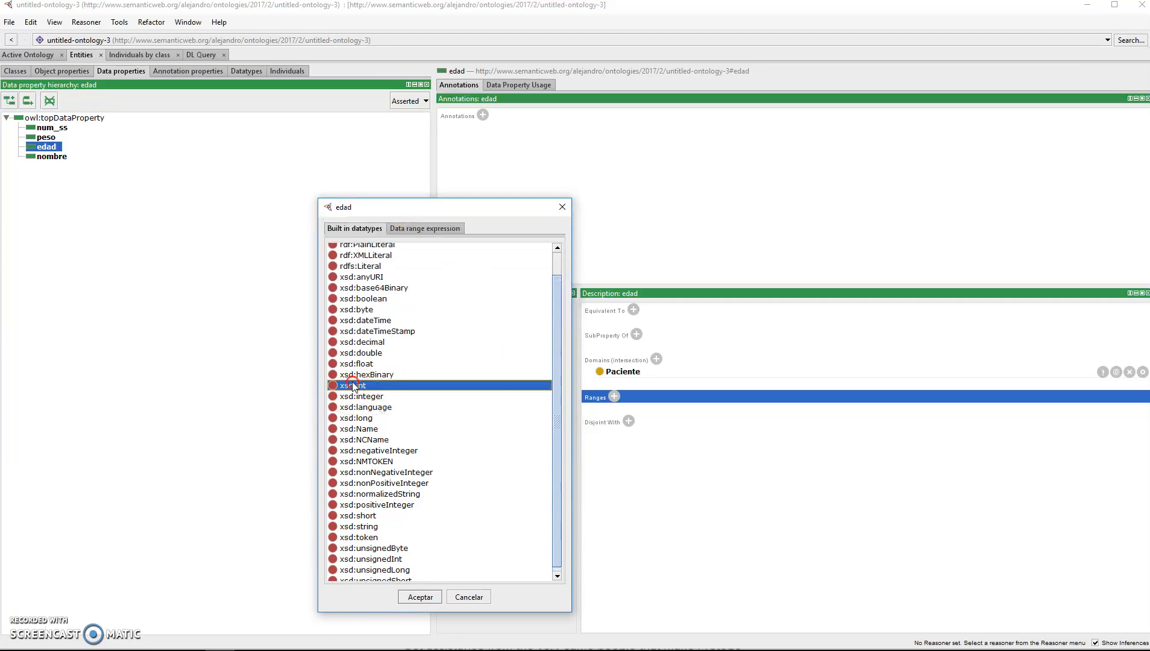
pyautogui.moveTo(555, 298); pyautogui.dragTo(563, 267)
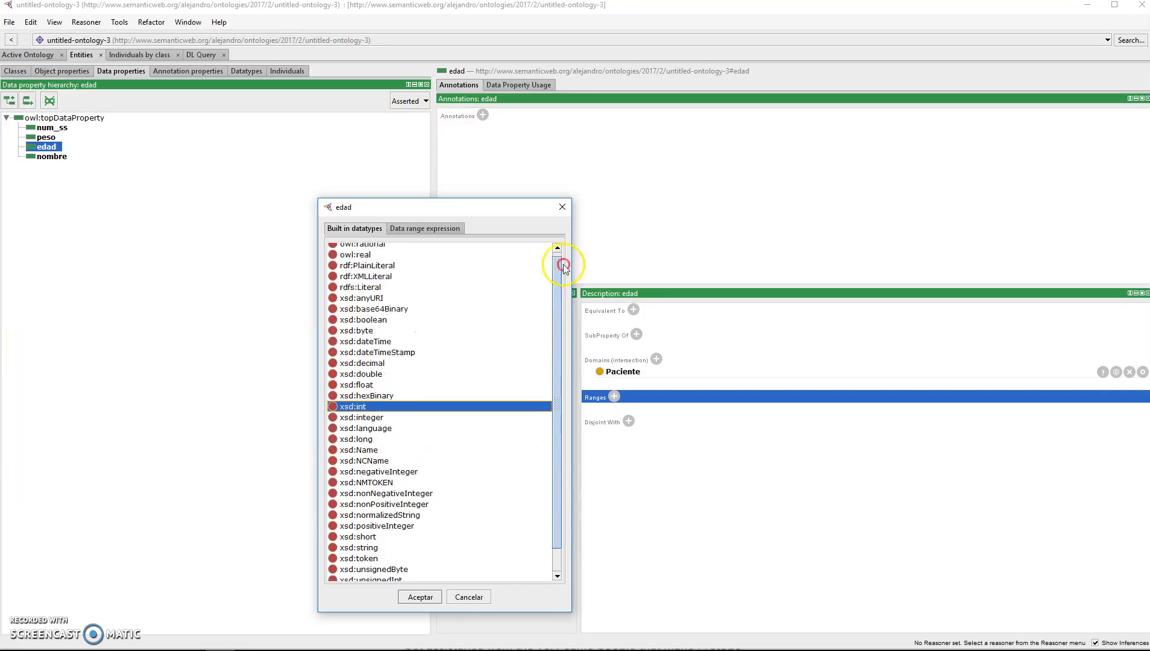
pyautogui.moveTo(420, 207); pyautogui.dragTo(395, 143)
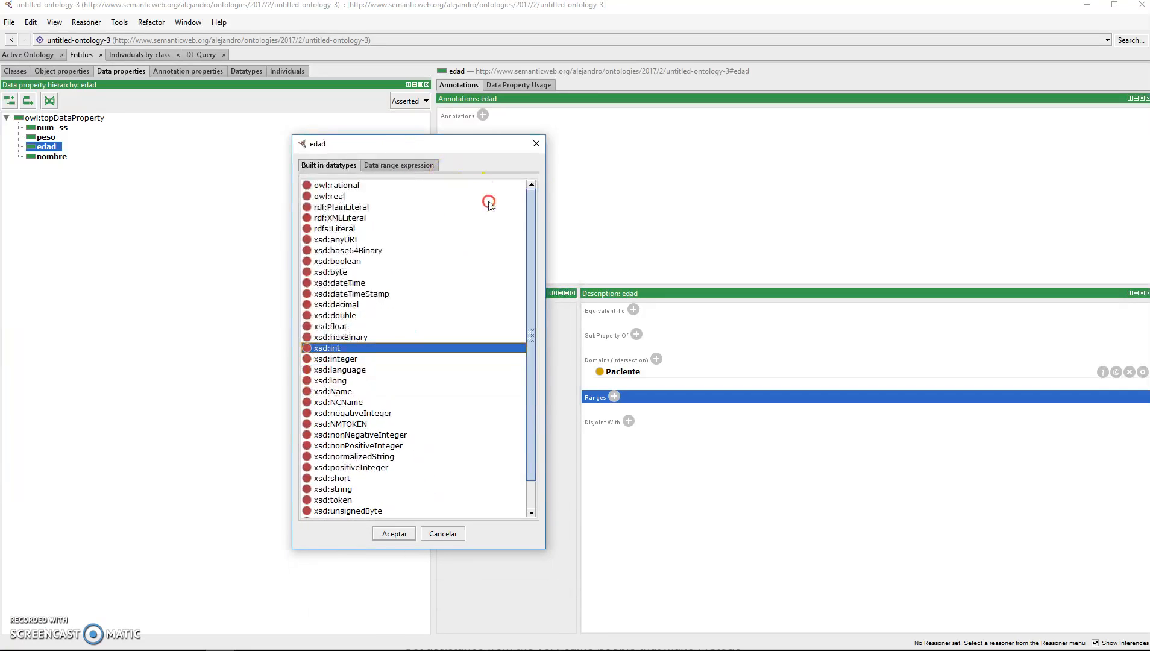
pyautogui.click(526, 205)
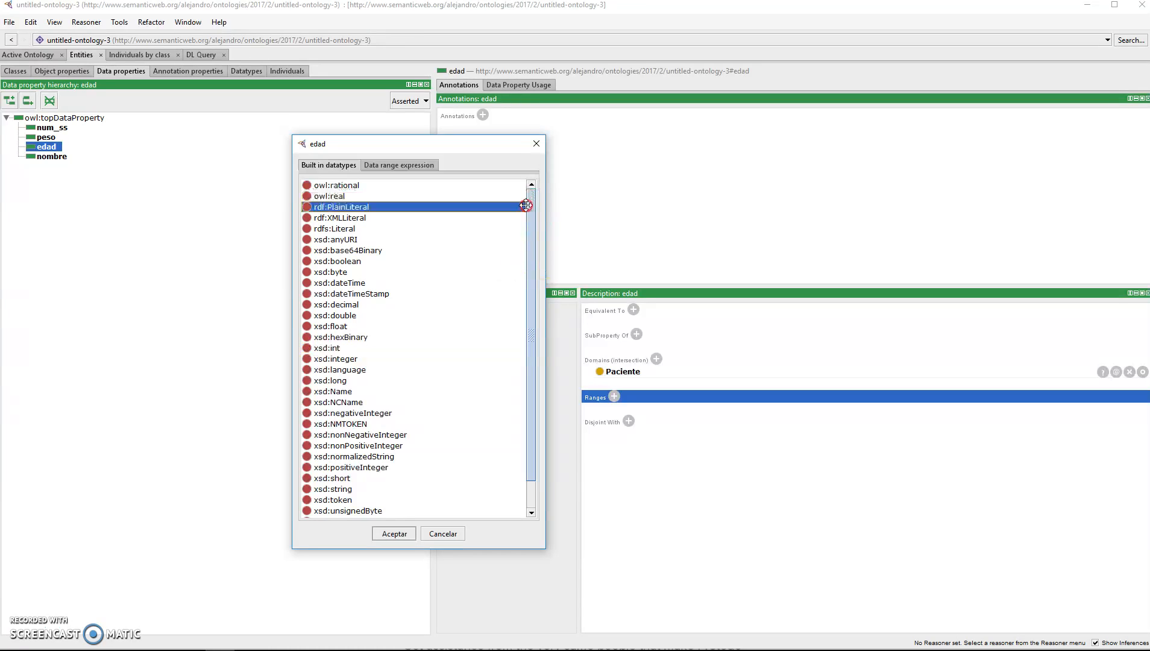
pyautogui.click(356, 359)
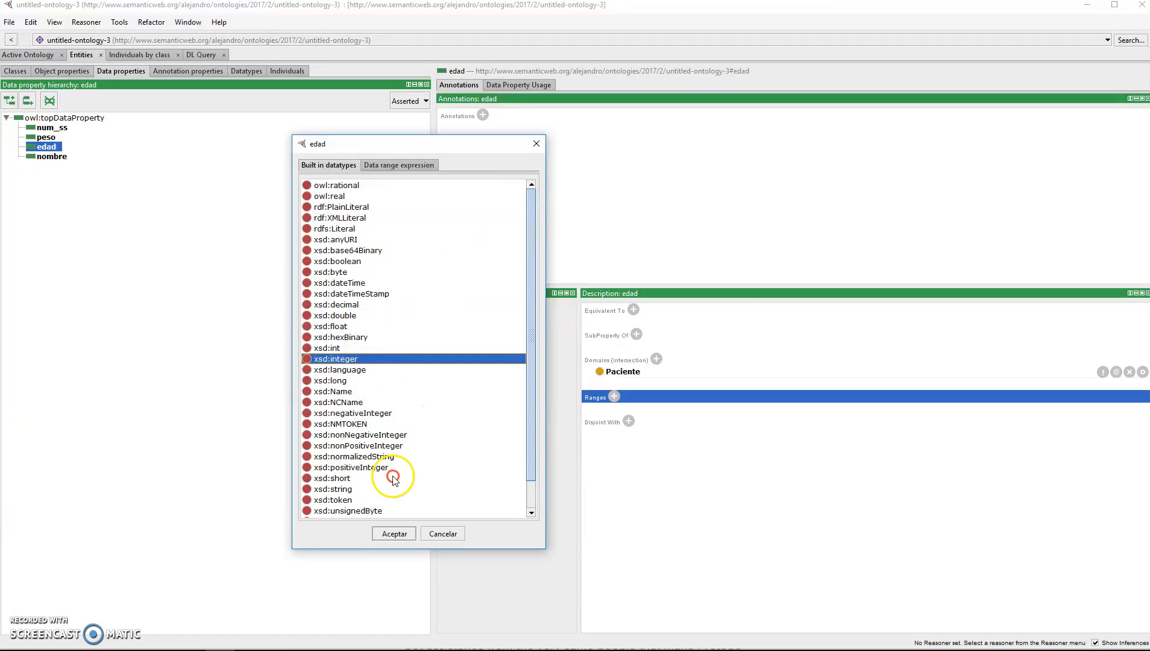
pyautogui.moveTo(529, 359); pyautogui.dragTo(529, 384)
pyautogui.click(364, 405)
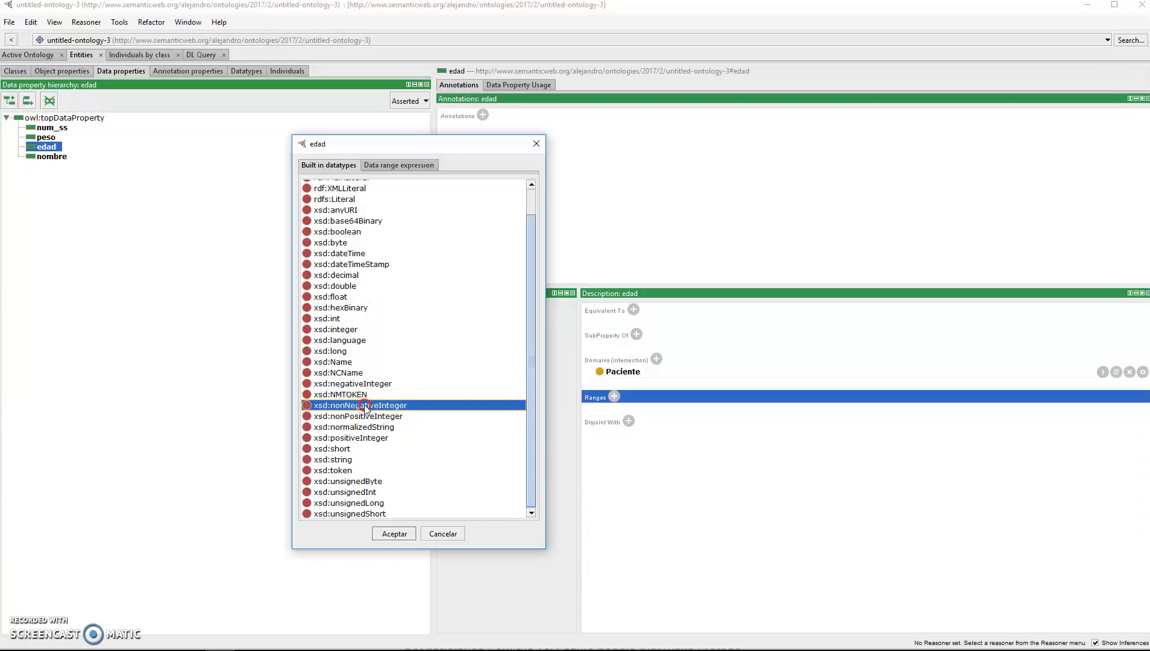
pyautogui.click(338, 320)
pyautogui.click(393, 534)
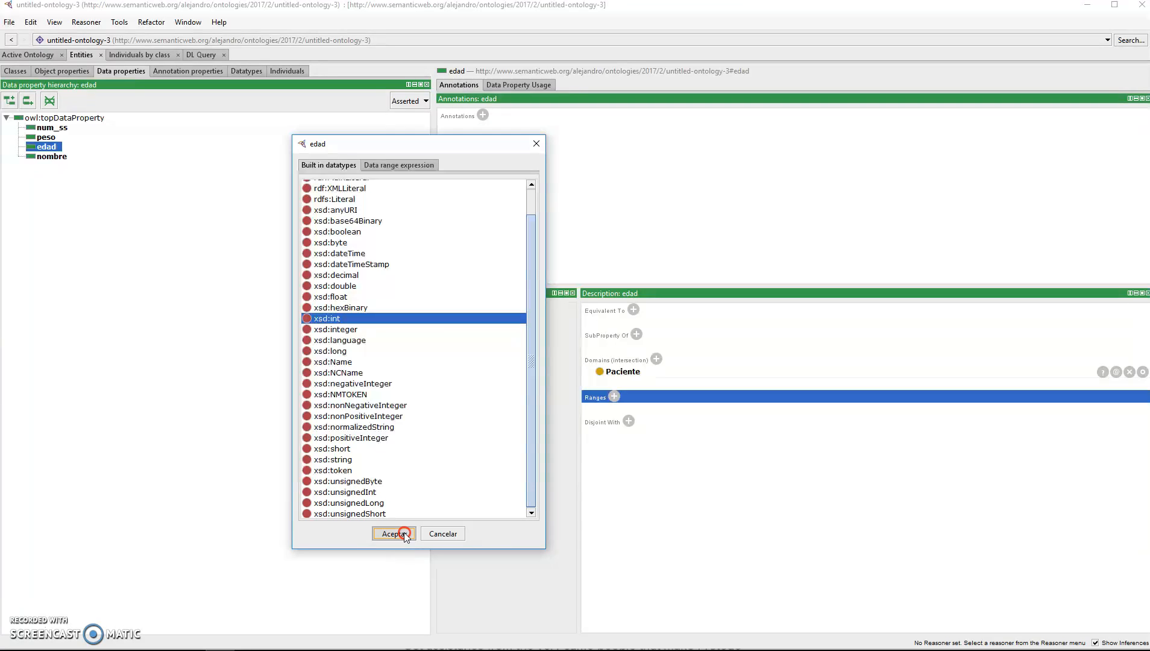
pyautogui.click(47, 137)
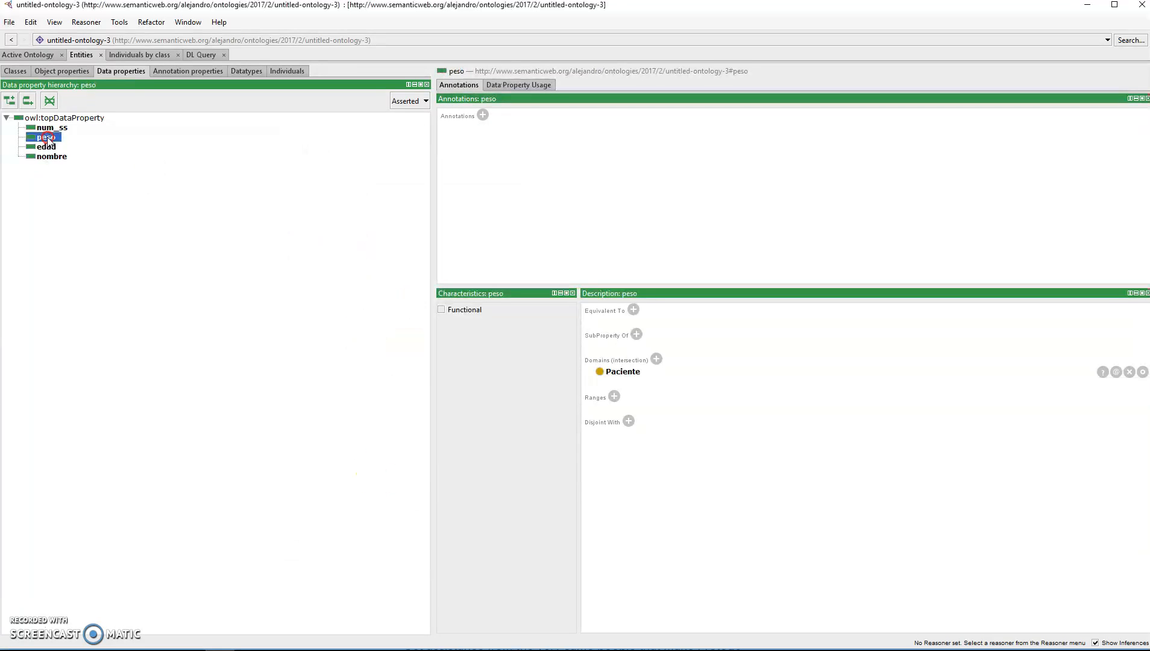
# Give num_ss the range xsd:string.
pyautogui.click(48, 146)
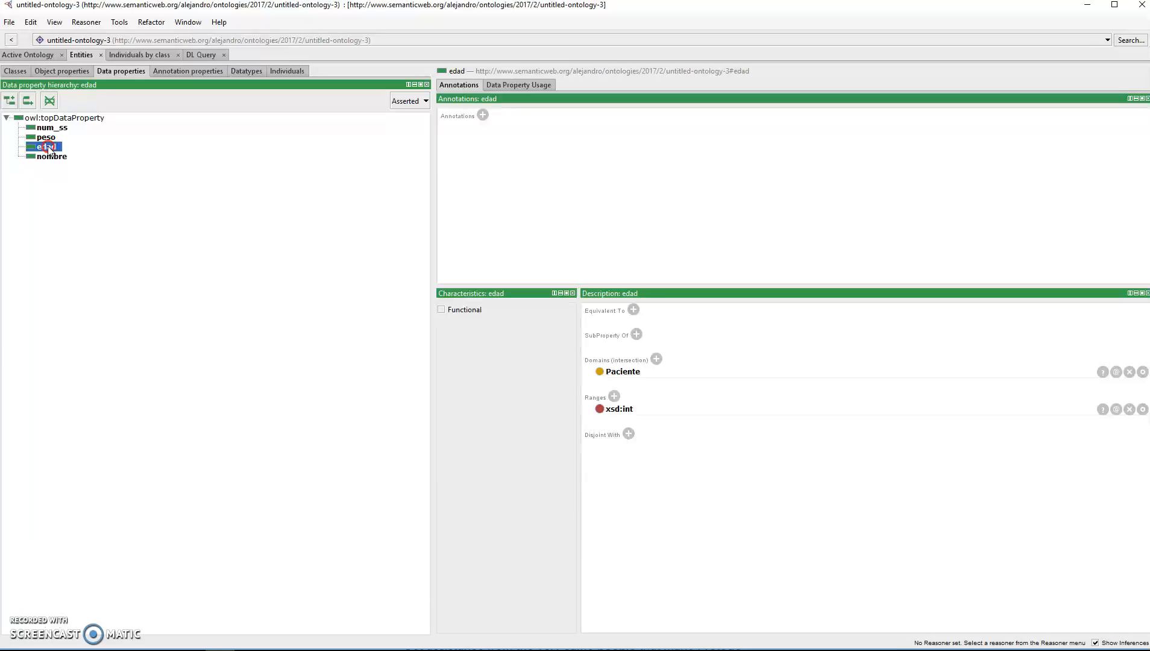
pyautogui.click(71, 127)
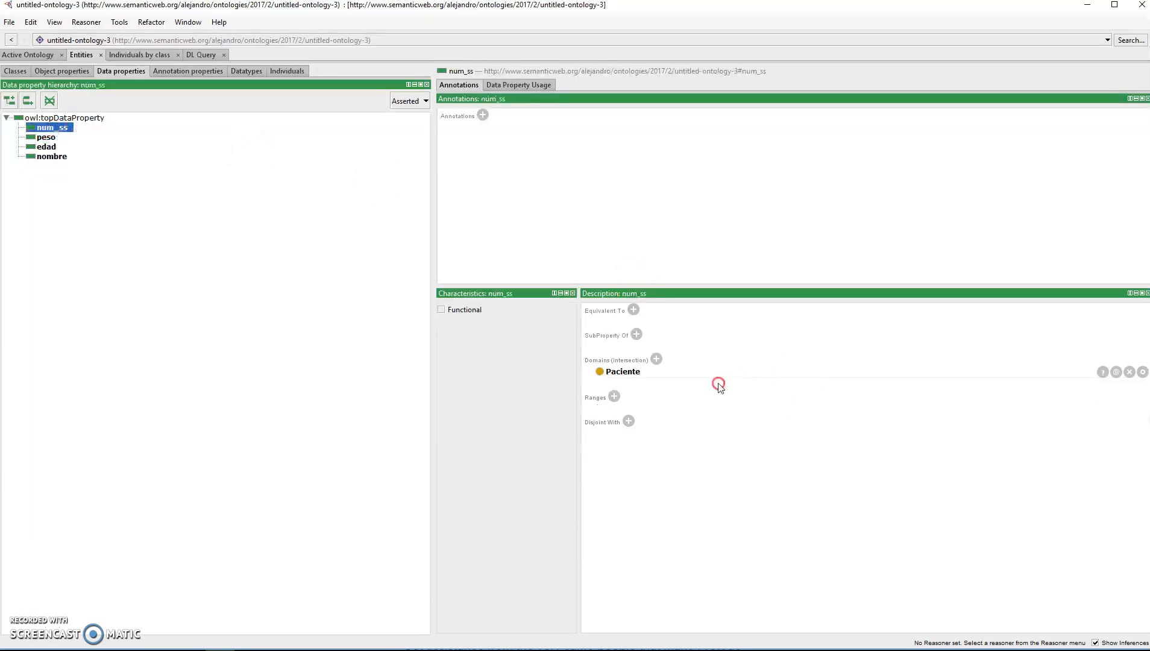
pyautogui.click(623, 399)
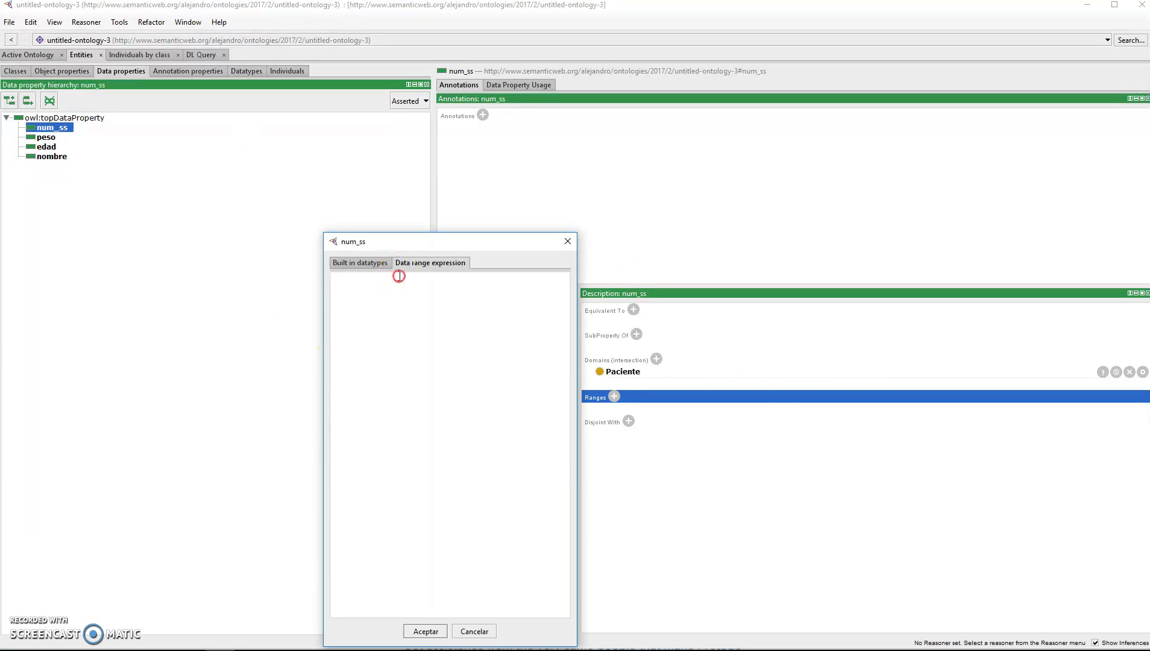
pyautogui.click(369, 557)
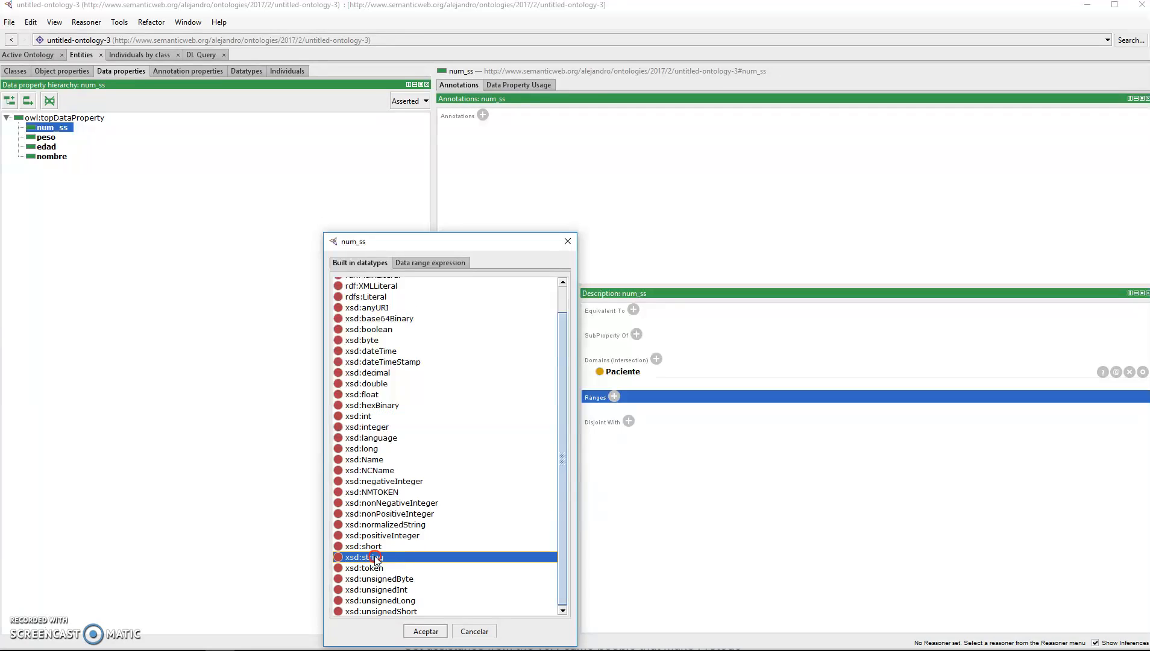
pyautogui.click(410, 629)
# Give peso the range xsd:float.
pyautogui.click(46, 138)
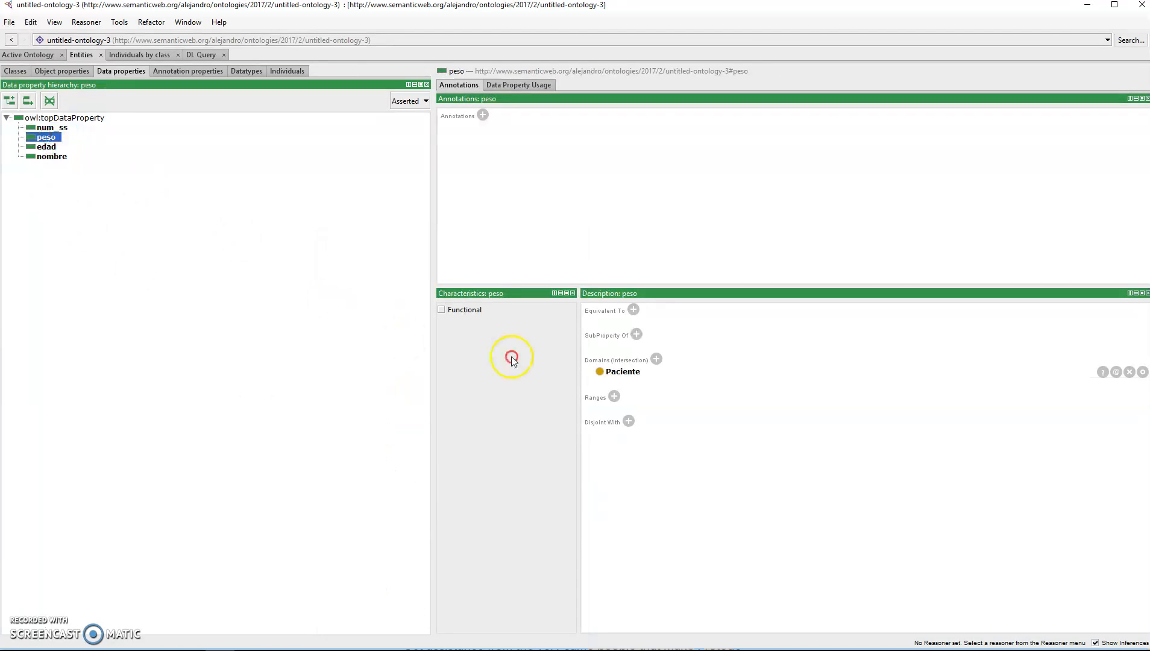
pyautogui.click(615, 397)
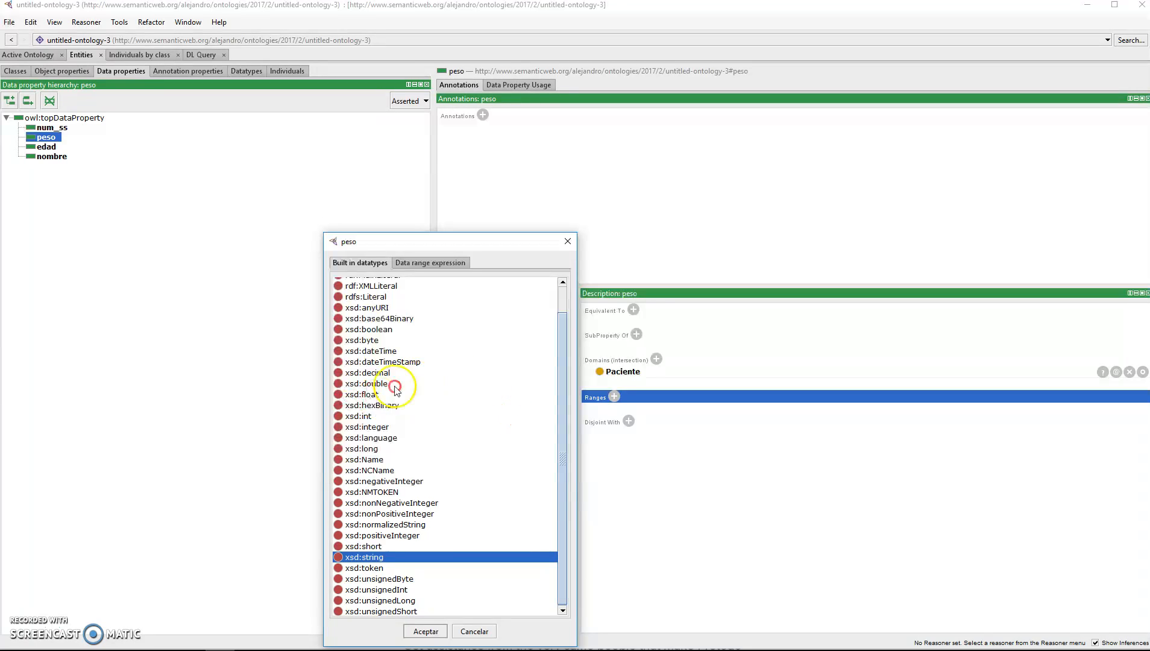
pyautogui.click(374, 395)
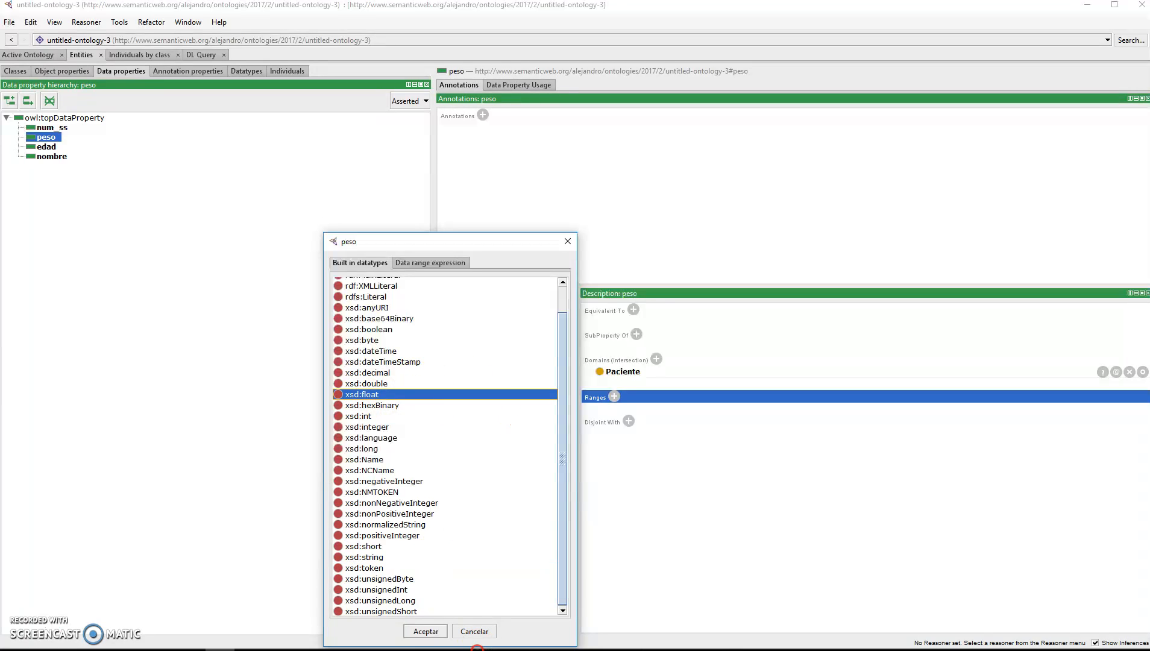
pyautogui.click(438, 626)
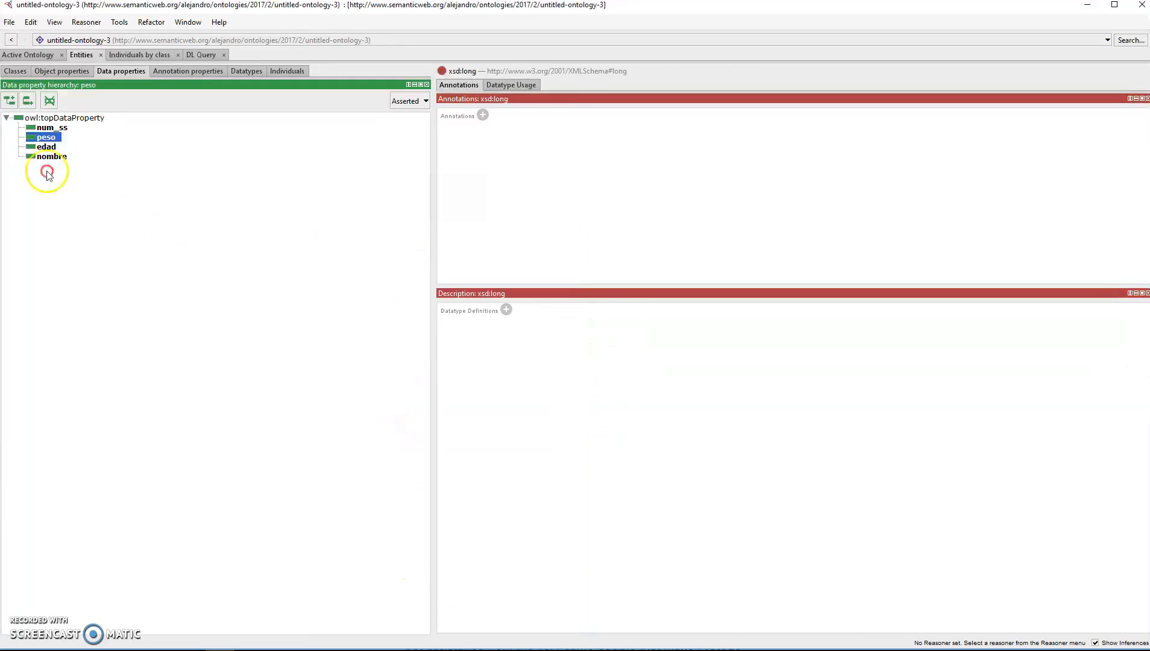
pyautogui.press('Down')
pyautogui.press('Down')
pyautogui.press('Up')
pyautogui.press('Up')
pyautogui.press('Up')
pyautogui.press('Up')
pyautogui.press('Down')
pyautogui.press('Up')
pyautogui.press('Down')
pyautogui.press('Down')
pyautogui.press('Down')
pyautogui.press('Down')
pyautogui.press('Up')
pyautogui.press('Up')
pyautogui.press('Up')
pyautogui.press('Up')
pyautogui.press('Down')
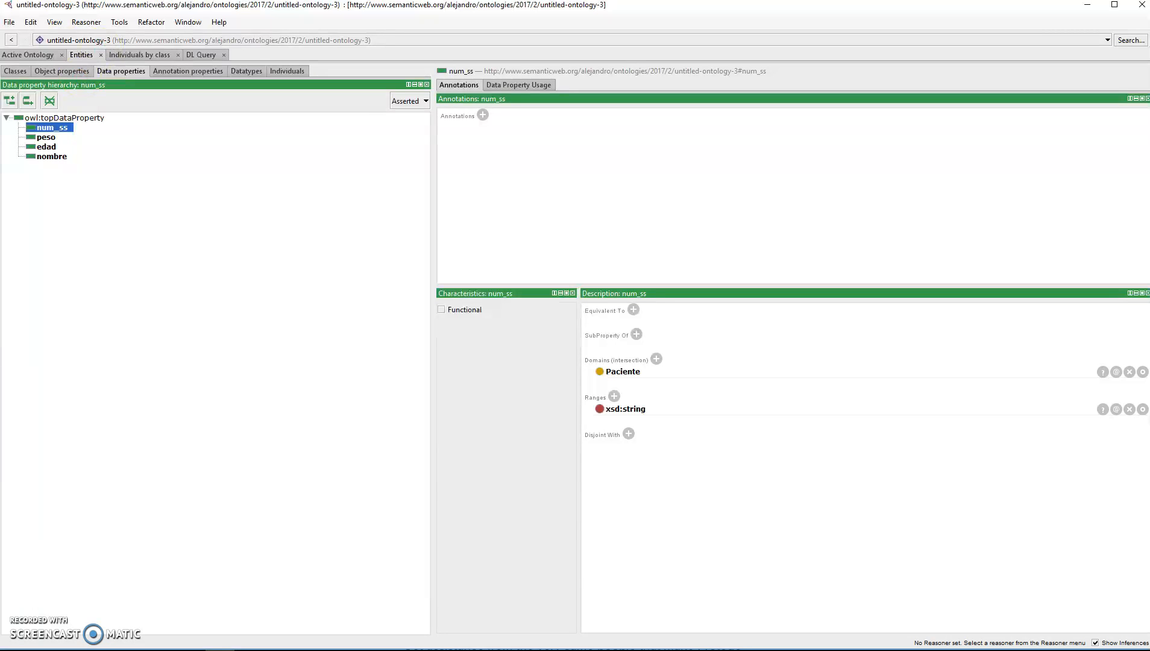
pyautogui.click(60, 157)
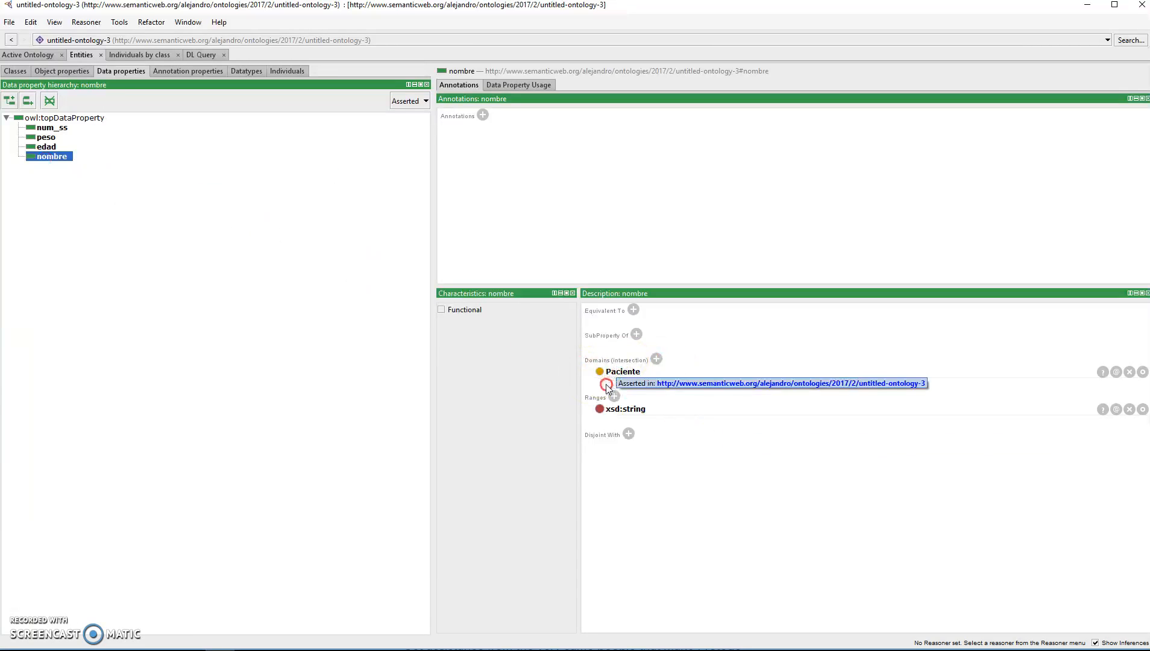
# Add Enfermedad and Tratamiento as further domains of nombre, alongside Paciente.
pyautogui.click(657, 359)
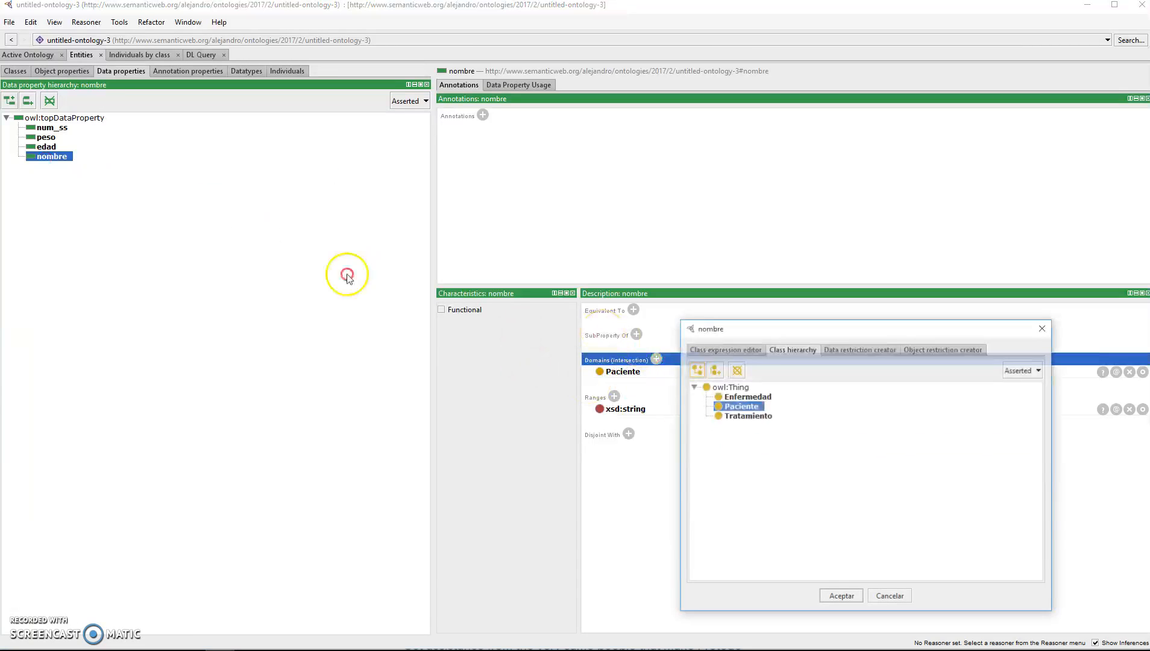
pyautogui.click(751, 397)
pyautogui.click(760, 416)
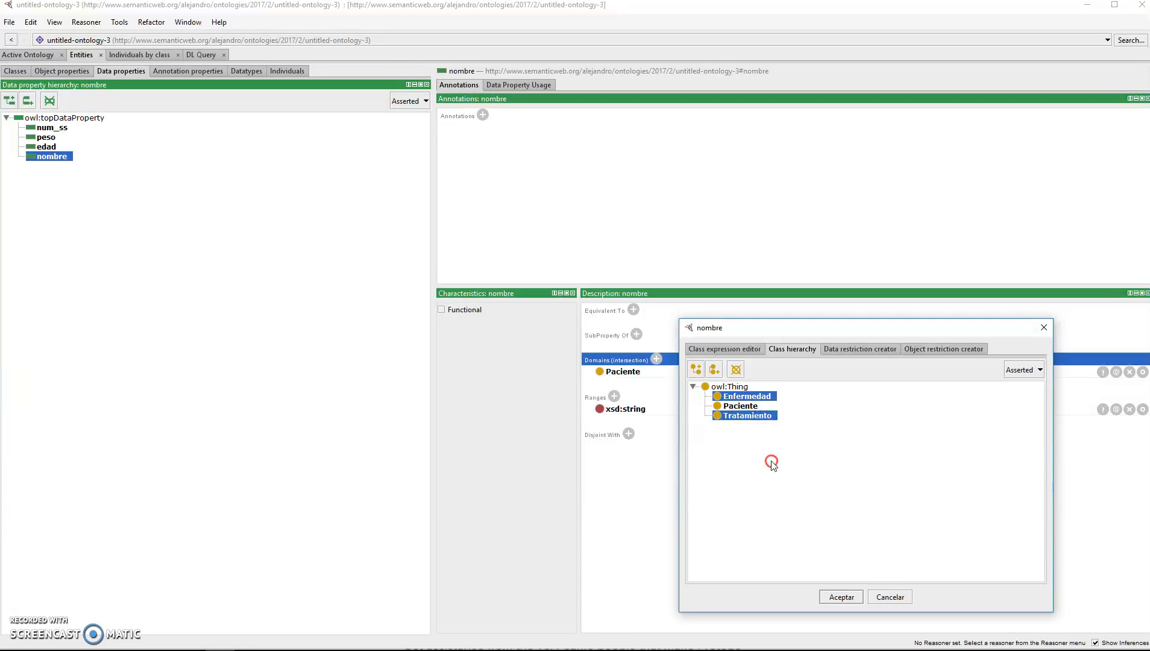
pyautogui.click(757, 399)
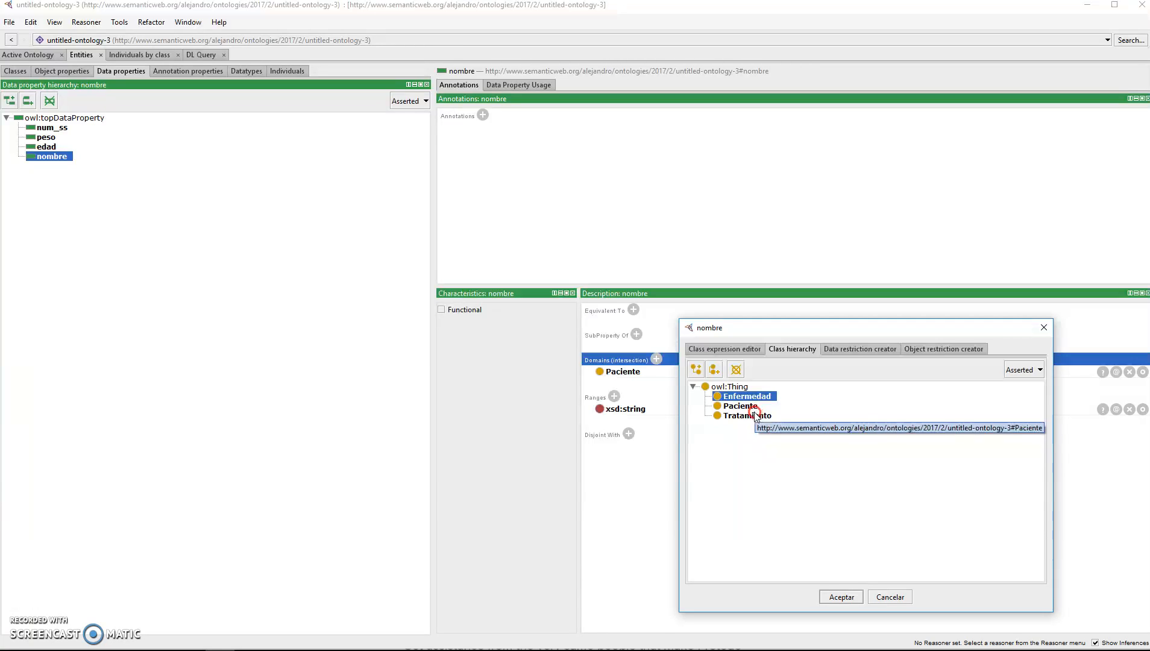
pyautogui.keyDown('ctrl'); pyautogui.click(758, 416); pyautogui.keyUp('ctrl')
pyautogui.click(847, 595)
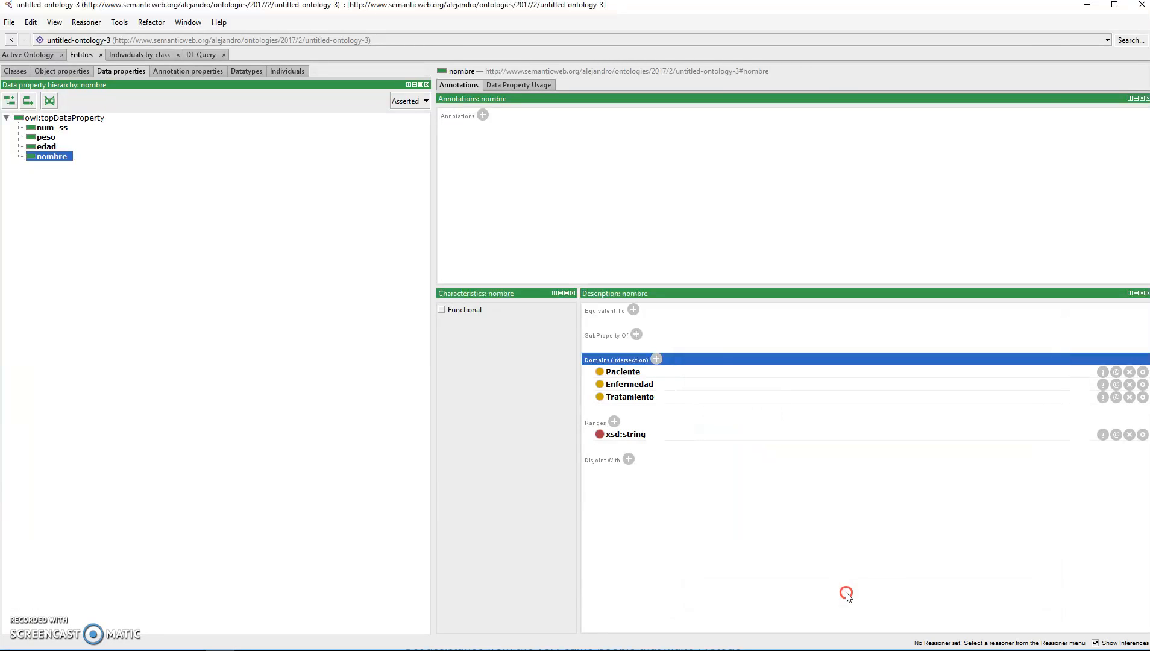
pyautogui.click(634, 359)
pyautogui.click(626, 421)
pyautogui.click(503, 473)
pyautogui.click(125, 183)
# Create a new class Sintoma under owl:Thing.
pyautogui.click(15, 71)
pyautogui.click(51, 118)
pyautogui.click(10, 101)
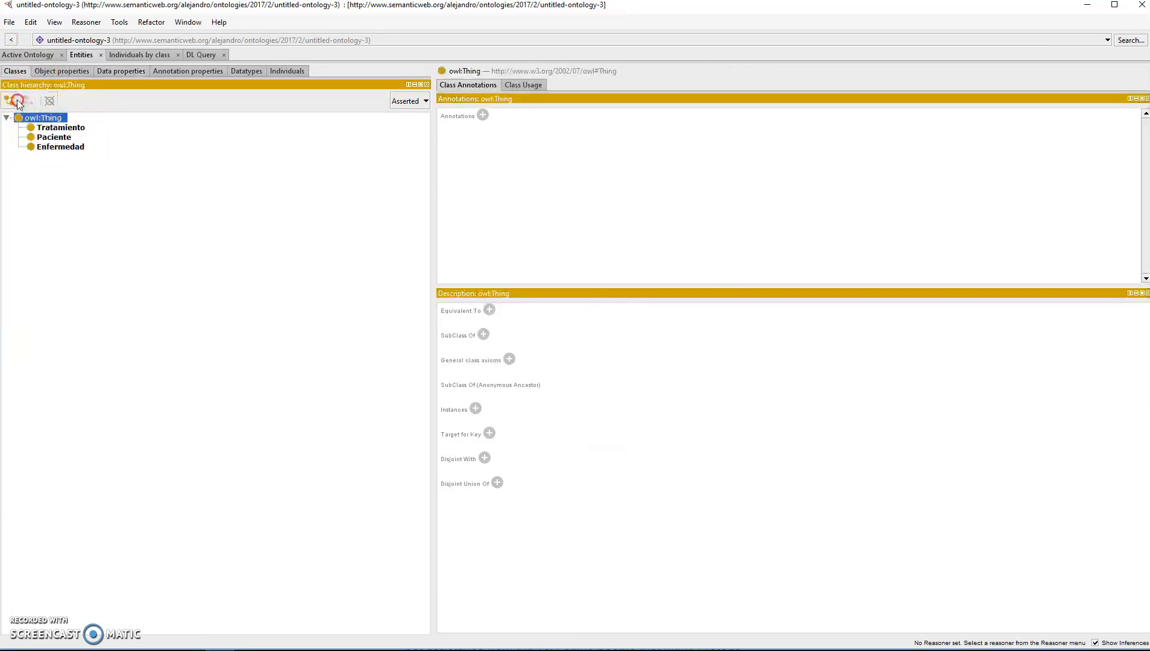
pyautogui.write('Sin')
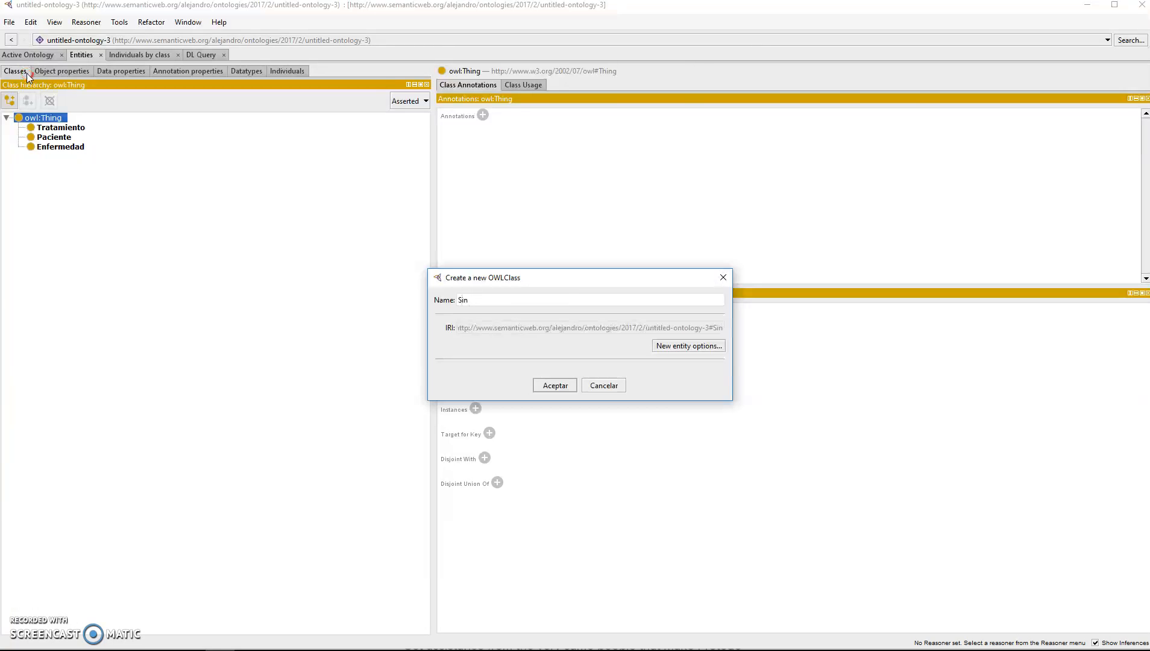
pyautogui.write('toma')
pyautogui.press('Return')
# Add Sintoma as a fourth domain of the nombre data property.
pyautogui.click(117, 71)
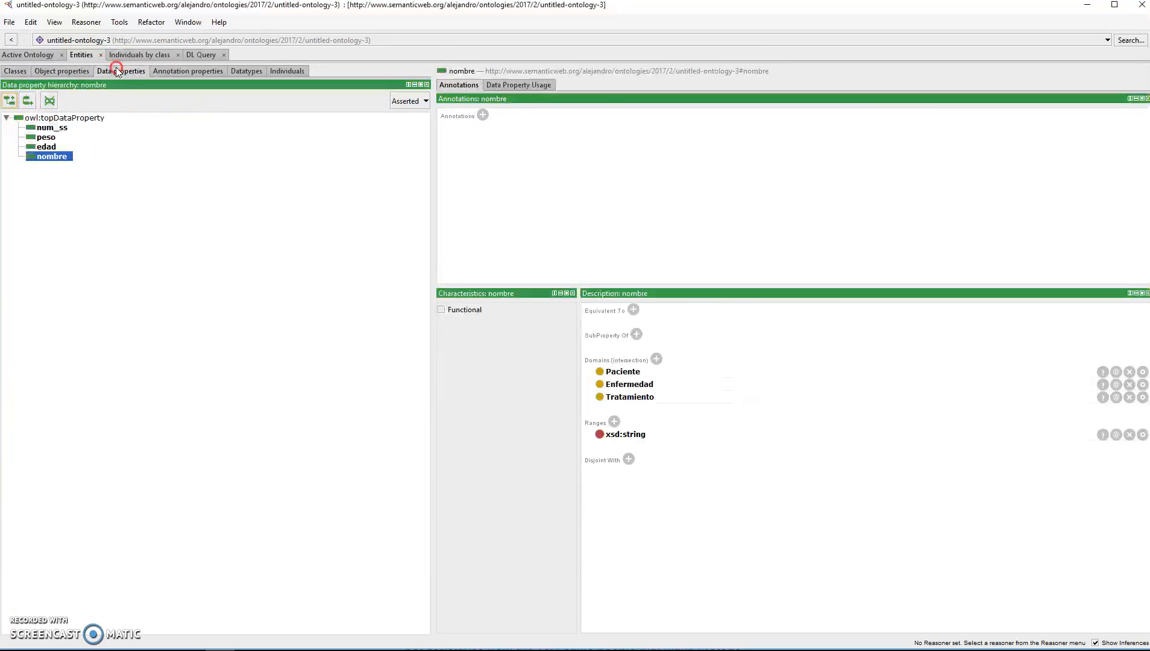
pyautogui.click(657, 360)
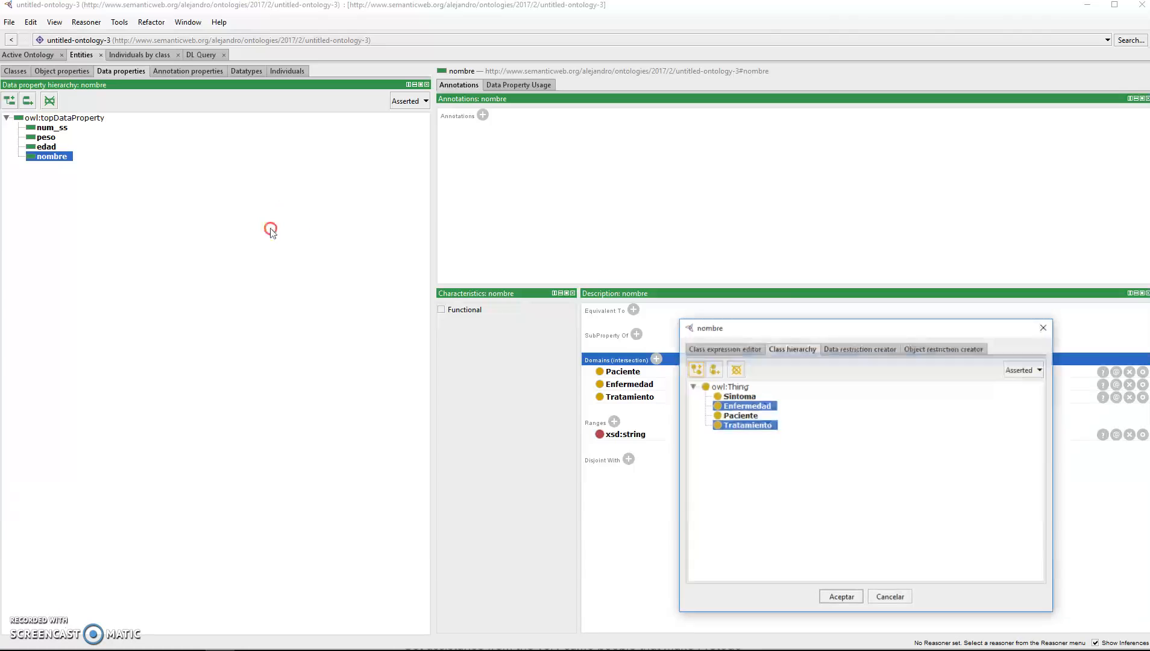
pyautogui.click(739, 396)
pyautogui.click(828, 595)
pyautogui.click(628, 389)
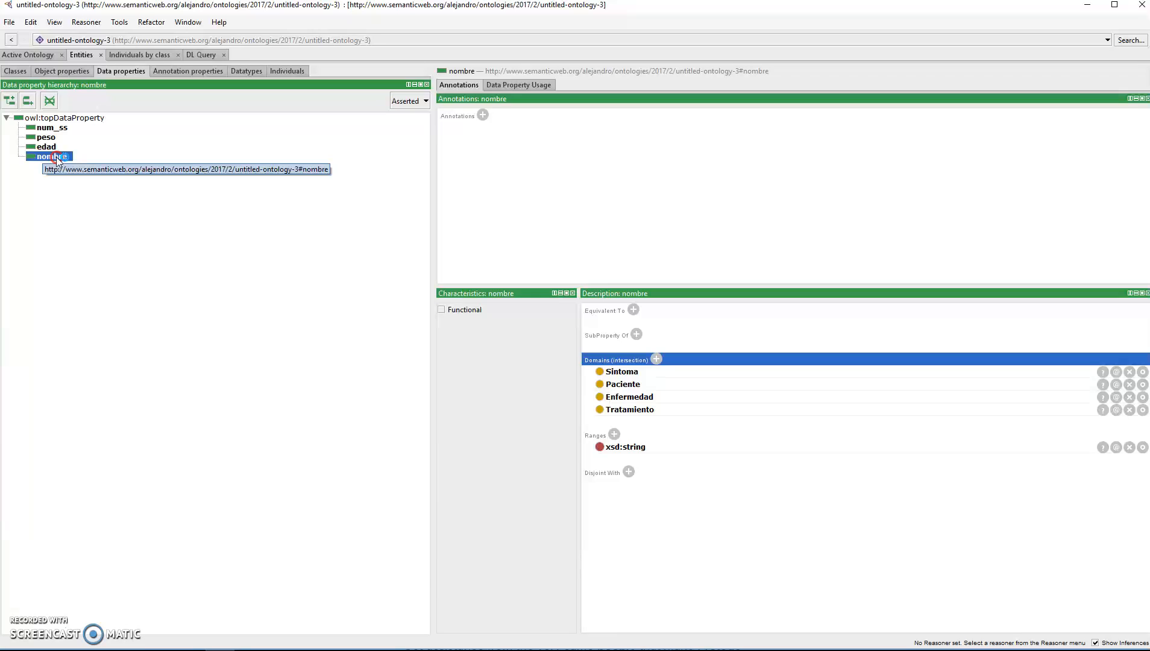
# Create the data property 'codigo' under owl:topDataProperty.
pyautogui.click(51, 118)
pyautogui.click(11, 101)
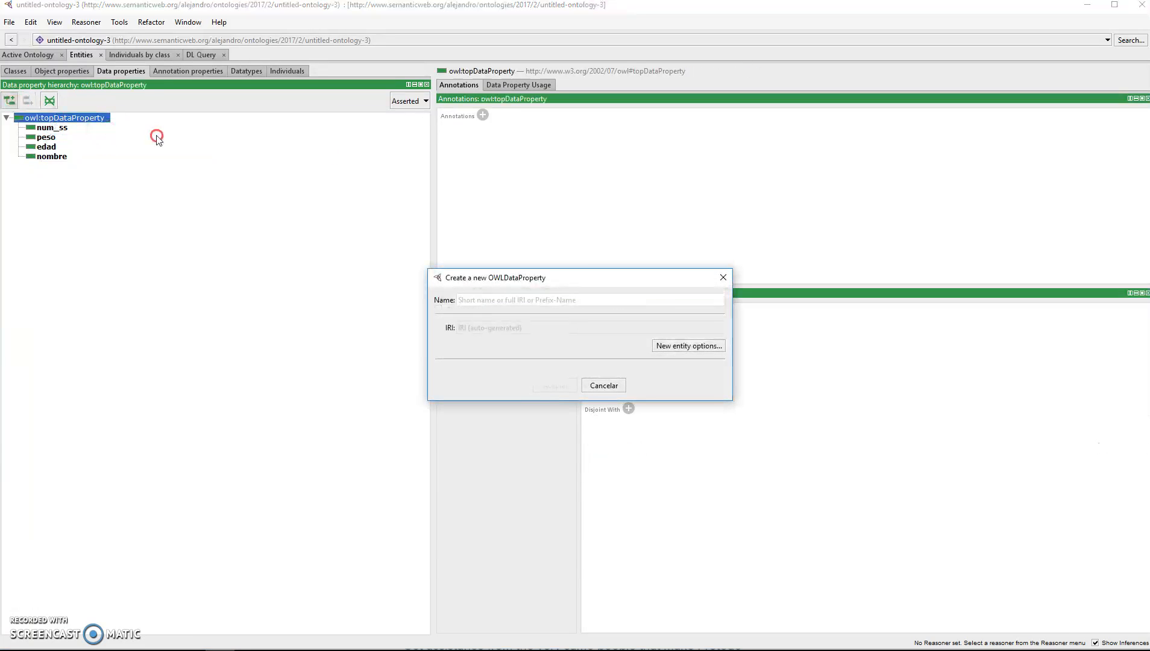
pyautogui.write('codigo')
pyautogui.press('Return')
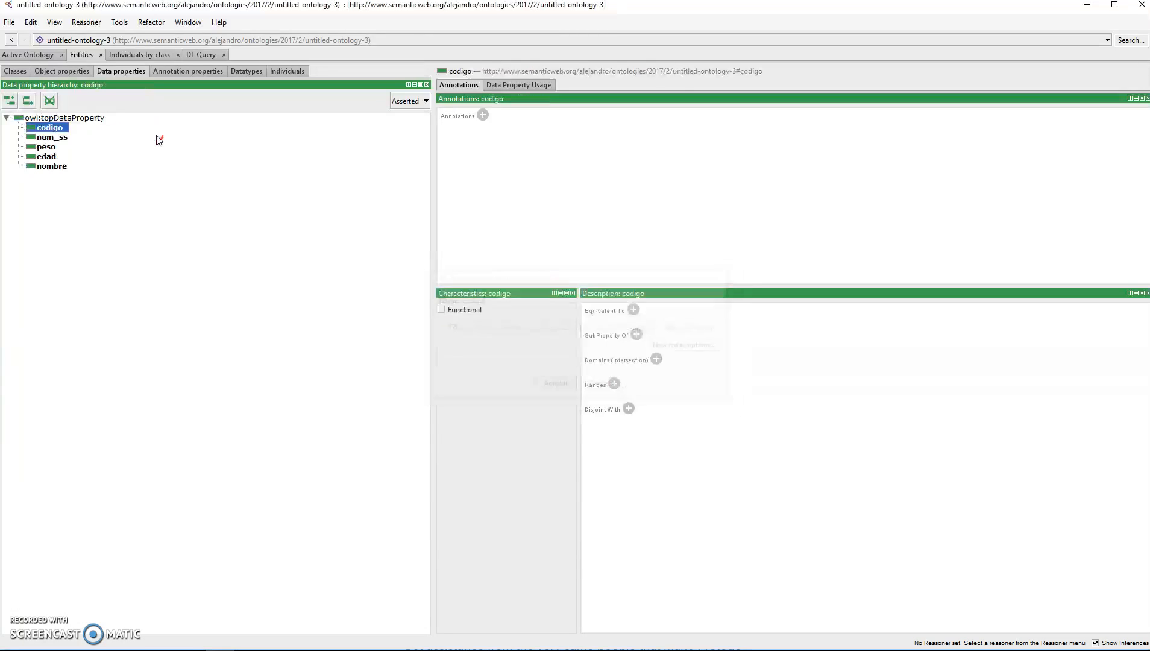
pyautogui.click(615, 383)
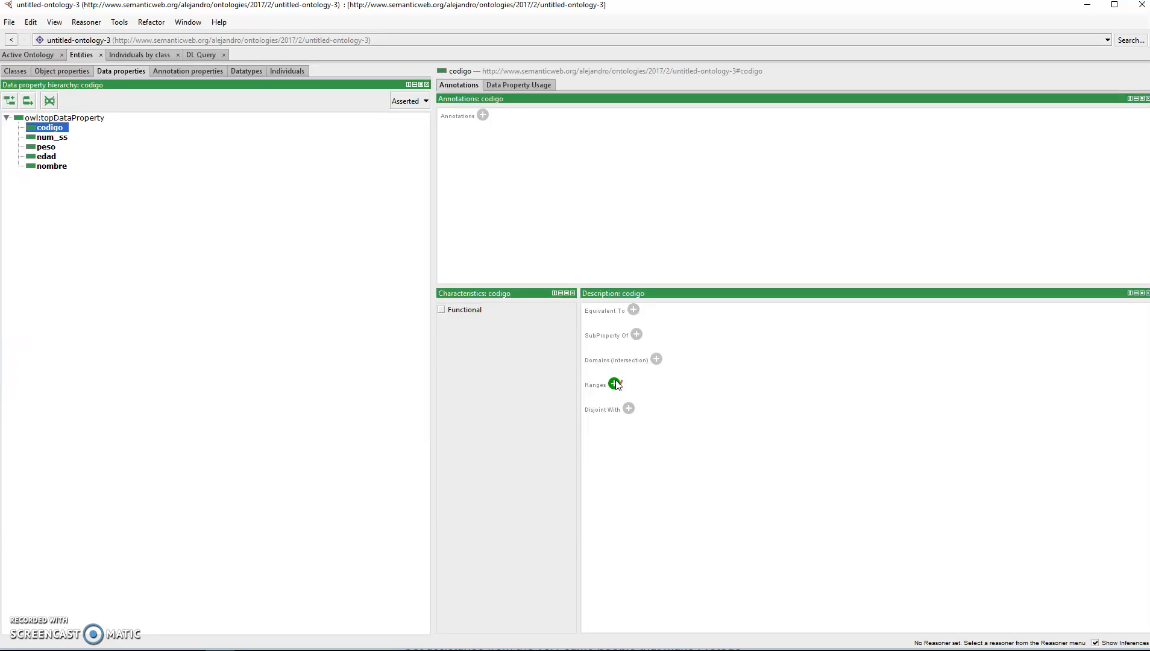
pyautogui.click(529, 390)
# Set Sintoma, Enfermedad and Tratamiento as the domains of codigo.
pyautogui.click(656, 359)
pyautogui.keyDown('ctrl'); pyautogui.click(755, 407); pyautogui.keyUp('ctrl')
pyautogui.keyDown('ctrl'); pyautogui.click(757, 426); pyautogui.keyUp('ctrl')
pyautogui.click(845, 597)
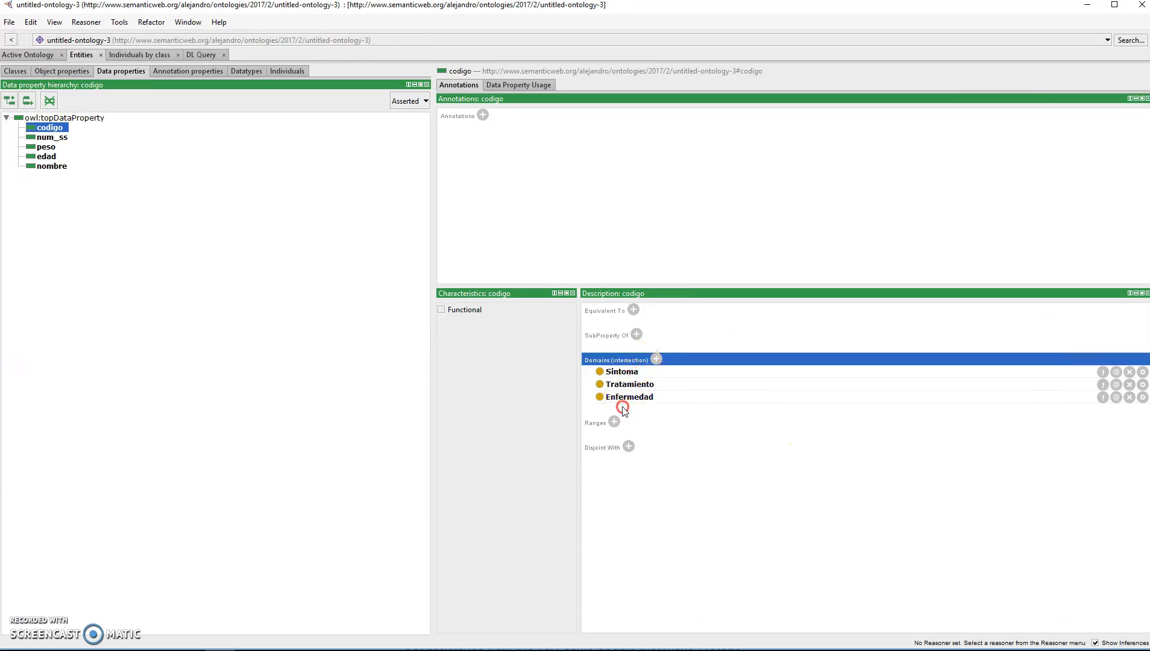
# Give codigo the range xsd:string and check its definition against num_ss.
pyautogui.click(615, 422)
pyautogui.click(360, 266)
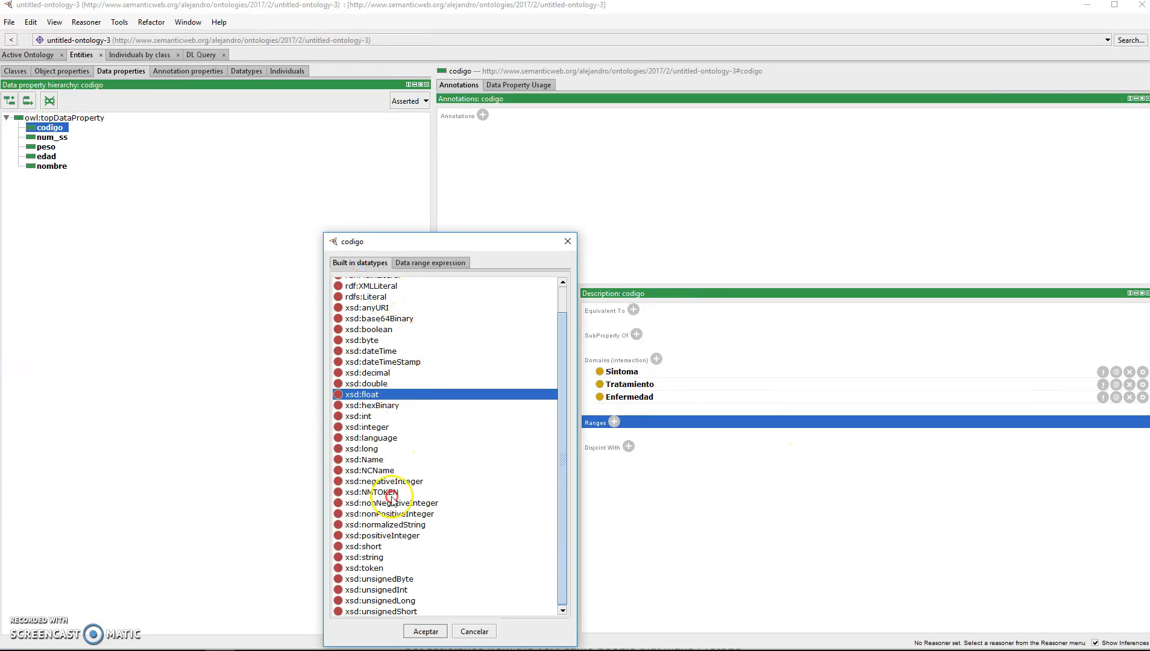
pyautogui.scroll(1, 386, 500)
pyautogui.click(374, 587)
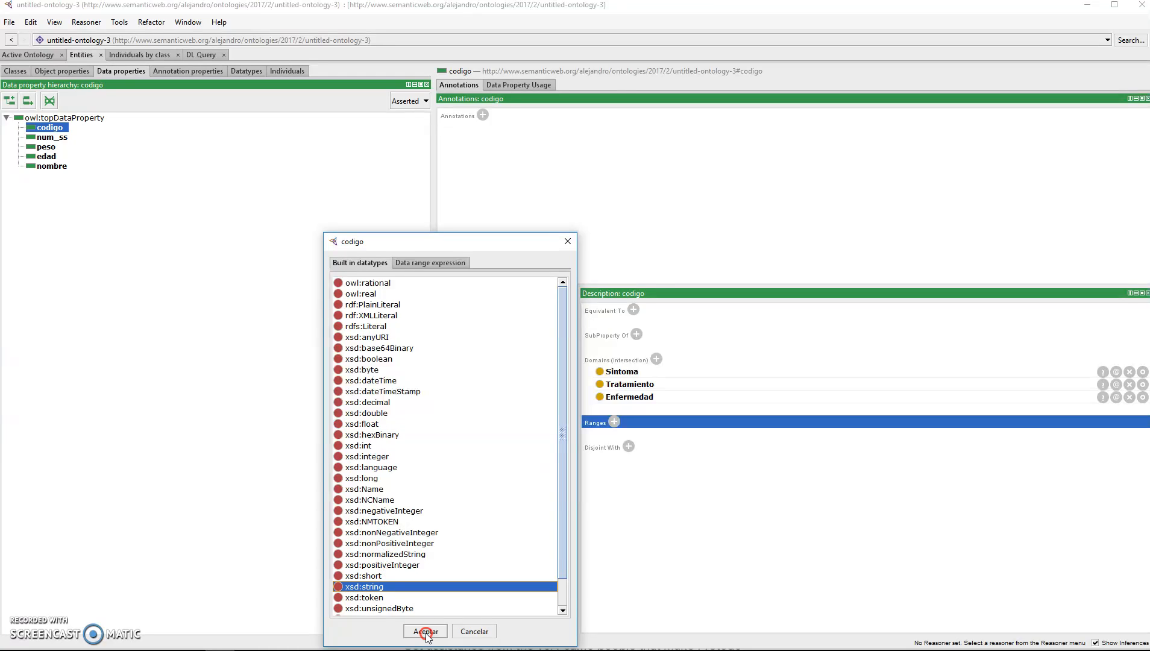
pyautogui.click(425, 632)
pyautogui.click(72, 128)
pyautogui.click(56, 136)
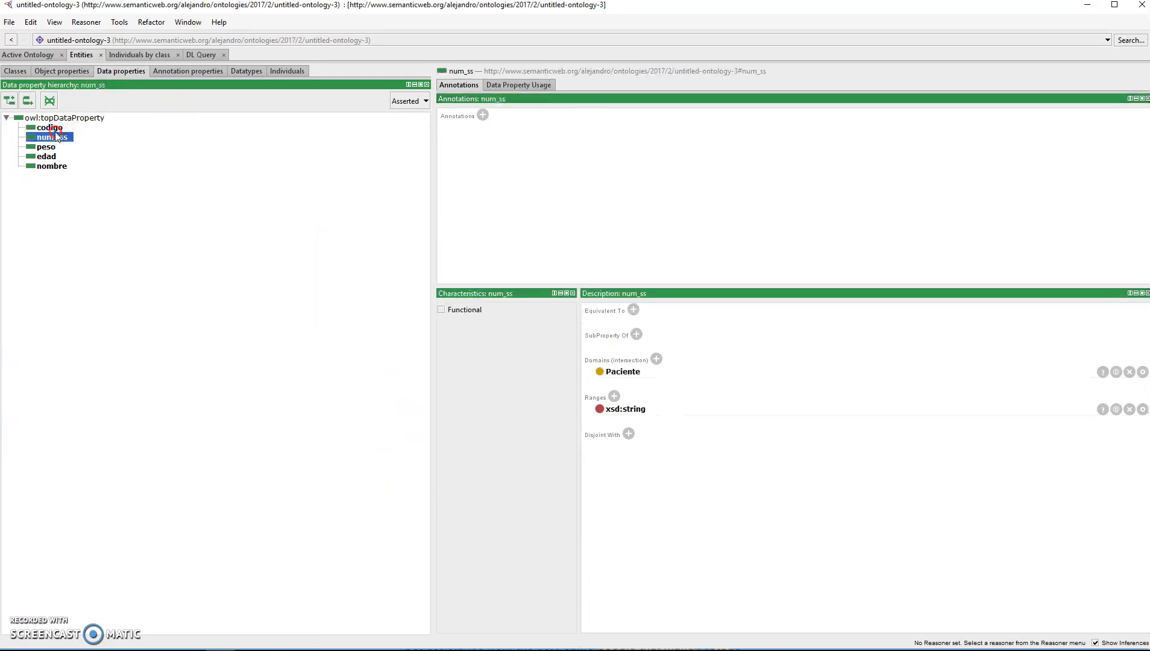
pyautogui.click(51, 127)
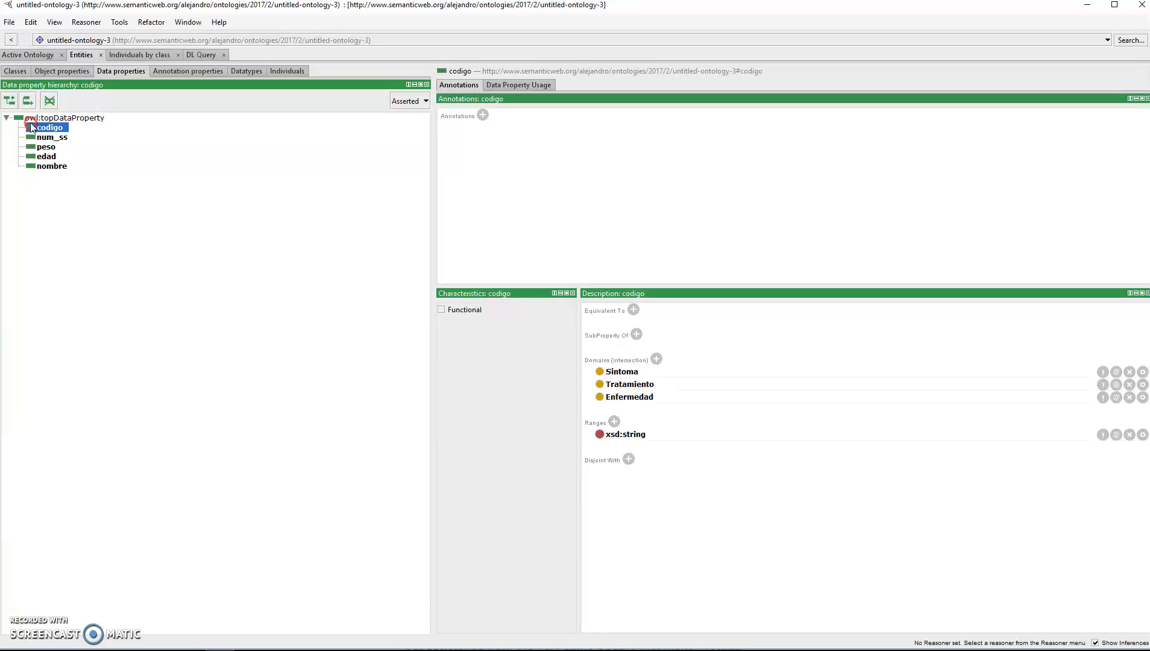
pyautogui.click(135, 142)
# Start saving the ontology and choose OWL/XML Syntax as the format.
pyautogui.click(77, 74)
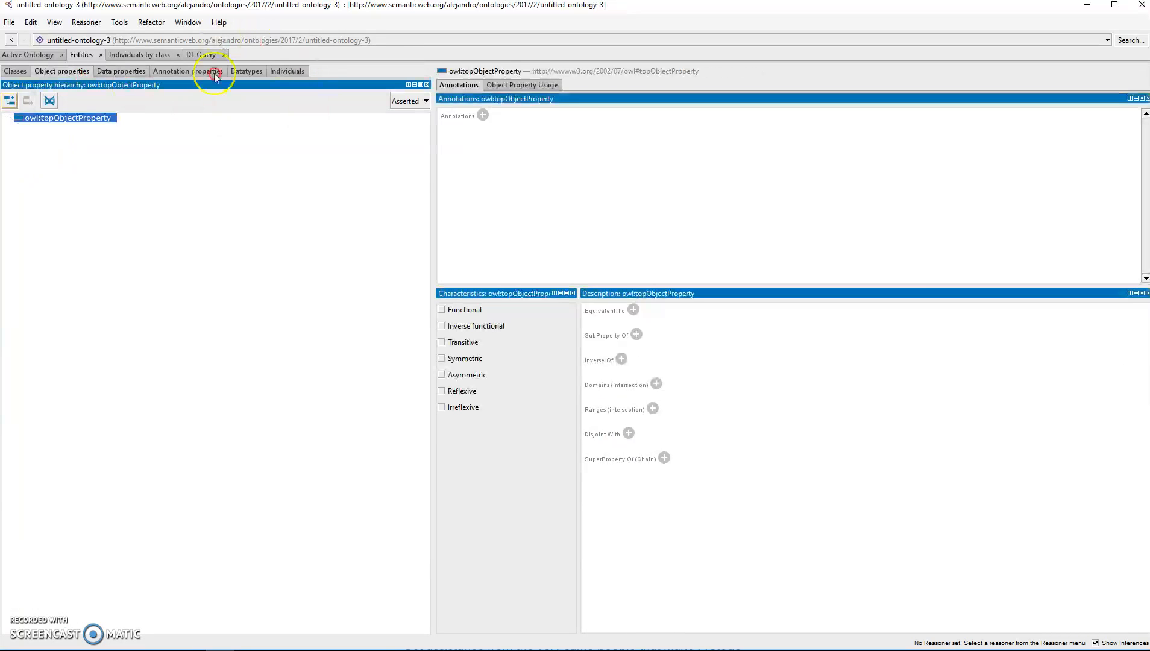
pyautogui.click(9, 22)
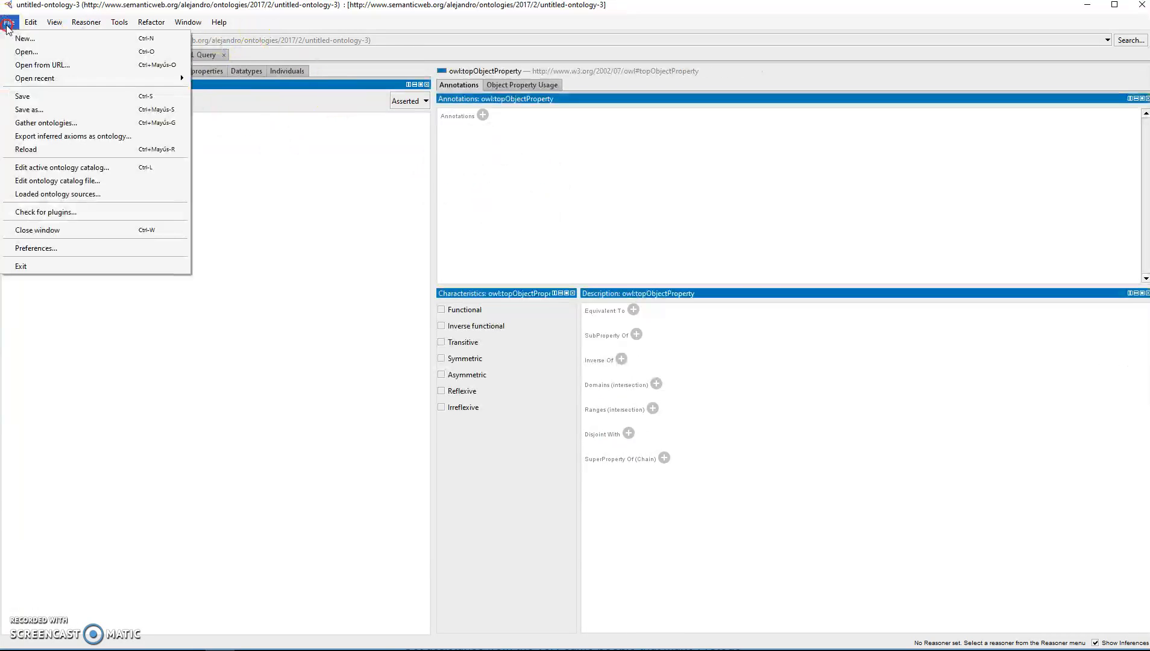
pyautogui.click(36, 94)
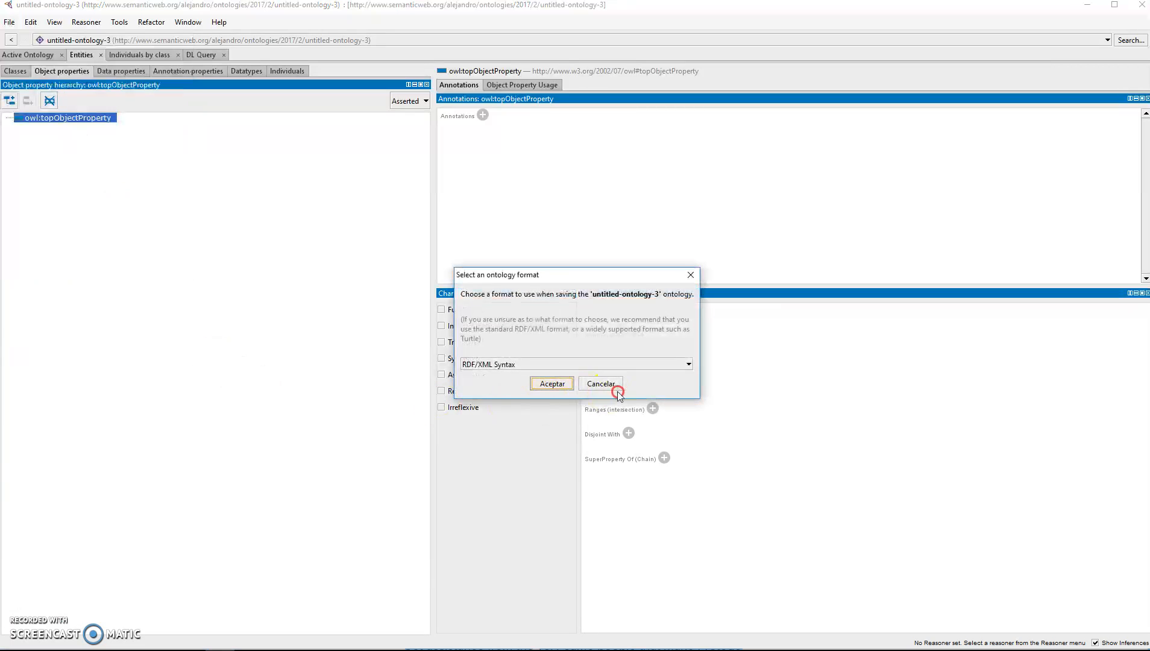
pyautogui.click(522, 364)
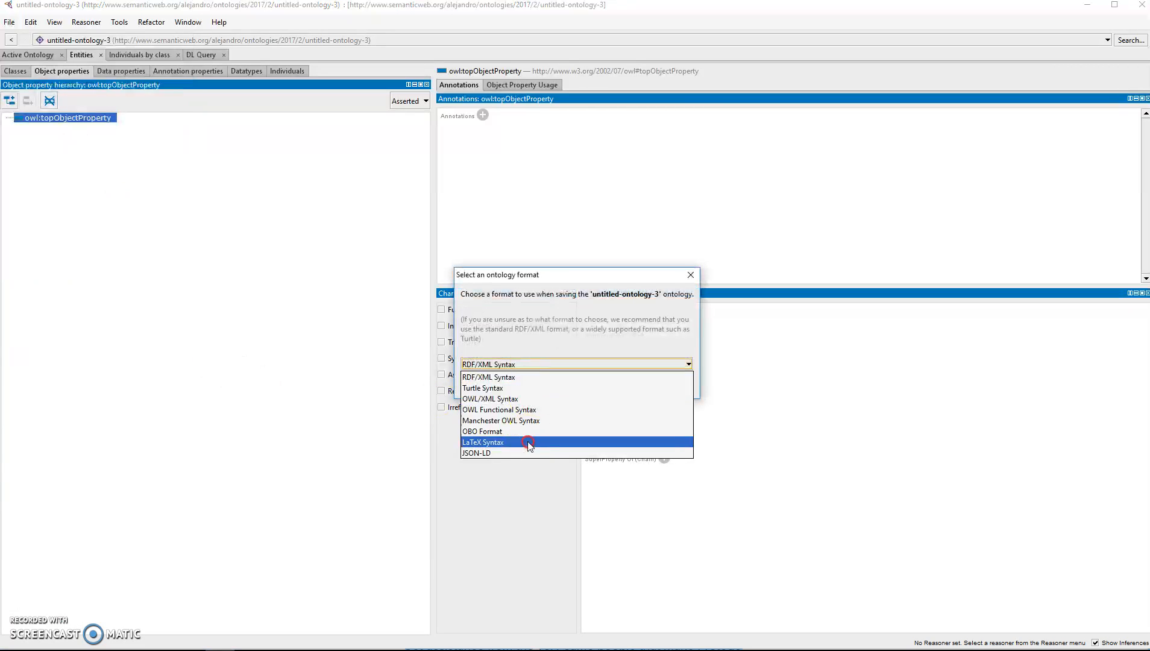
pyautogui.click(520, 460)
pyautogui.click(522, 364)
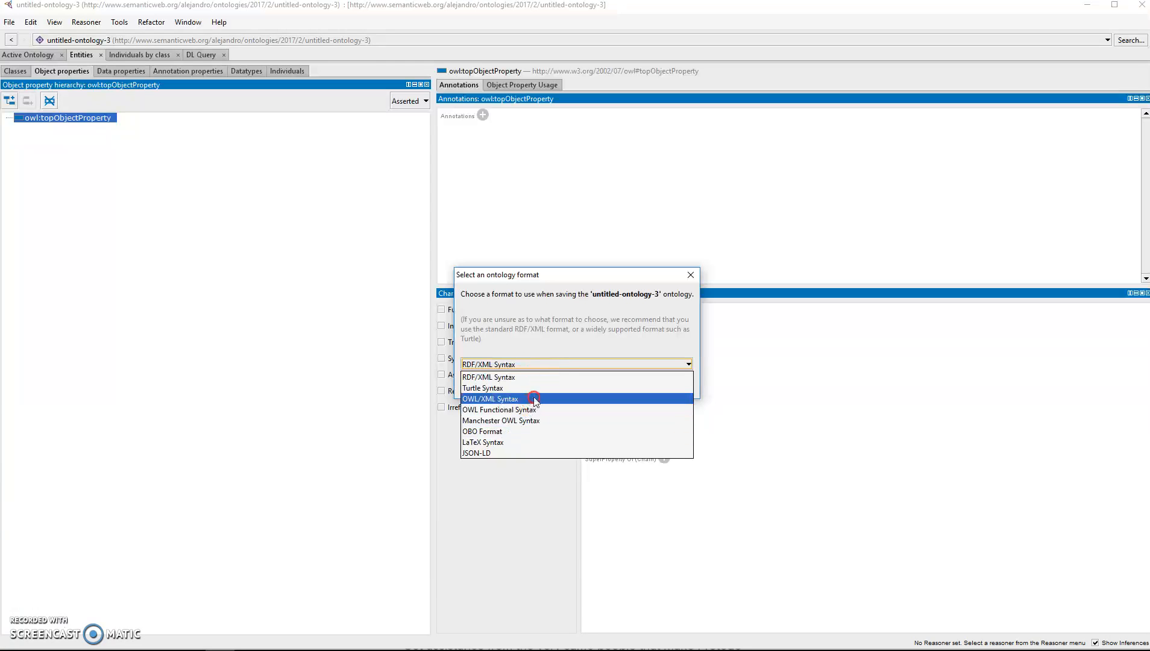
pyautogui.click(516, 399)
pyautogui.click(559, 384)
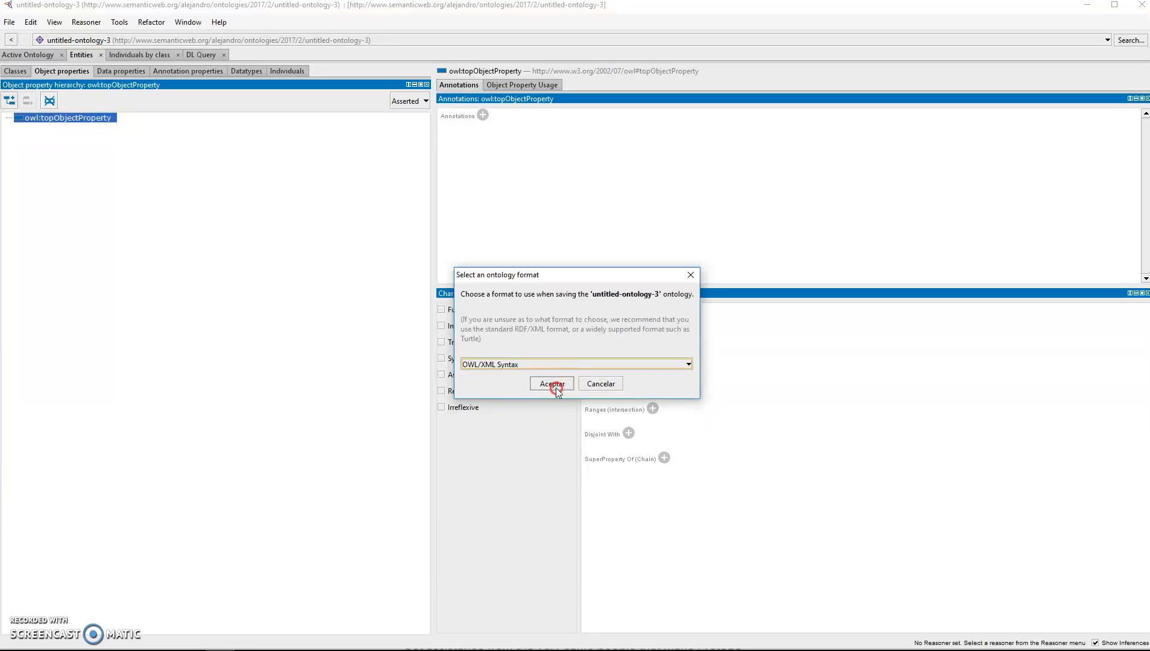
# Save the file as 'diagnostico' in the Escritorio (Desktop) folder.
pyautogui.click(507, 247)
pyautogui.scroll(5, 543, 296)
pyautogui.click(523, 282)
pyautogui.click(553, 372)
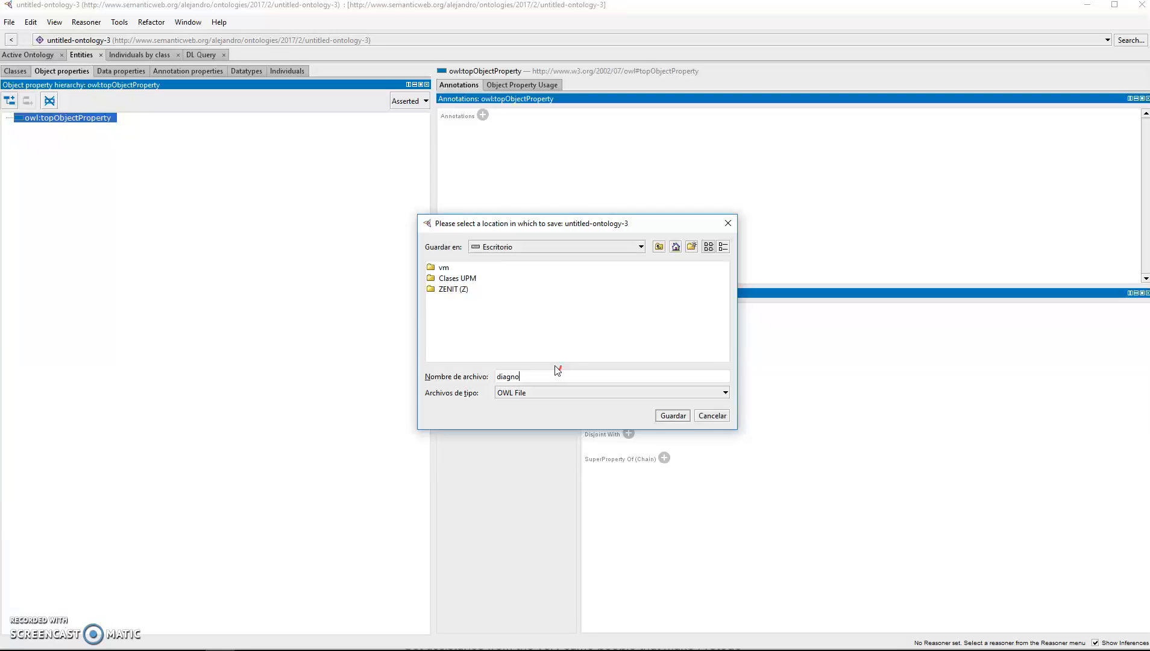
pyautogui.write('diagnostico')
pyautogui.press('Return')
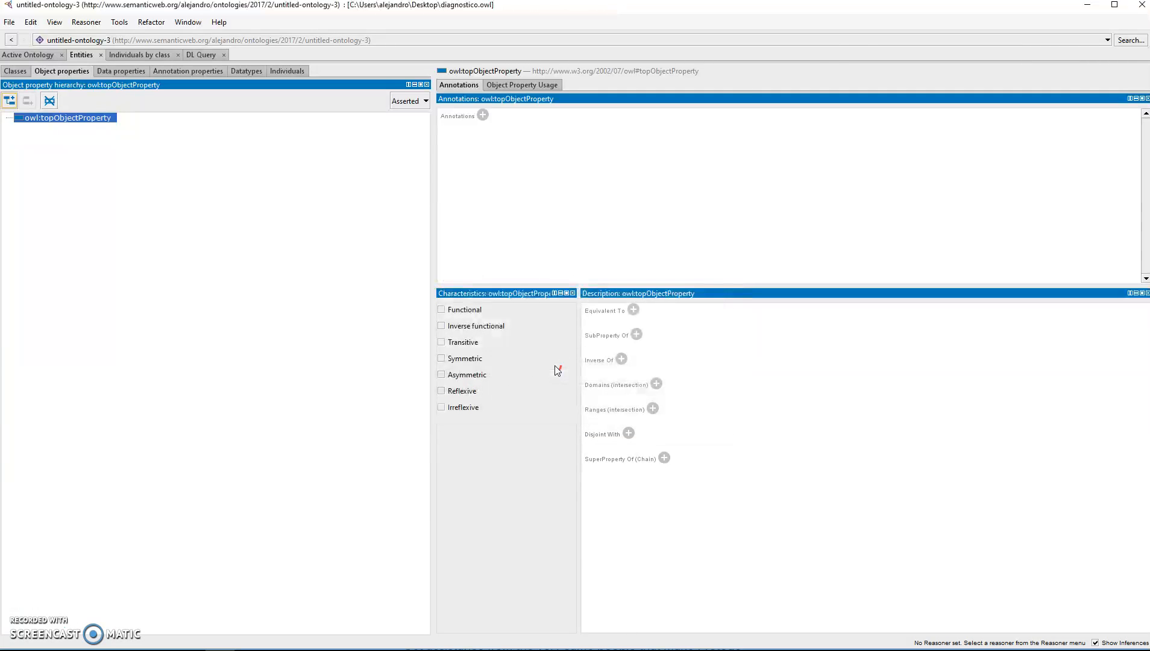
# Open diagnostico.owl from the desktop in Notepad++ and maximize the editor window.
pyautogui.click(1088, 5)
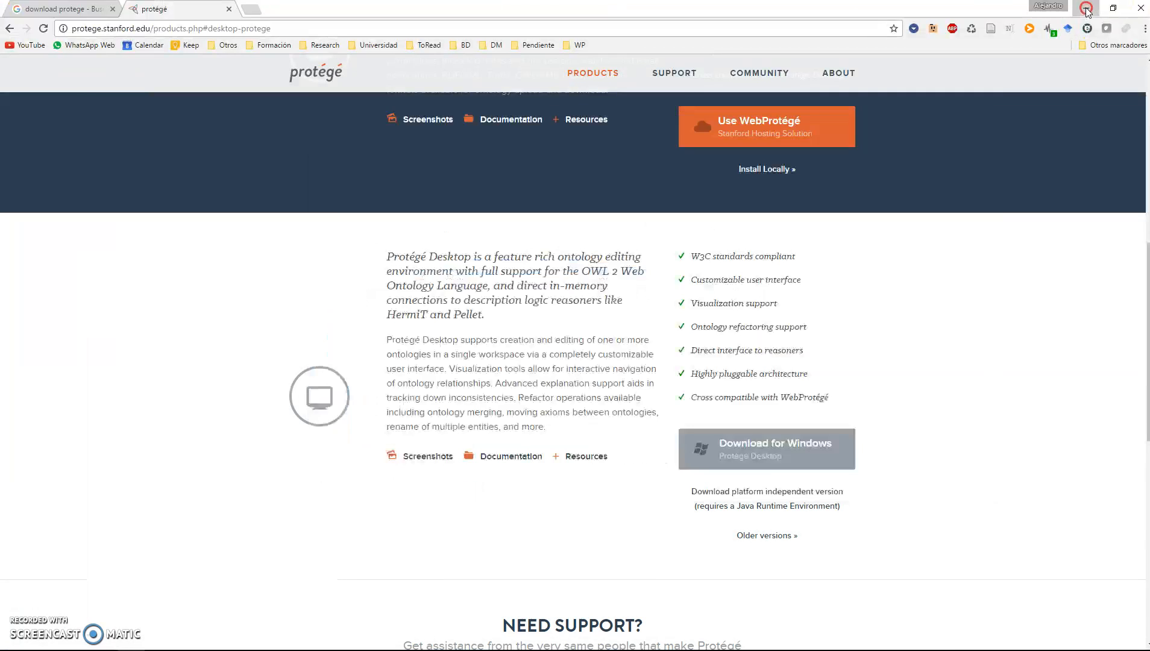
pyautogui.click(1082, 6)
pyautogui.click(924, 120)
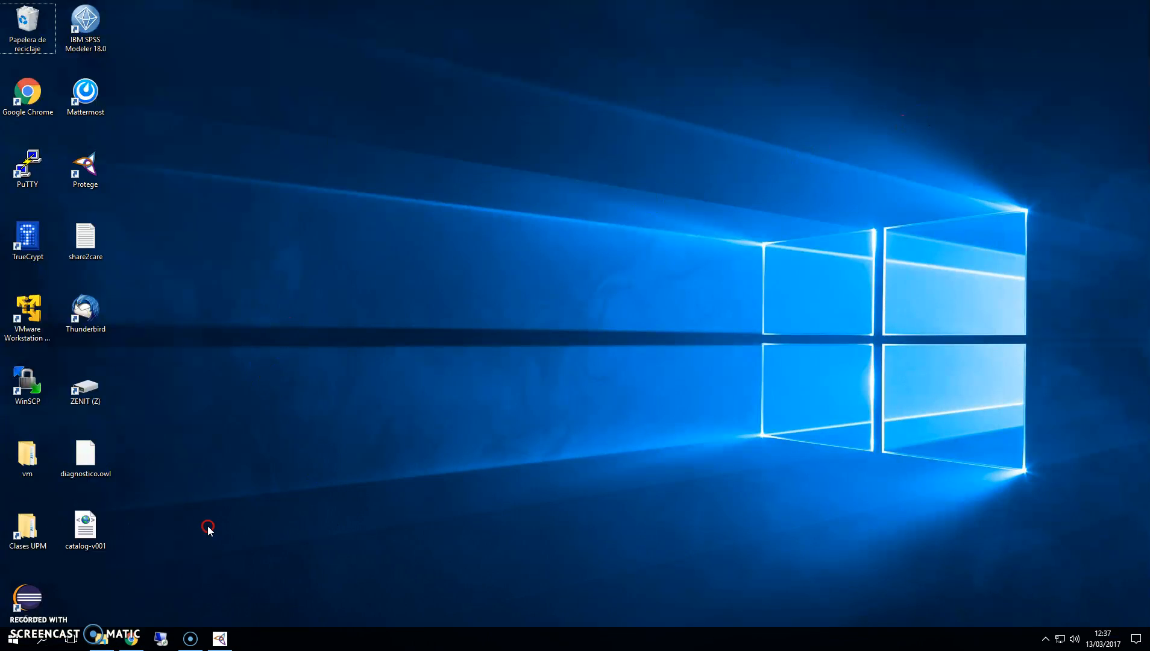
pyautogui.click(116, 476)
pyautogui.click(95, 458)
pyautogui.rightClick(82, 453)
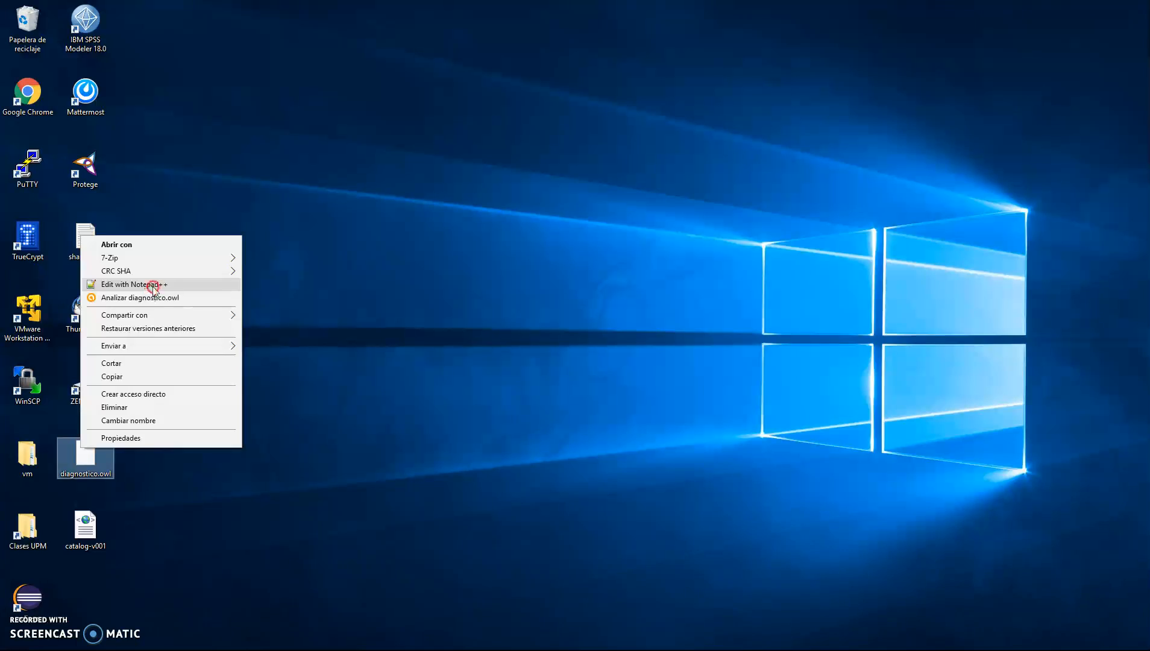
pyautogui.click(317, 373)
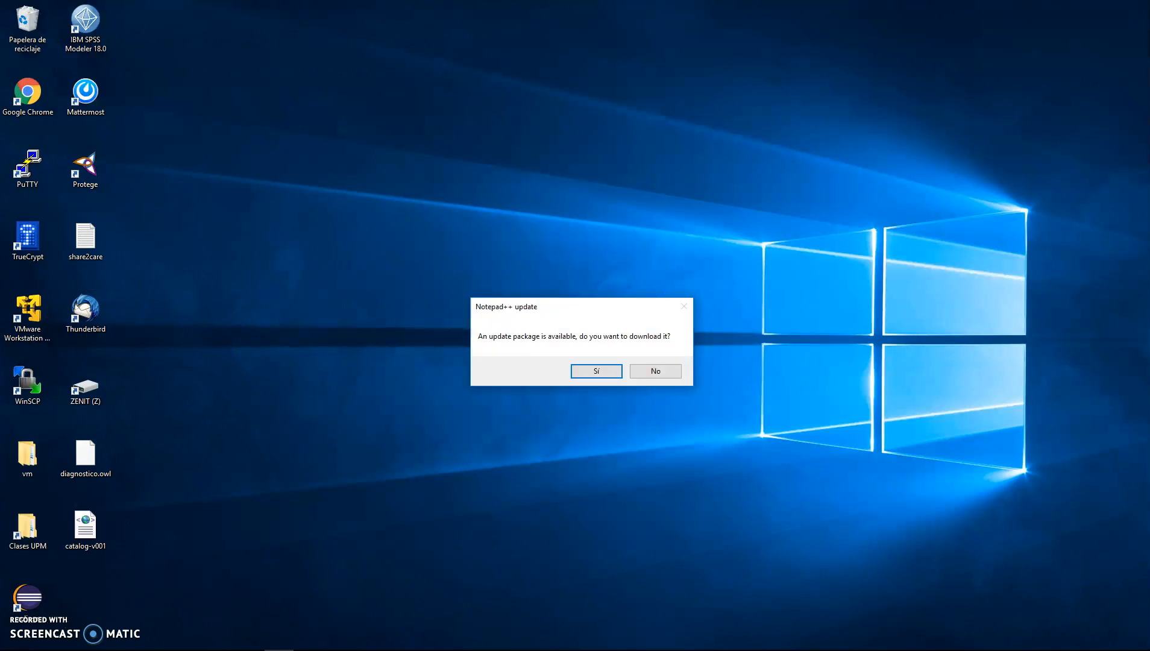
pyautogui.moveTo(753, 7); pyautogui.dragTo(473, 21)
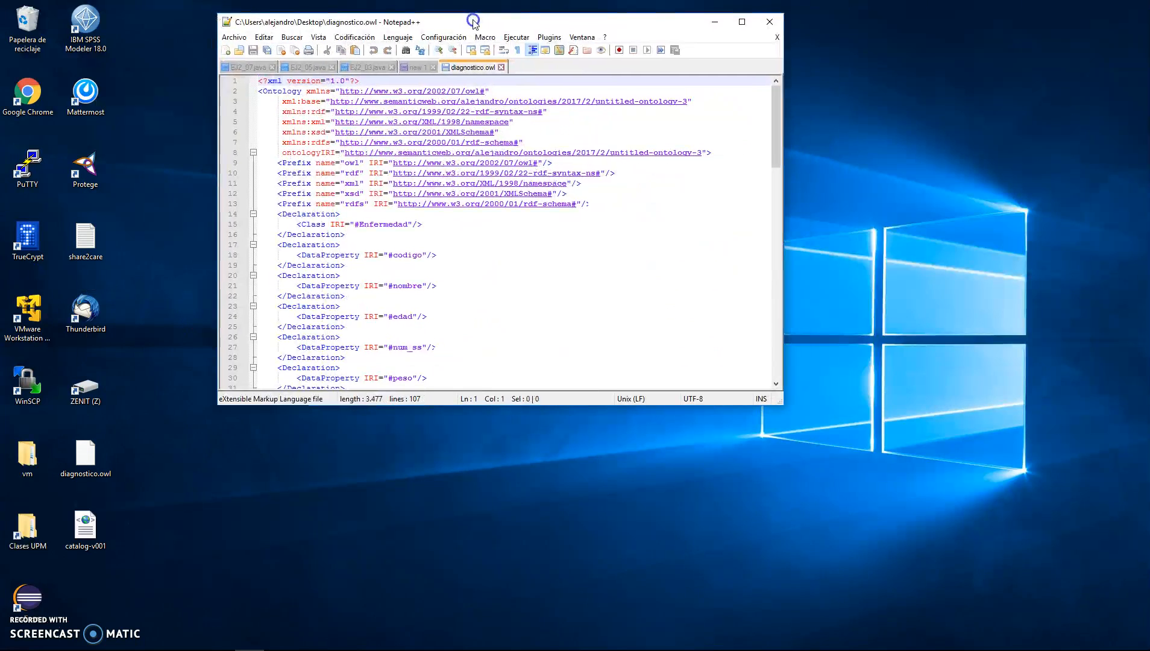
pyautogui.doubleClick(472, 21)
# Scroll through the OWL/XML text, then close Notepad++ and decline the update offer.
pyautogui.moveTo(1145, 98); pyautogui.dragTo(1142, 135)
pyautogui.click(451, 241)
pyautogui.scroll(-17, 458, 253)
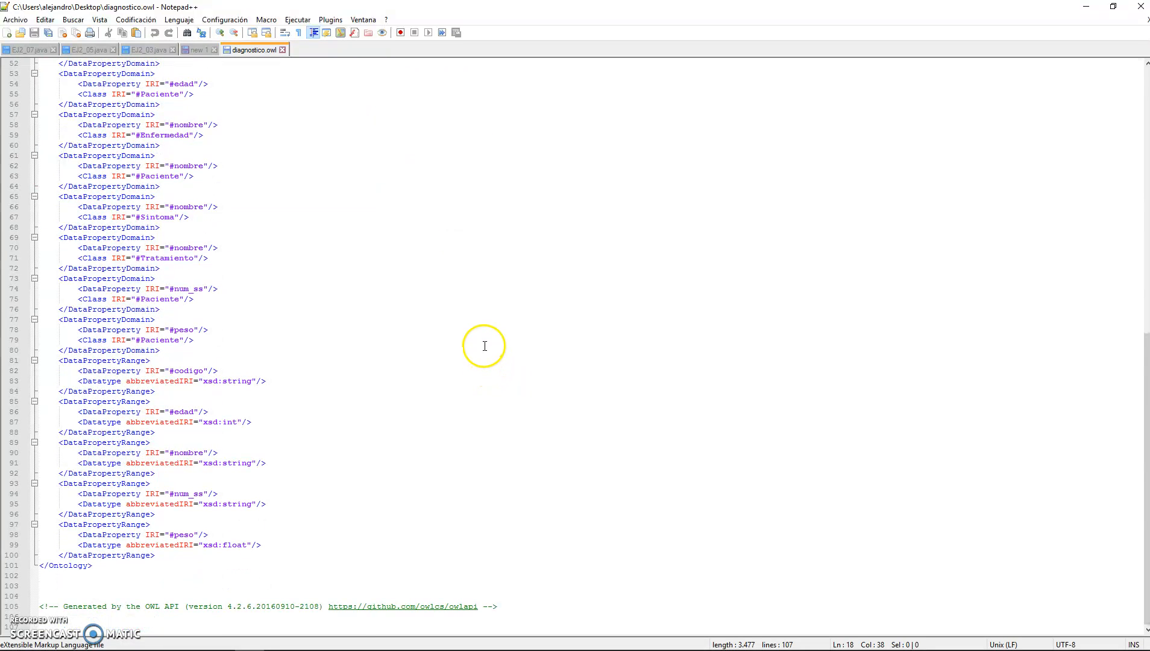
pyautogui.scroll(2, 487, 341)
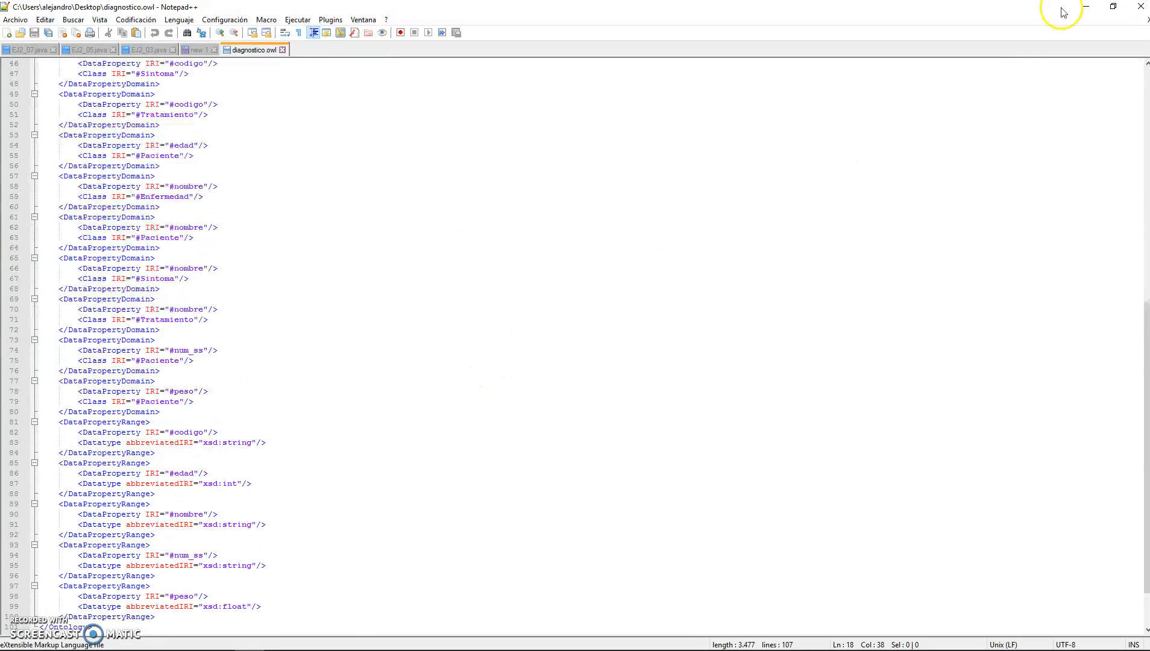
pyautogui.click(1141, 6)
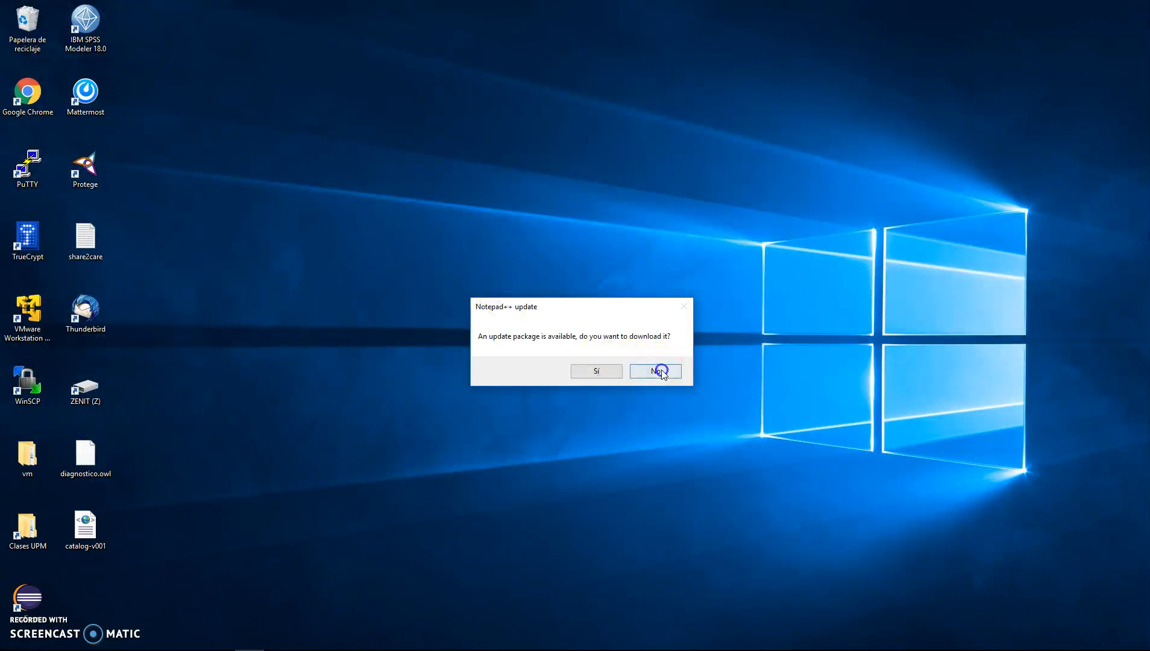
pyautogui.click(657, 370)
# Restore the Protégé window showing diagnostico.owl's object property hierarchy from the taskbar.
pyautogui.click(220, 638)
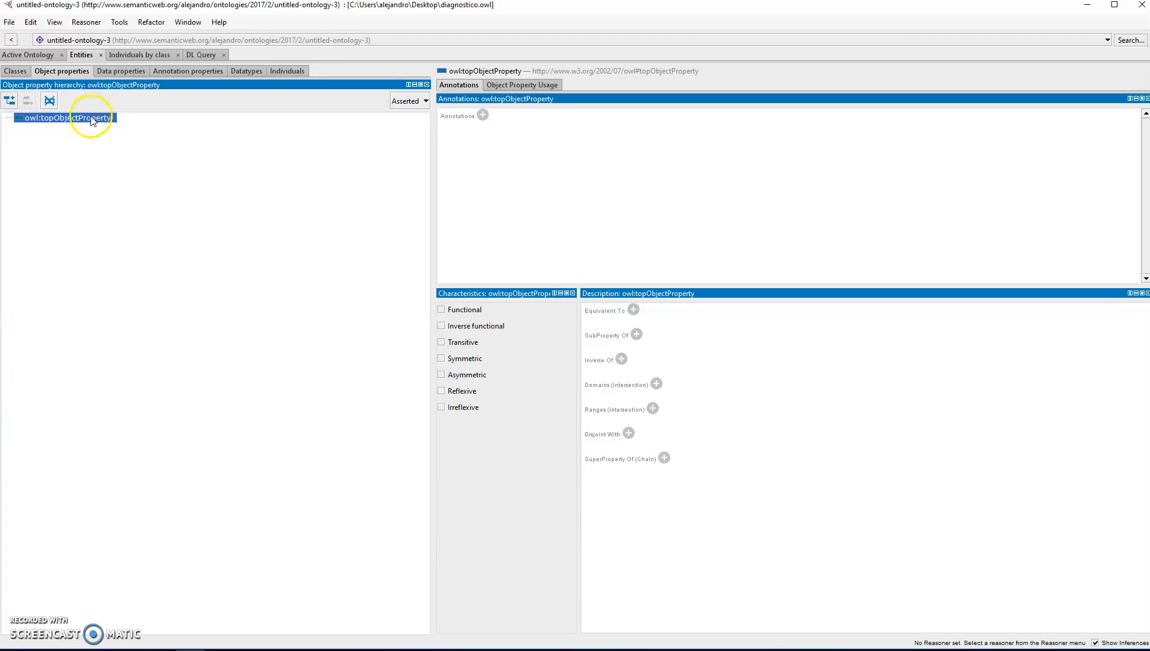
# Add tieneSintoma, esSintomaDe and seTrataCon as sub-properties of owl:topObjectProperty.
pyautogui.click(9, 101)
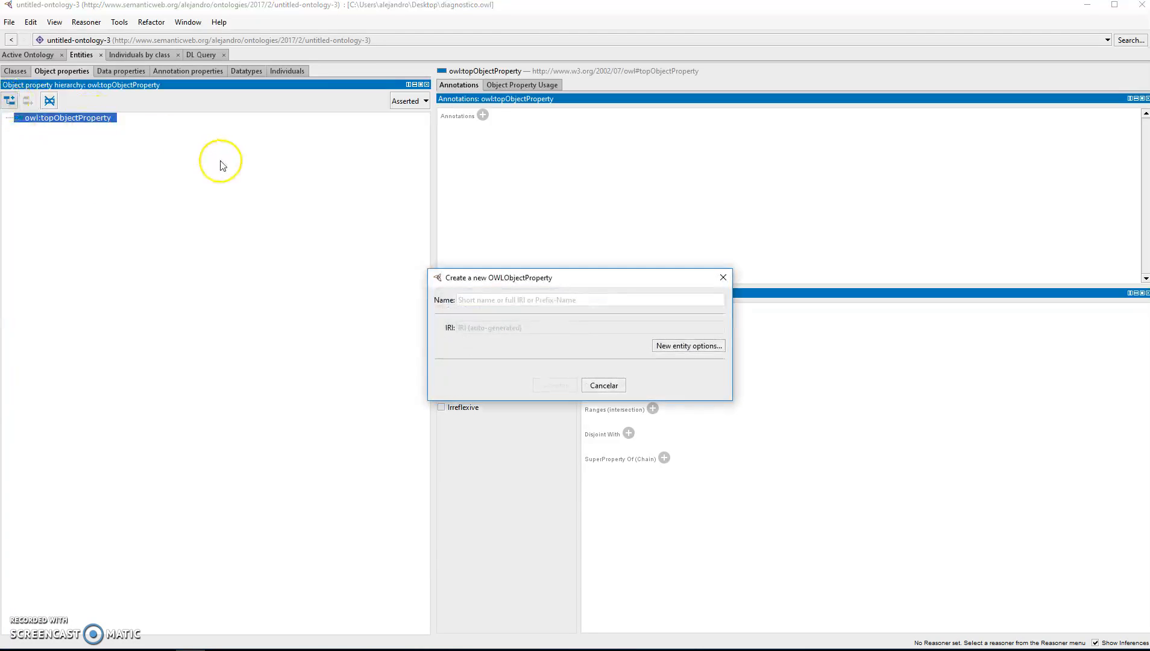
pyautogui.write('tieneSintoma')
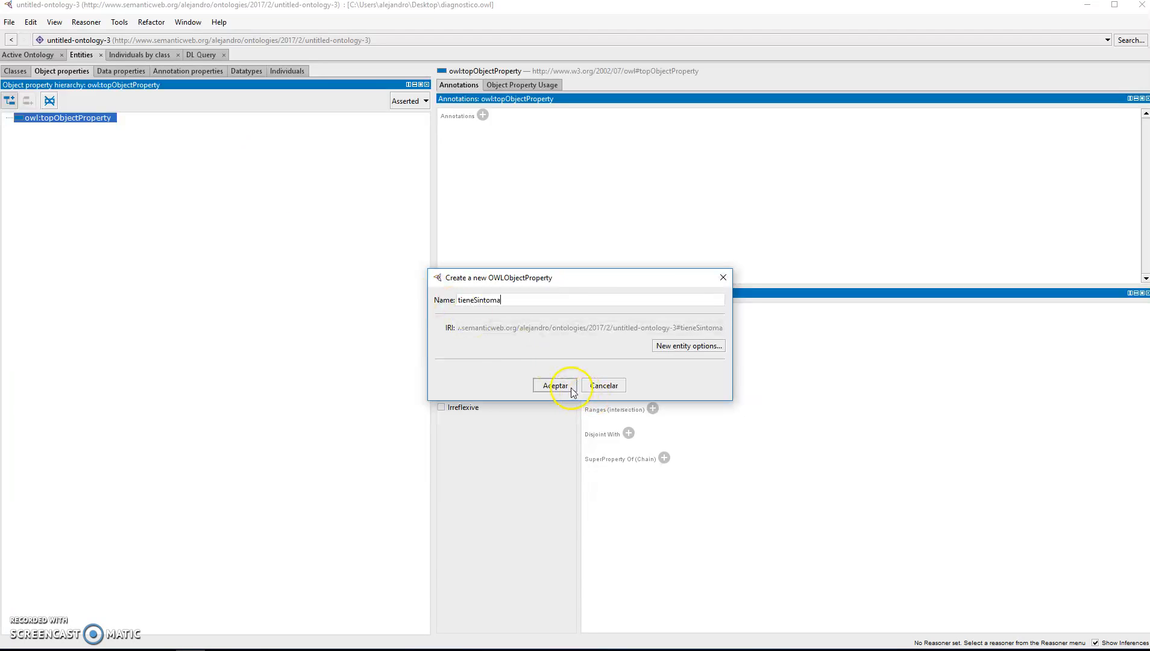
pyautogui.click(555, 386)
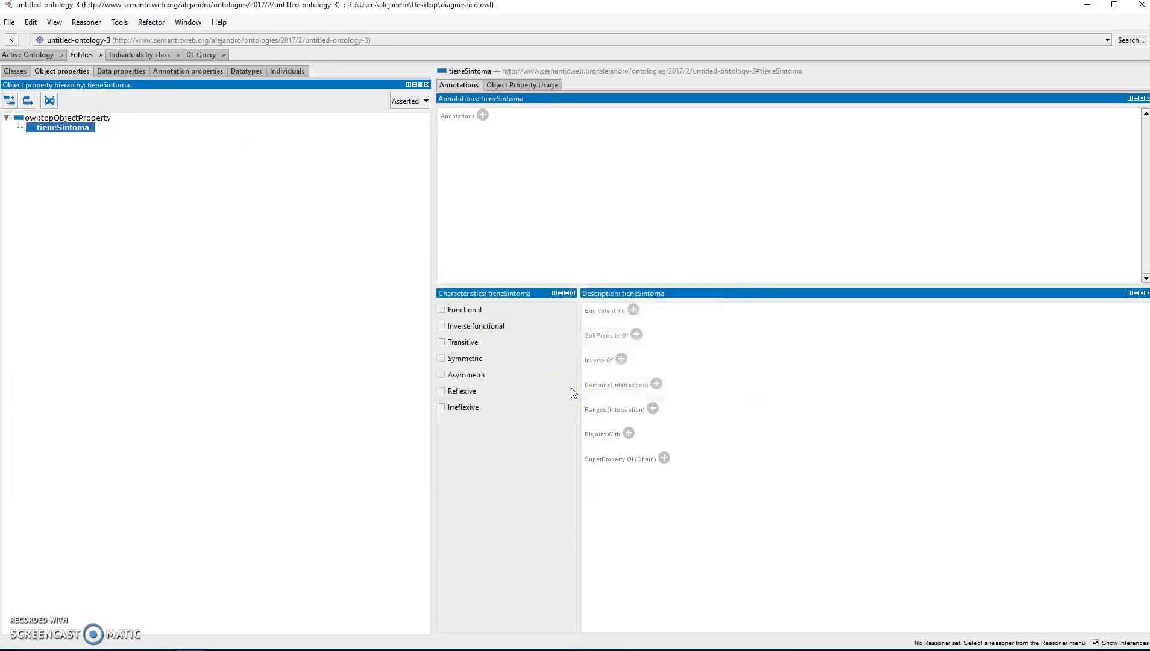
pyautogui.click(16, 102)
pyautogui.write('esSintomaDe')
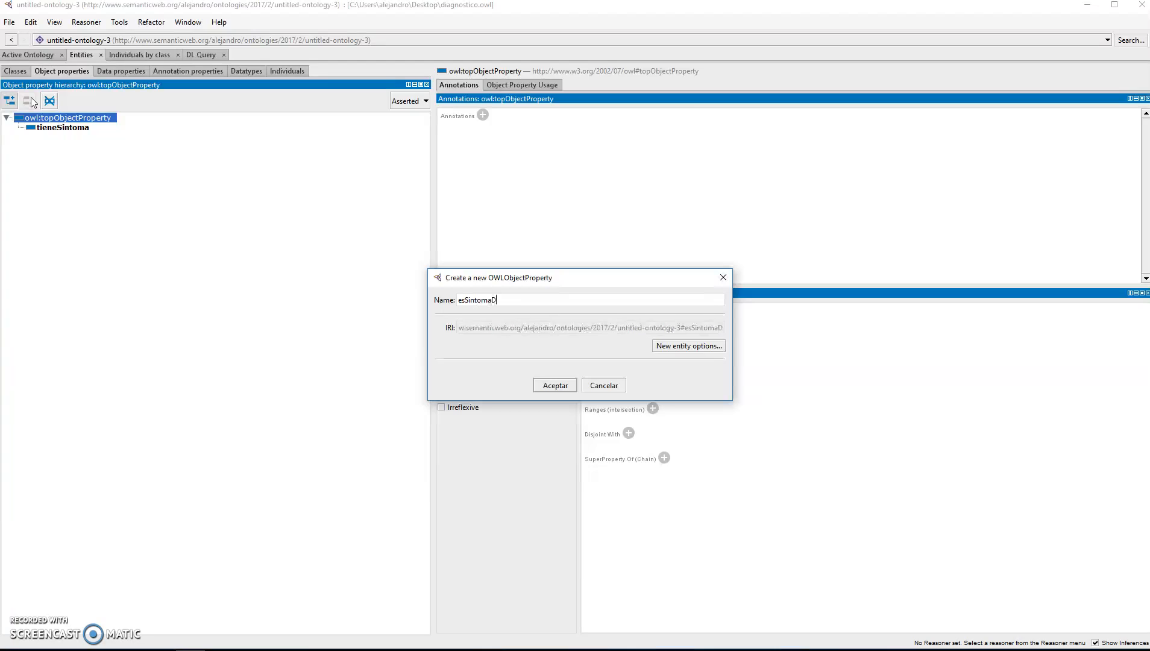
pyautogui.press('Return')
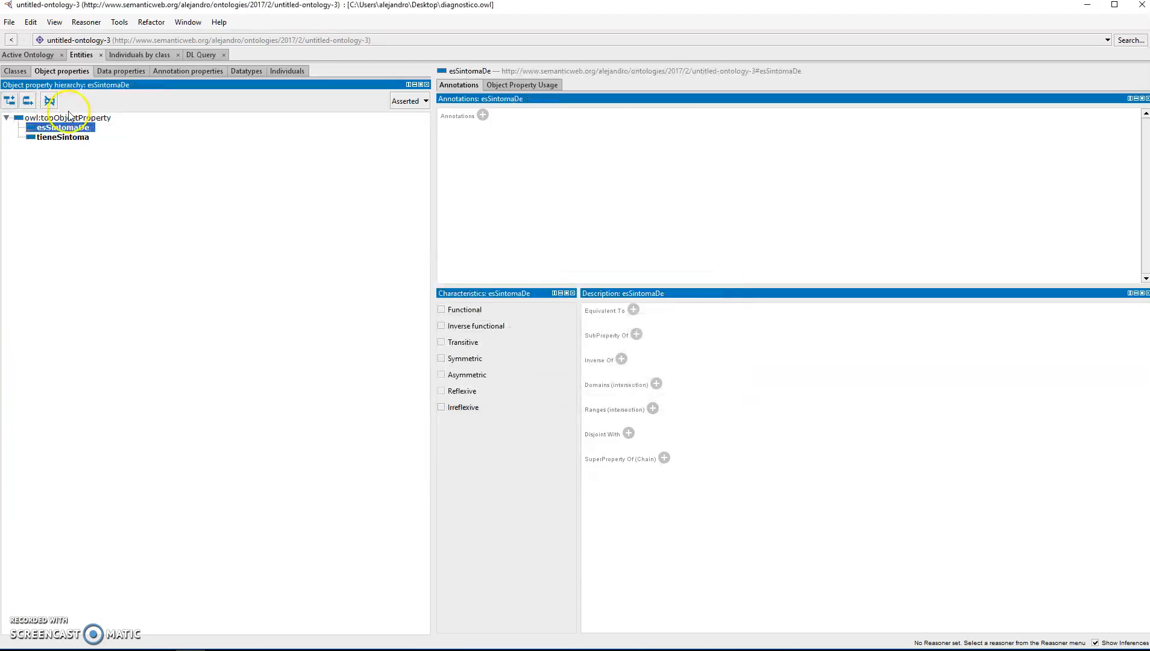
pyautogui.click(61, 119)
pyautogui.click(10, 102)
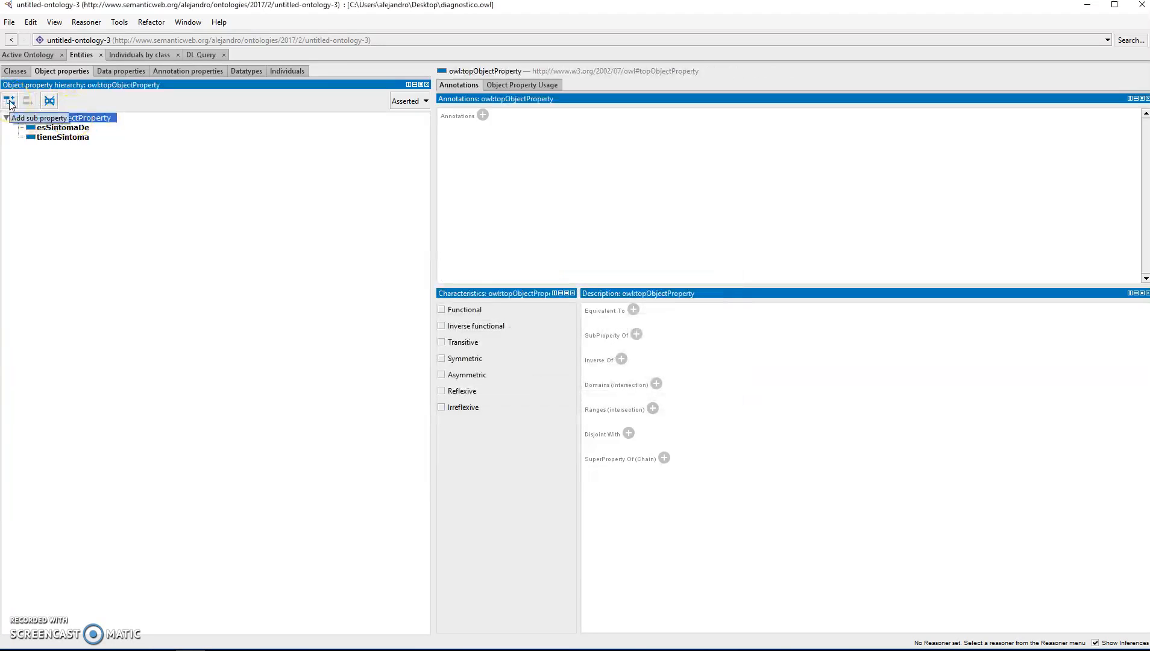
pyautogui.click(10, 101)
pyautogui.write('seTrataCon')
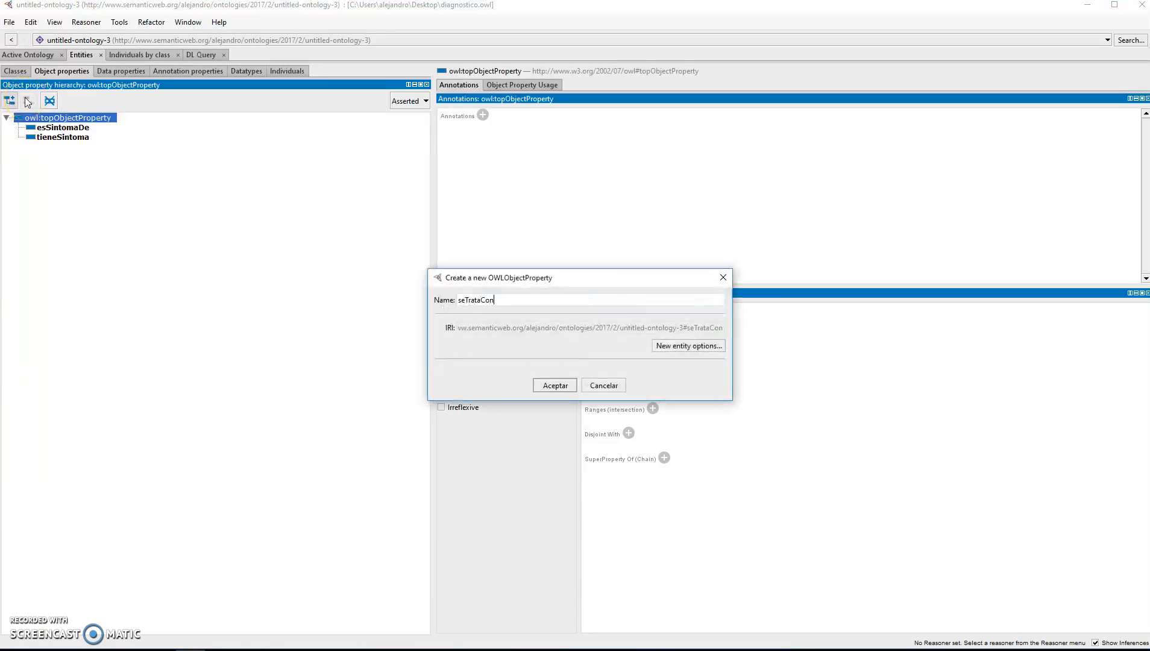
pyautogui.press('Return')
# Add esTratamientoDe and estaDiagnosticadoDe as further sub-properties of owl:topObjectProperty.
pyautogui.click(64, 118)
pyautogui.click(10, 100)
pyautogui.write('esTrata')
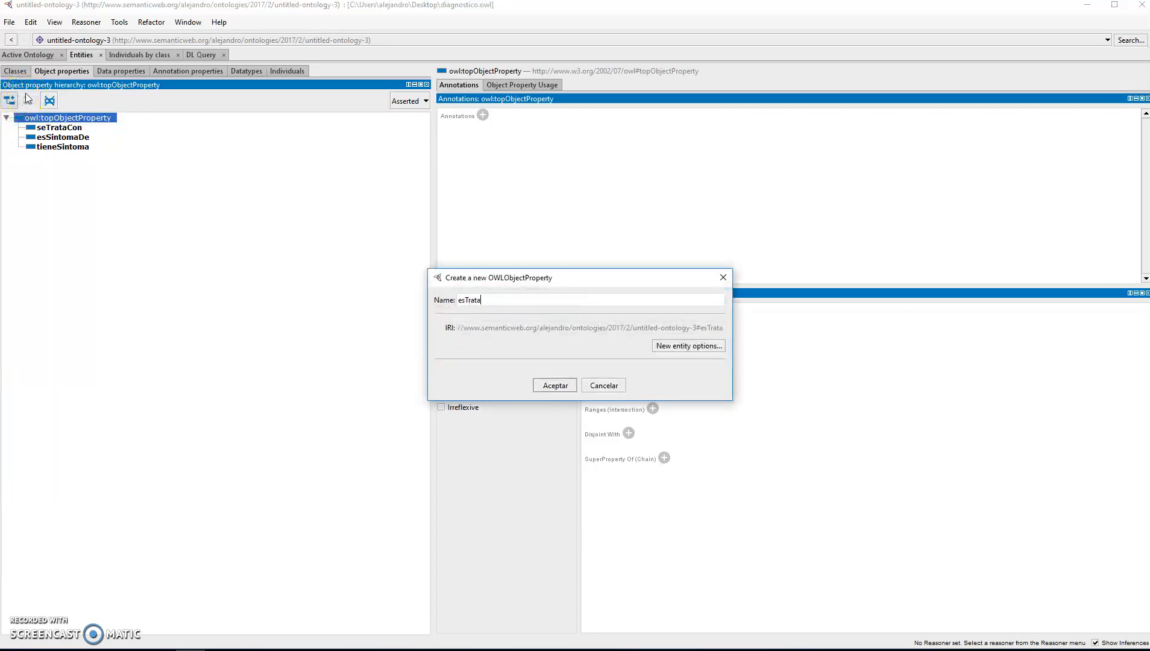
pyautogui.write('mientoDe')
pyautogui.press('Return')
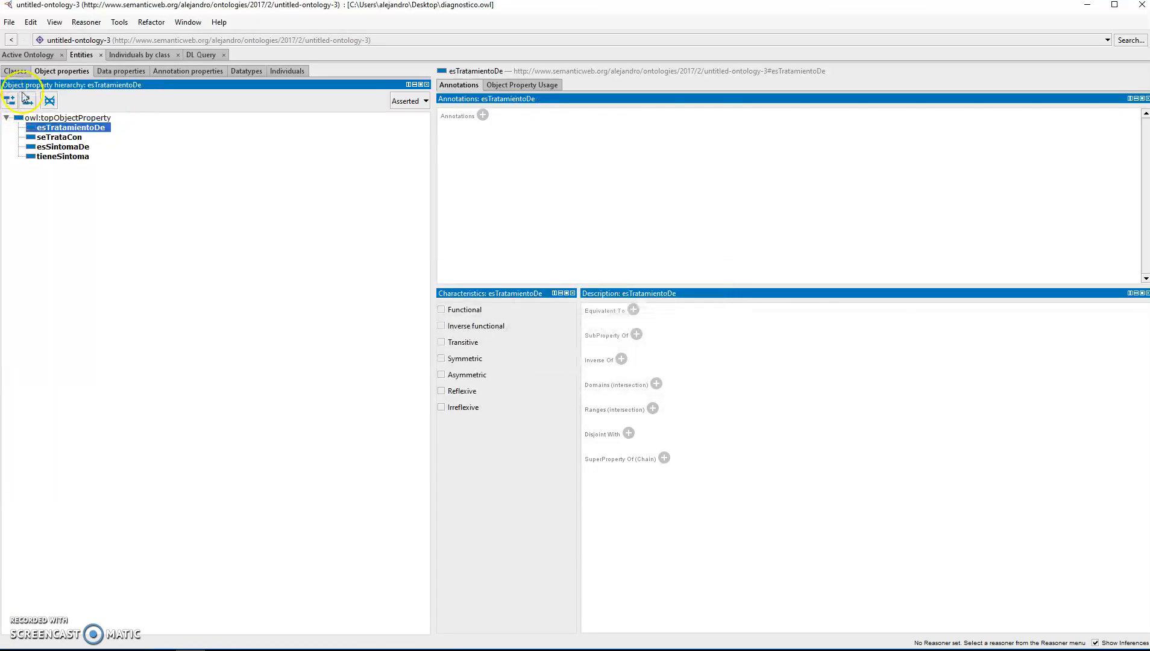
pyautogui.click(10, 101)
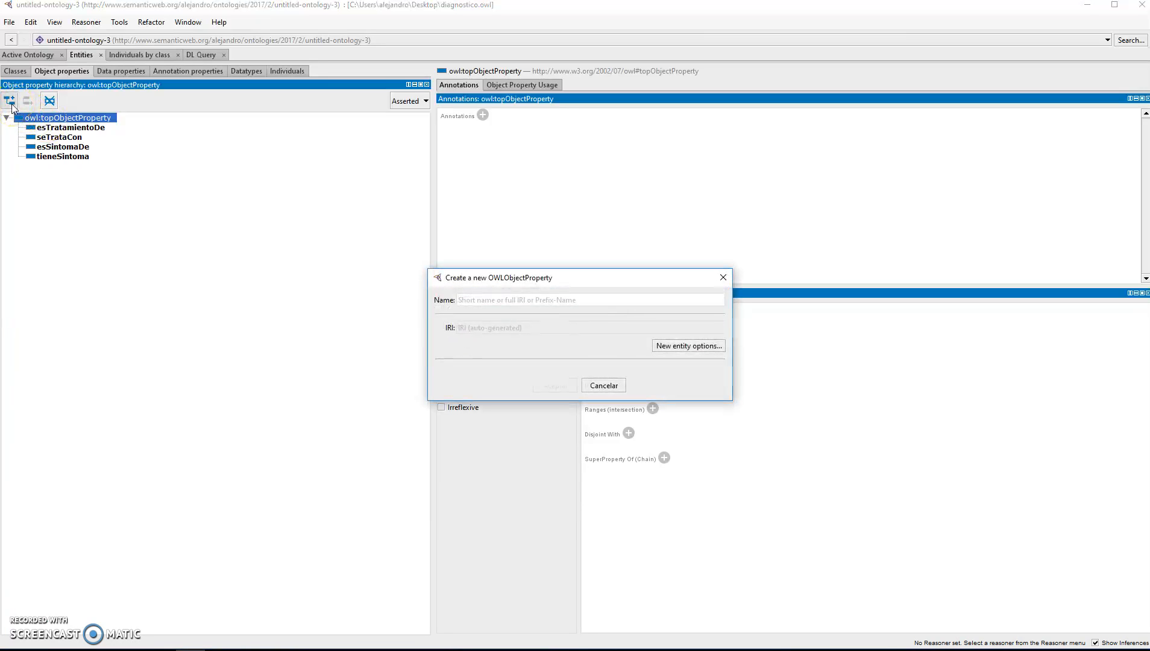
pyautogui.write('e')
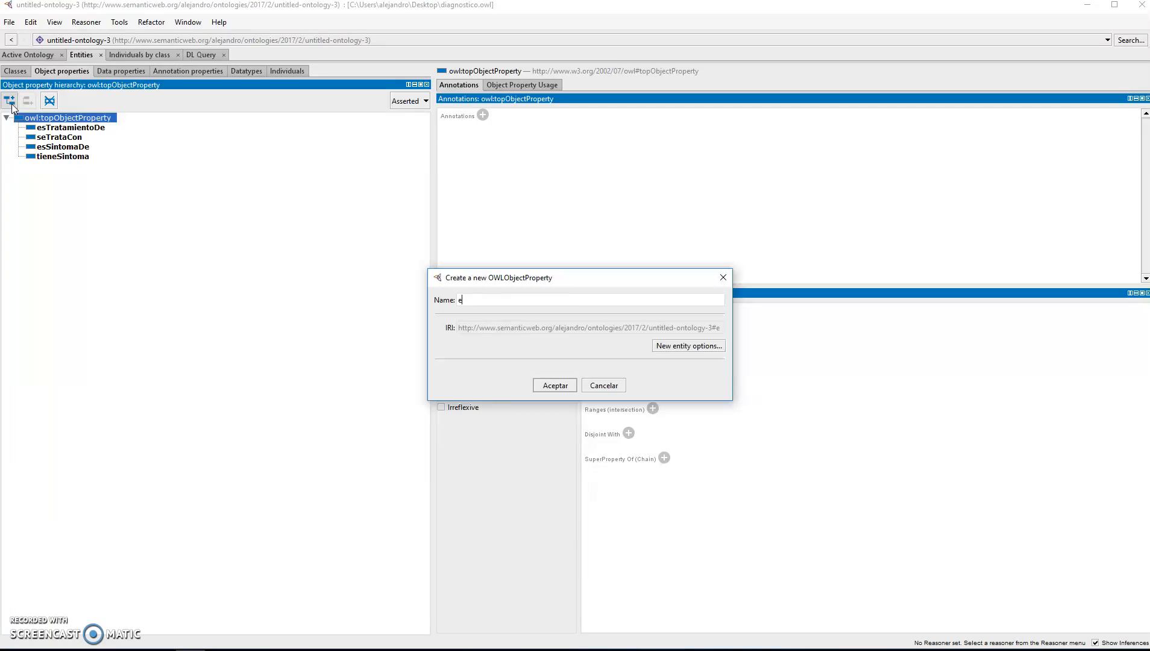
pyautogui.write('staDiagnosticadoDe')
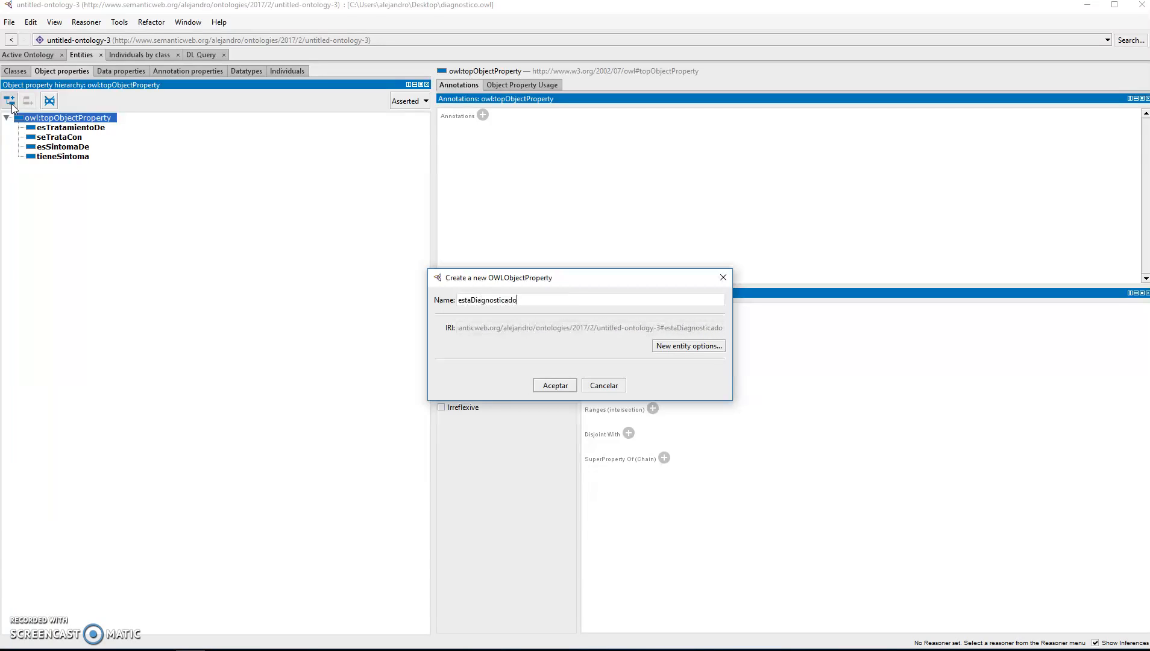
pyautogui.click(555, 386)
pyautogui.click(68, 117)
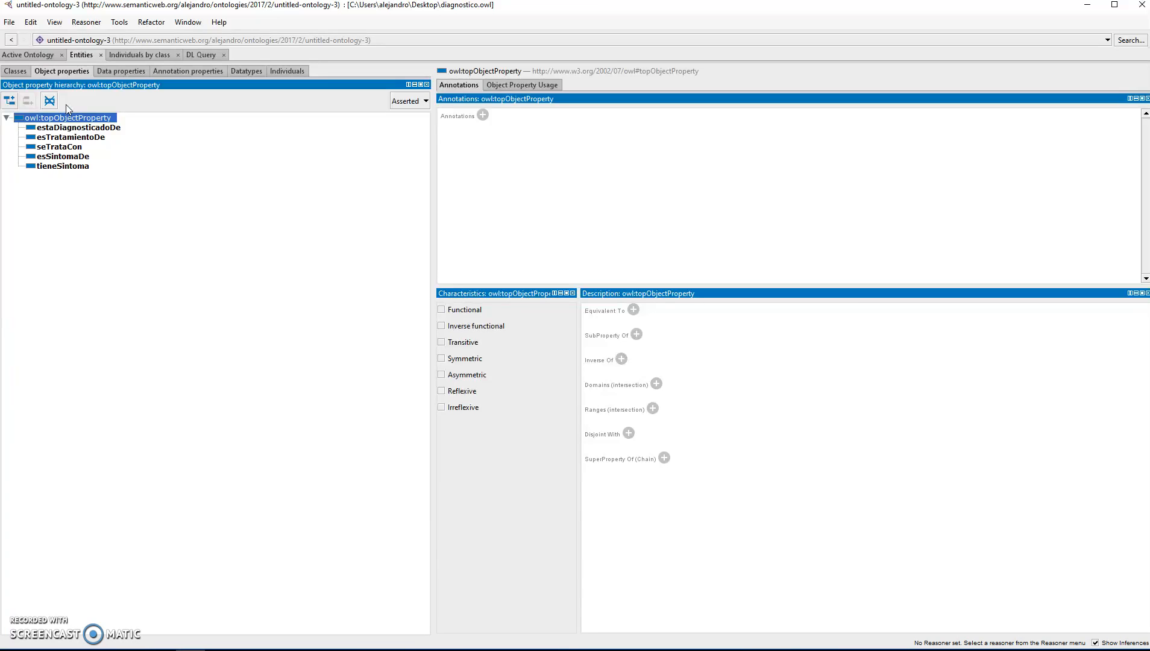
# Give tieneSintoma the domain Enfermedad and the range Sintoma.
pyautogui.click(63, 128)
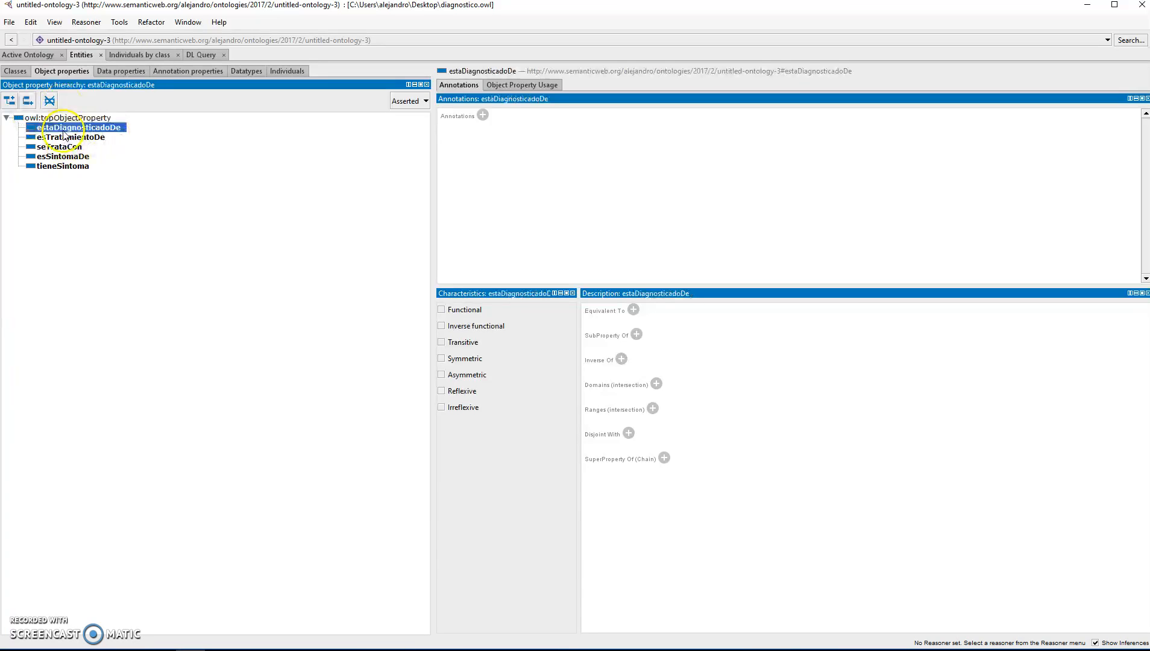
pyautogui.click(63, 167)
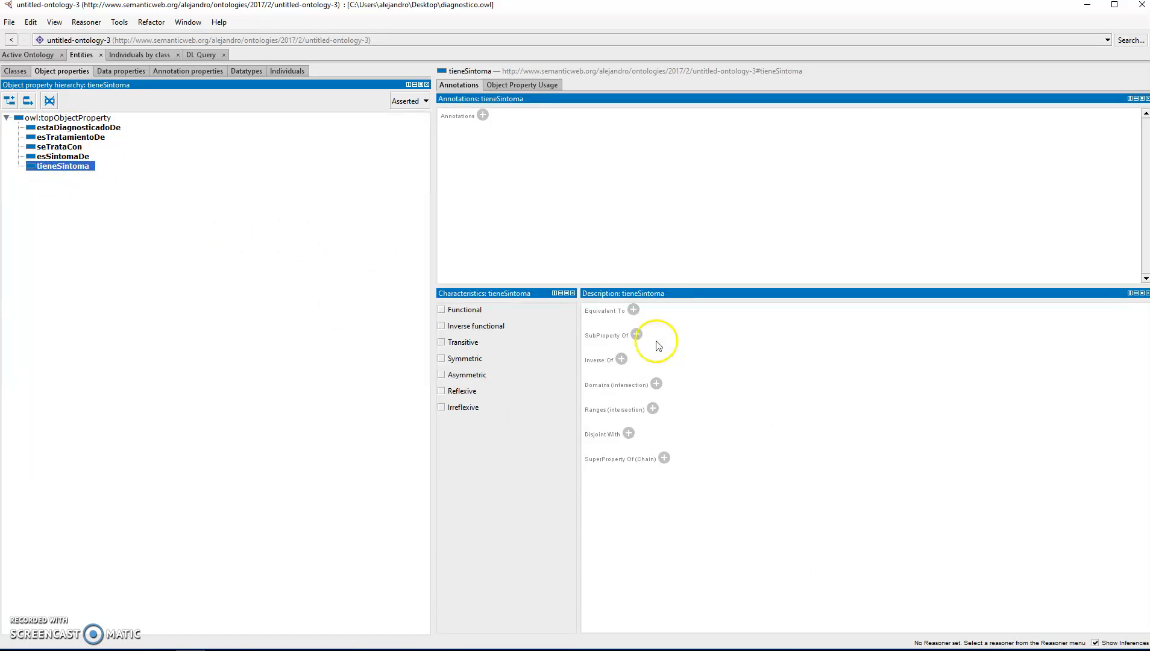
pyautogui.click(656, 384)
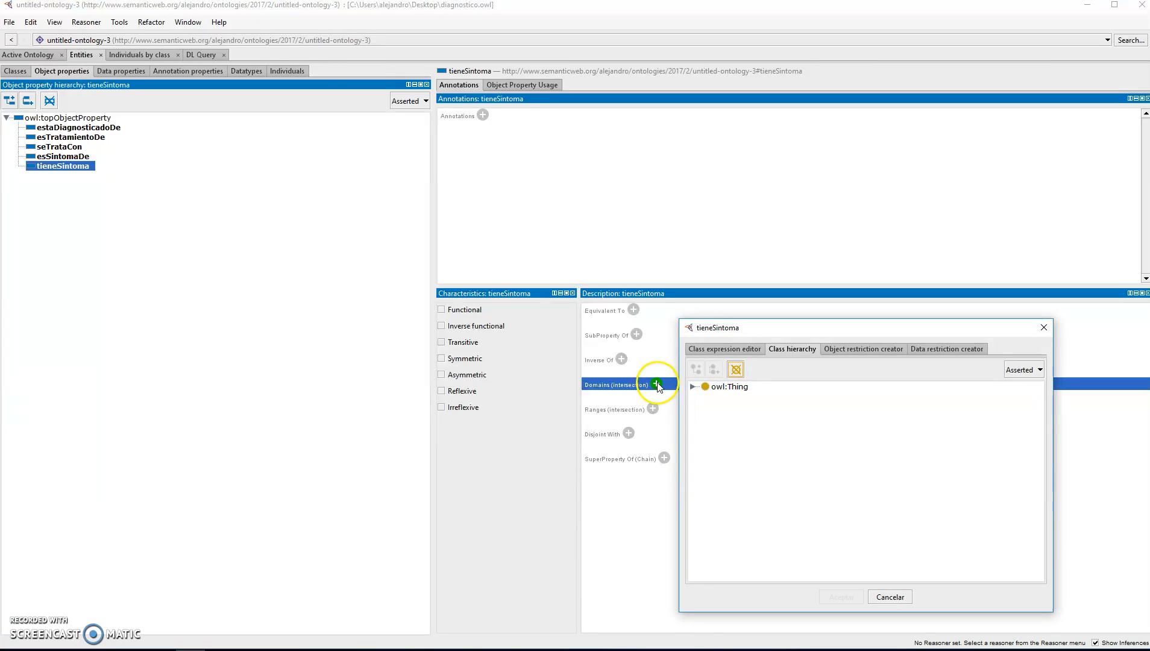
pyautogui.click(692, 387)
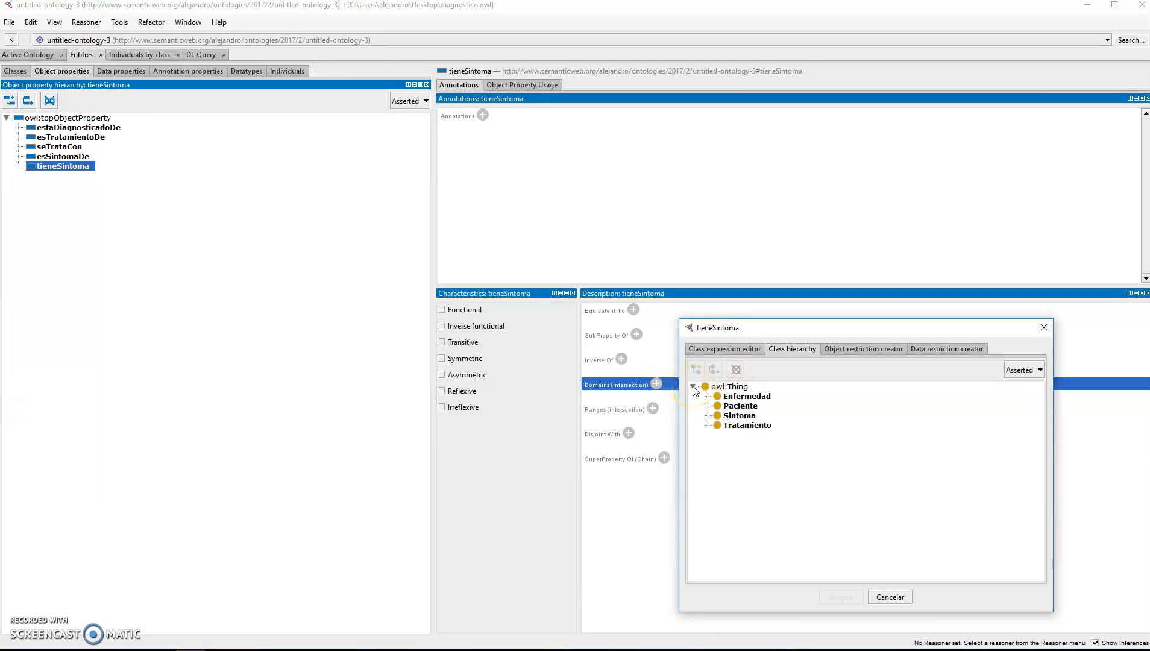
pyautogui.click(747, 396)
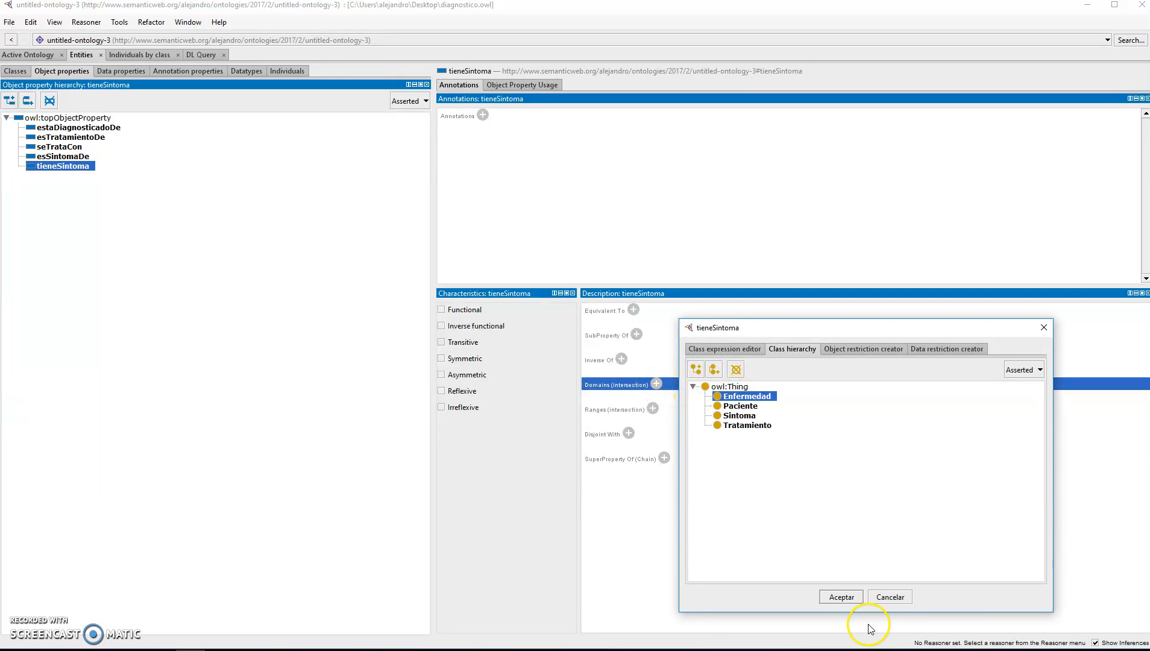
pyautogui.click(849, 597)
pyautogui.click(653, 420)
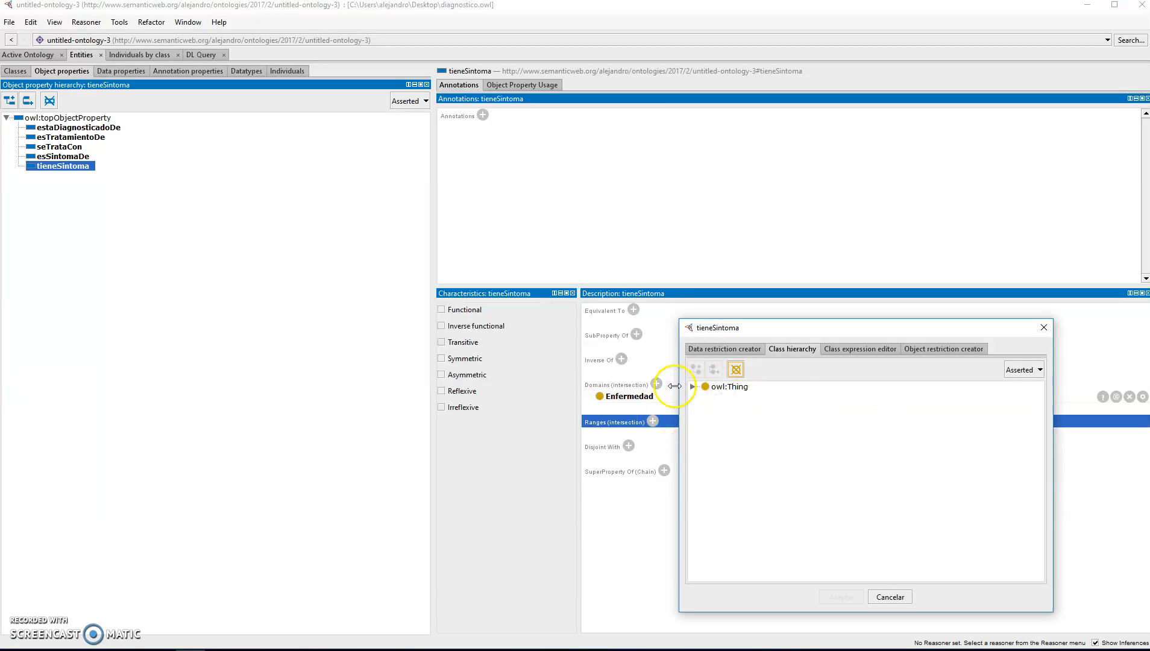
pyautogui.click(693, 387)
pyautogui.click(739, 416)
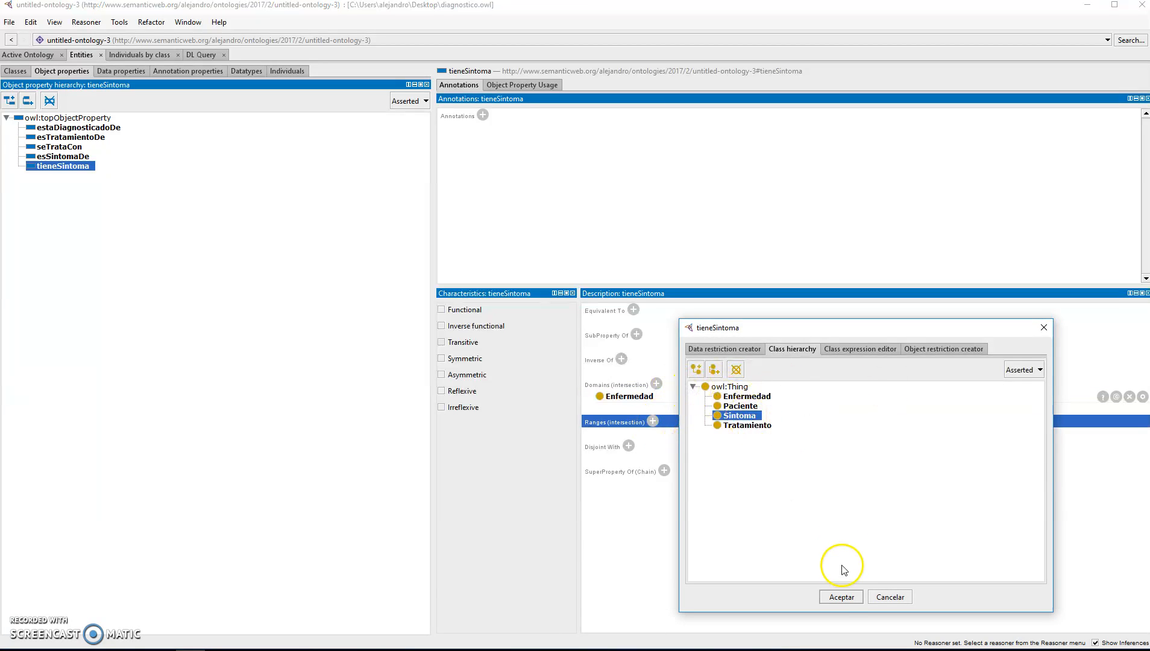
pyautogui.click(843, 597)
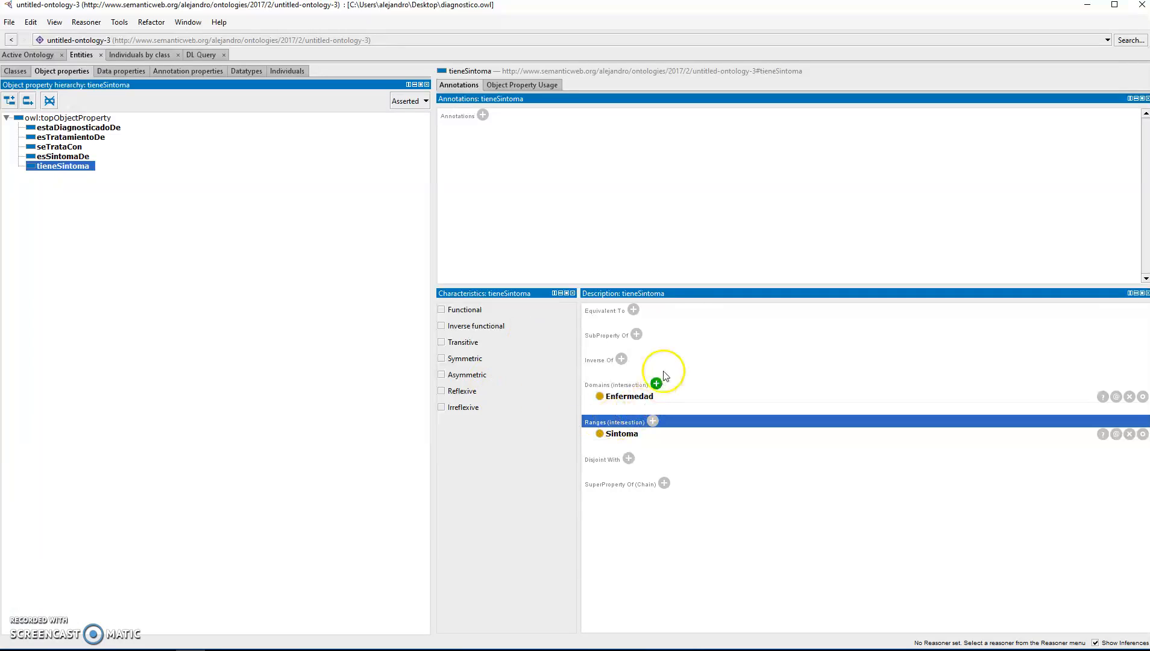
# Declare esSintomaDe as the inverse of tieneSintoma.
pyautogui.click(621, 360)
pyautogui.click(780, 343)
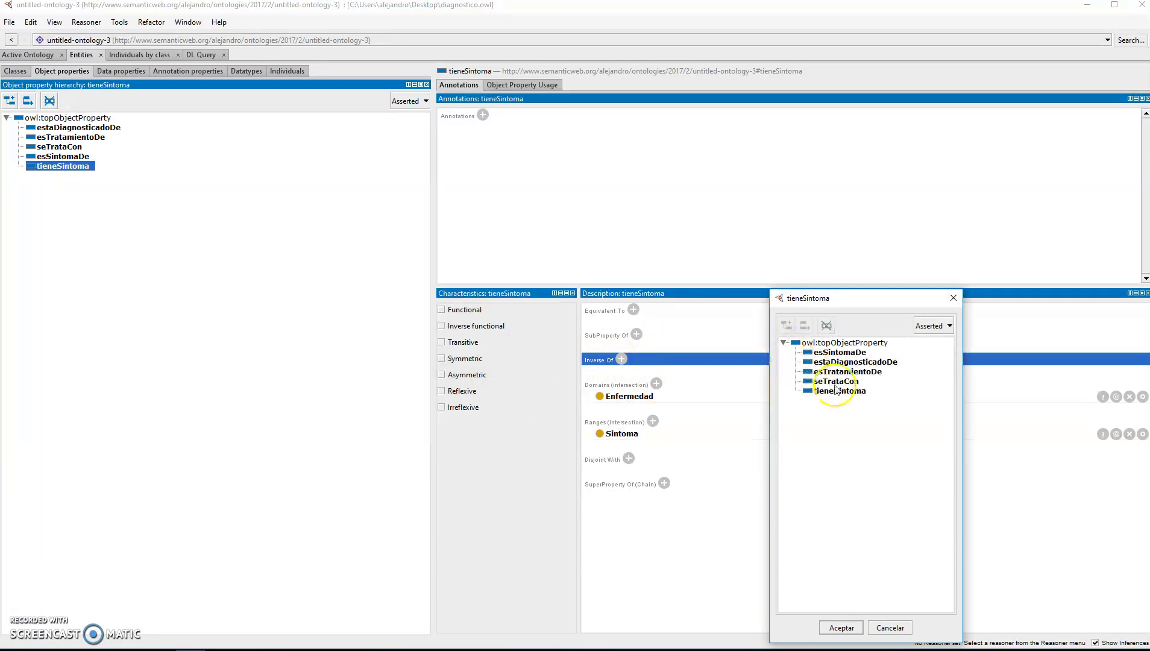
pyautogui.click(844, 354)
pyautogui.click(840, 627)
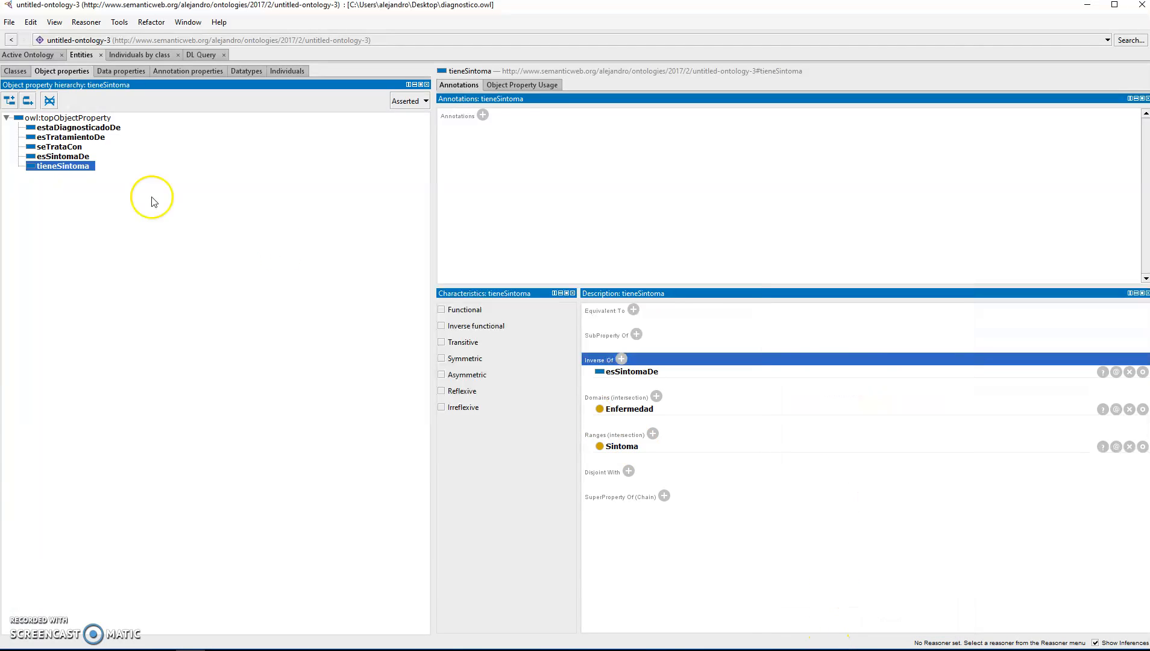
pyautogui.click(67, 158)
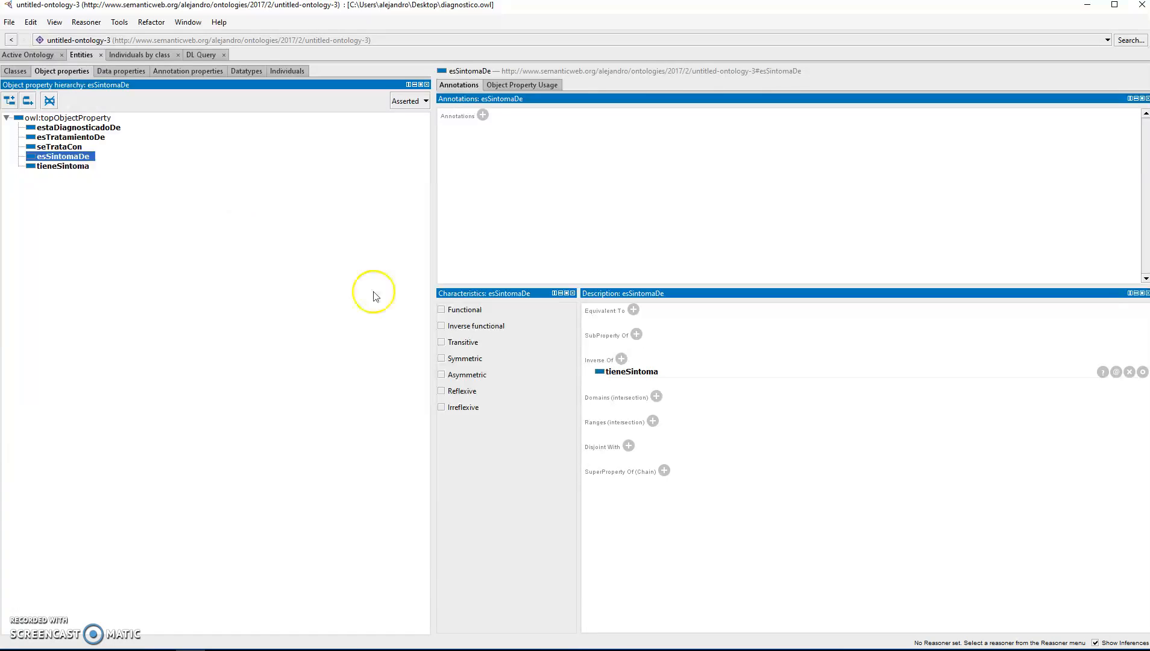
# Choose HermiT 1.3.8.413 as the reasoner and start it.
pyautogui.click(67, 166)
pyautogui.click(68, 158)
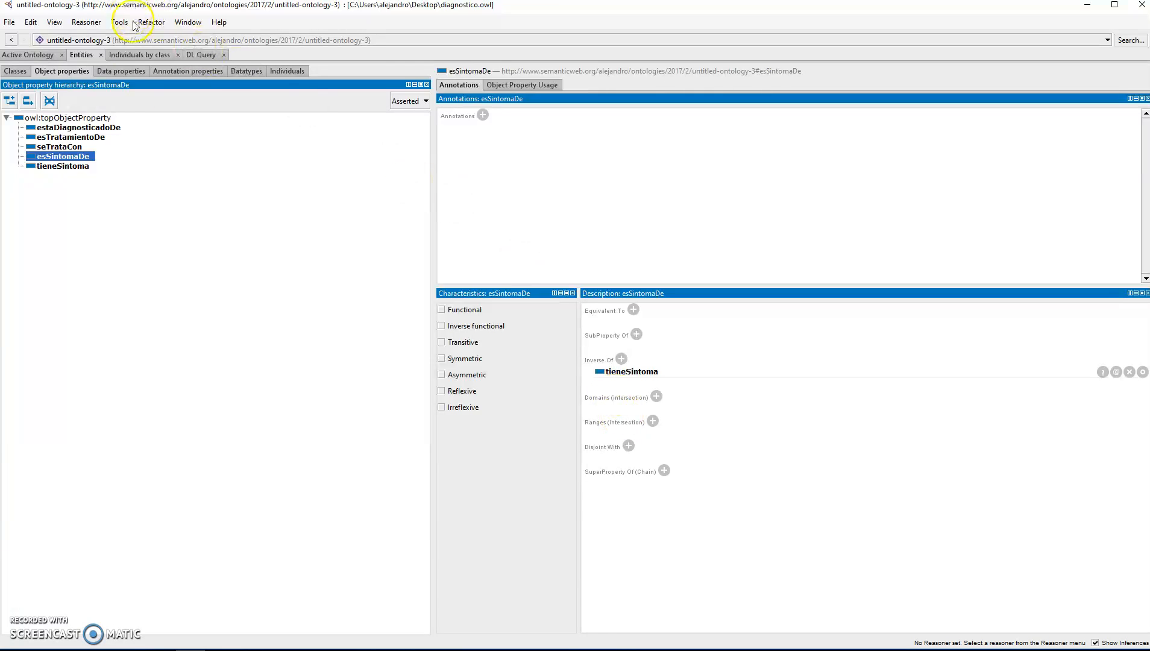
pyautogui.click(151, 27)
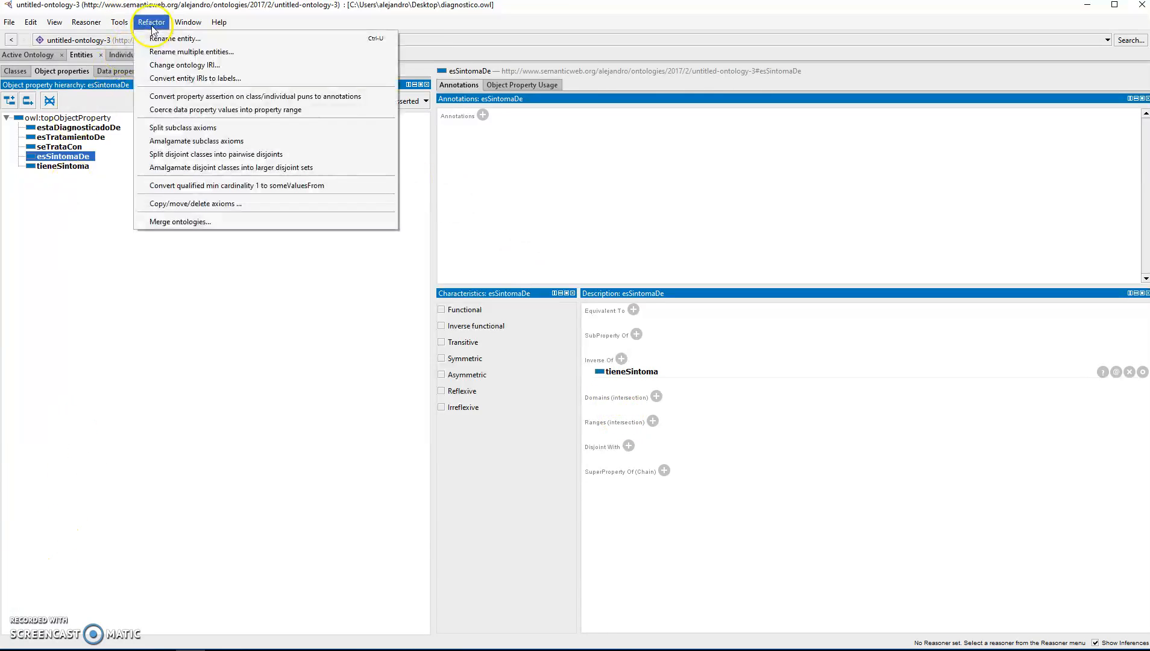
pyautogui.moveTo(86, 22)
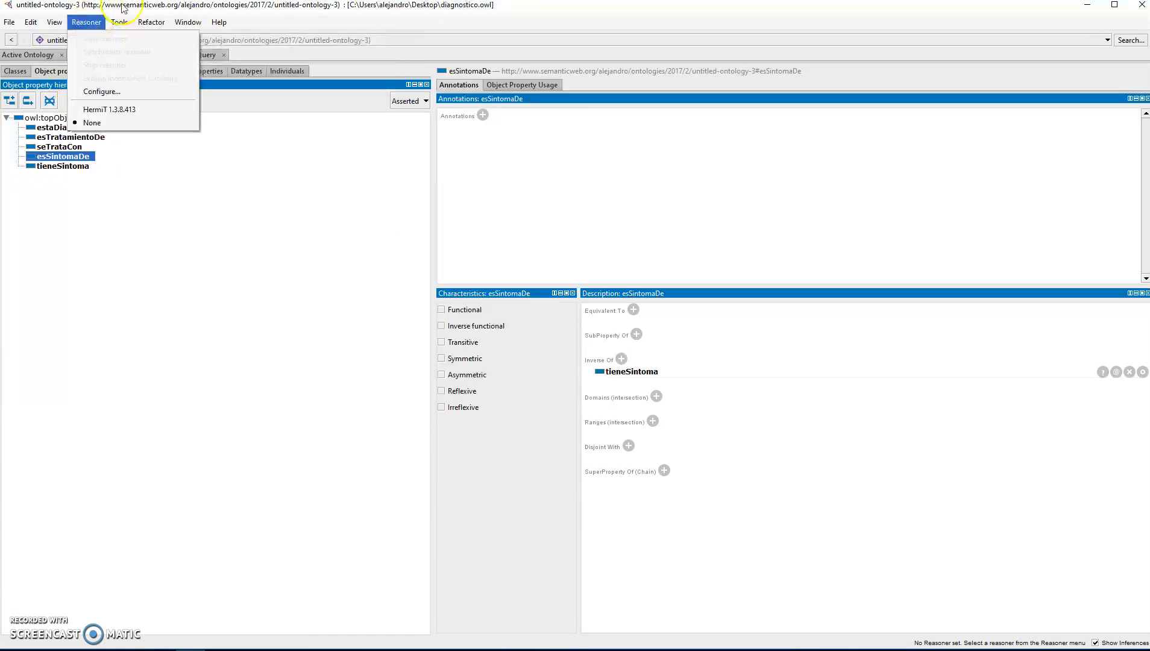
pyautogui.click(402, 5)
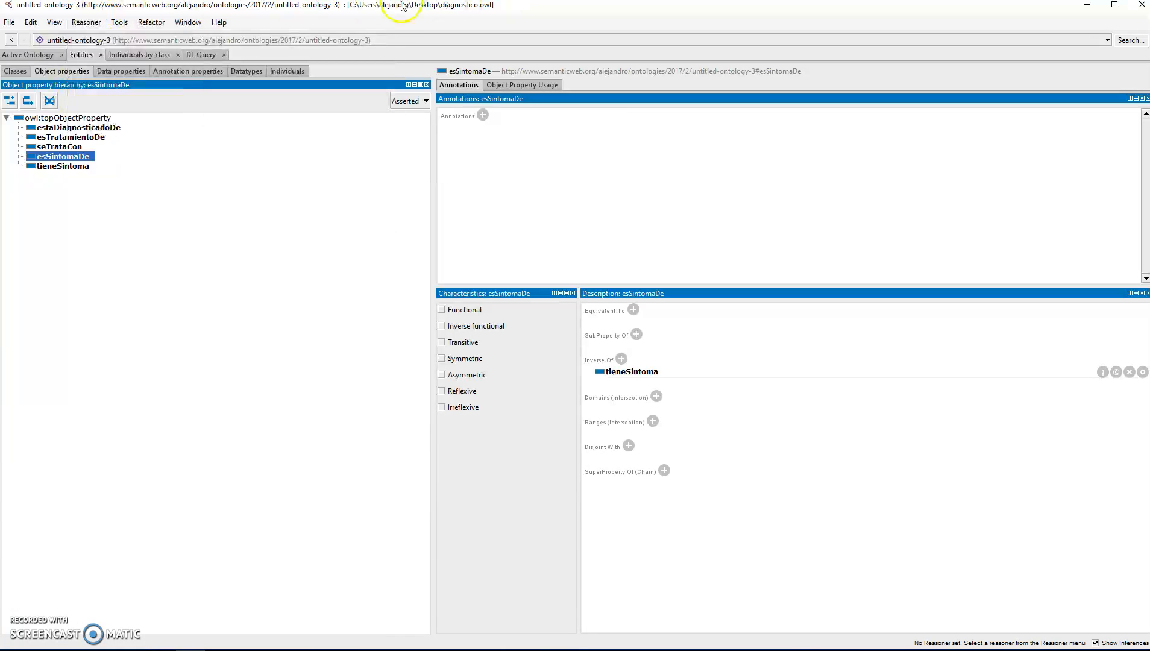
pyautogui.click(101, 22)
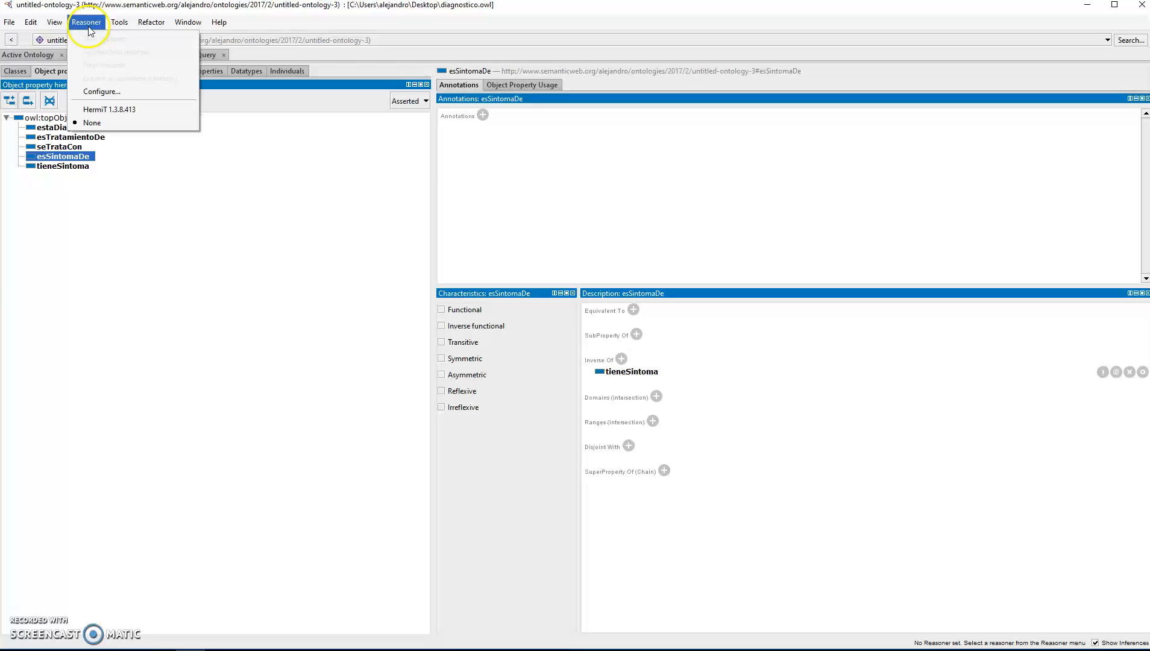
pyautogui.click(107, 111)
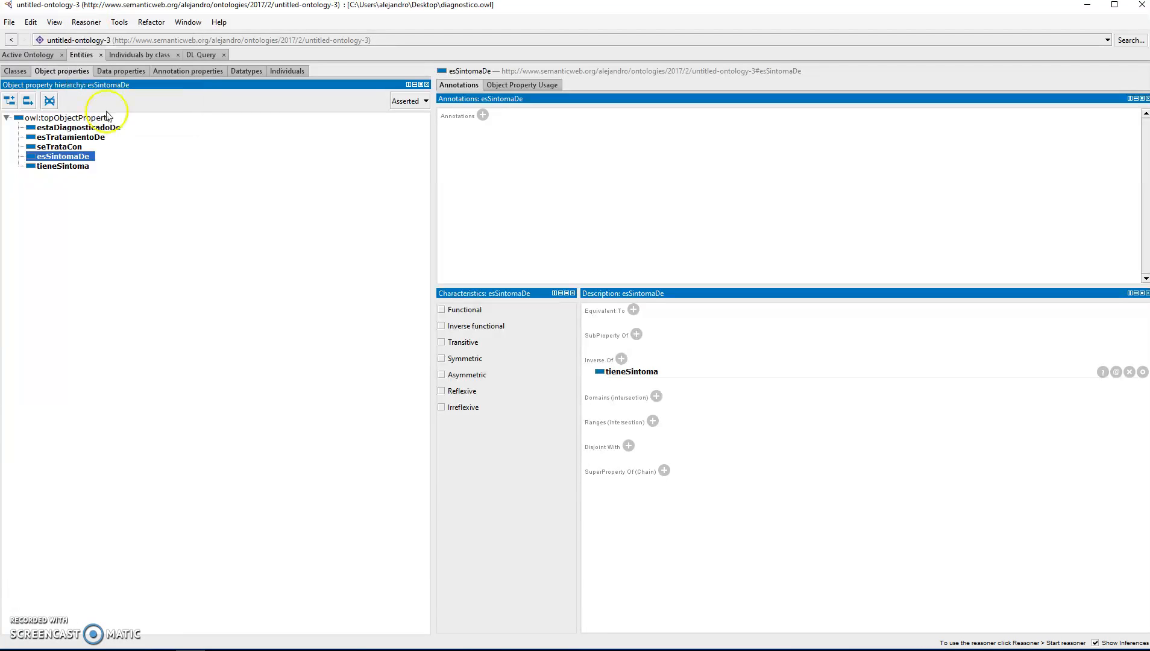
pyautogui.click(121, 24)
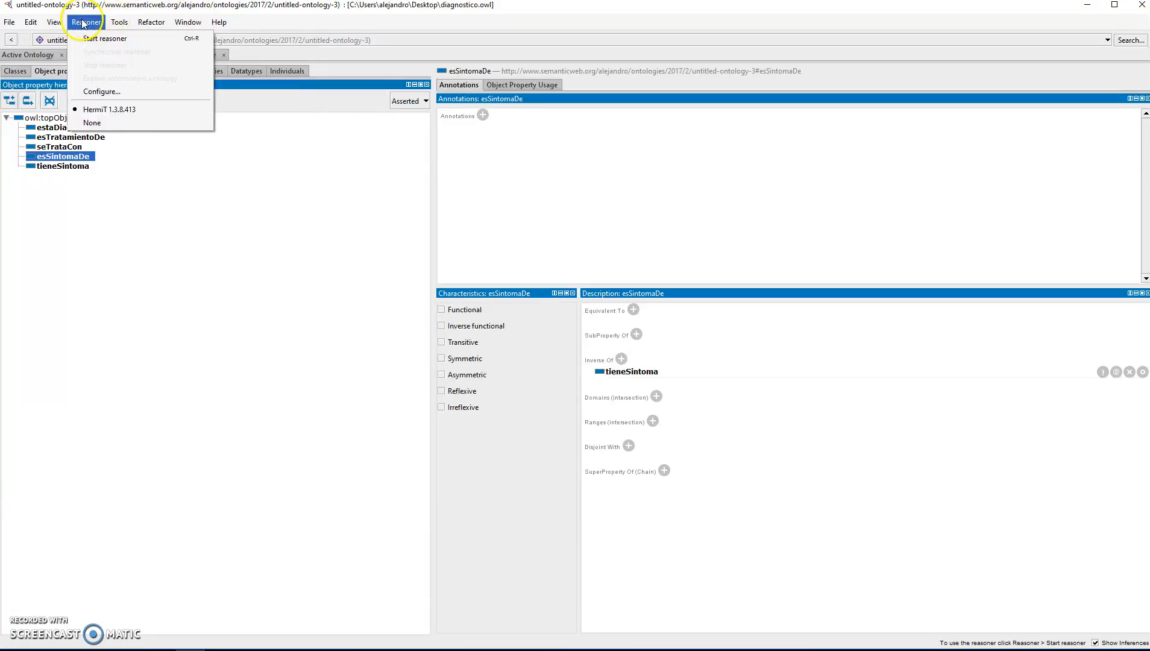
pyautogui.click(97, 39)
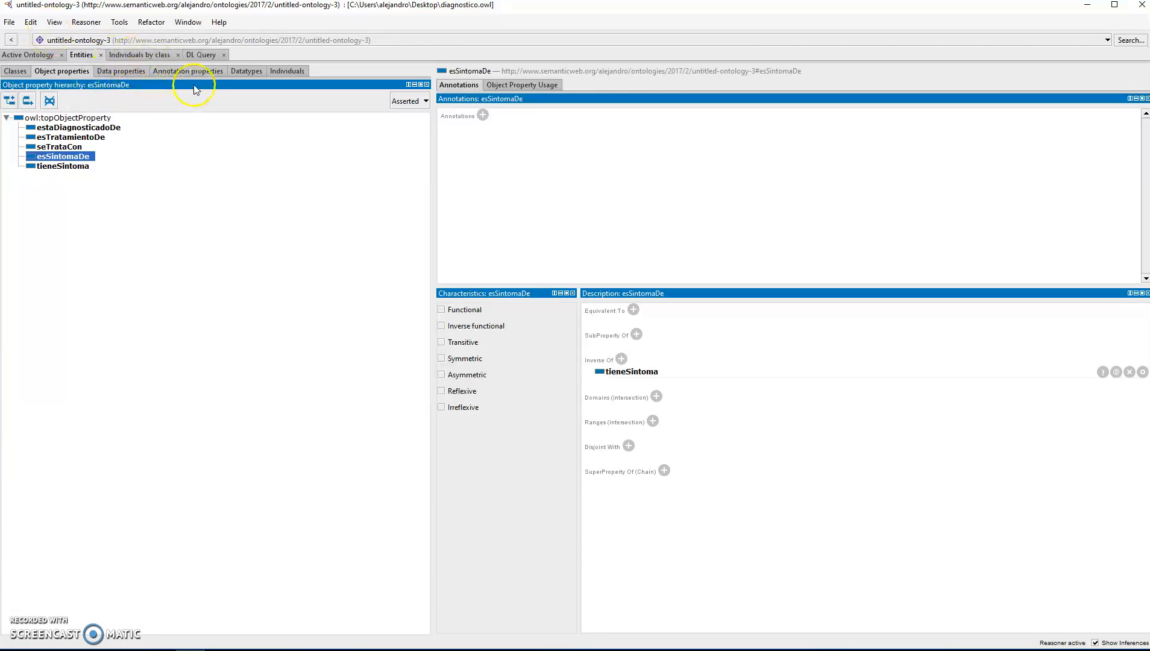
pyautogui.click(16, 72)
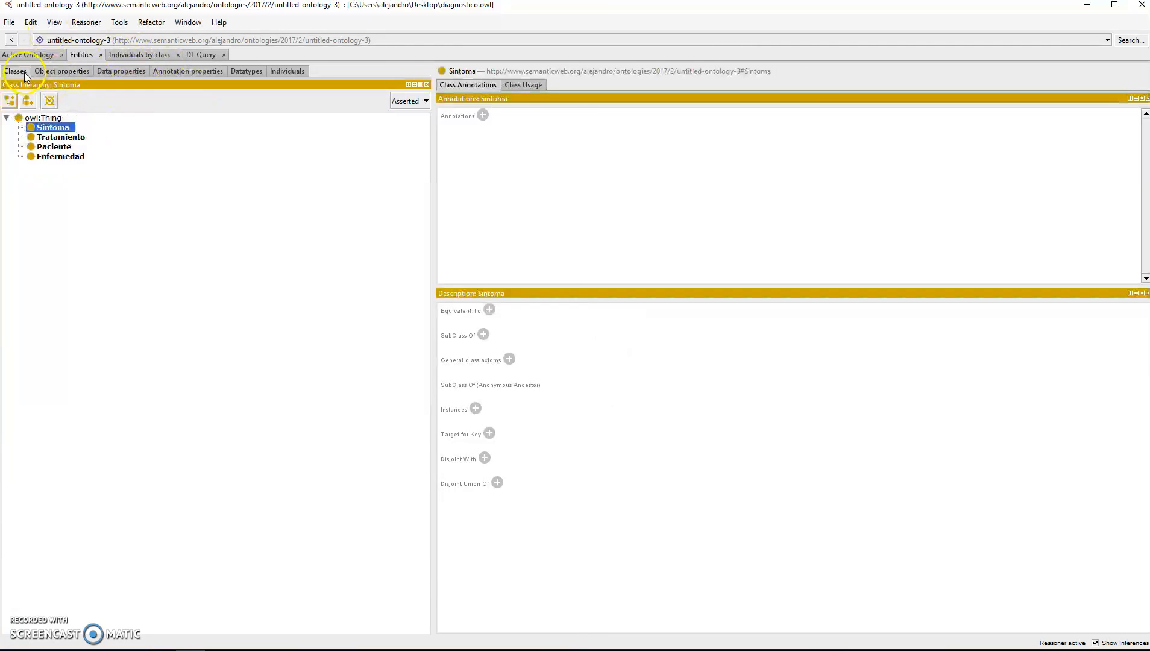
pyautogui.click(79, 71)
pyautogui.click(121, 71)
pyautogui.click(231, 71)
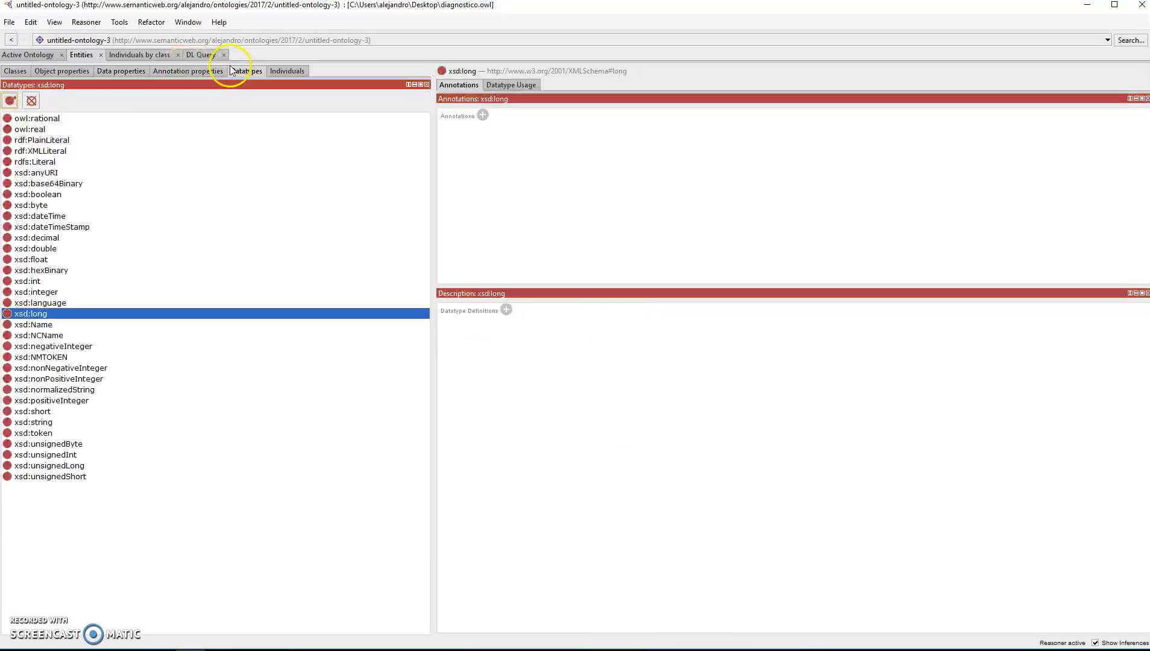
pyautogui.click(296, 73)
pyautogui.click(141, 57)
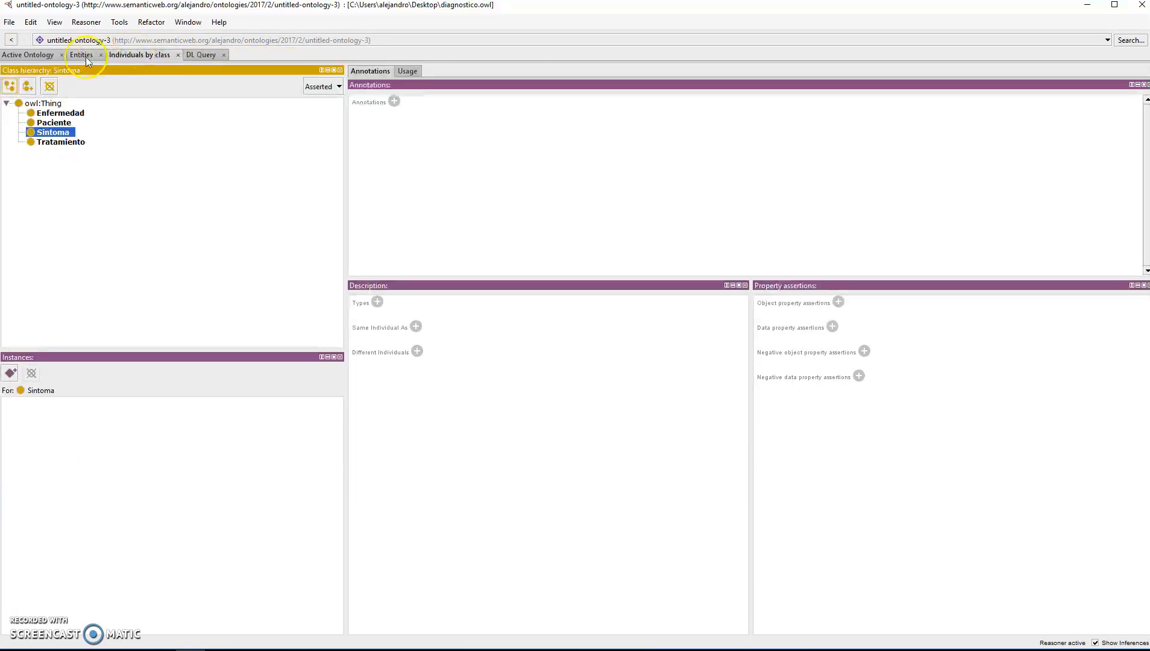
pyautogui.click(51, 145)
pyautogui.click(51, 123)
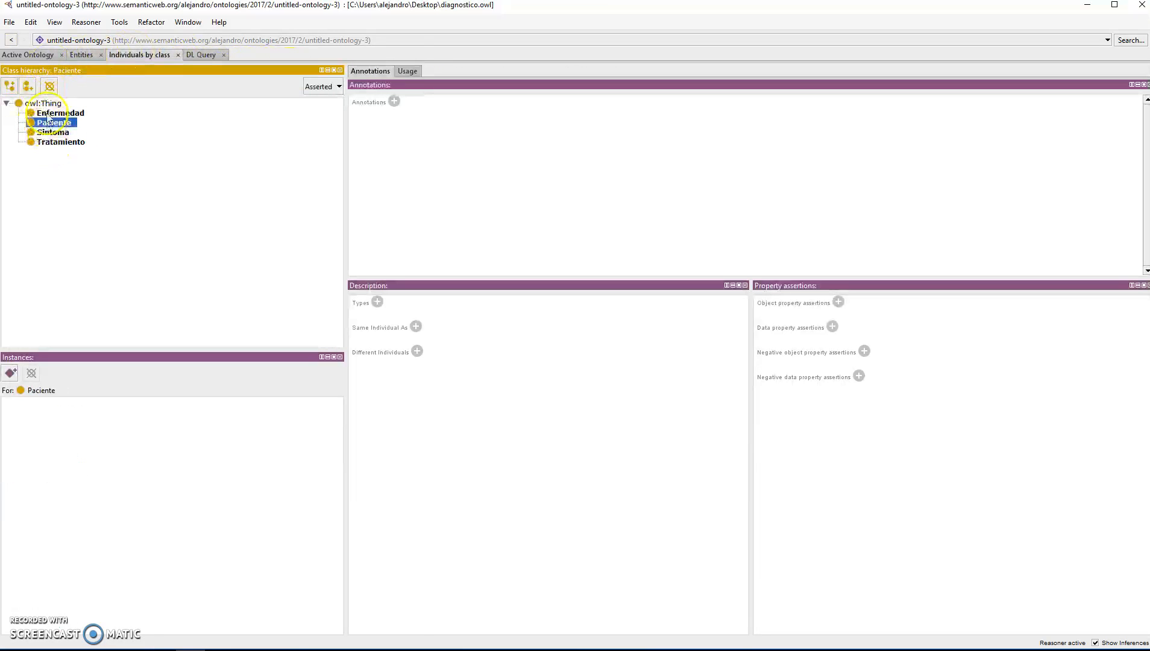
pyautogui.click(83, 57)
pyautogui.click(40, 55)
pyautogui.click(156, 58)
pyautogui.click(81, 55)
pyautogui.click(60, 70)
pyautogui.click(124, 71)
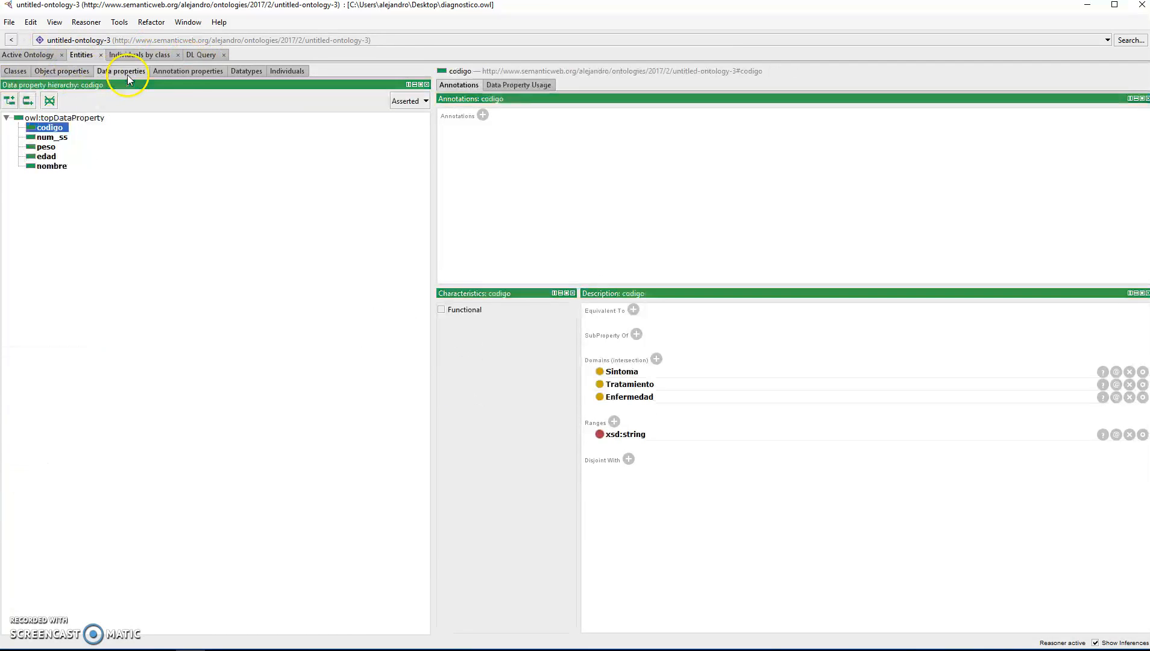
pyautogui.click(187, 71)
pyautogui.click(247, 76)
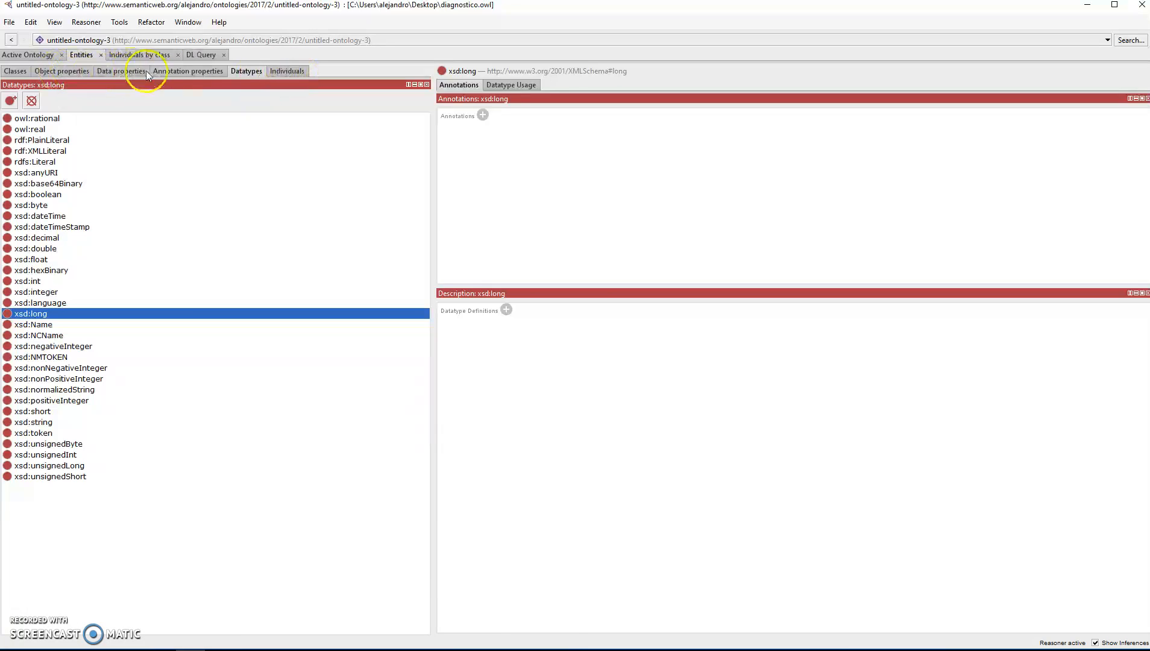
pyautogui.click(69, 75)
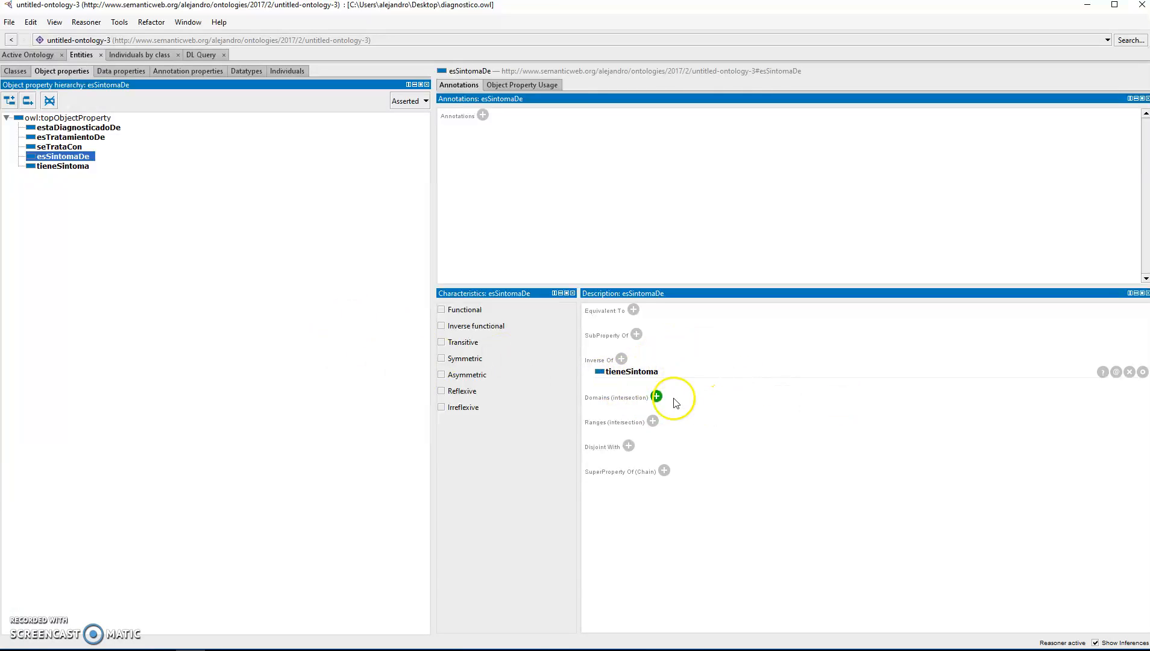
# Stop the reasoner and compare the descriptions of tieneSintoma and esSintomaDe.
pyautogui.click(88, 22)
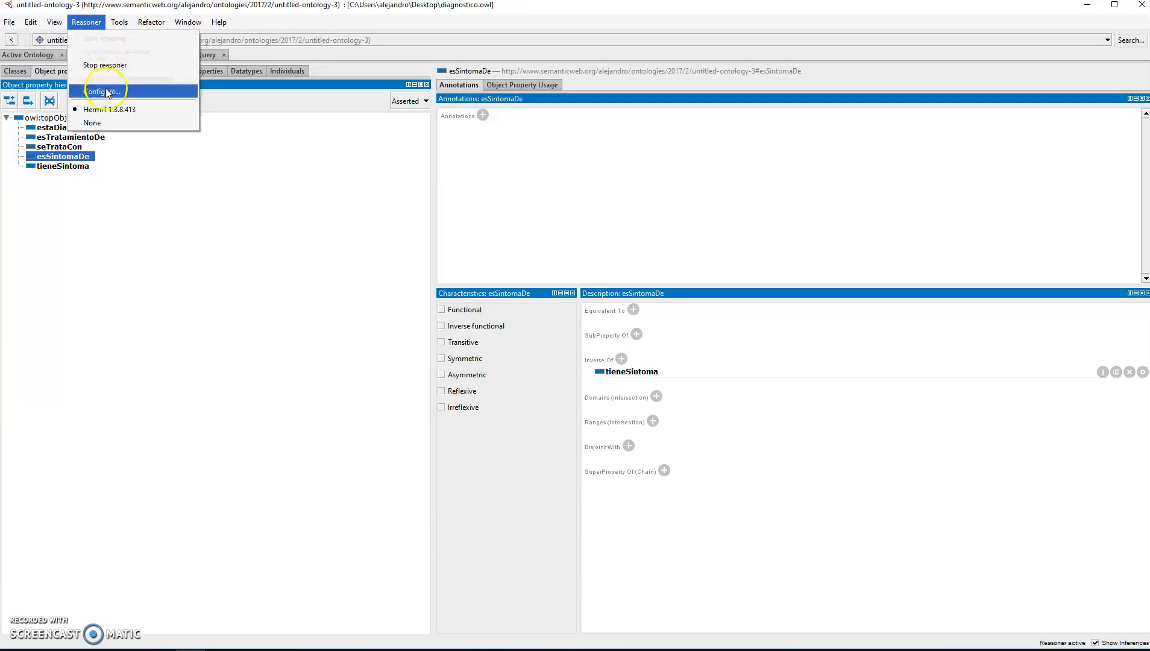
pyautogui.click(119, 65)
pyautogui.click(86, 22)
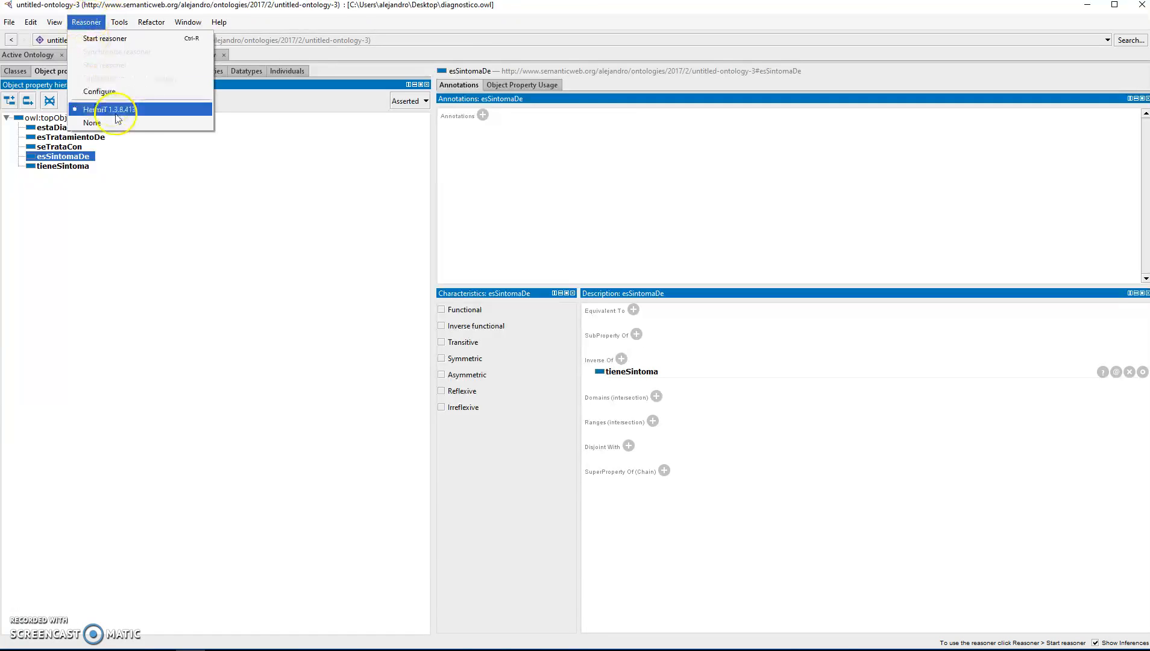
pyautogui.click(50, 165)
pyautogui.click(58, 156)
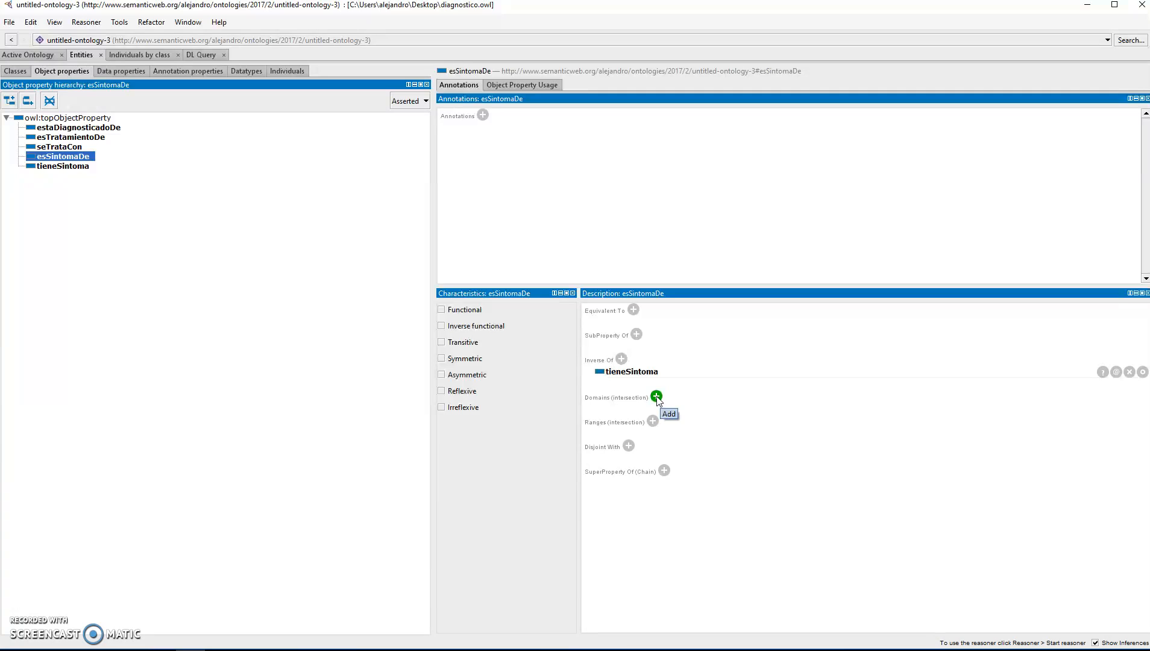
pyautogui.click(41, 167)
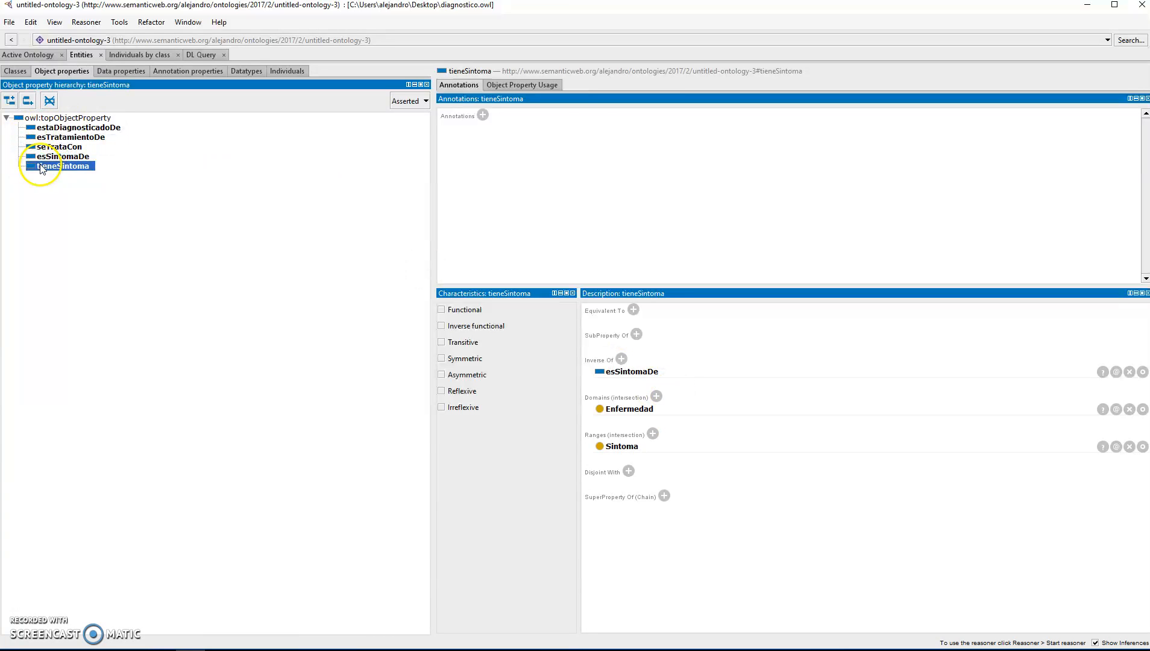
pyautogui.click(48, 156)
# Give esSintomaDe the domain Sintoma and the range Enfermedad.
pyautogui.click(657, 397)
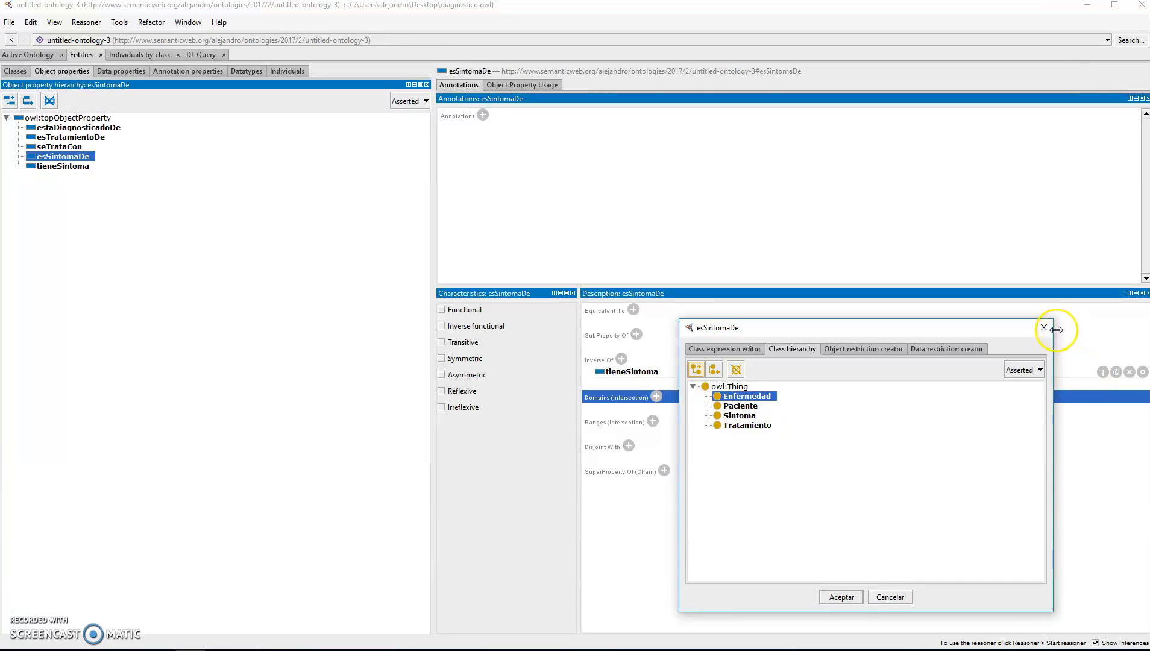
pyautogui.moveTo(1056, 330); pyautogui.dragTo(1054, 330)
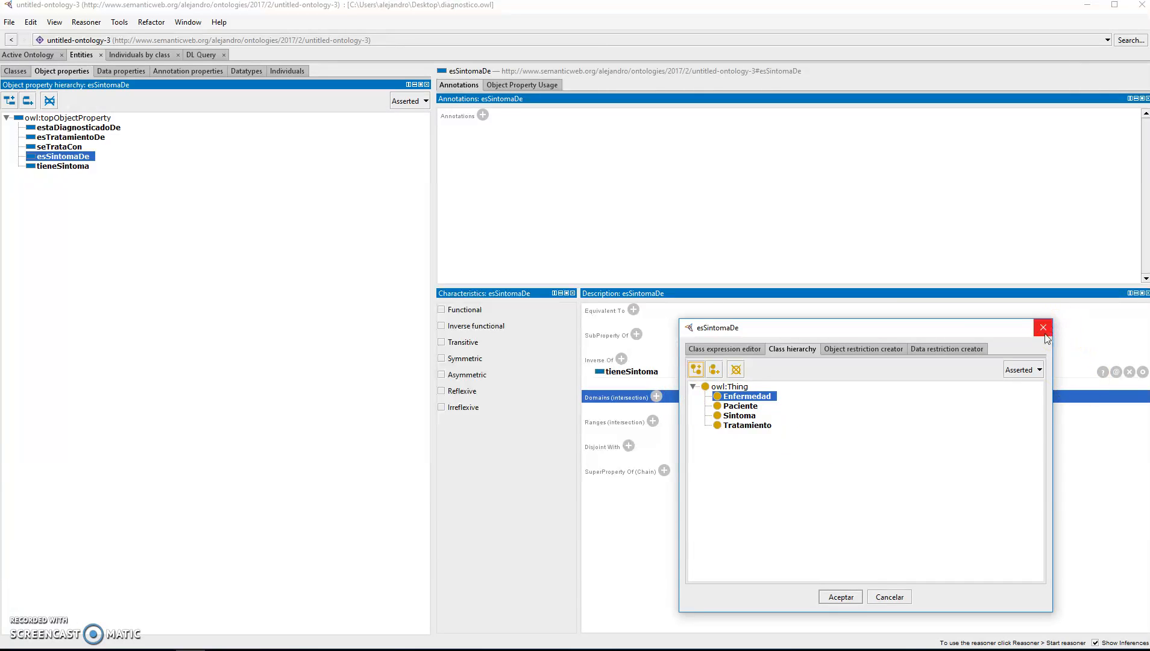
pyautogui.click(1044, 329)
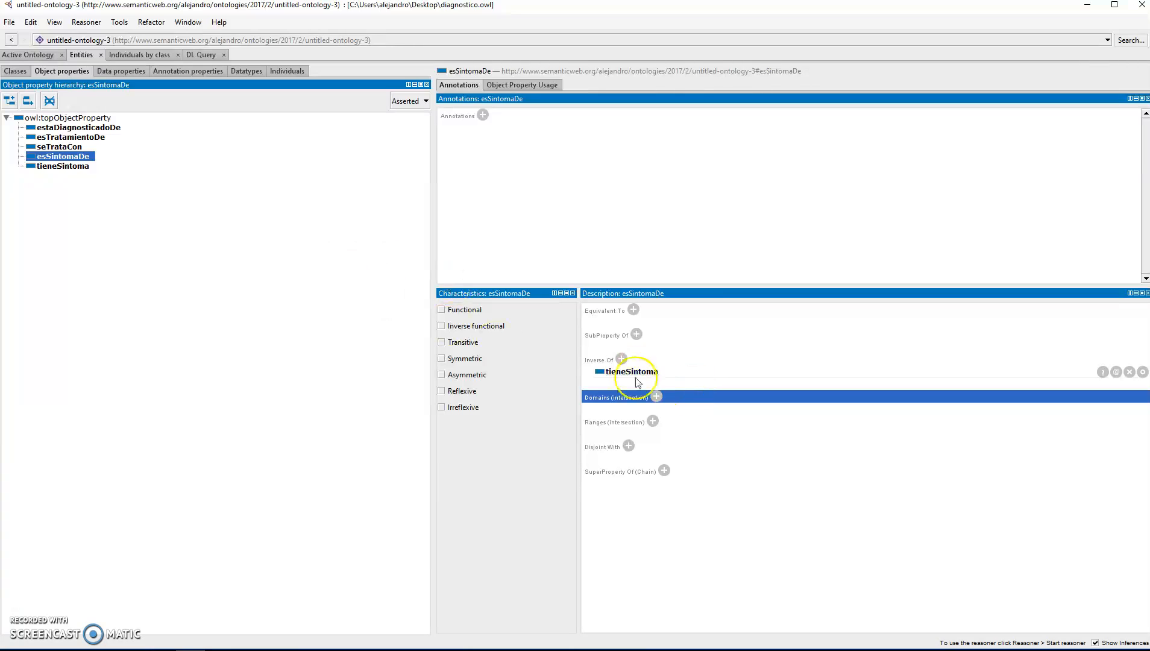
pyautogui.click(657, 397)
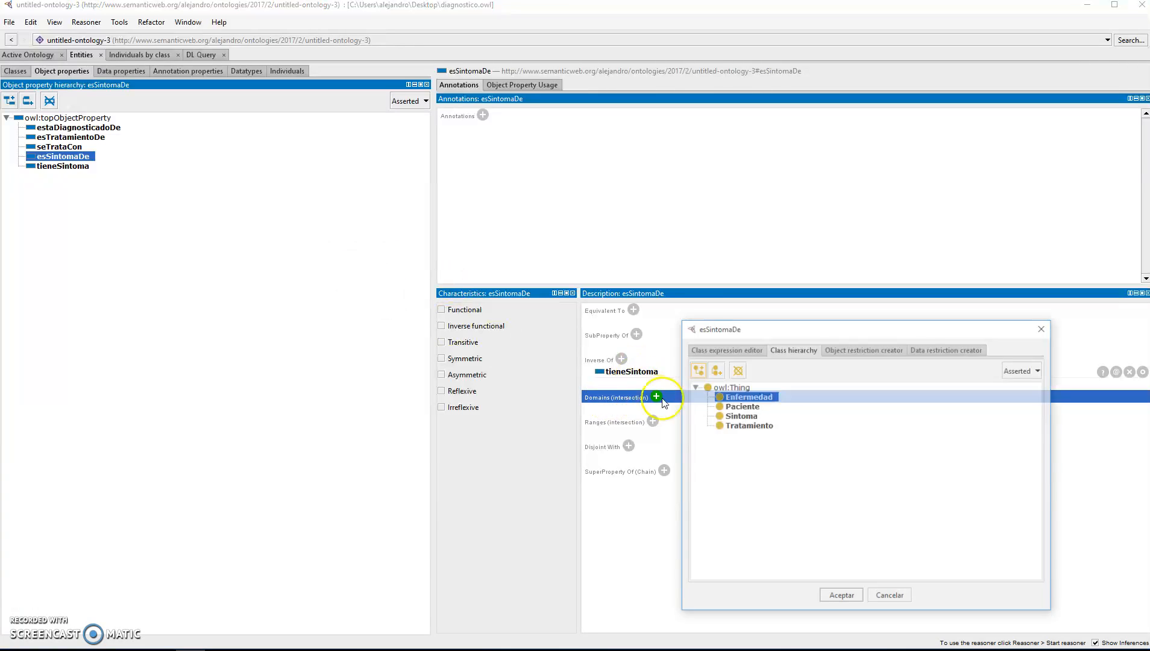
pyautogui.click(740, 416)
pyautogui.click(841, 597)
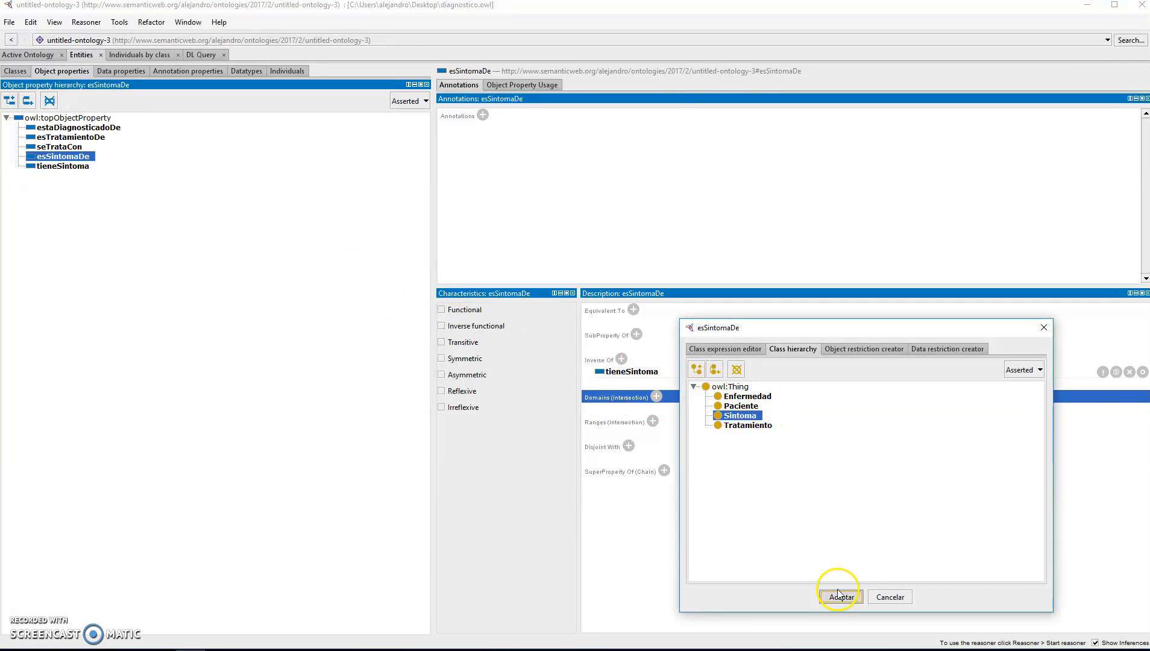
pyautogui.click(653, 434)
pyautogui.click(747, 396)
pyautogui.click(843, 597)
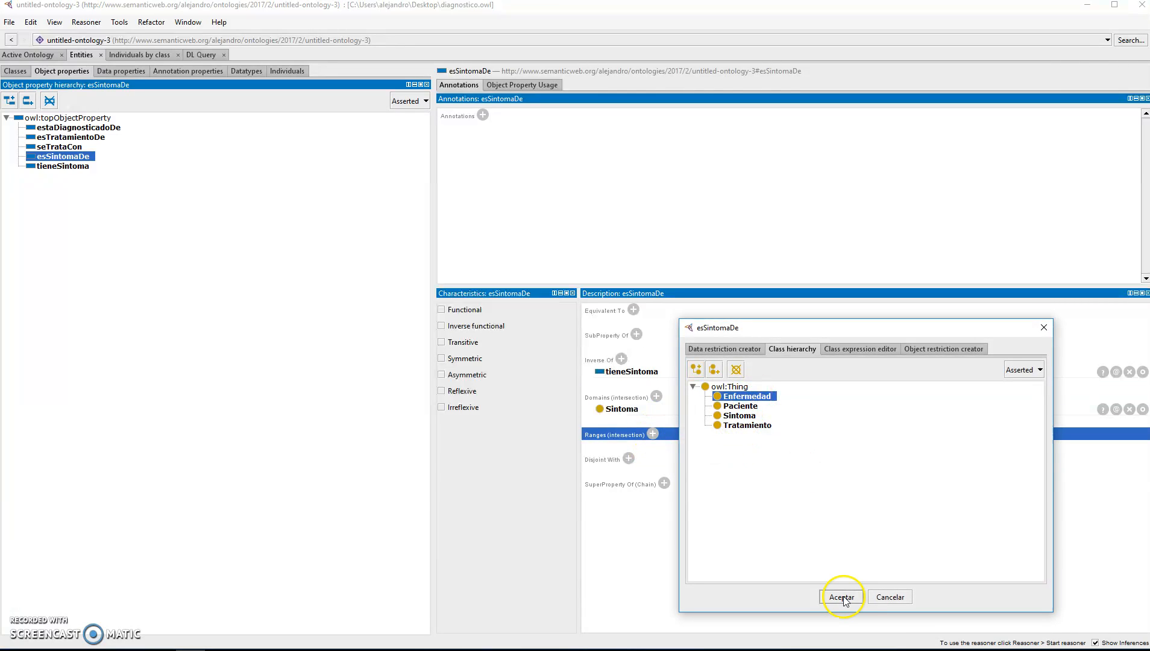
pyautogui.click(842, 597)
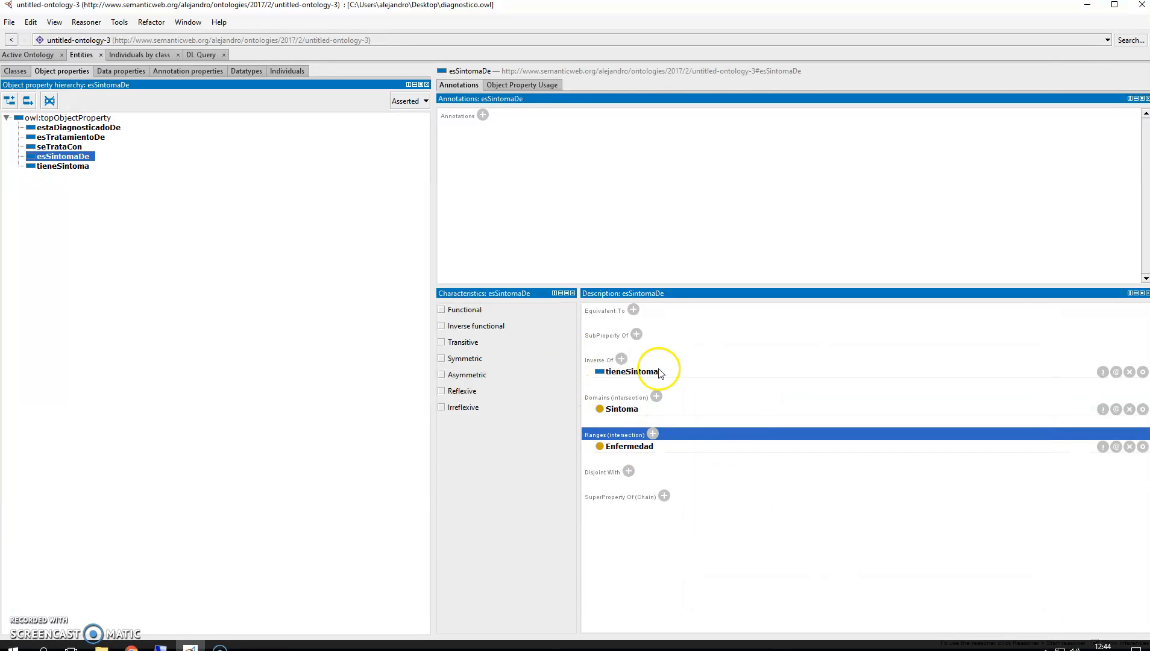
pyautogui.click(50, 168)
pyautogui.click(57, 159)
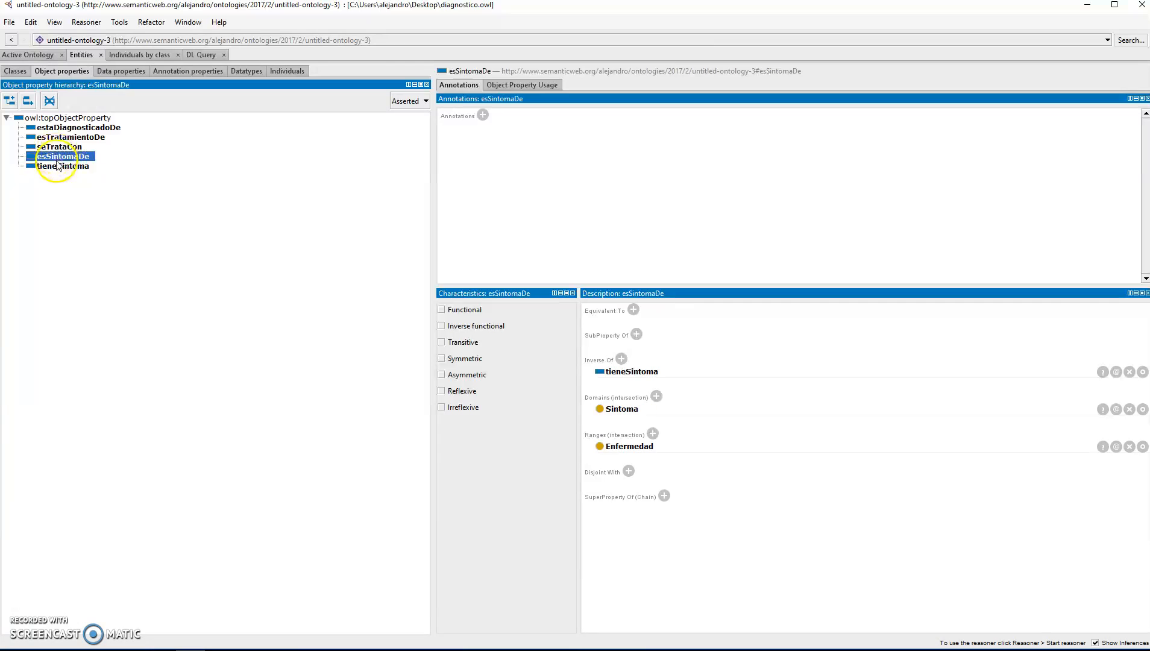
# Give seTrataCon the domain Enfermedad and the range Tratamiento.
pyautogui.click(59, 149)
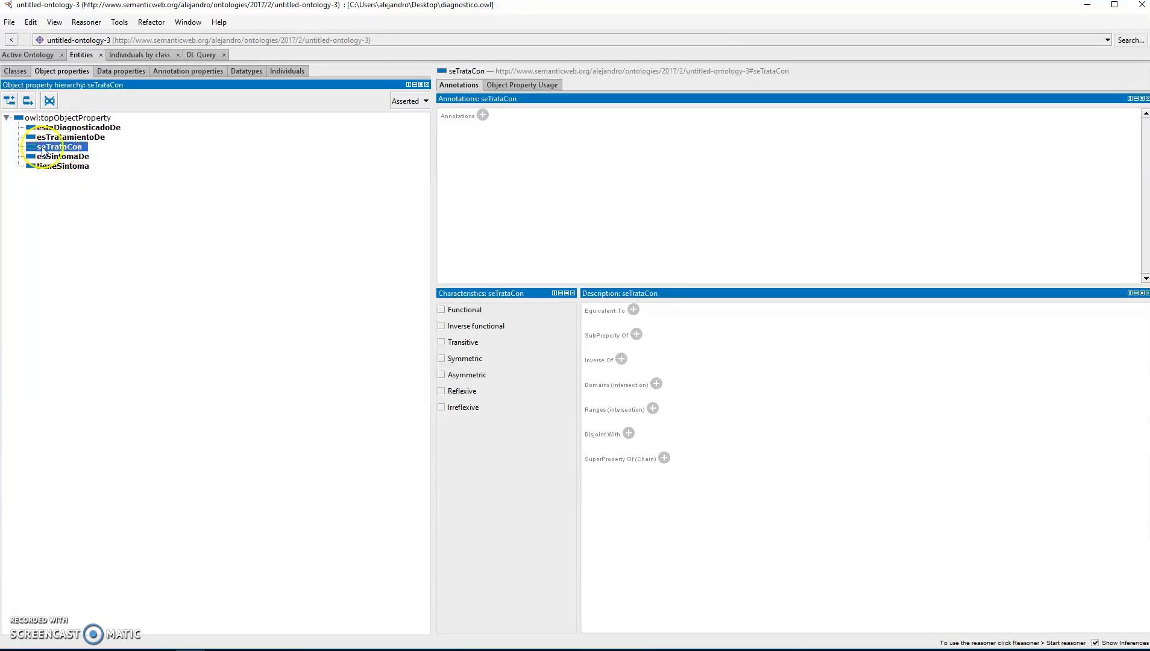
pyautogui.click(656, 384)
pyautogui.click(742, 415)
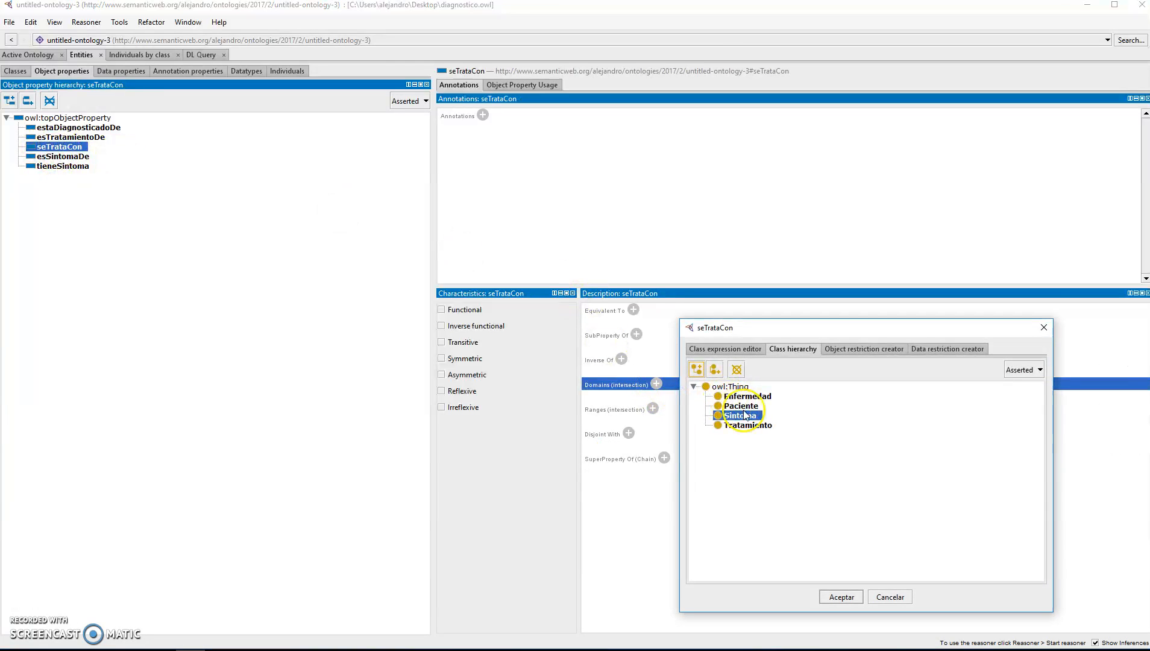
pyautogui.click(747, 396)
pyautogui.click(841, 597)
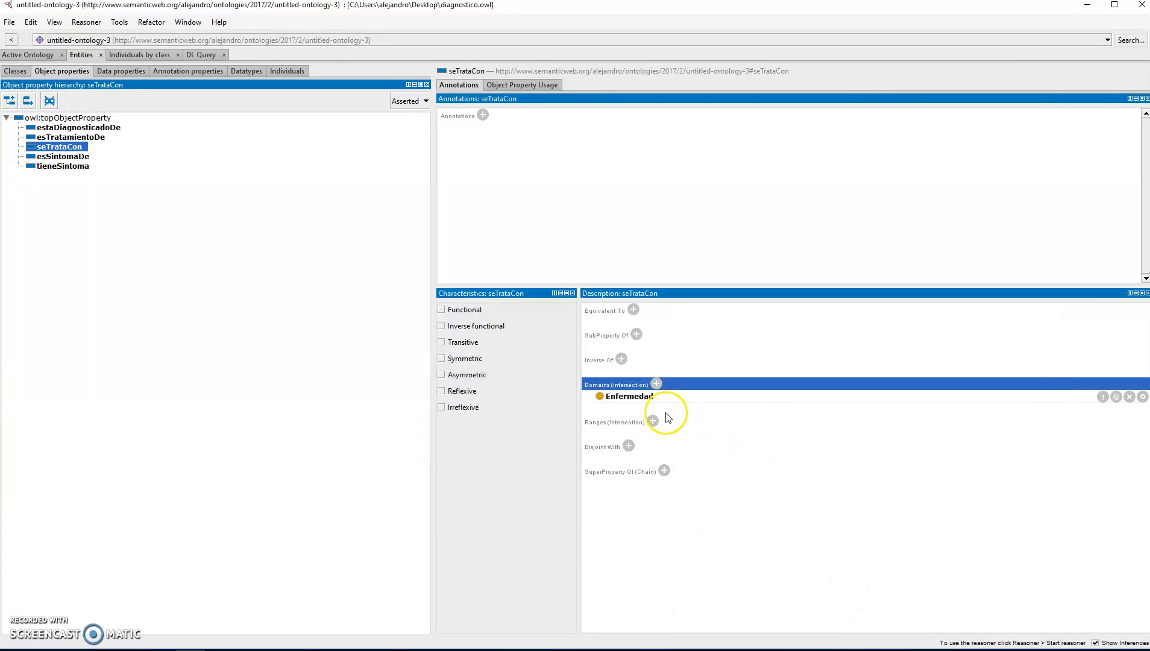
pyautogui.click(653, 422)
pyautogui.click(749, 425)
pyautogui.click(841, 594)
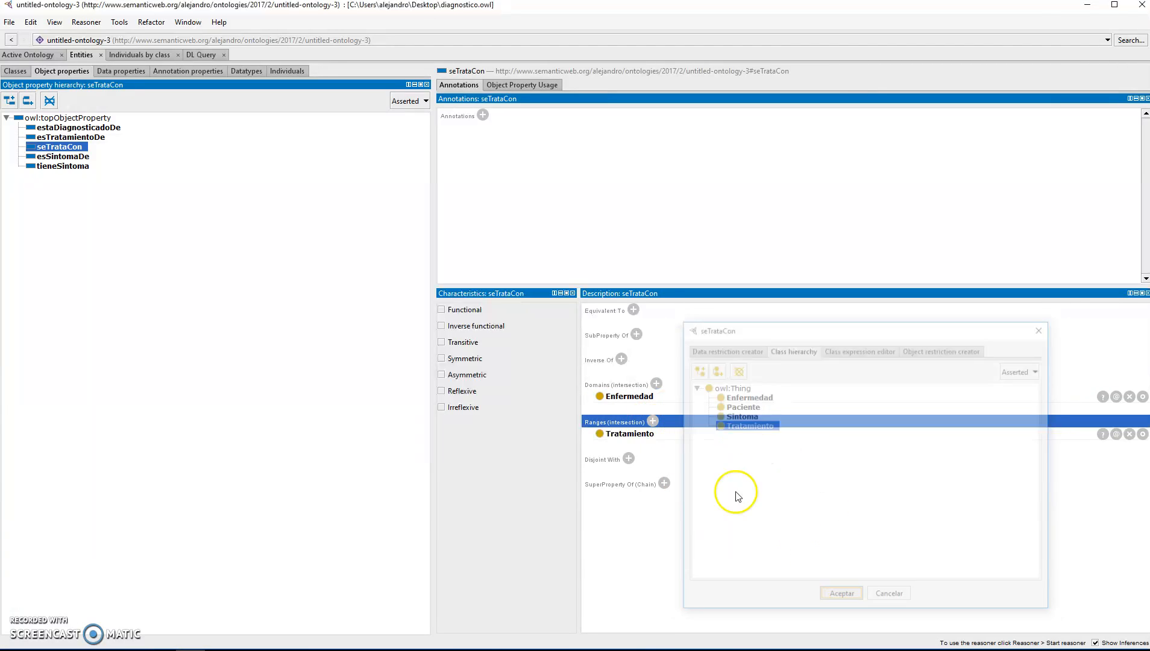
# Give esTratamientoDe the domain Tratamiento and the range Enfermedad.
pyautogui.click(90, 137)
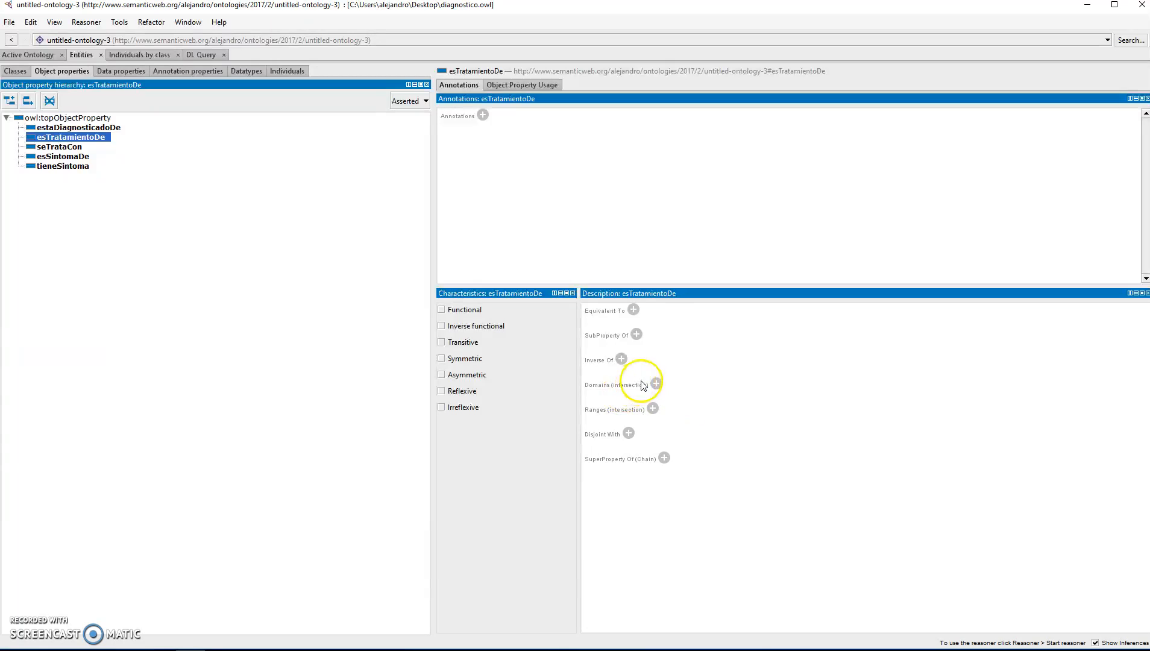
pyautogui.click(657, 384)
pyautogui.click(748, 426)
pyautogui.click(841, 597)
pyautogui.click(653, 421)
pyautogui.click(748, 396)
pyautogui.click(841, 596)
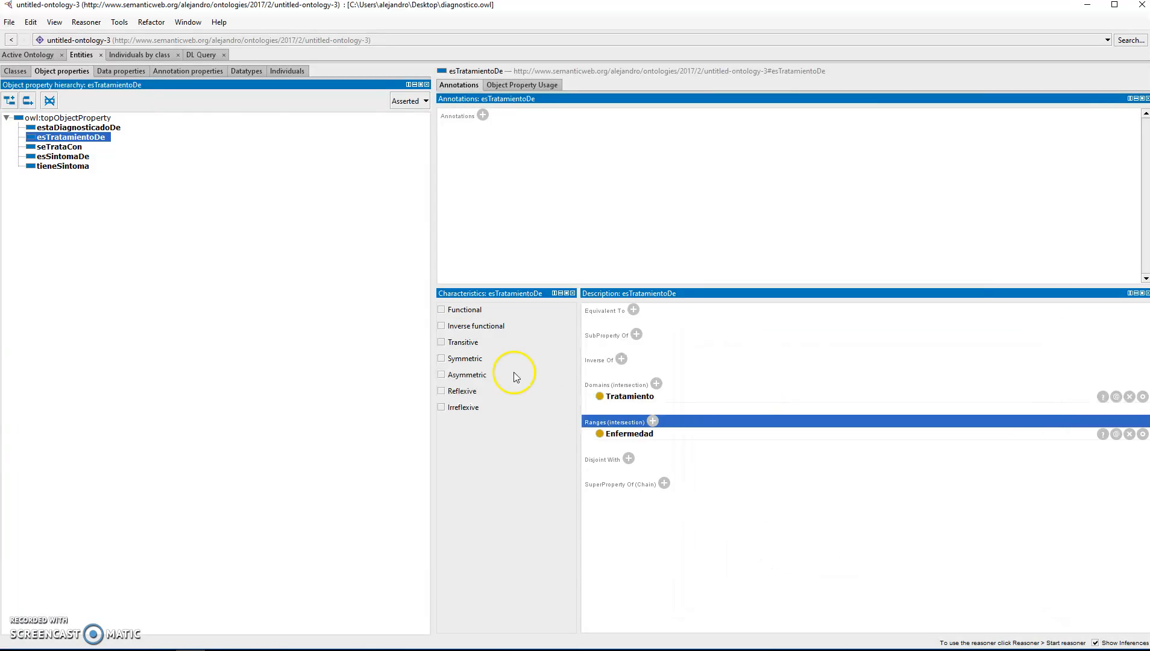
# Give estaDiagnosticadoDe the domain Paciente and the range Enfermedad.
pyautogui.click(117, 128)
pyautogui.click(657, 384)
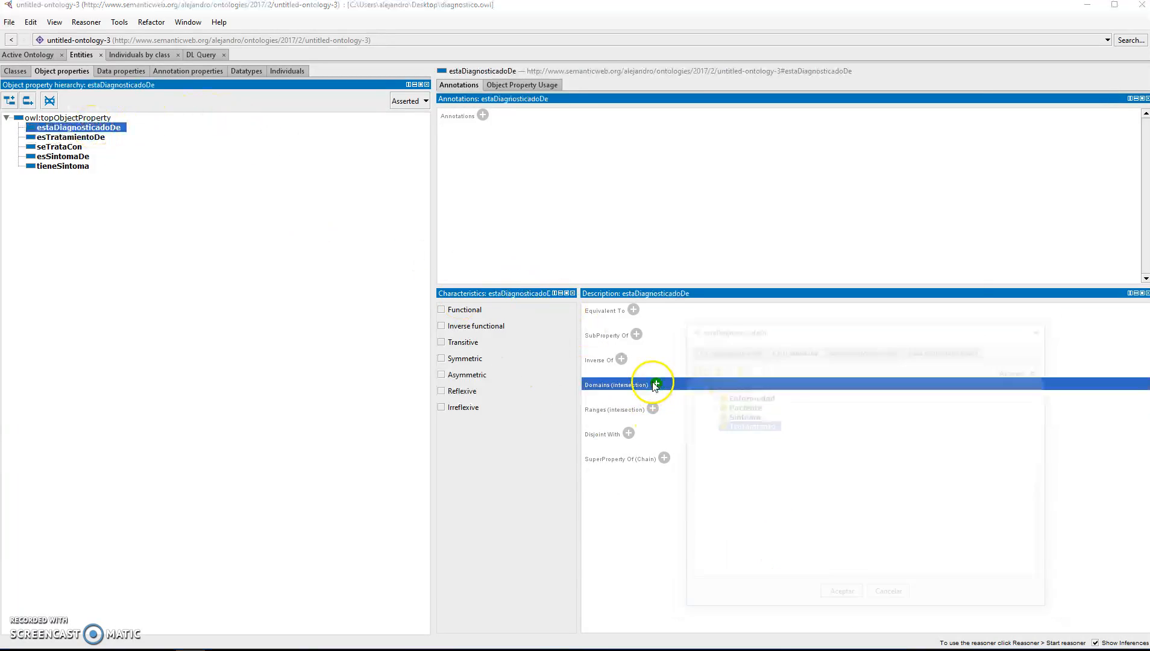
pyautogui.click(743, 407)
pyautogui.click(841, 595)
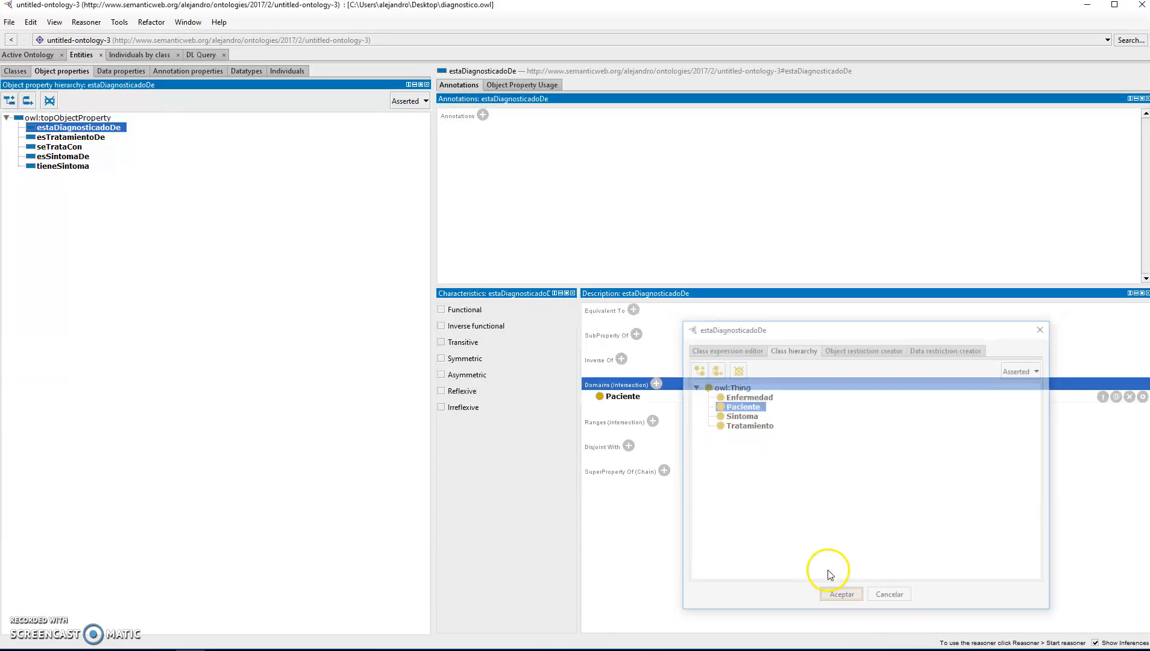
pyautogui.click(652, 421)
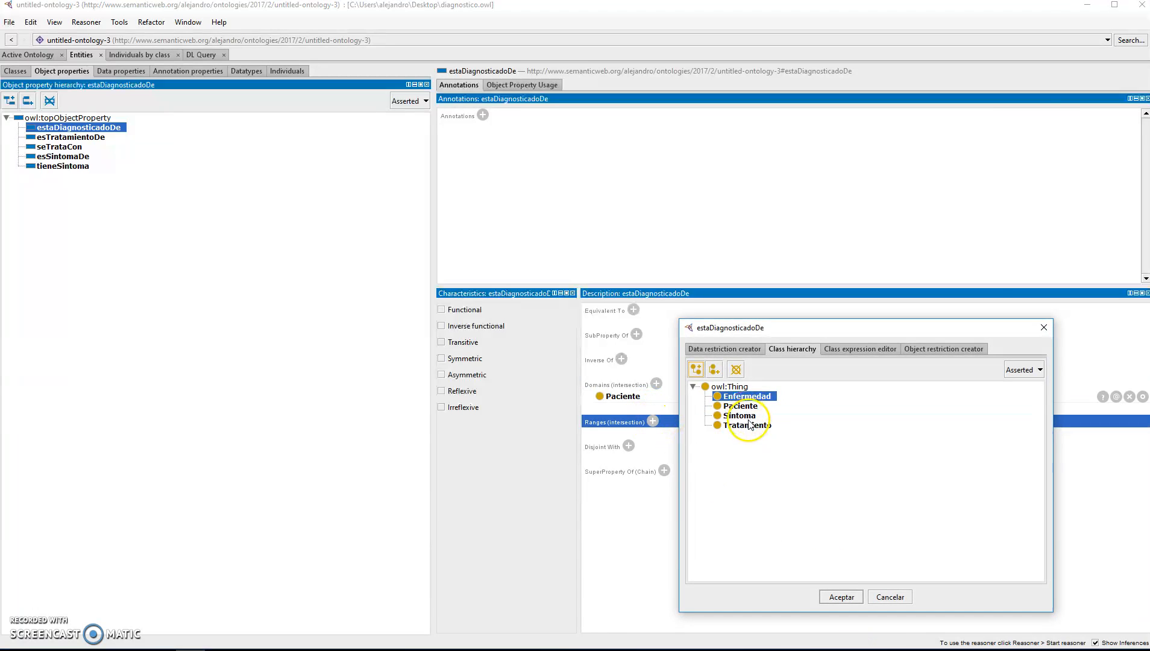
pyautogui.click(839, 597)
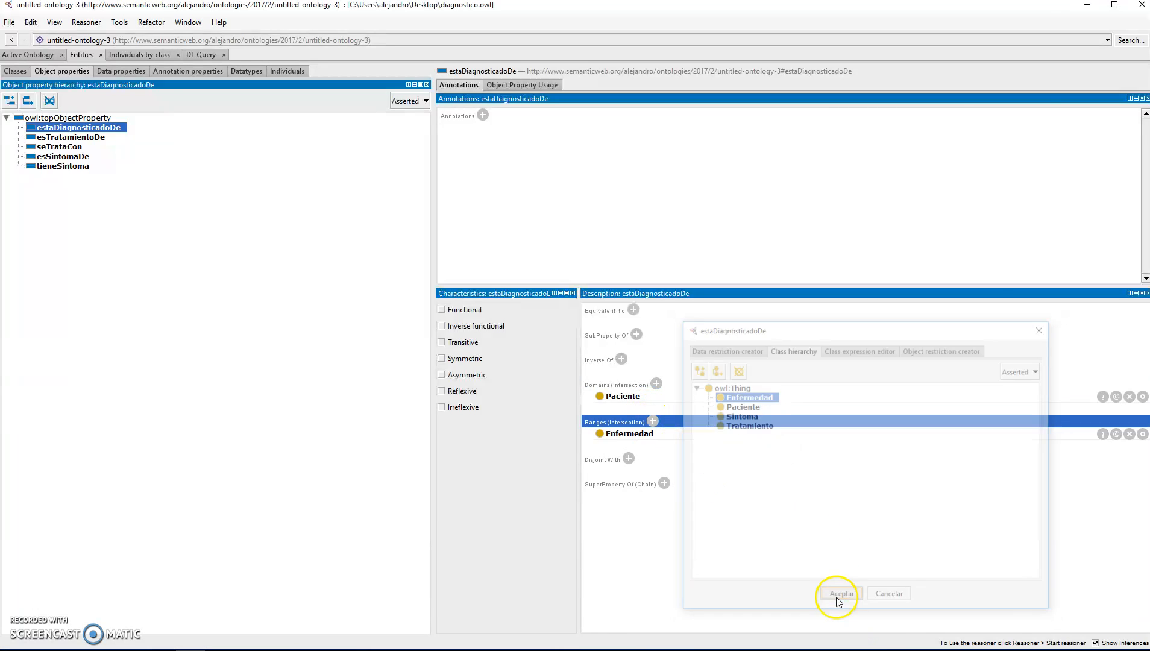
pyautogui.click(9, 22)
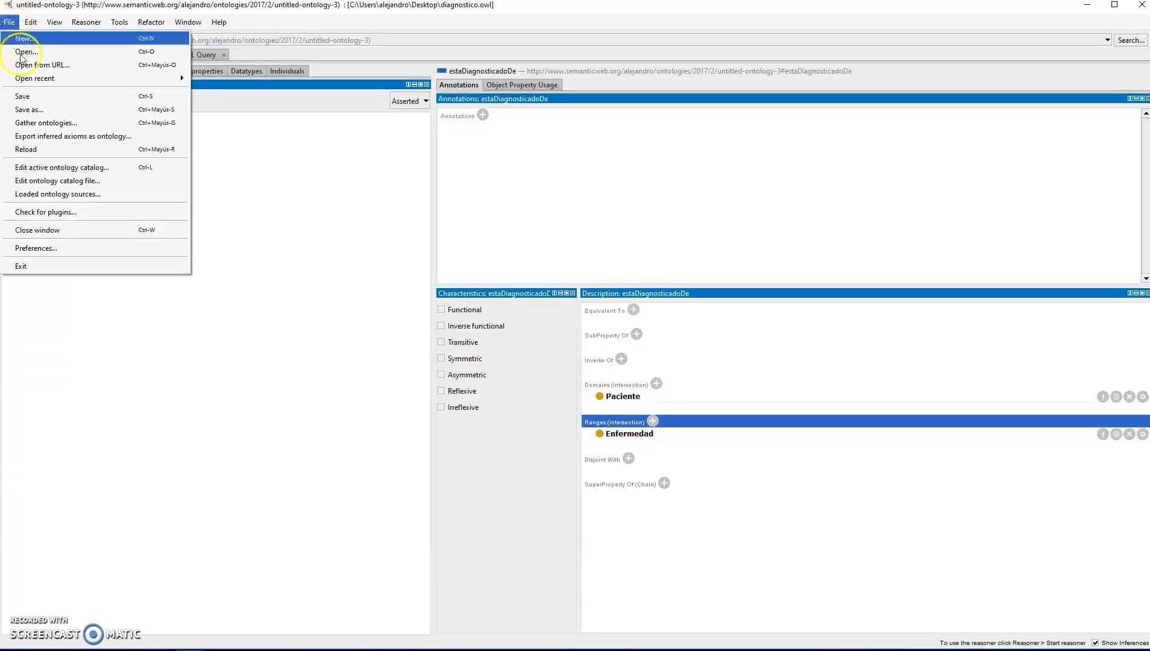
# Save the ontology, review each object property's domain and range, then view the Individuals list.
pyautogui.click(27, 96)
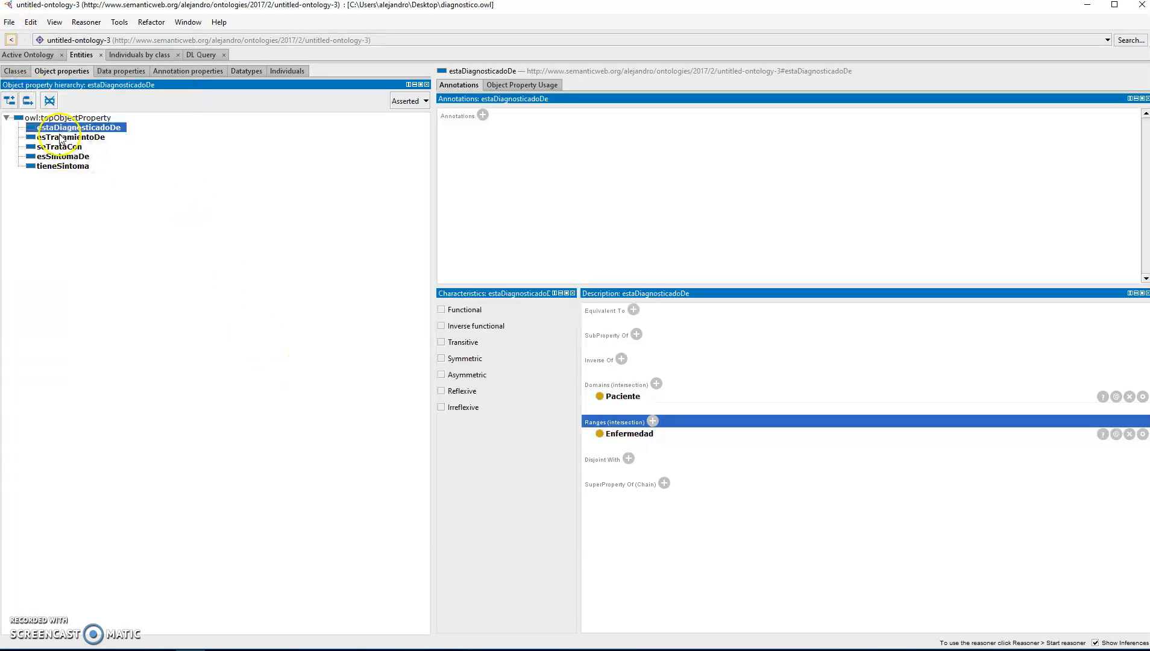
pyautogui.click(61, 156)
pyautogui.click(56, 167)
pyautogui.click(60, 156)
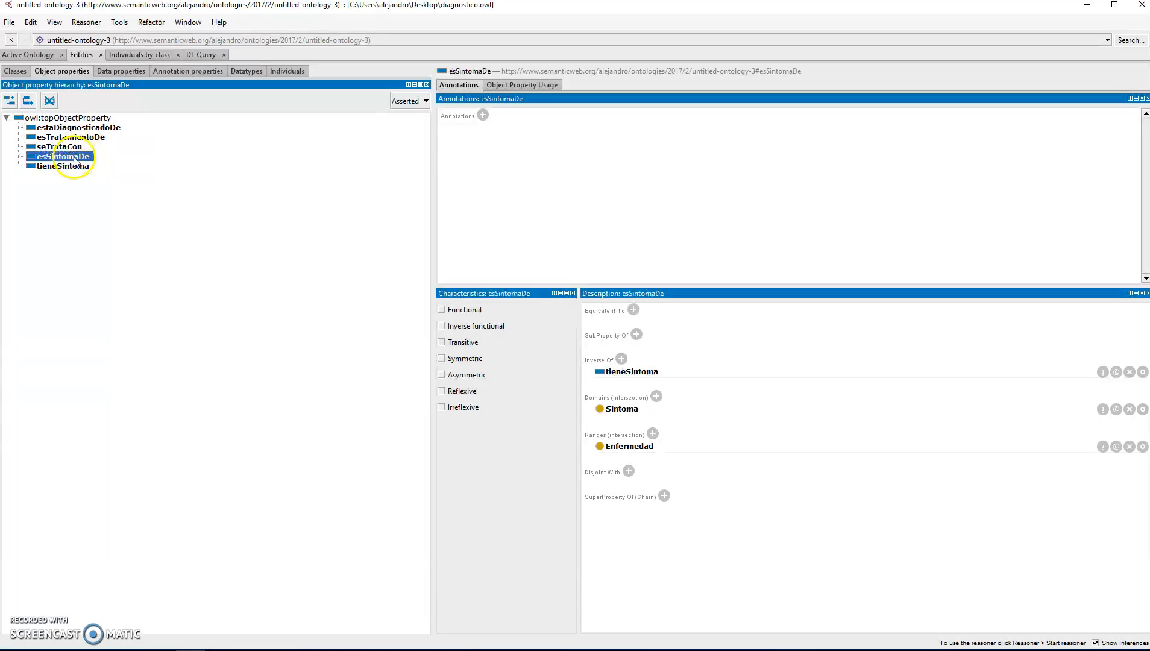
pyautogui.click(67, 146)
pyautogui.click(66, 137)
pyautogui.click(66, 127)
pyautogui.click(66, 146)
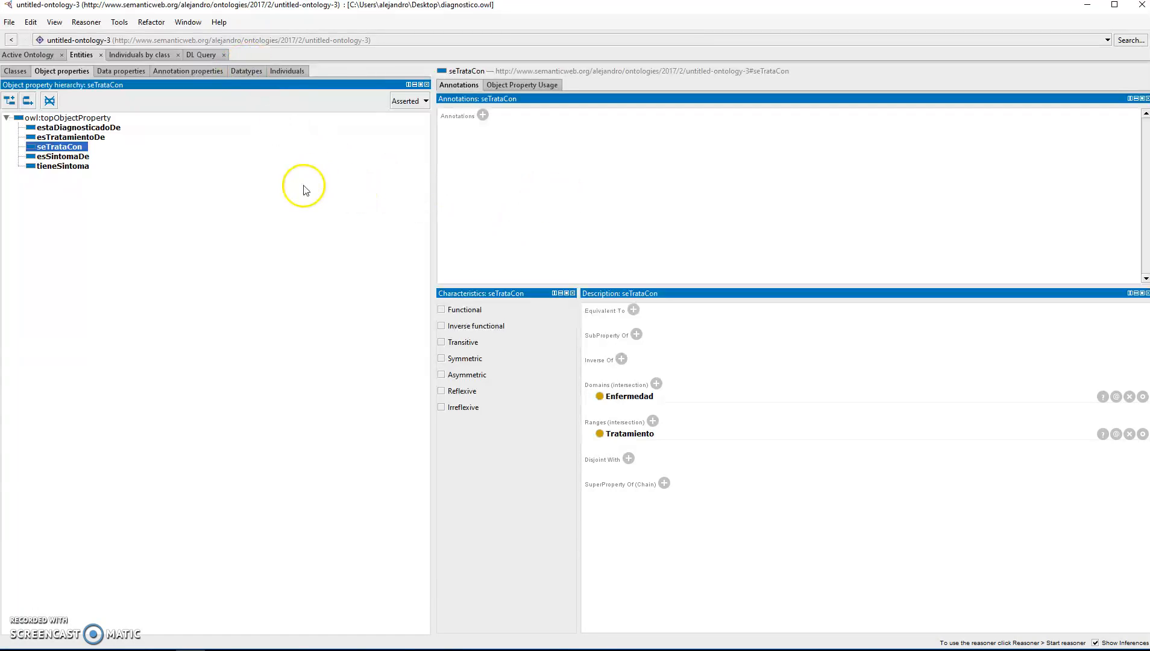
pyautogui.click(286, 73)
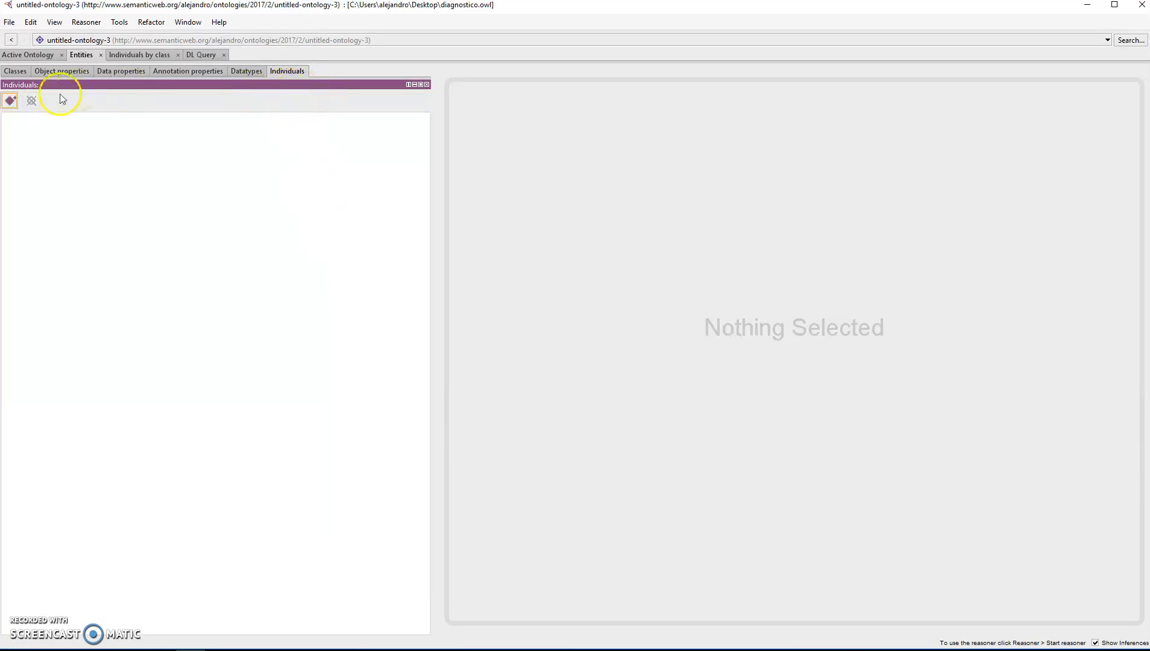
# Create a new individual named Pac1.
pyautogui.click(11, 101)
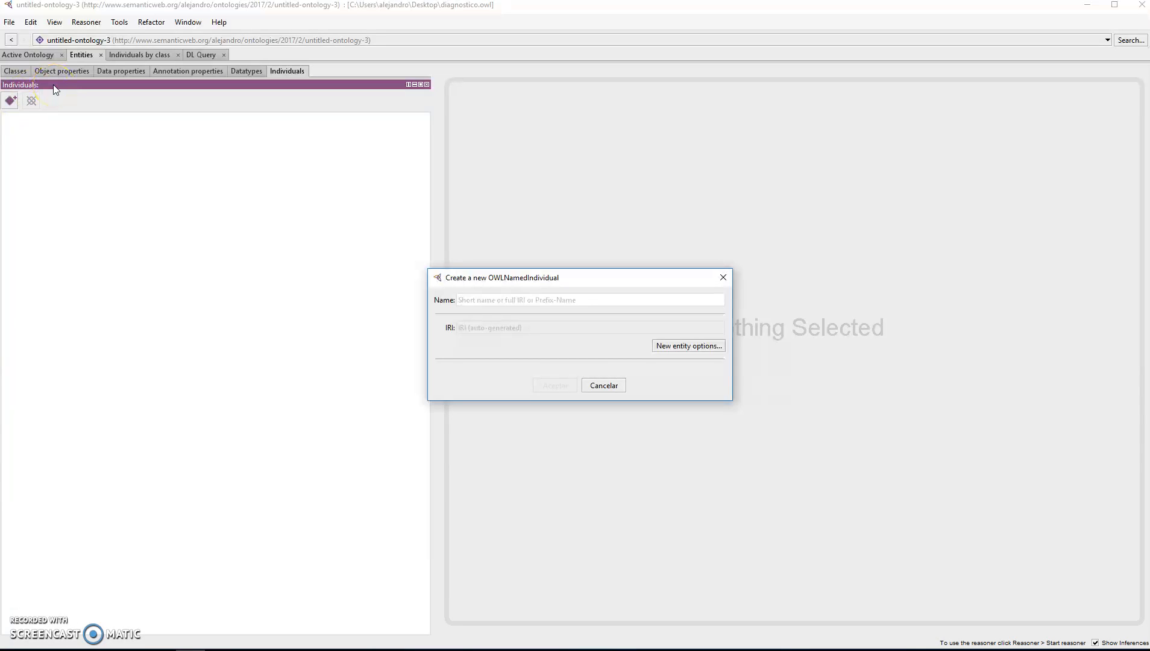
pyautogui.write('Pac1')
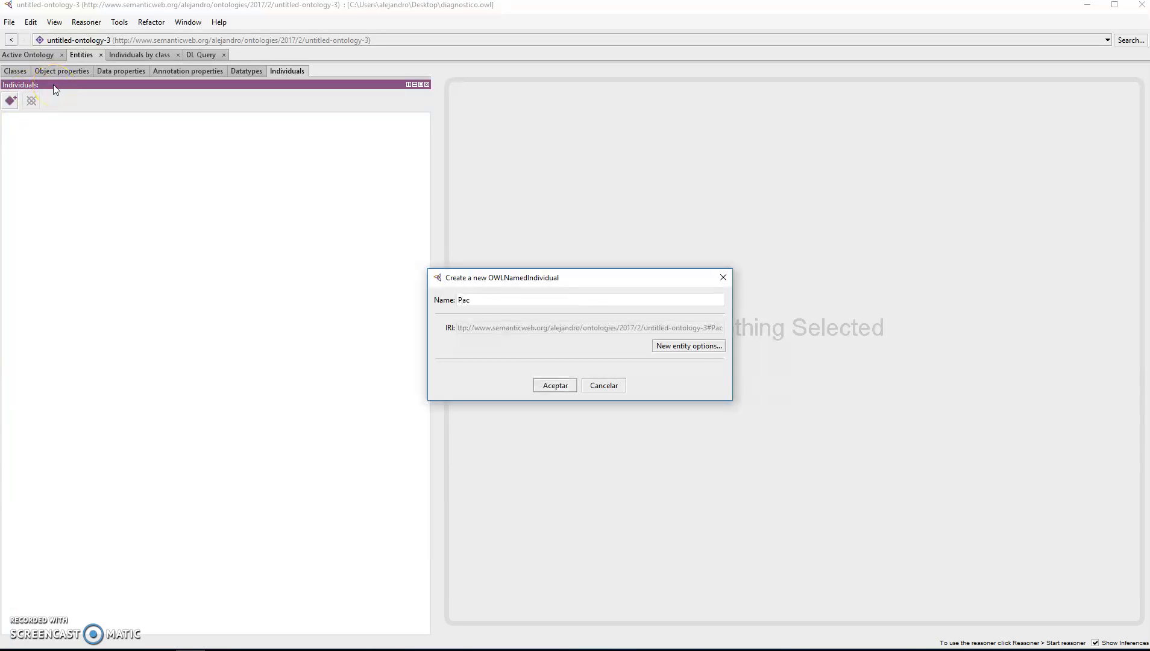
pyautogui.click(555, 386)
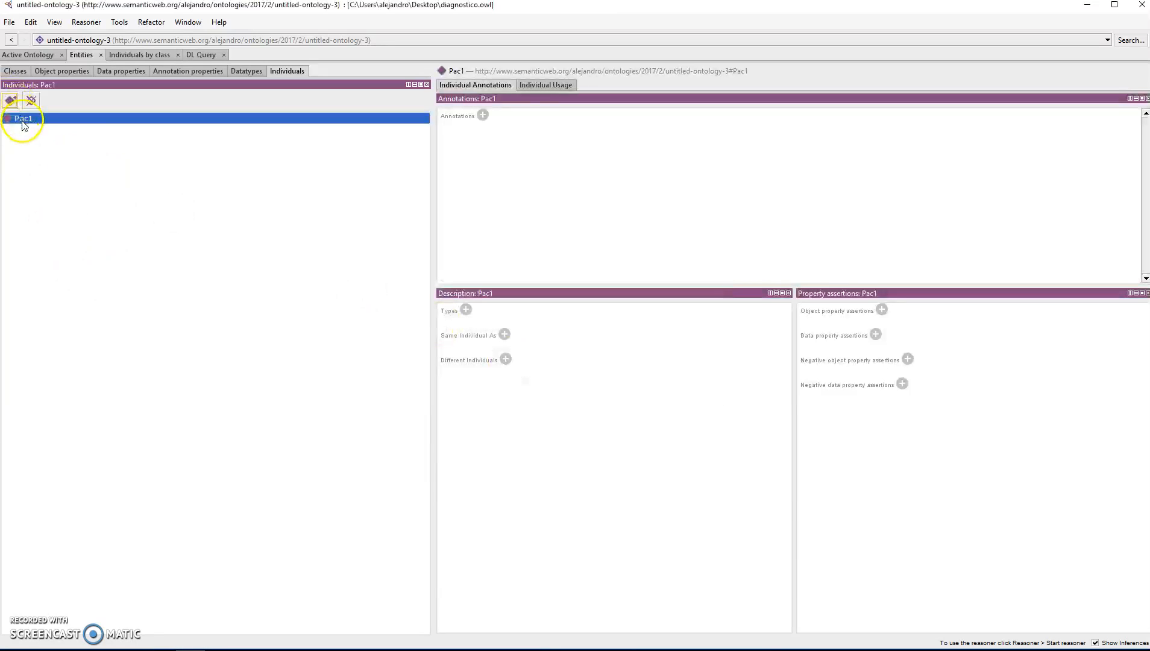
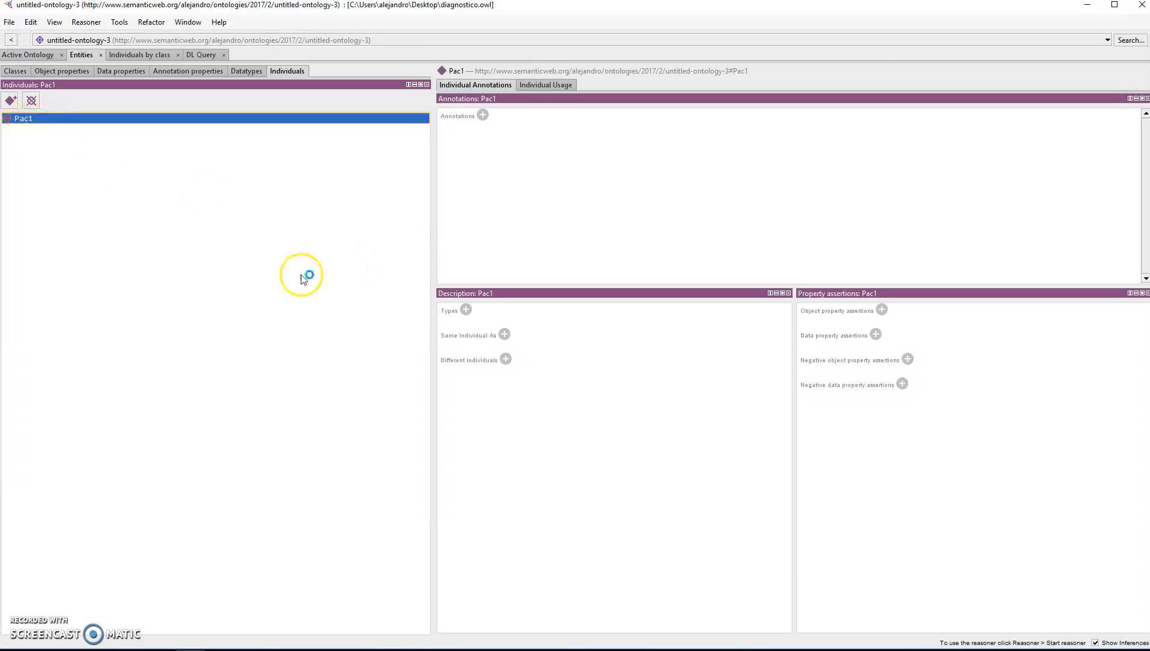
# Assign the class Paciente as Pac1's type.
pyautogui.click(468, 310)
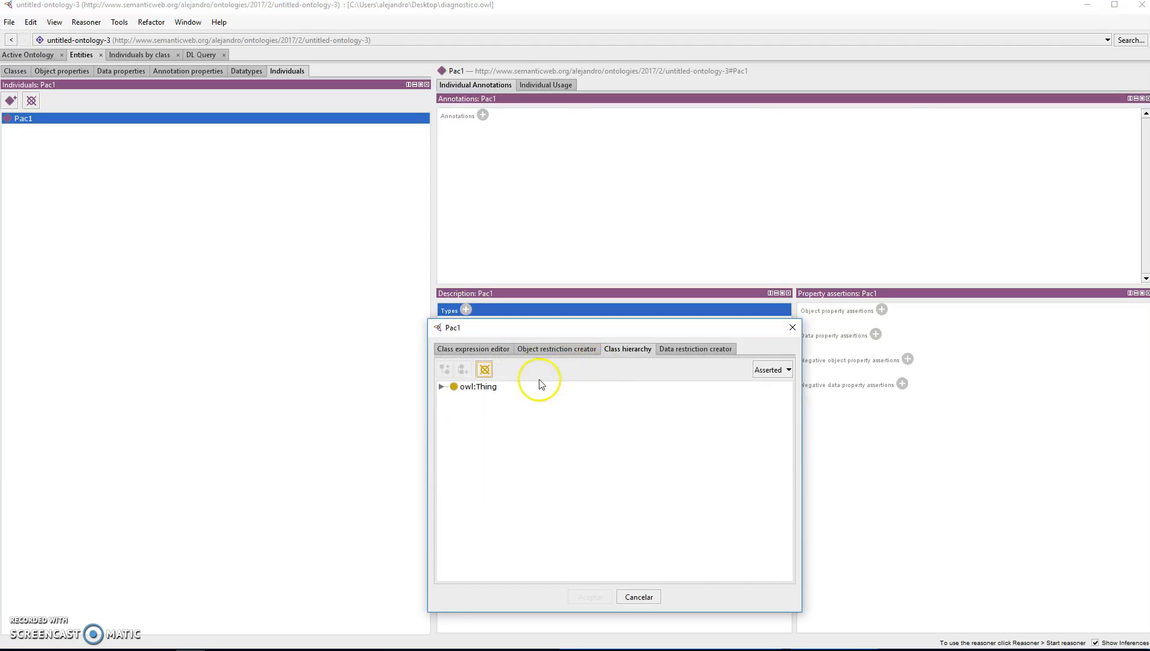
pyautogui.click(443, 387)
pyautogui.click(482, 406)
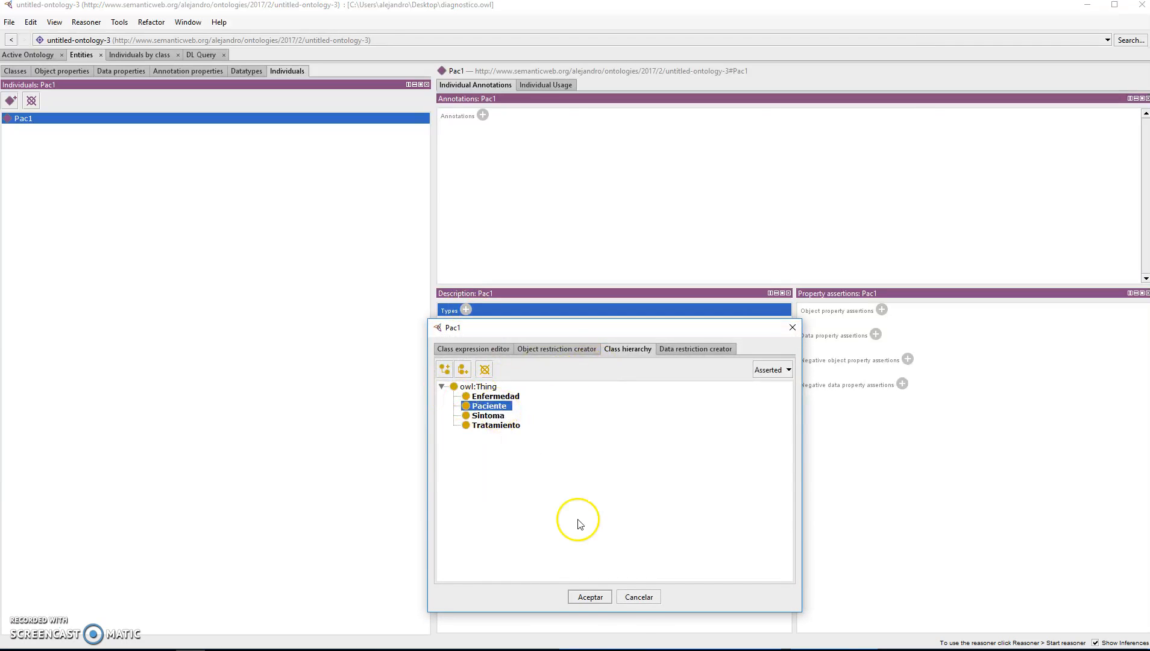
pyautogui.click(590, 597)
pyautogui.click(684, 373)
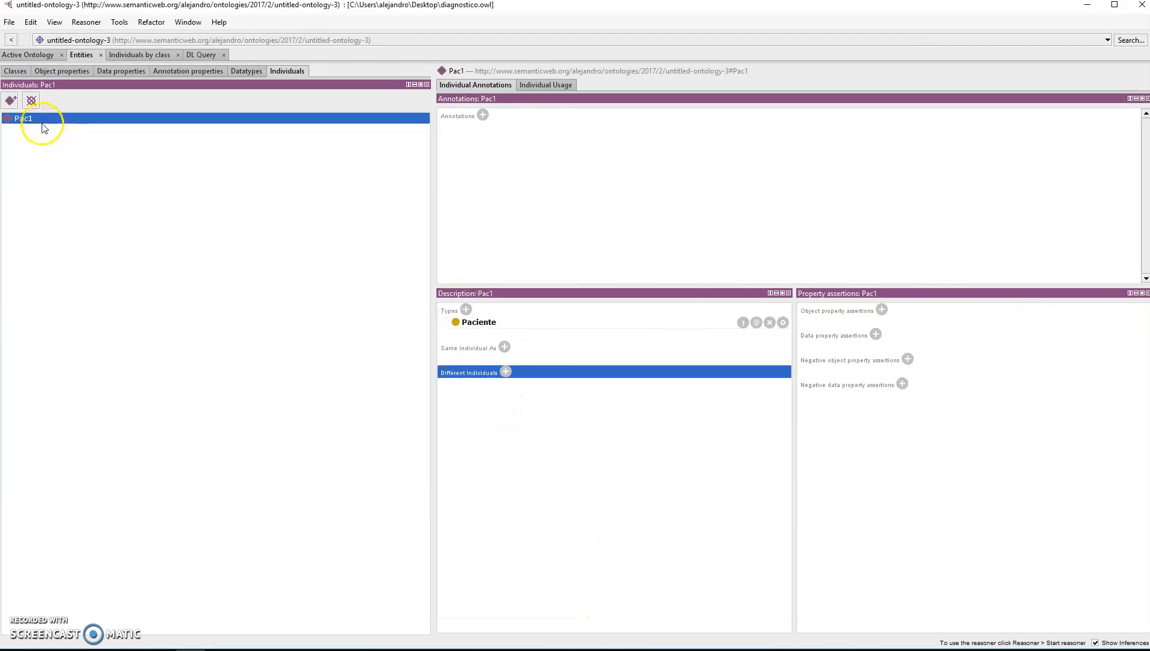
# Create individual Pac2 typed as Paciente, then start an object property assertion on Pac1.
pyautogui.click(20, 102)
pyautogui.write('Pac2')
pyautogui.press('Return')
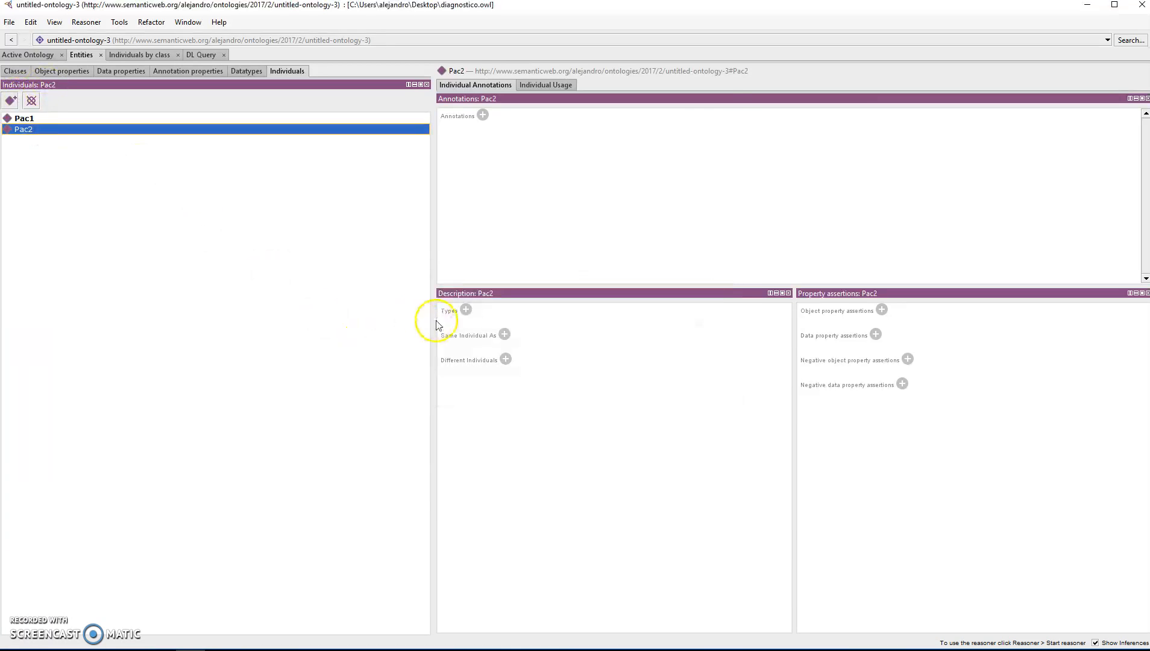
pyautogui.click(466, 309)
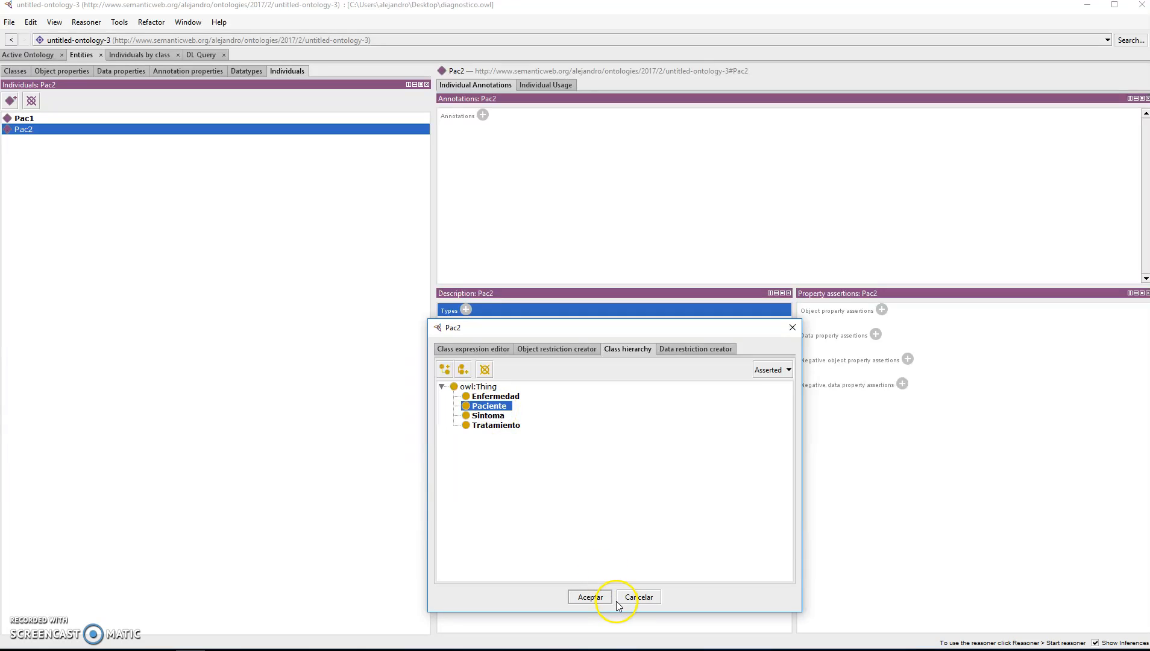
pyautogui.click(590, 596)
pyautogui.click(40, 121)
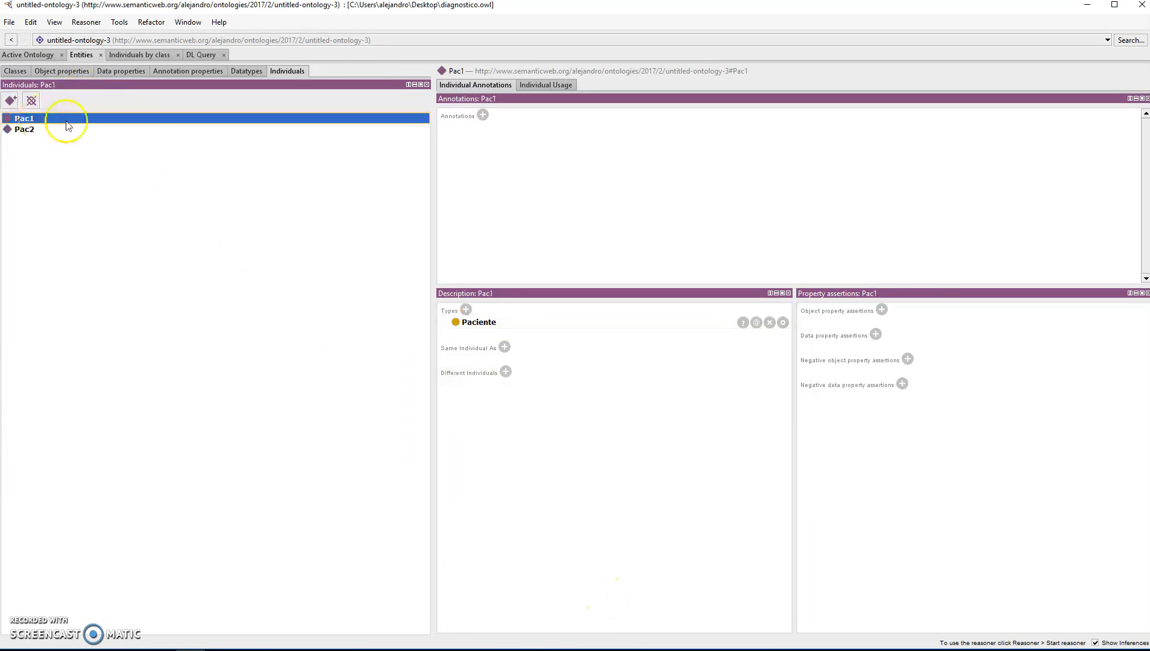
pyautogui.click(881, 310)
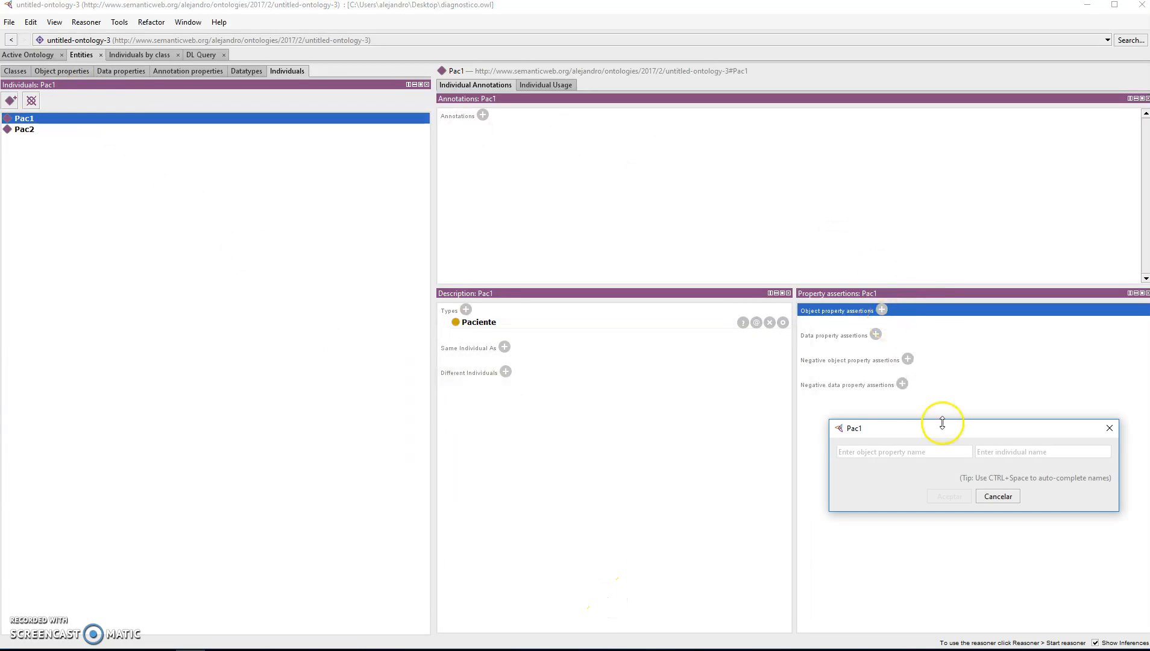
# Cancel the object property assertion and give Pac1 a nombre value with the patient's name as xsd:string.
pyautogui.moveTo(910, 433); pyautogui.dragTo(597, 321)
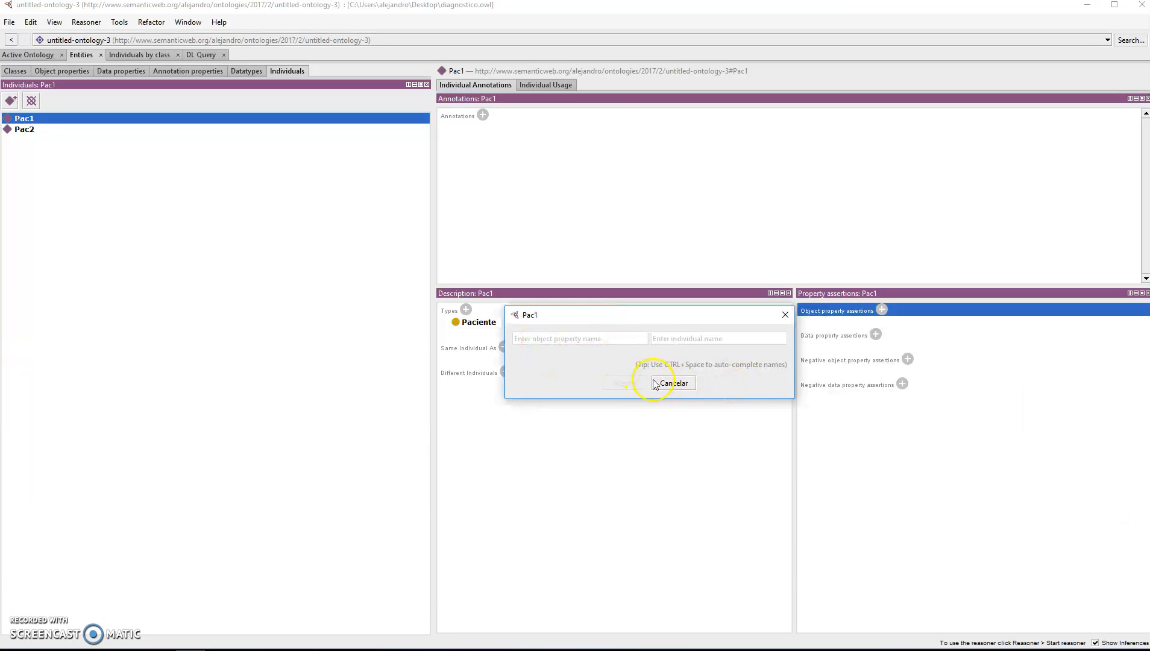
pyautogui.click(785, 315)
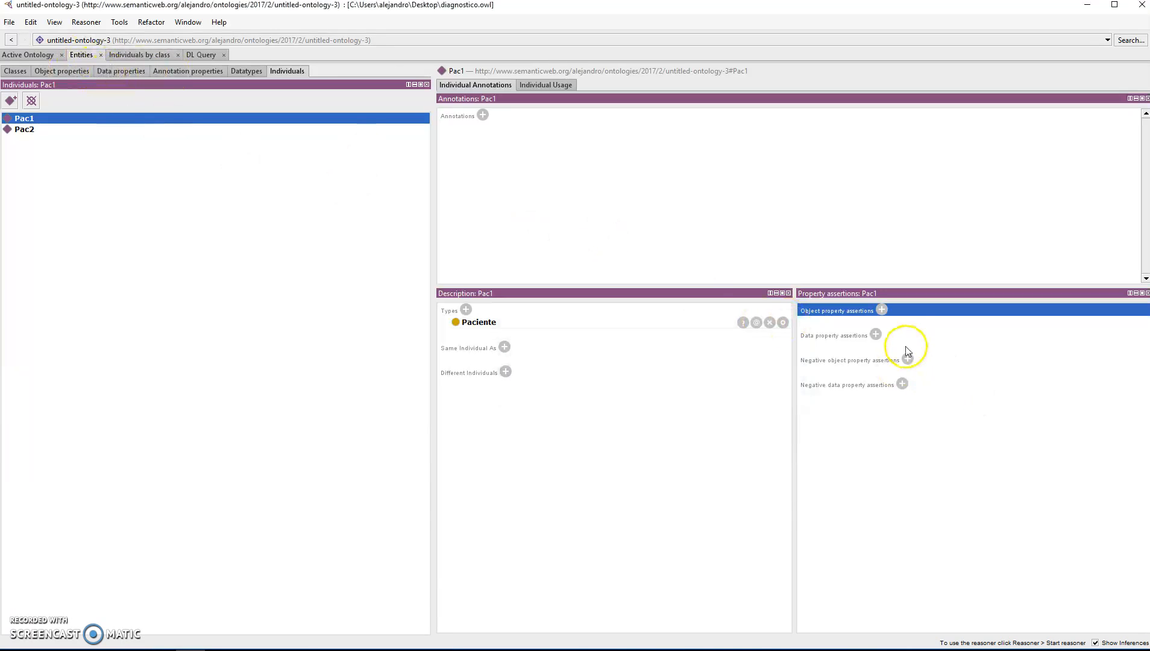
pyautogui.click(876, 335)
pyautogui.click(690, 355)
pyautogui.click(735, 383)
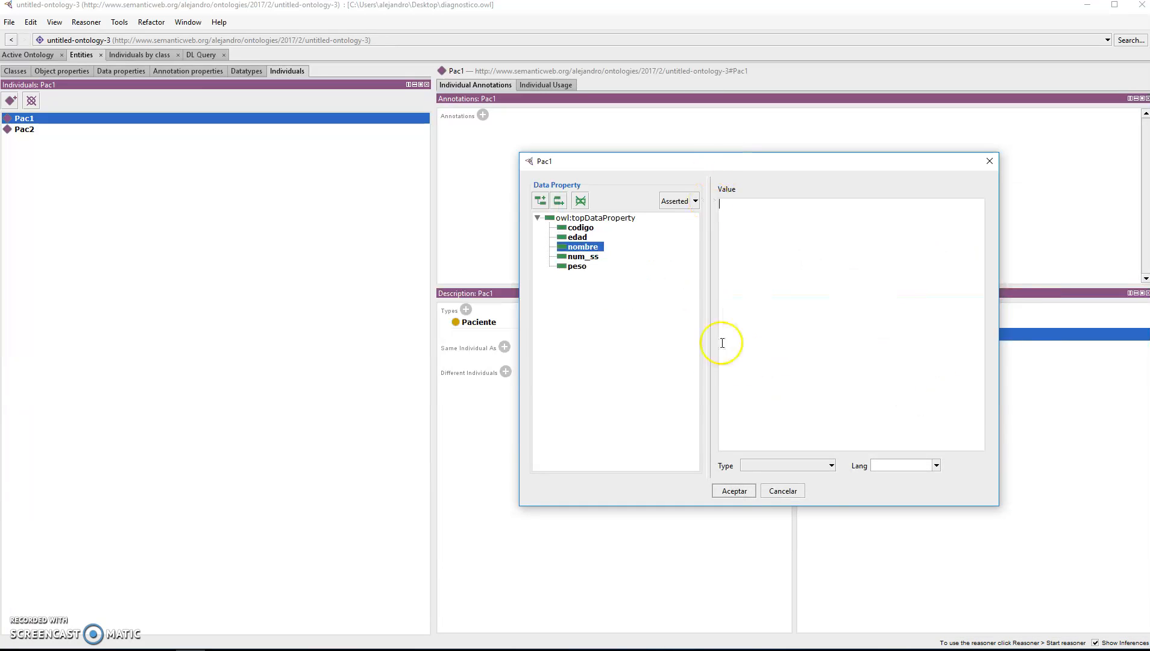
pyautogui.click(787, 465)
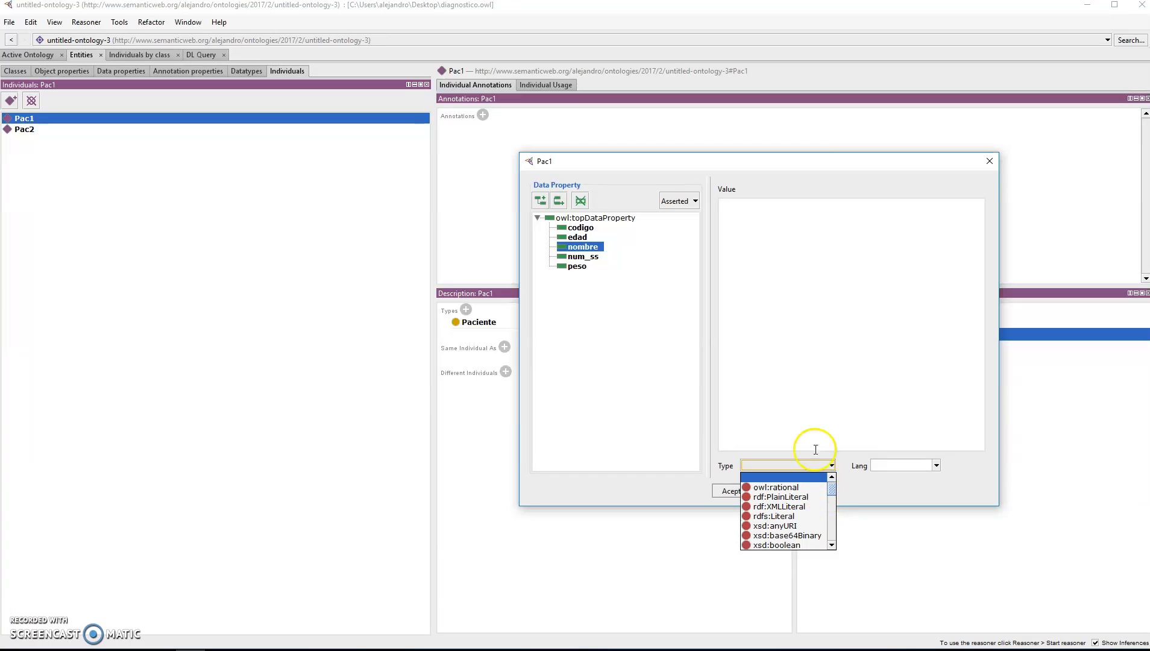
pyautogui.click(825, 346)
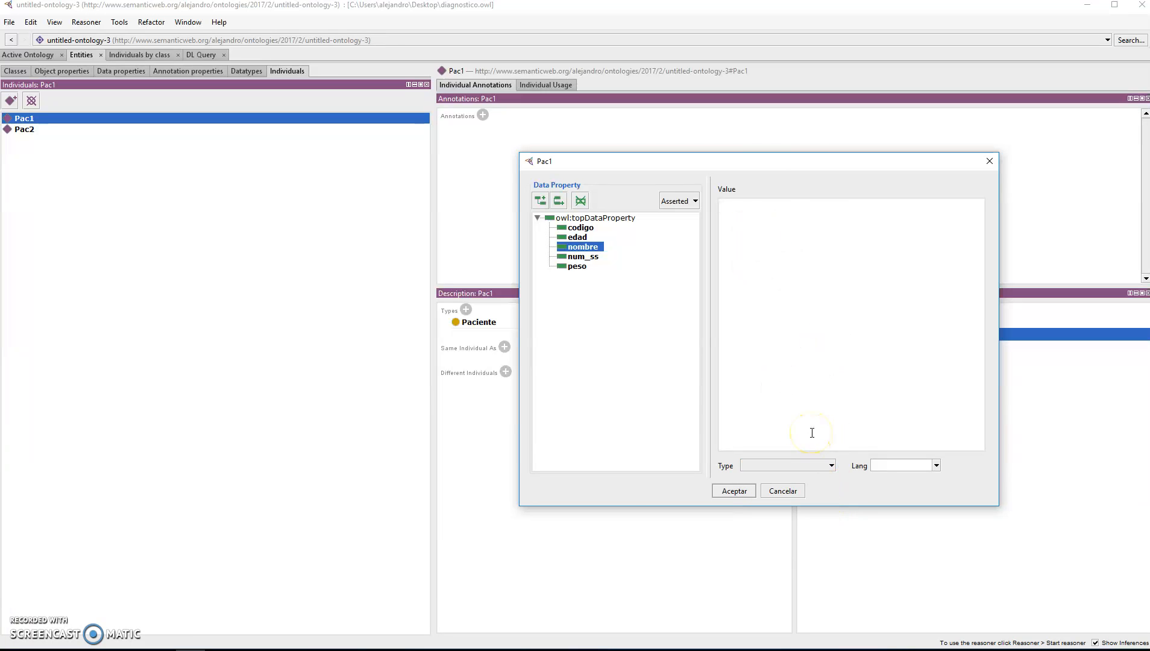
pyautogui.click(797, 465)
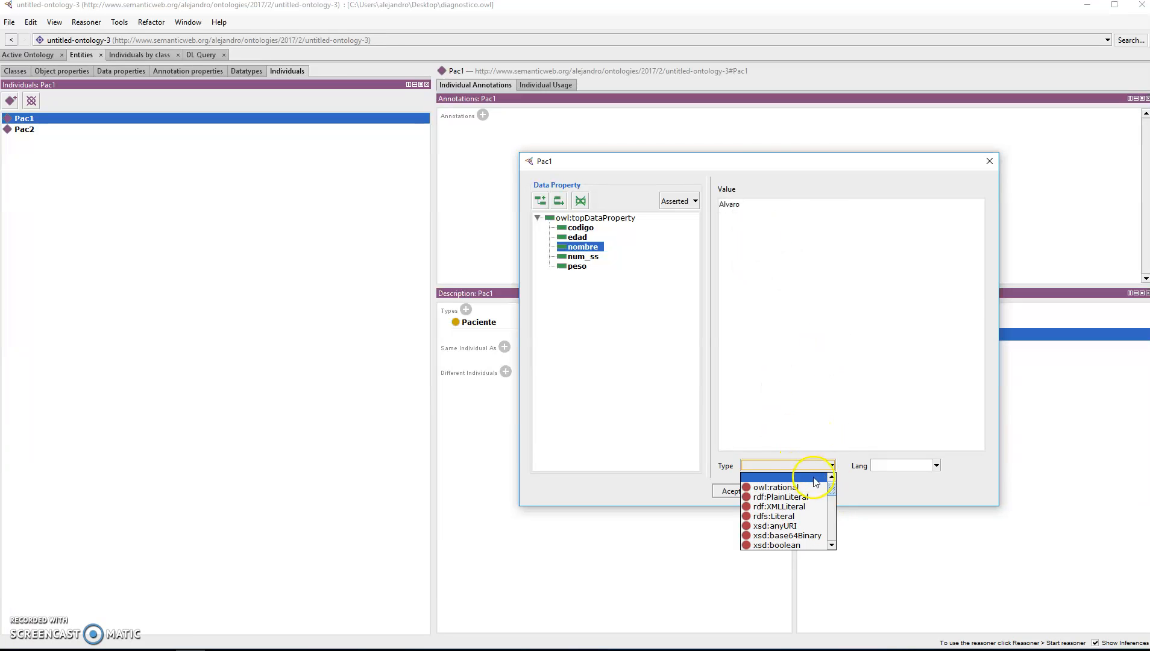
pyautogui.moveTo(830, 487); pyautogui.dragTo(830, 526)
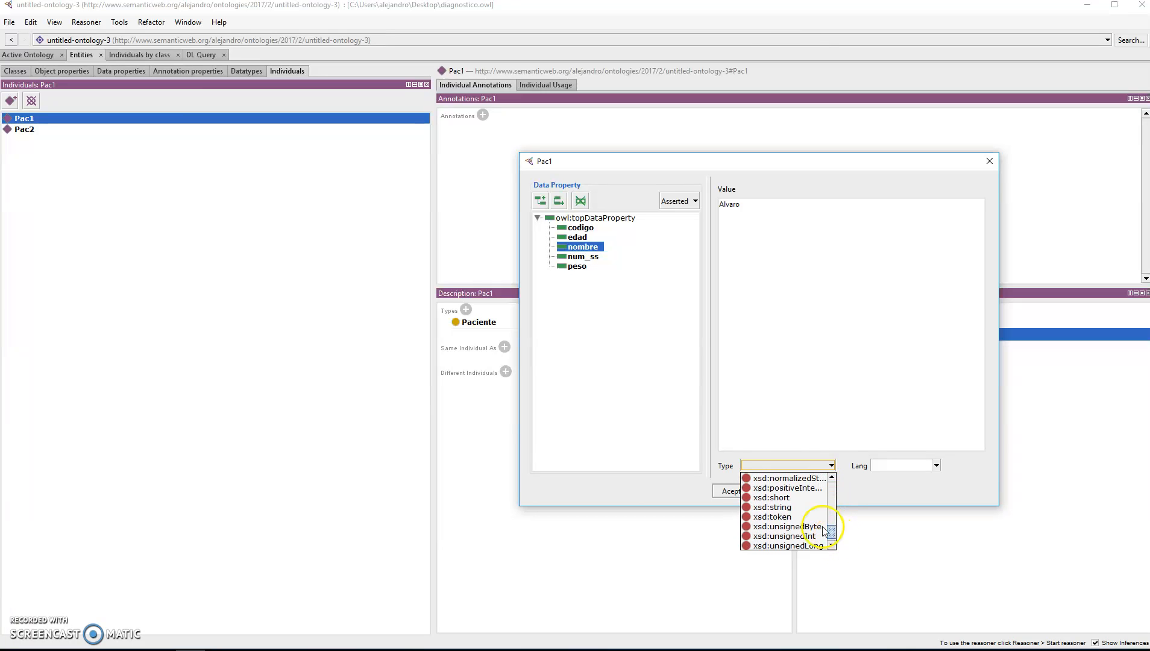
pyautogui.click(801, 505)
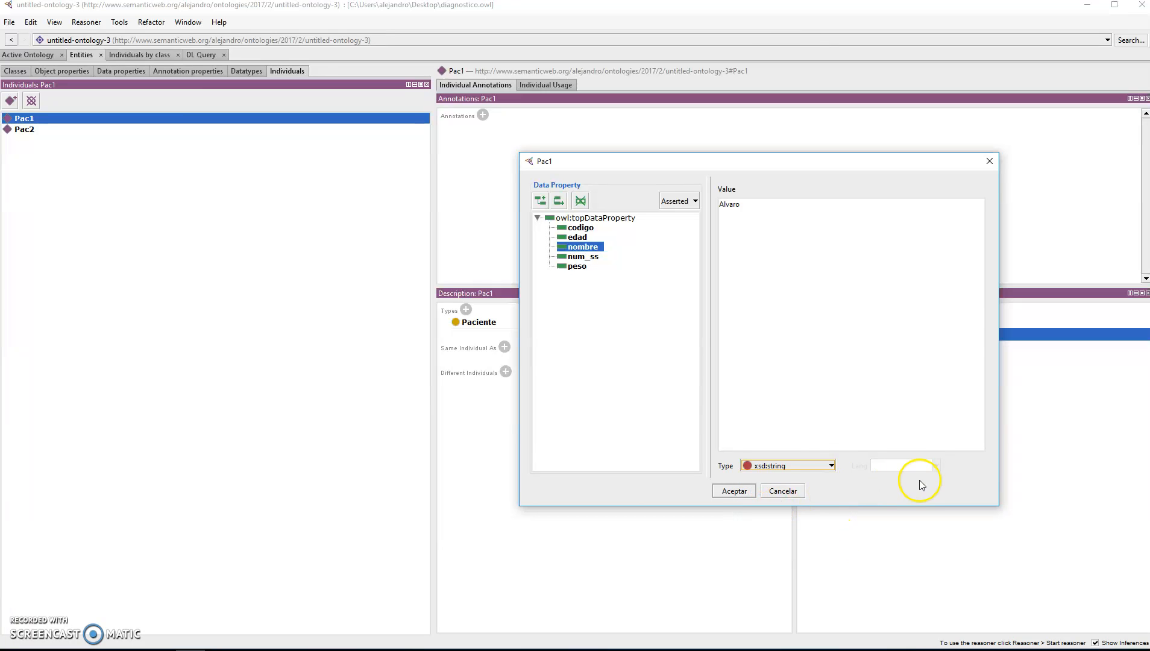
pyautogui.click(734, 492)
pyautogui.click(41, 128)
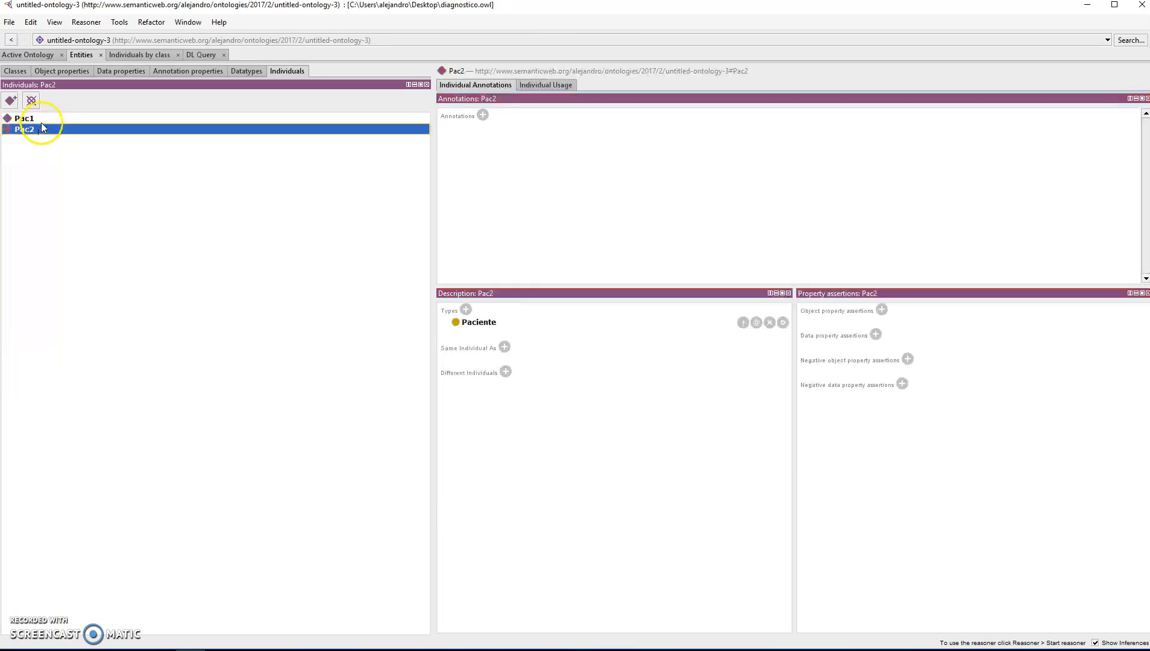
pyautogui.click(37, 119)
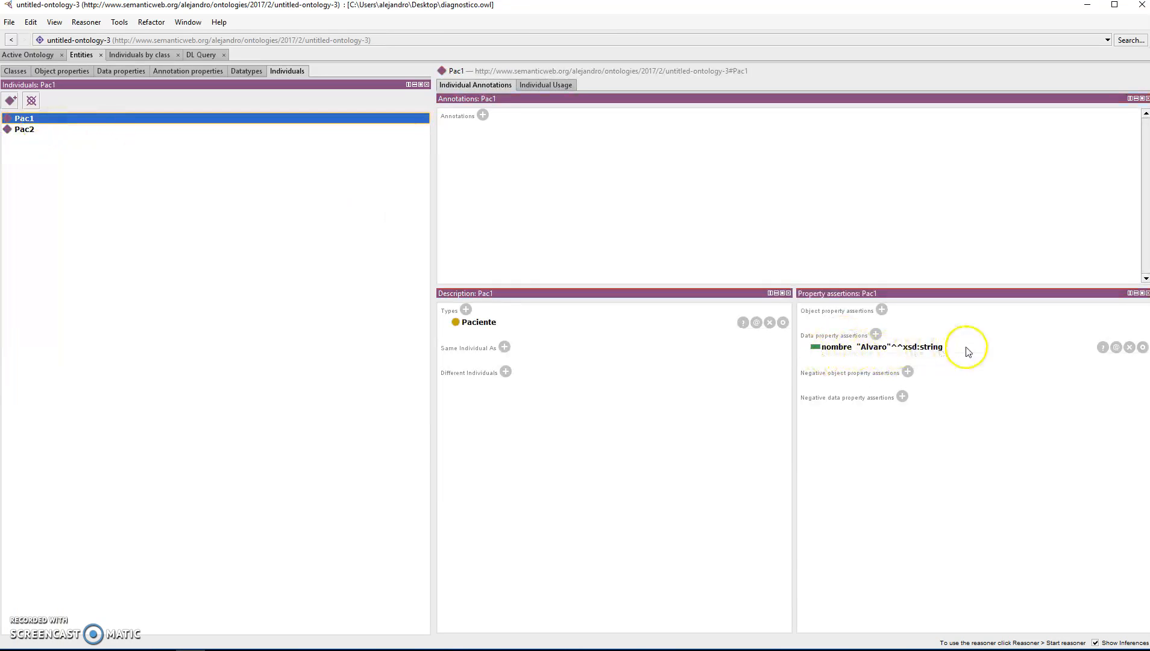
# Add the data assertion edad = 35 as xsd:int to Pac1.
pyautogui.click(876, 335)
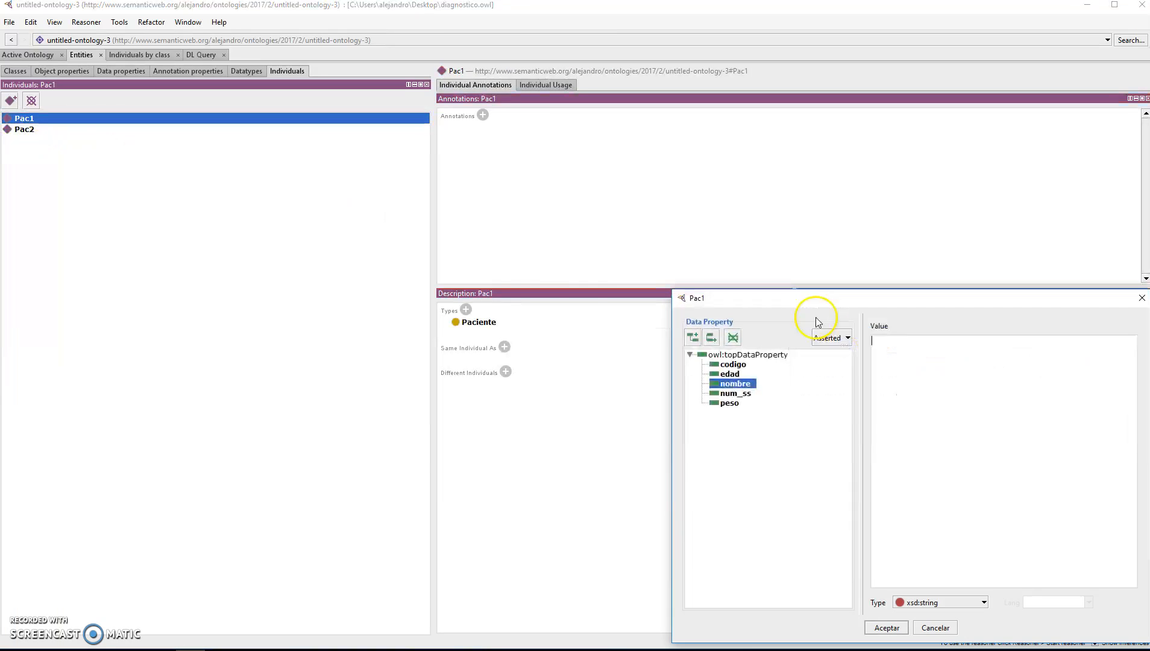
pyautogui.click(729, 373)
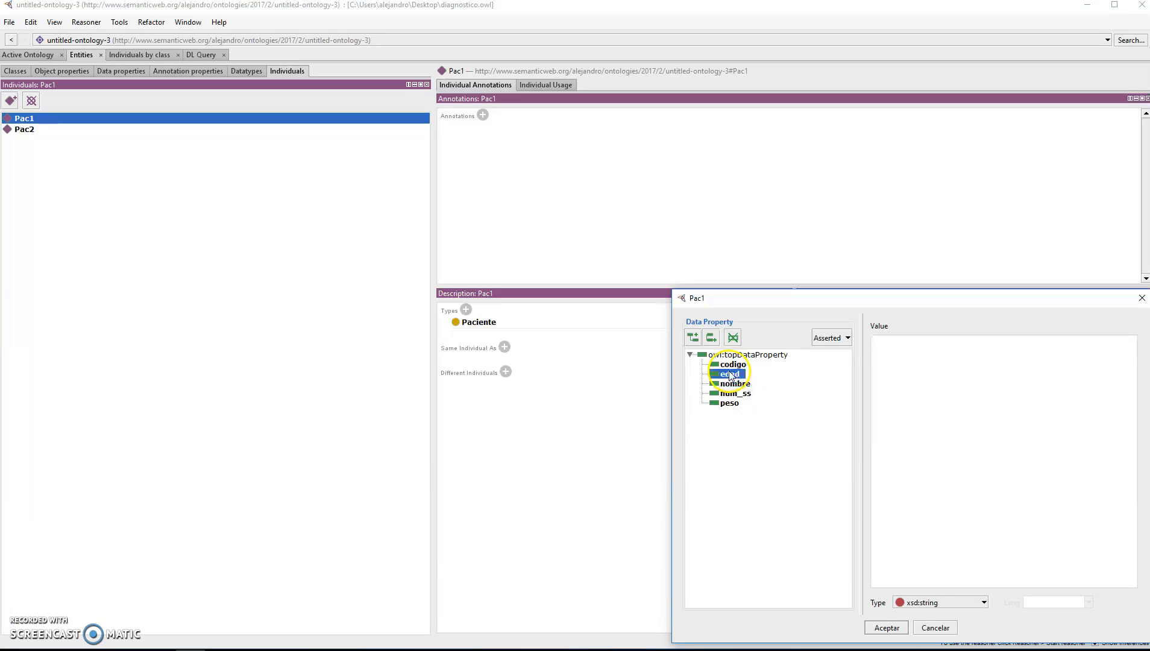
pyautogui.click(919, 366)
pyautogui.write('35')
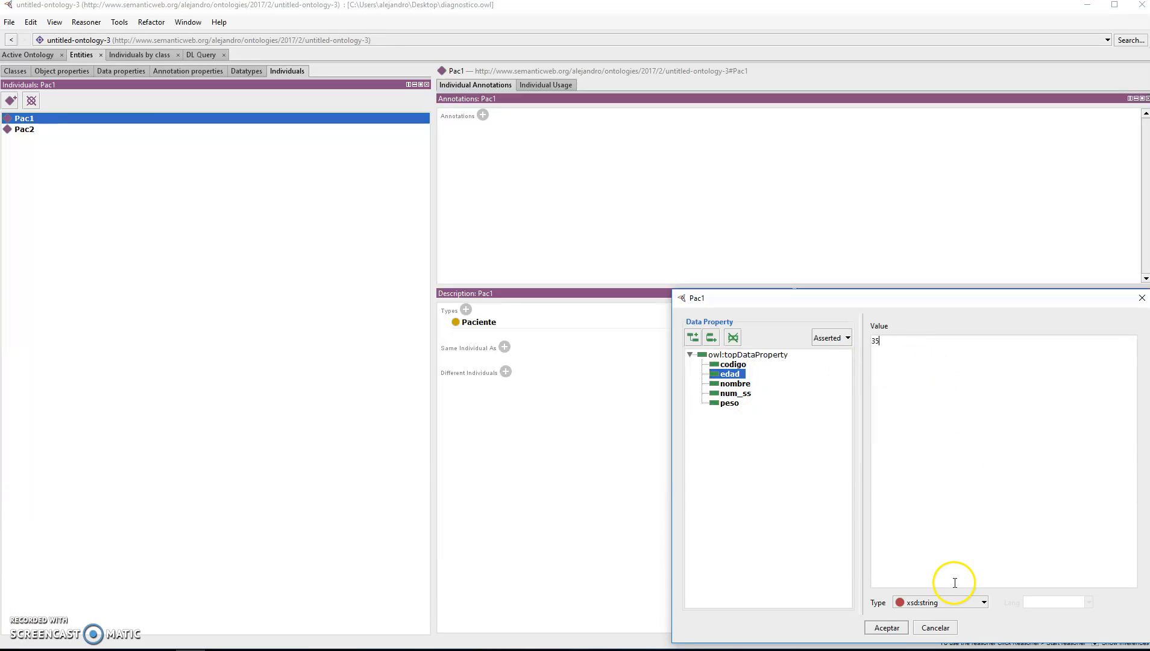
pyautogui.click(965, 602)
pyautogui.moveTo(984, 583); pyautogui.dragTo(982, 561)
pyautogui.click(919, 544)
pyautogui.click(886, 627)
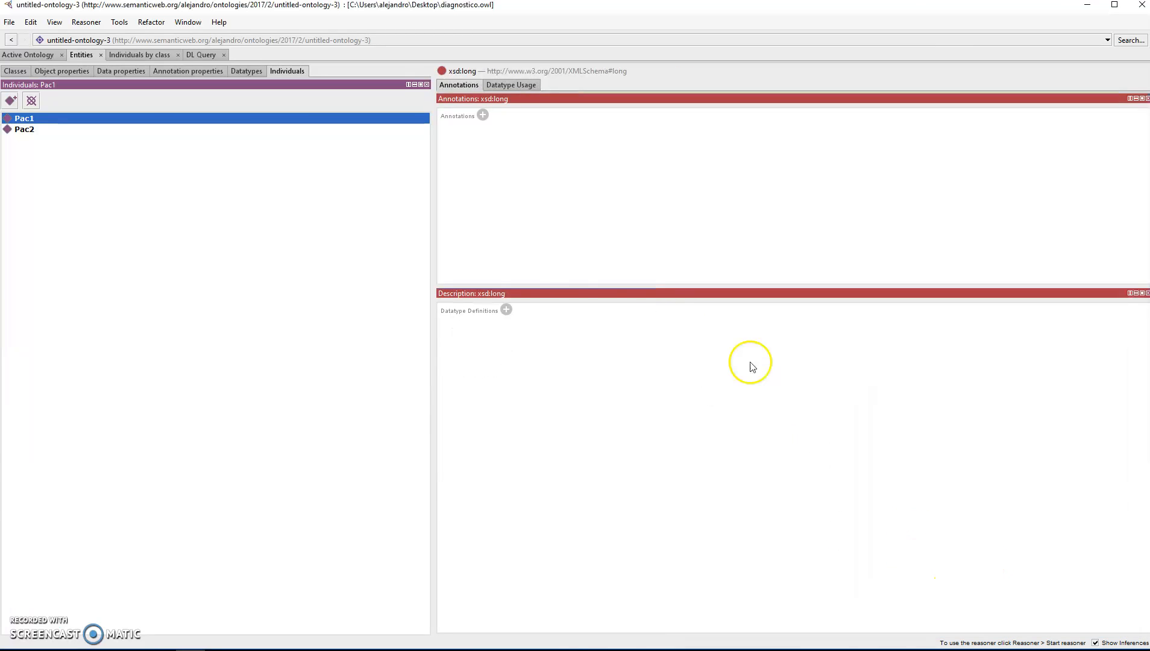
pyautogui.click(68, 120)
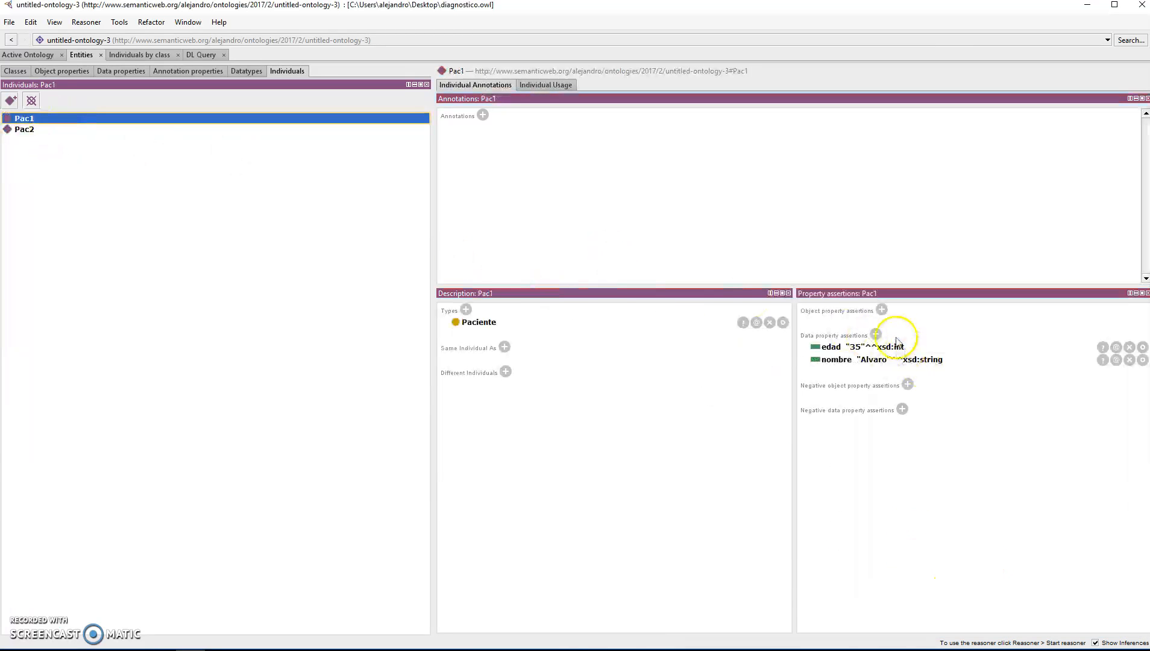
# Add a num_ss data assertion to Pac1 with an xsd:token value.
pyautogui.click(876, 334)
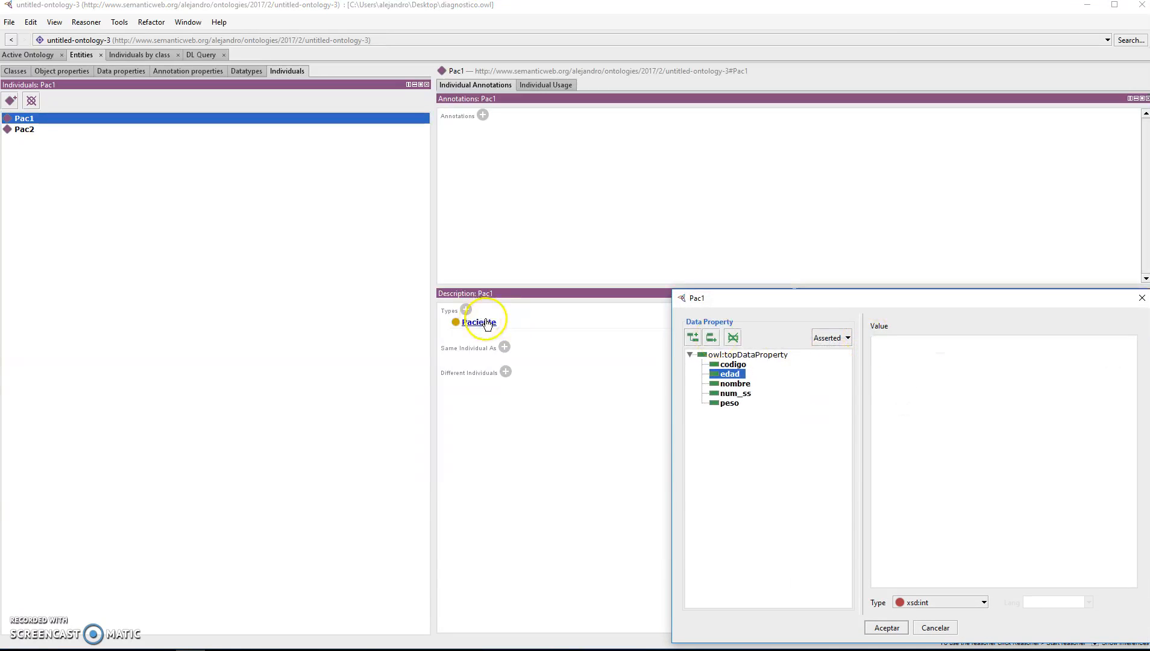
pyautogui.click(735, 393)
pyautogui.click(967, 367)
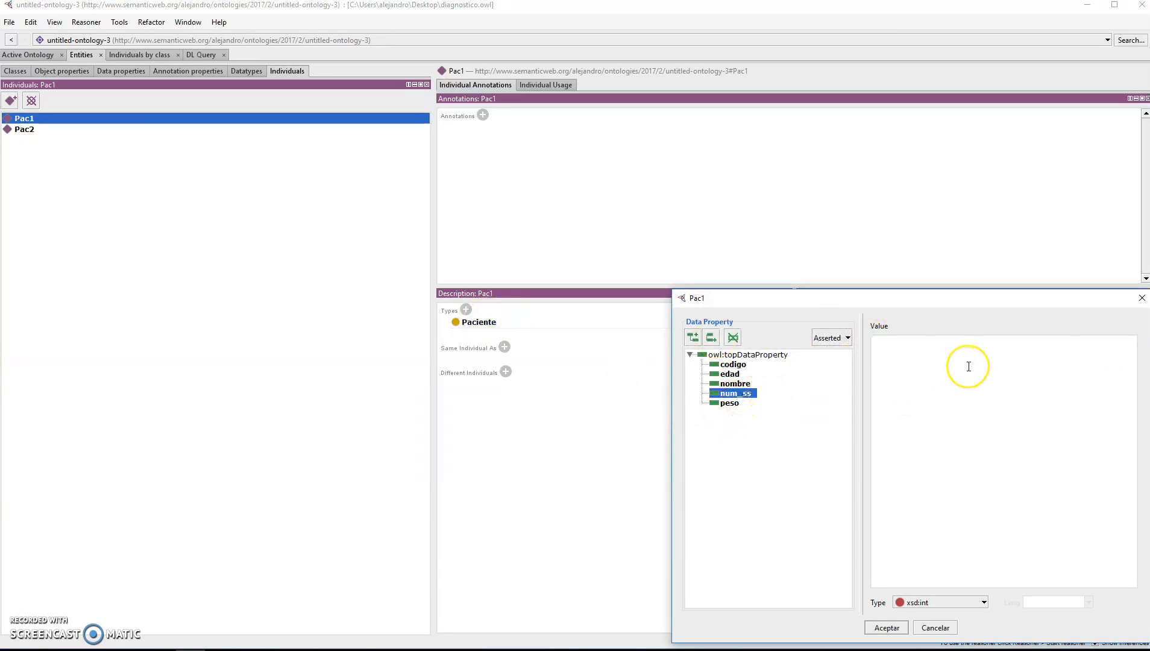
pyautogui.write('A5634612')
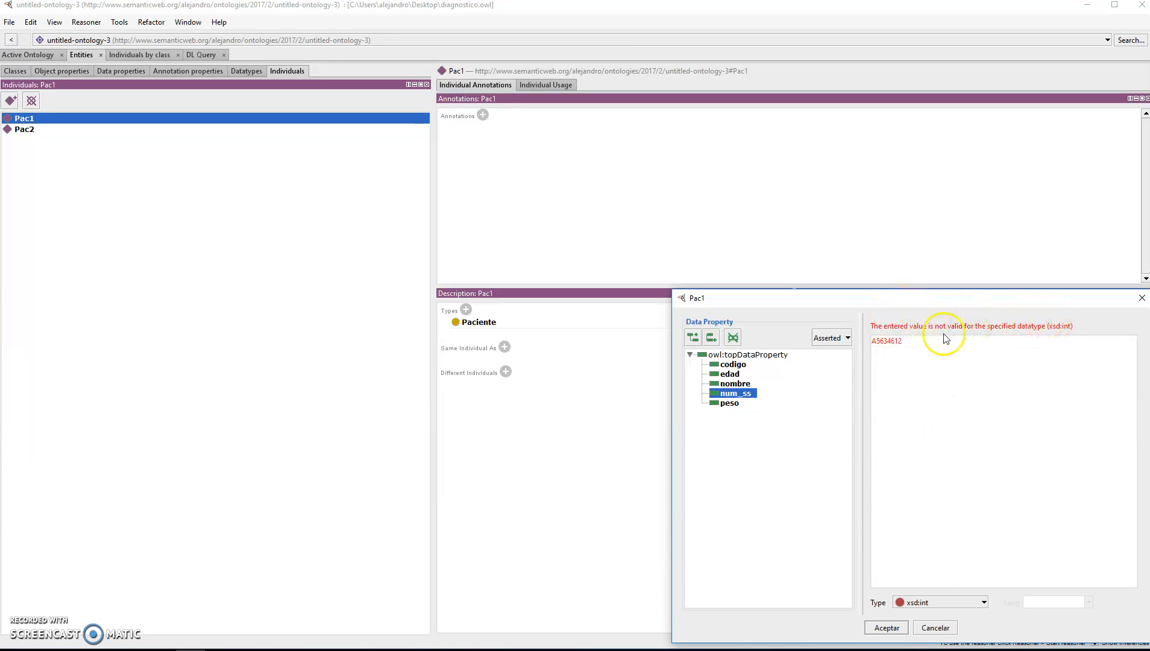
pyautogui.click(926, 600)
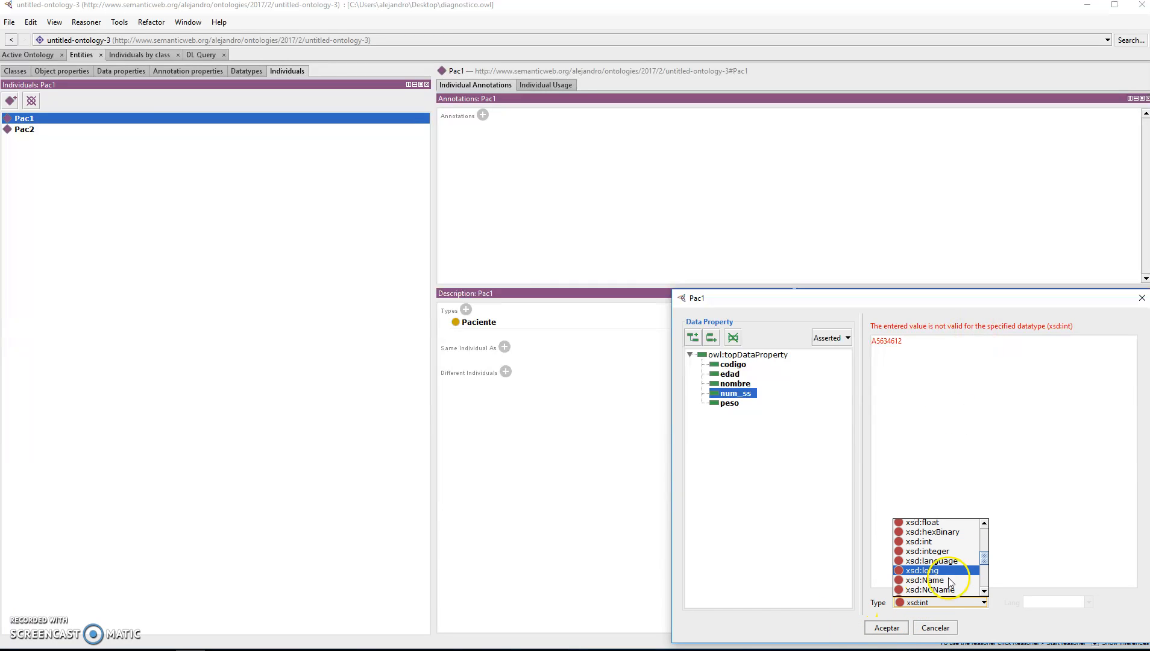
pyautogui.moveTo(986, 559); pyautogui.dragTo(991, 580)
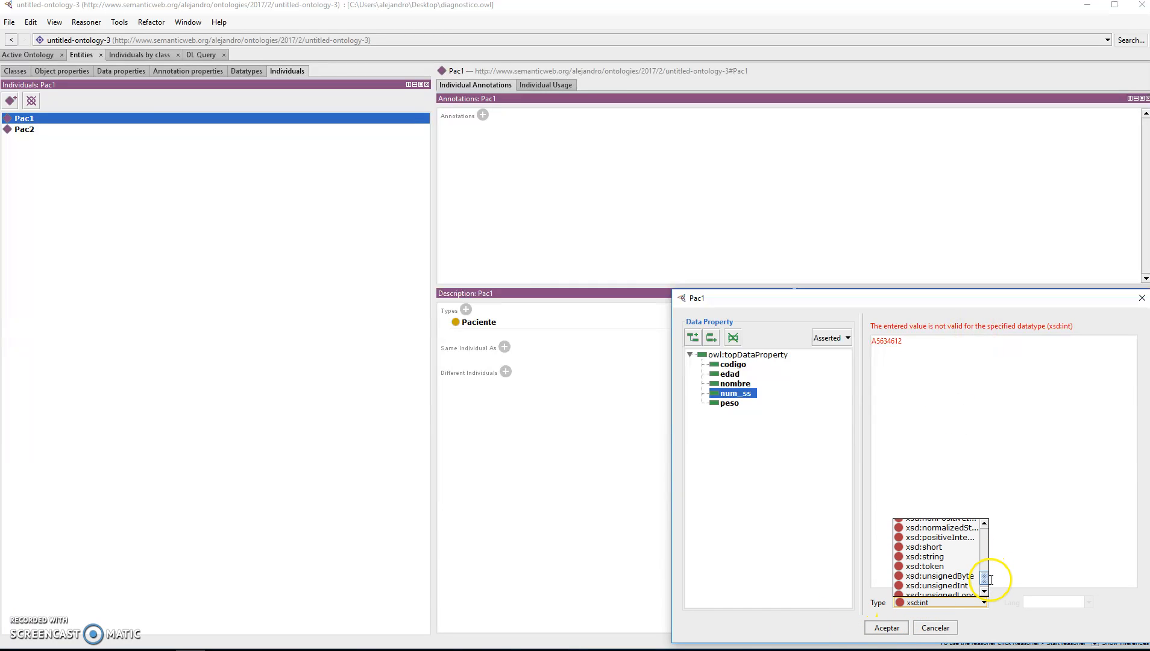
pyautogui.click(943, 562)
pyautogui.click(897, 626)
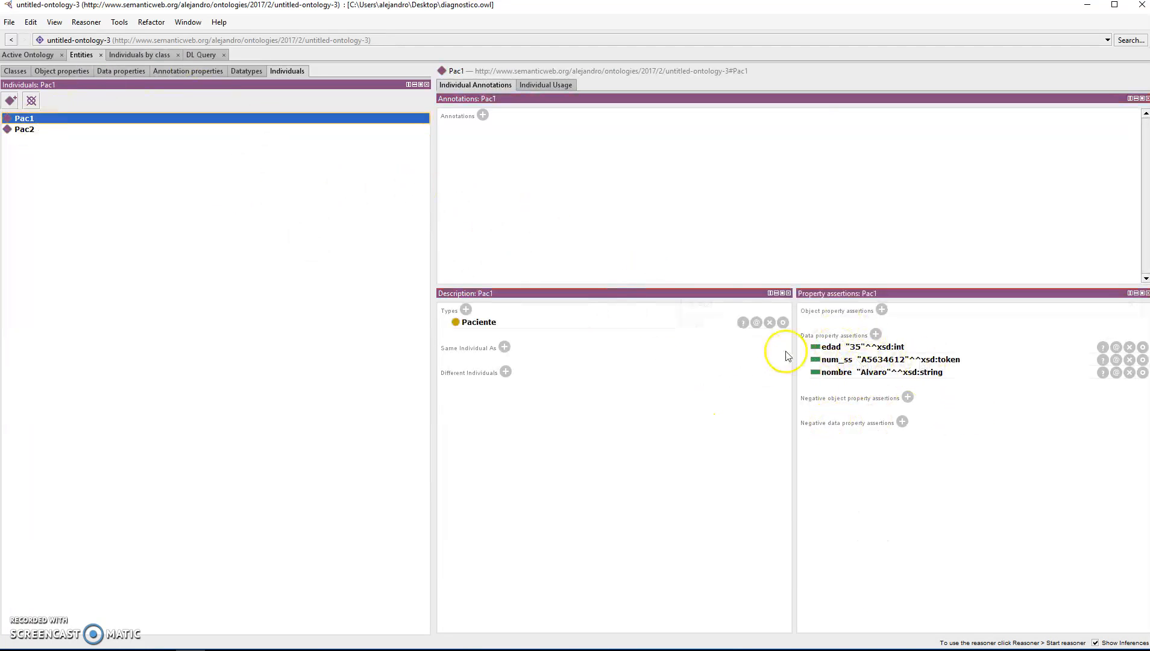
# Add the data assertion peso = 76.5 as xsd:float to Pac1.
pyautogui.click(875, 334)
pyautogui.click(747, 393)
pyautogui.click(731, 402)
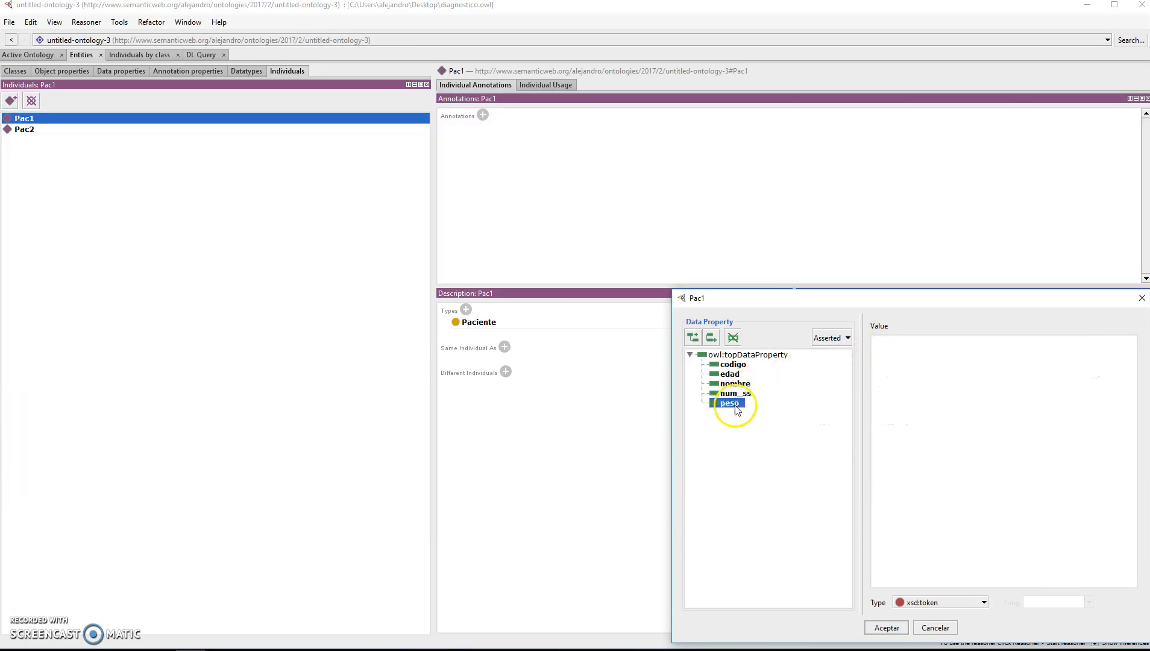
pyautogui.click(931, 603)
pyautogui.moveTo(984, 580); pyautogui.dragTo(985, 553)
pyautogui.click(944, 544)
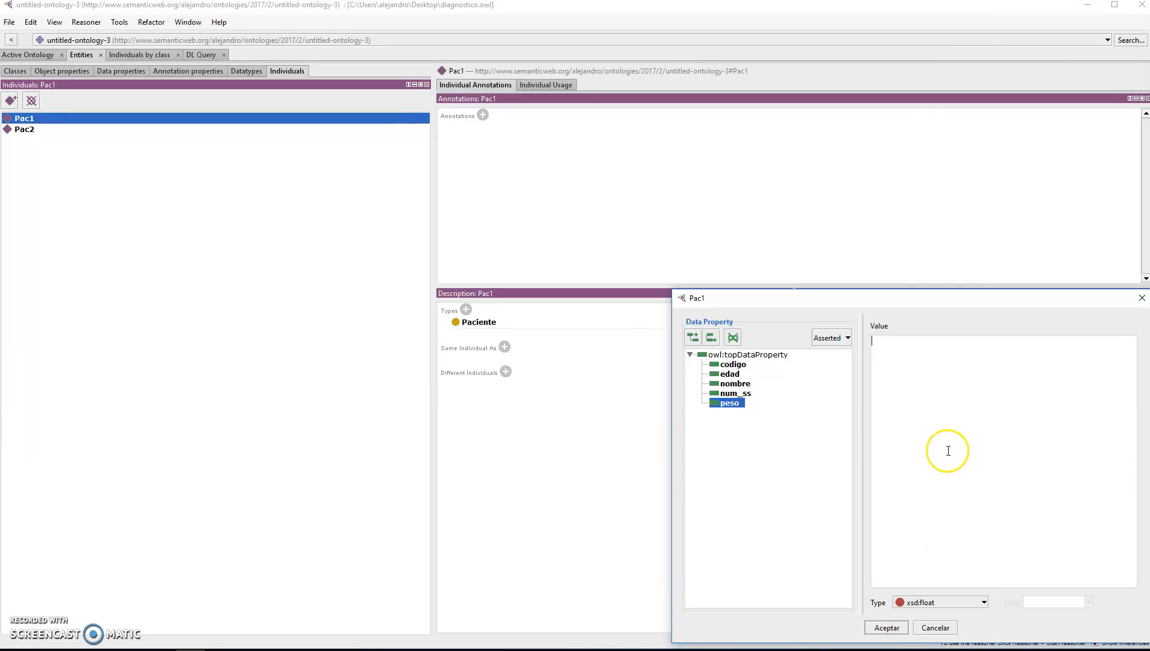
pyautogui.write(',5')
pyautogui.press('BackSpace')
pyautogui.write('.5')
pyautogui.click(888, 627)
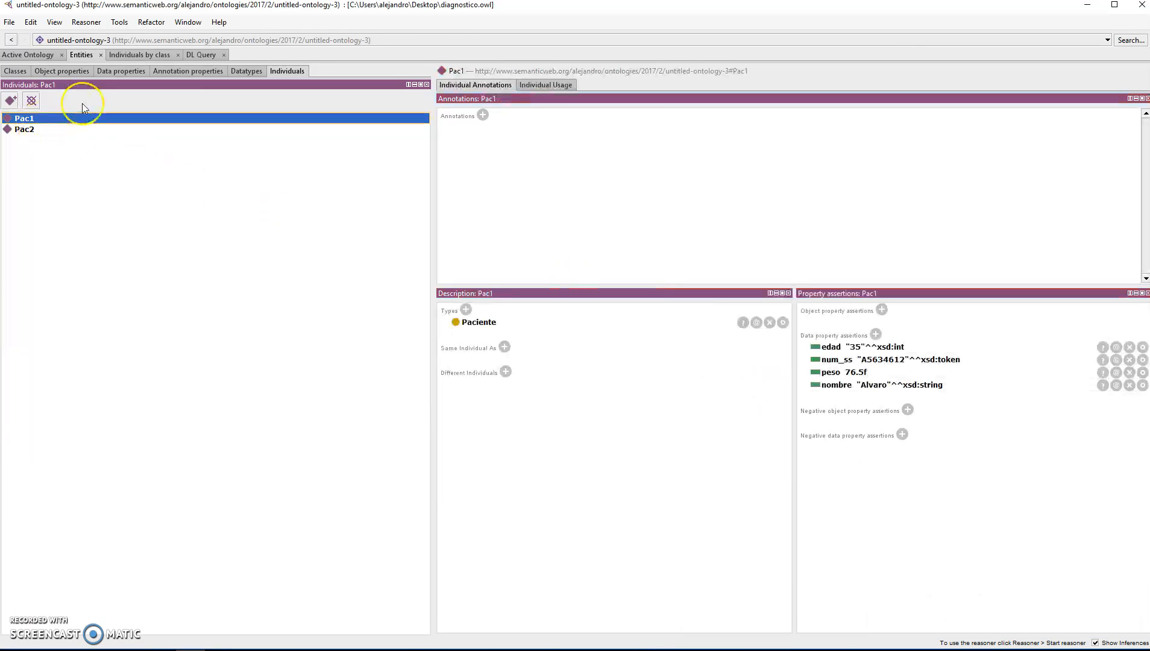
# Give Pac2 the data assertion peso = 52.
pyautogui.click(33, 129)
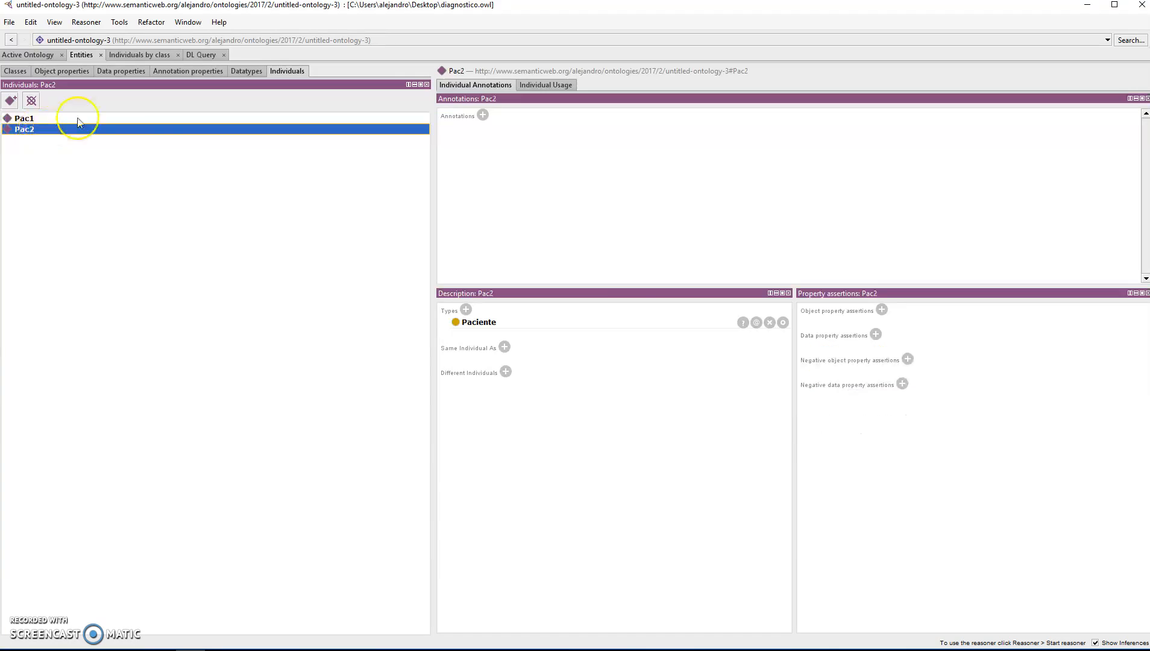
pyautogui.click(875, 334)
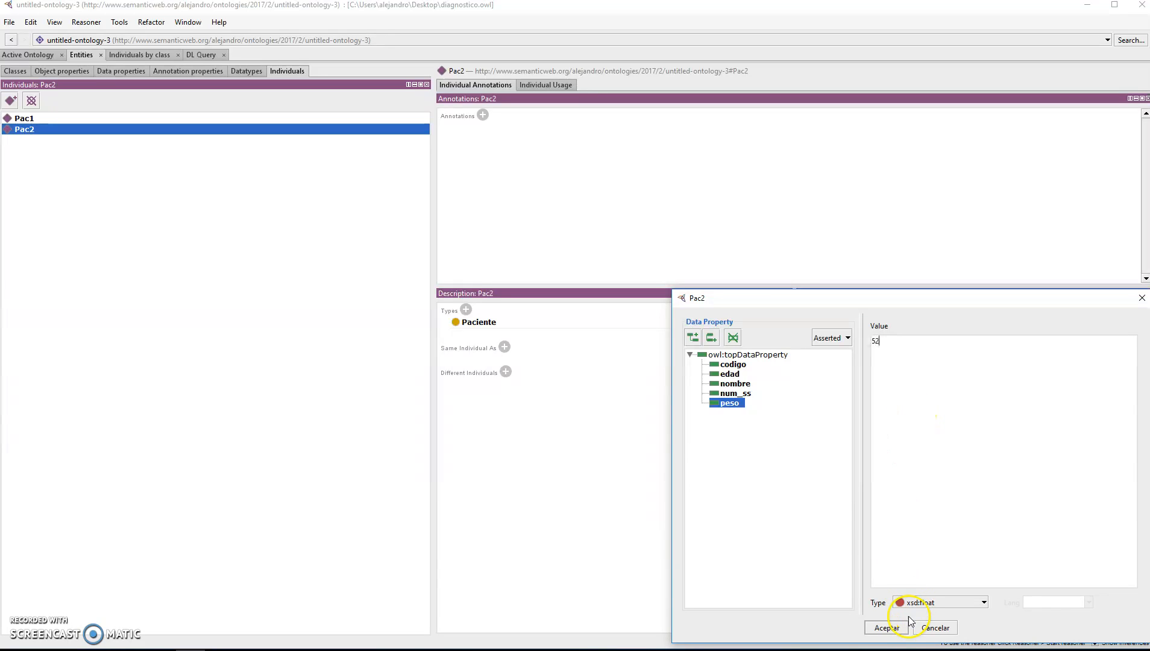
pyautogui.click(887, 627)
# Add edad = 27 as xsd:int to Pac2.
pyautogui.click(26, 128)
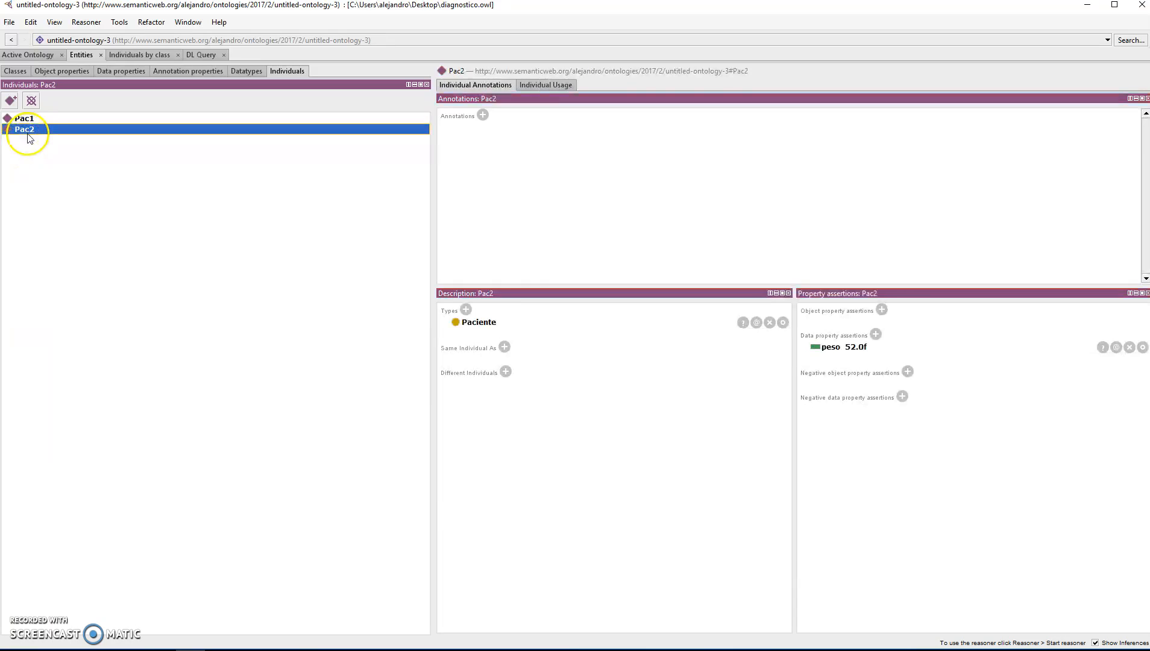
pyautogui.click(876, 334)
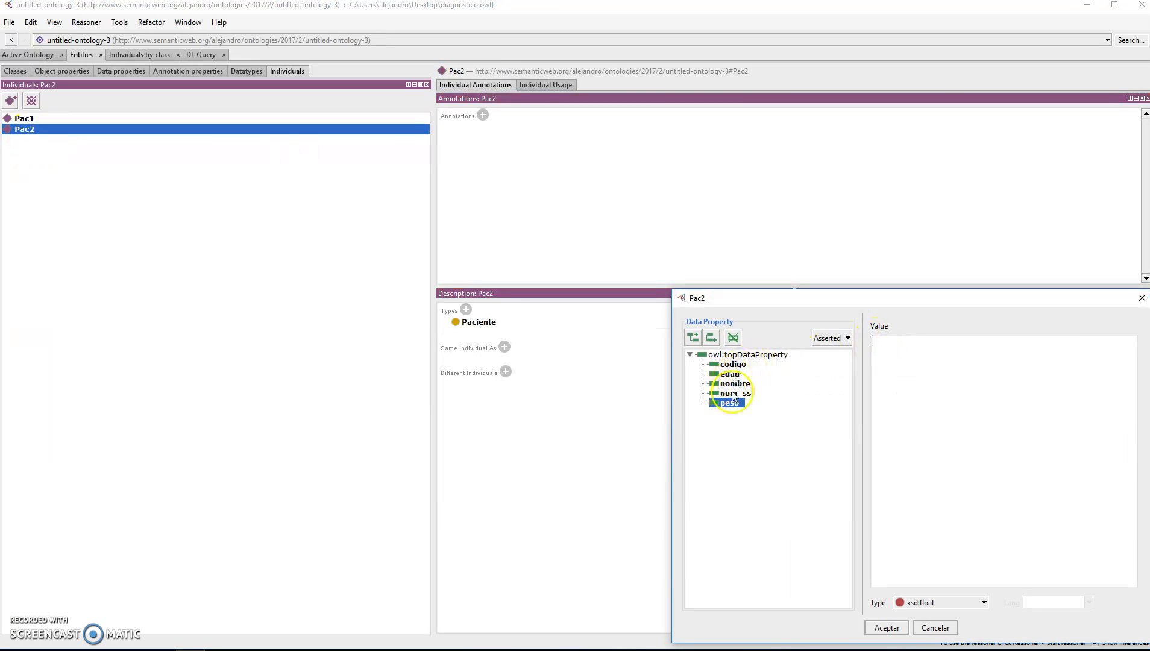
pyautogui.click(730, 374)
pyautogui.click(991, 391)
pyautogui.write('27')
pyautogui.click(932, 602)
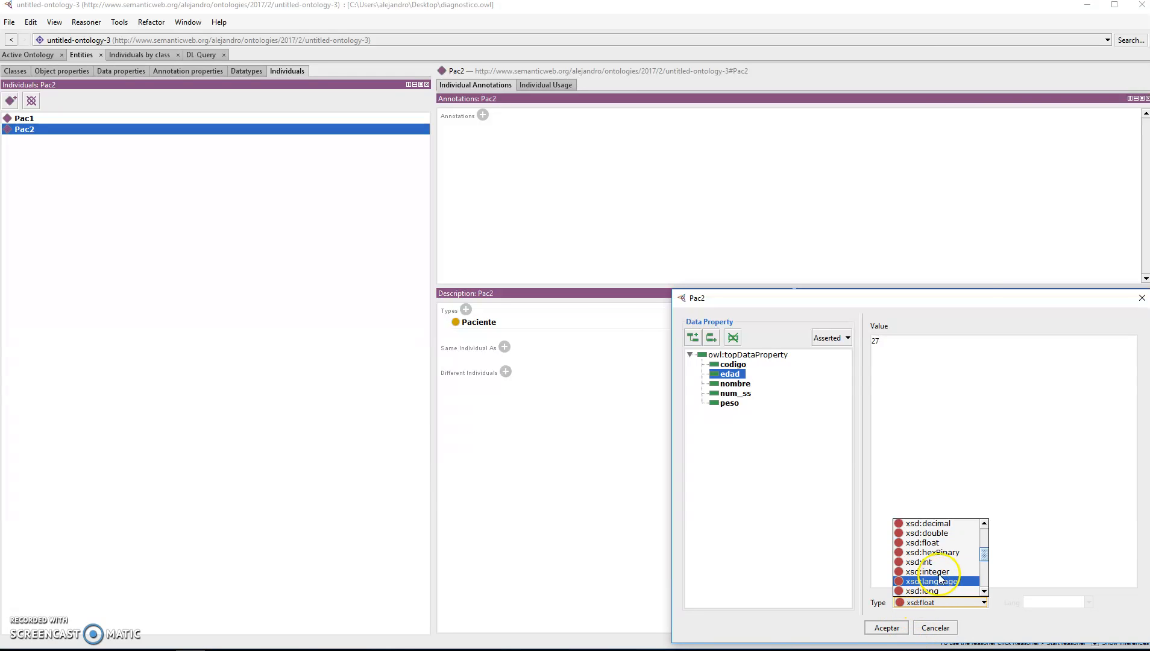
pyautogui.click(931, 583)
pyautogui.click(886, 627)
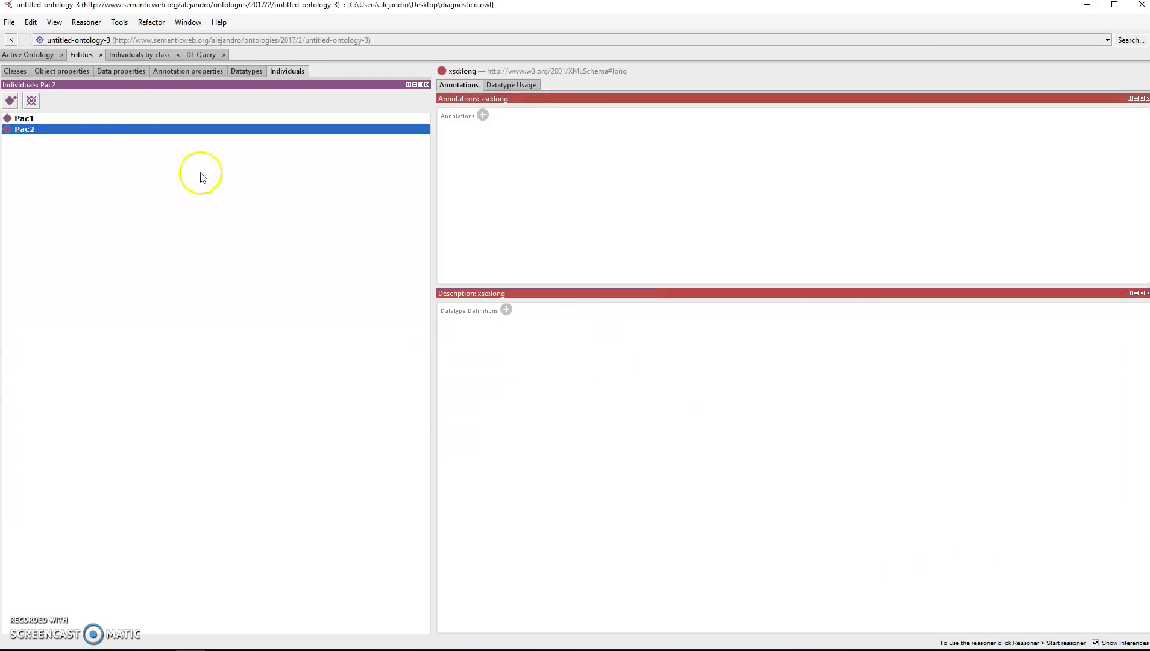
# Add a num_ss value to Pac2 with a text datatype.
pyautogui.click(118, 134)
pyautogui.click(879, 331)
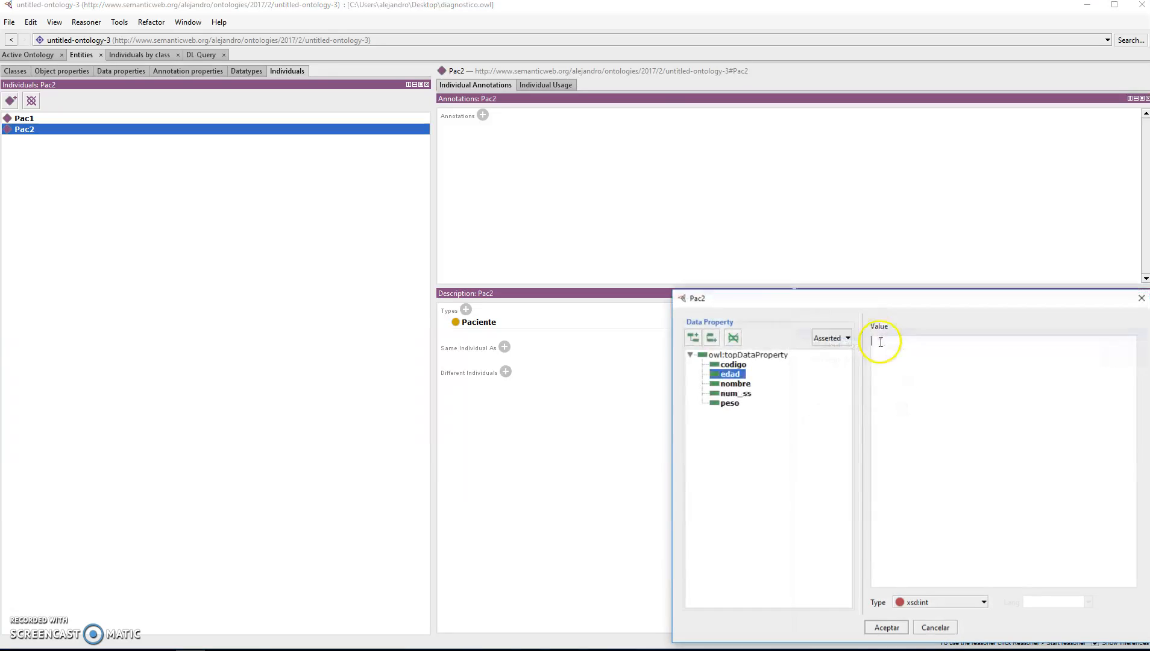
pyautogui.click(735, 393)
pyautogui.click(891, 388)
pyautogui.write('B5234612')
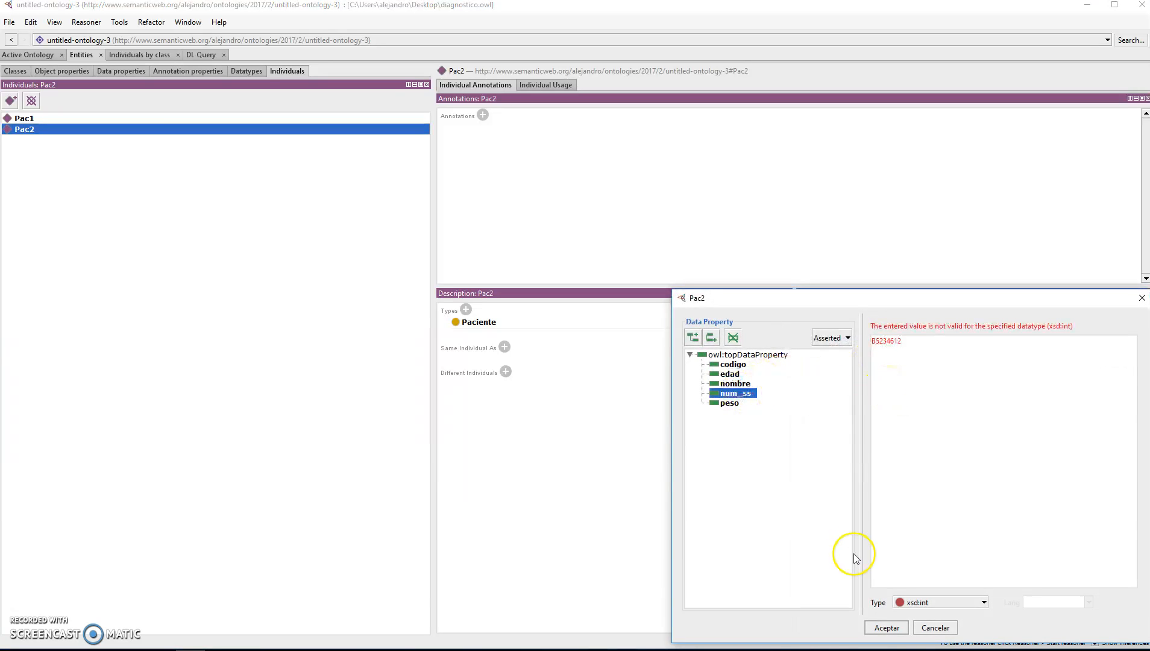
pyautogui.click(941, 603)
pyautogui.scroll(-4, 933, 582)
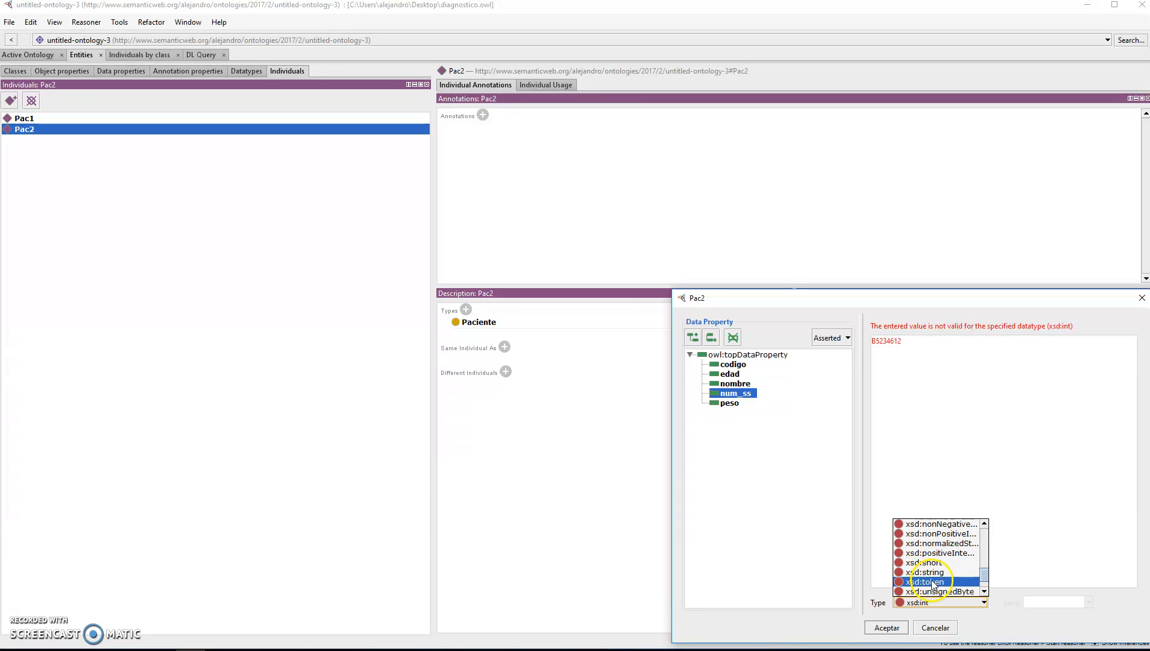
pyautogui.click(924, 572)
pyautogui.click(887, 628)
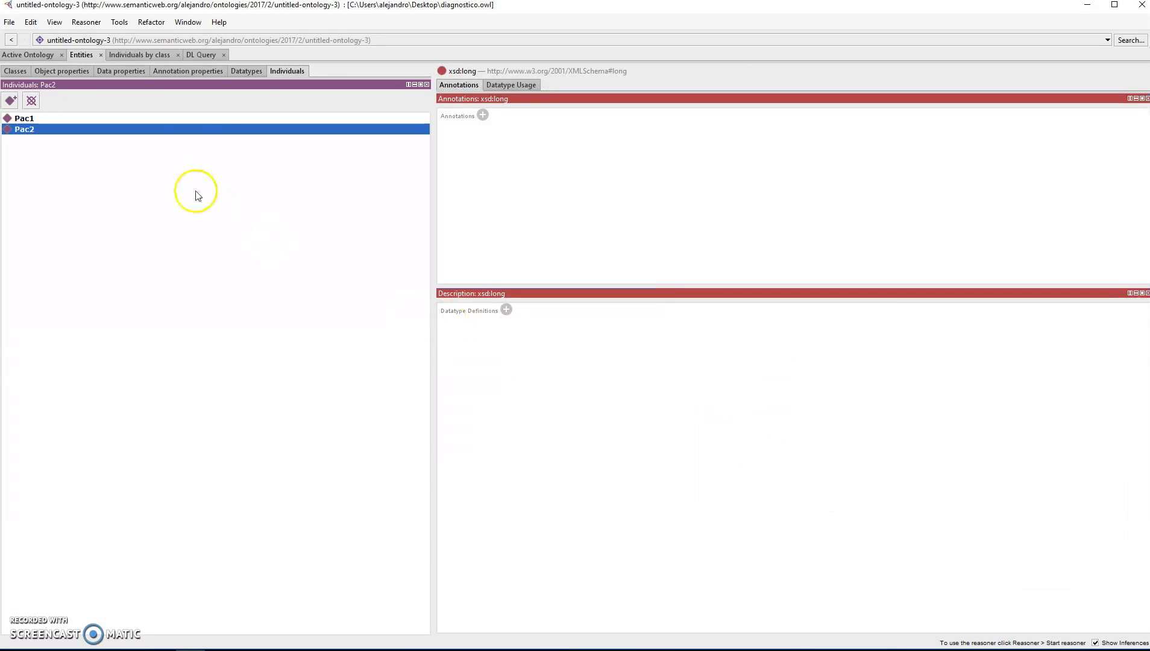
# Add a nombre assertion holding the patient's name to Pac2.
pyautogui.click(200, 132)
pyautogui.click(874, 335)
pyautogui.click(745, 384)
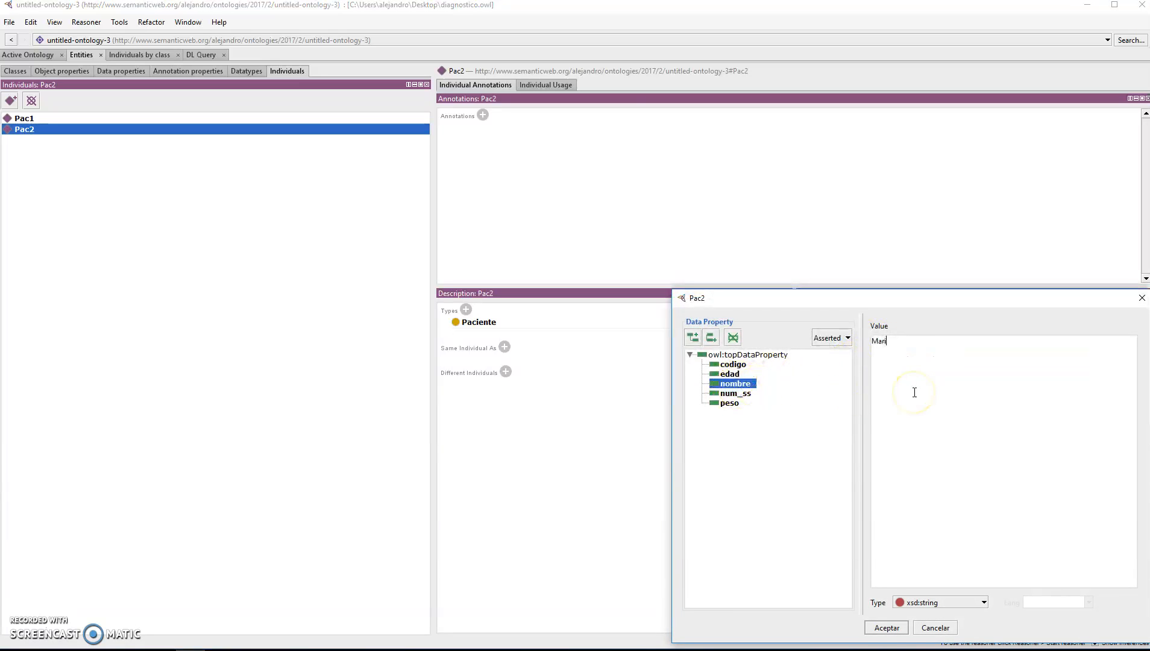
pyautogui.click(887, 627)
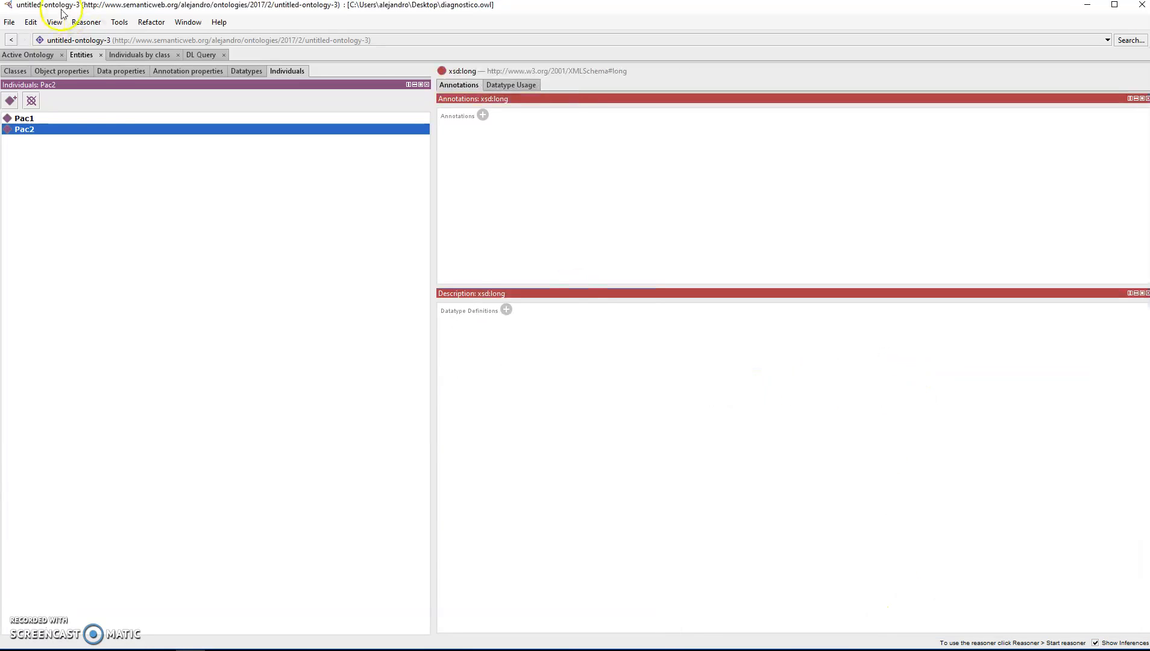
pyautogui.click(73, 130)
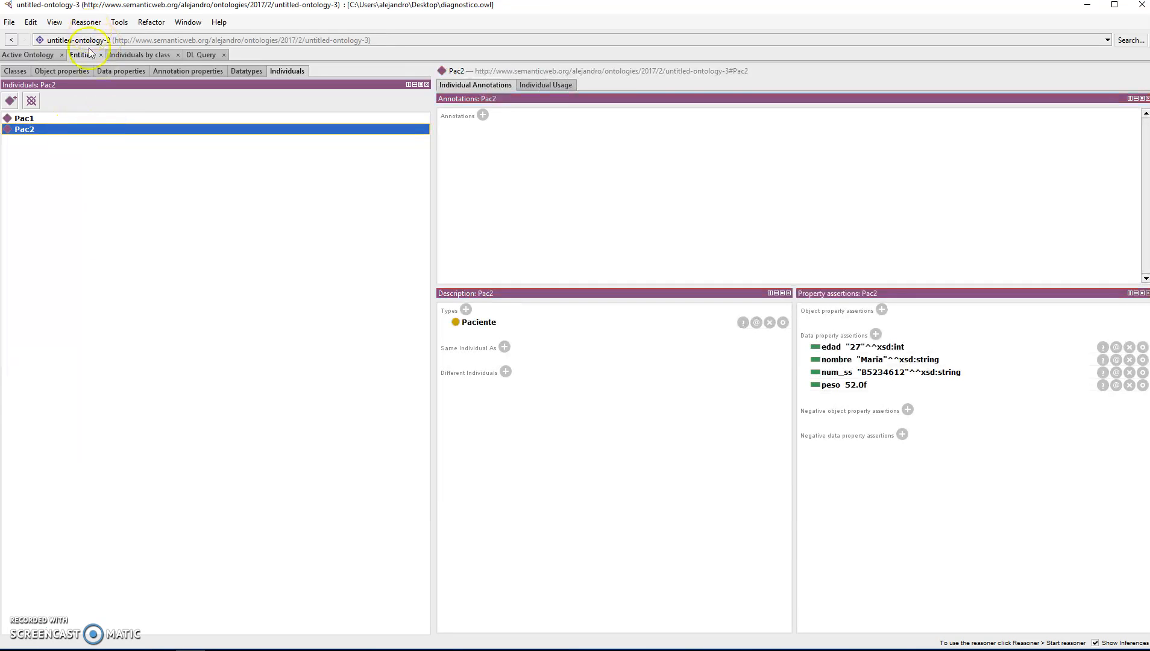
# Create the individuals Enf1 and Enf2.
pyautogui.click(11, 102)
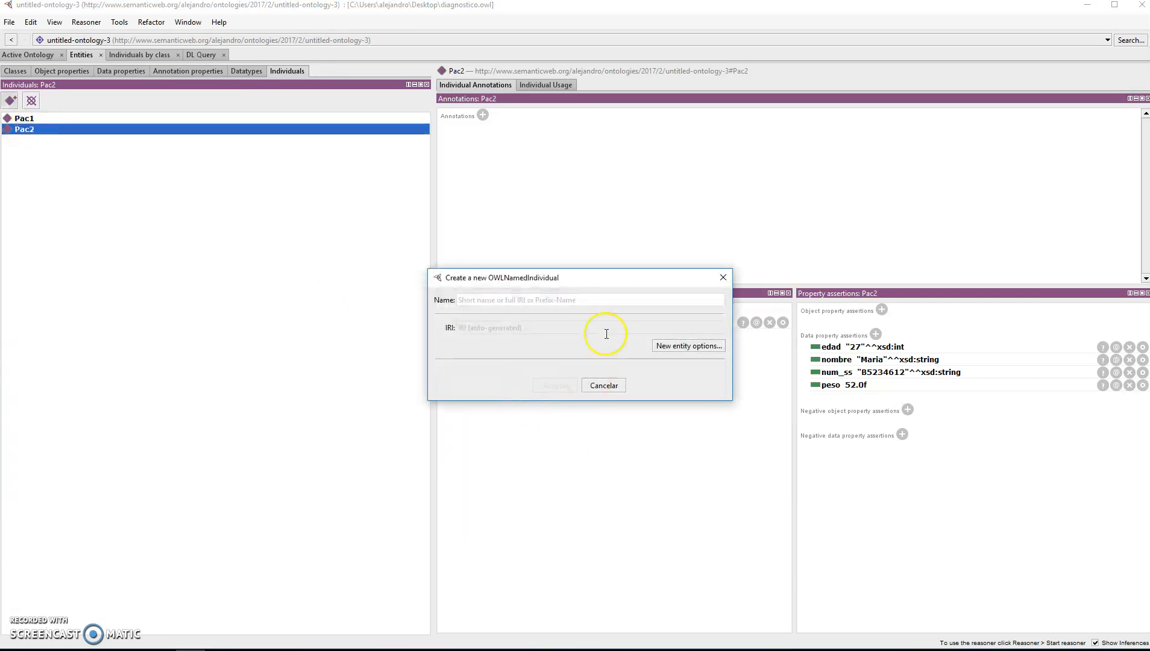
pyautogui.write('Gripe')
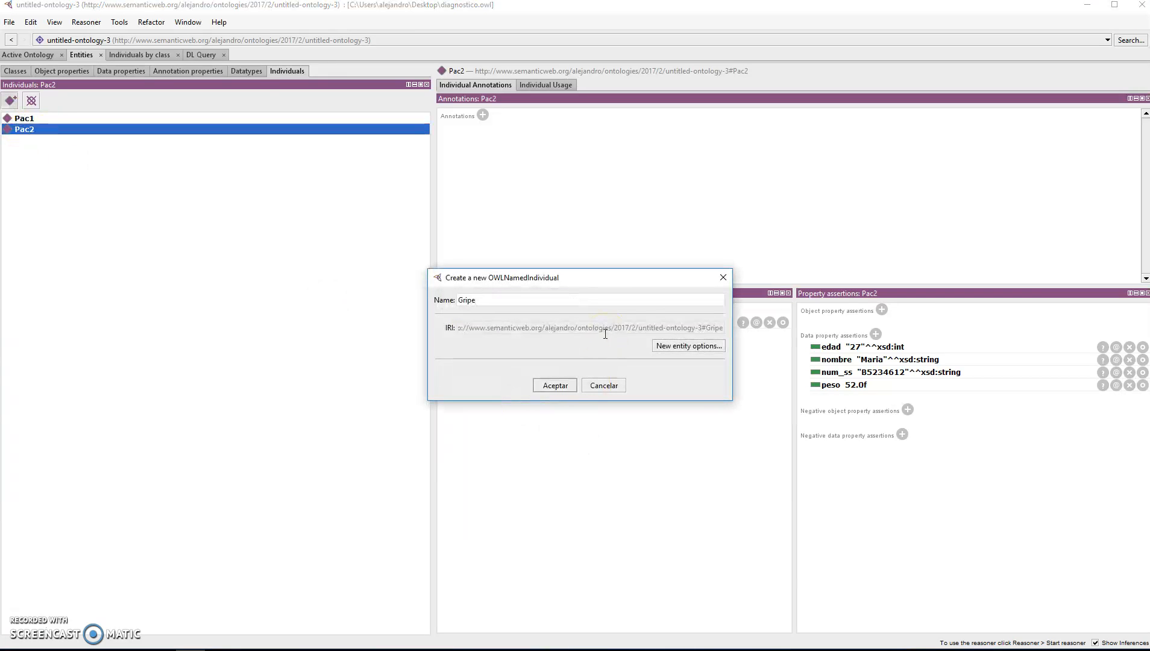
pyautogui.hotkey('ctrl', 'a')
pyautogui.write('Enf1')
pyautogui.click(551, 391)
pyautogui.click(10, 100)
pyautogui.write('Enf2')
pyautogui.press('Return')
# Give Enf1 the data assertions nombre = Gripe and codigo = B56.
pyautogui.click(36, 119)
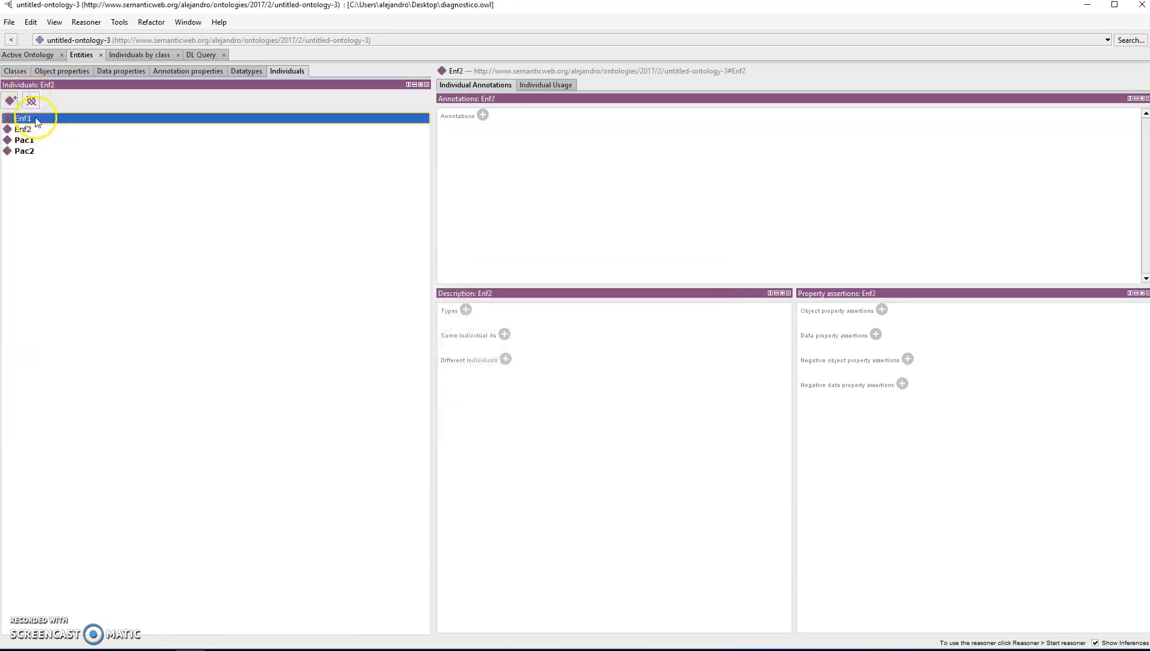
pyautogui.click(876, 335)
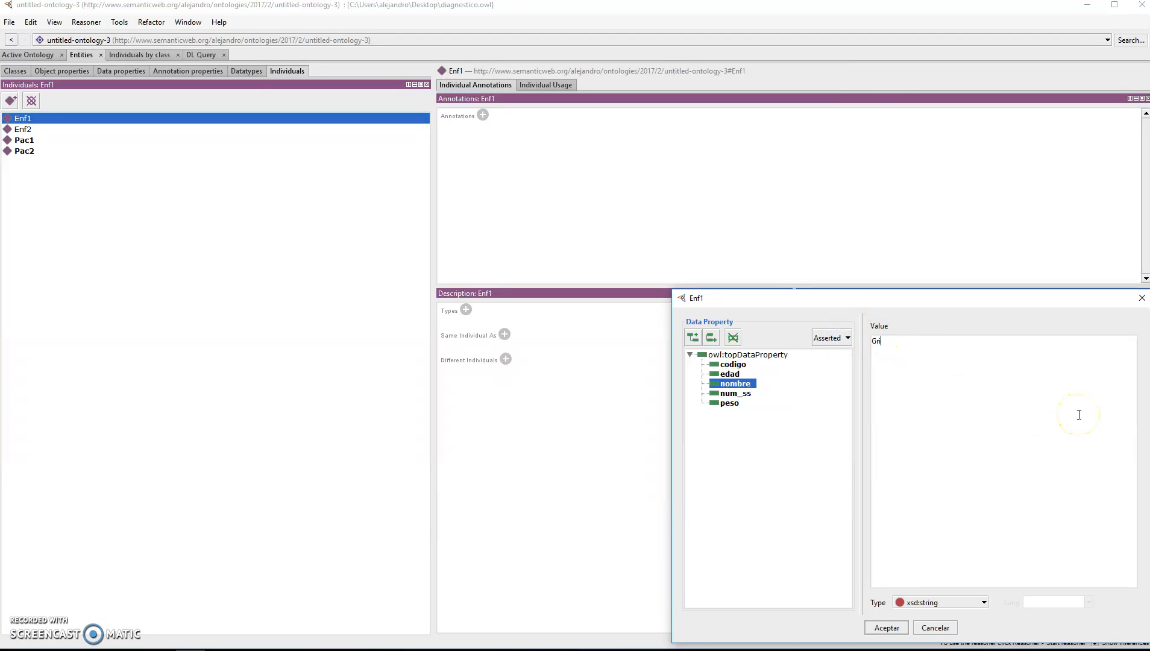
pyautogui.write('Gripe')
pyautogui.click(886, 628)
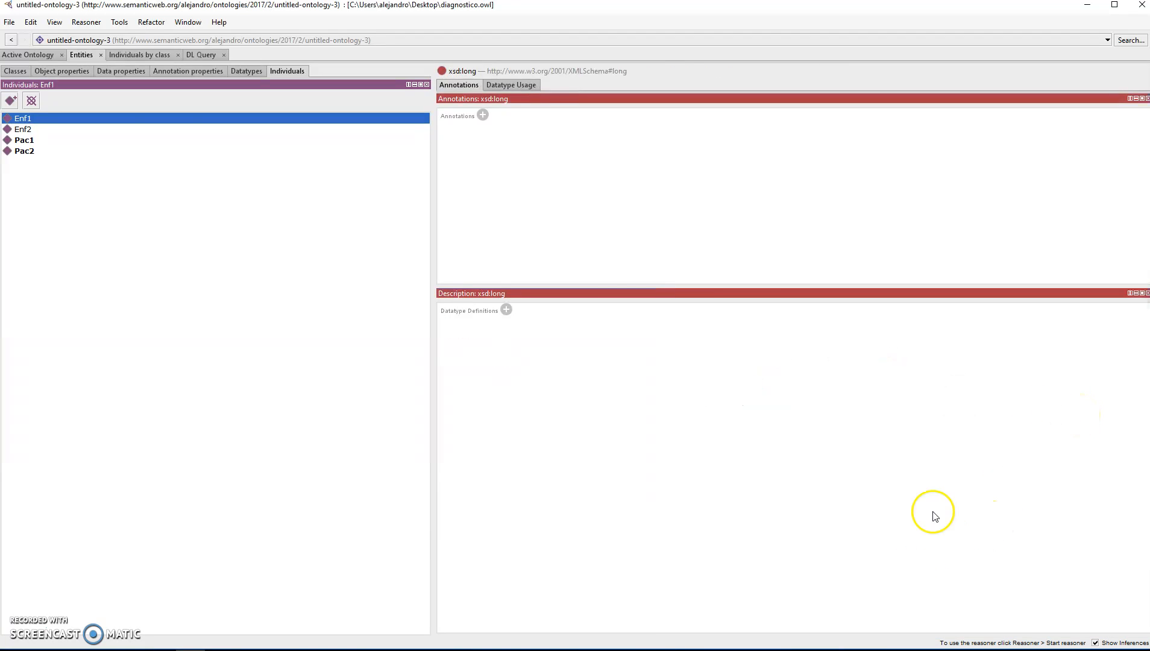
pyautogui.click(60, 119)
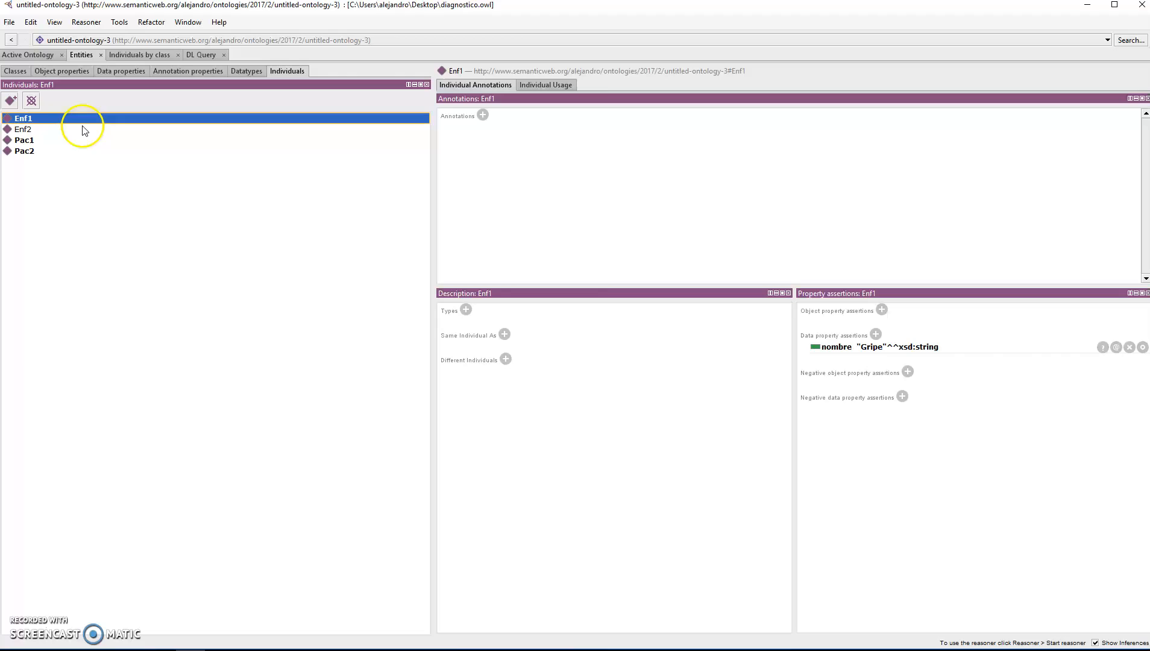
pyautogui.click(876, 336)
pyautogui.click(733, 364)
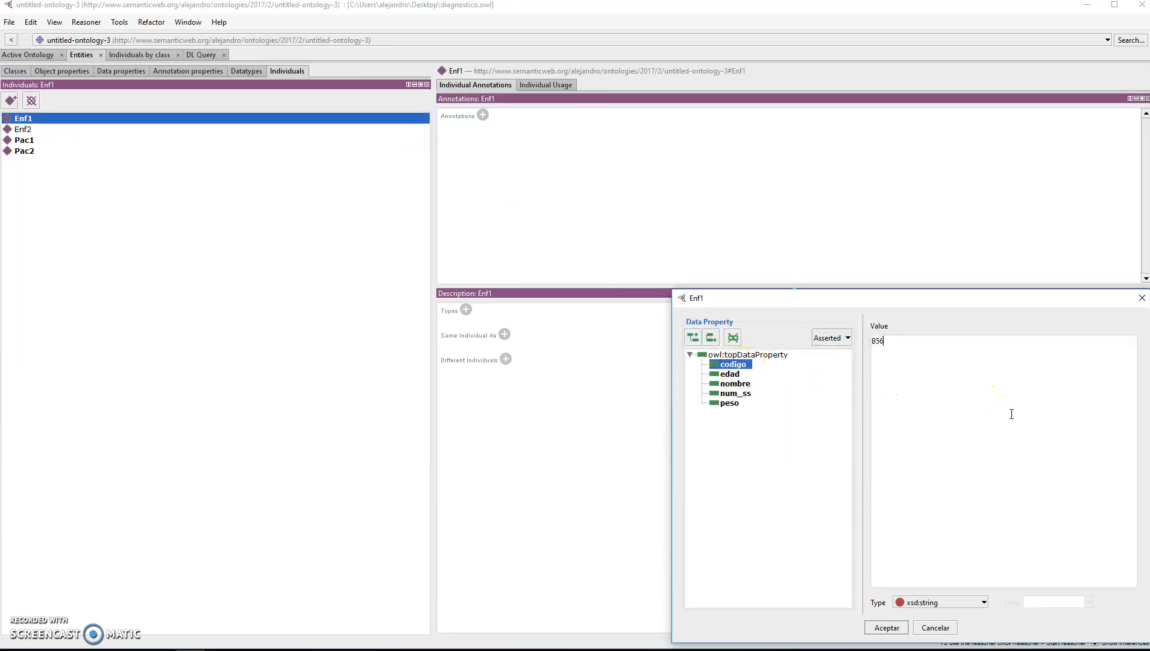
pyautogui.click(886, 628)
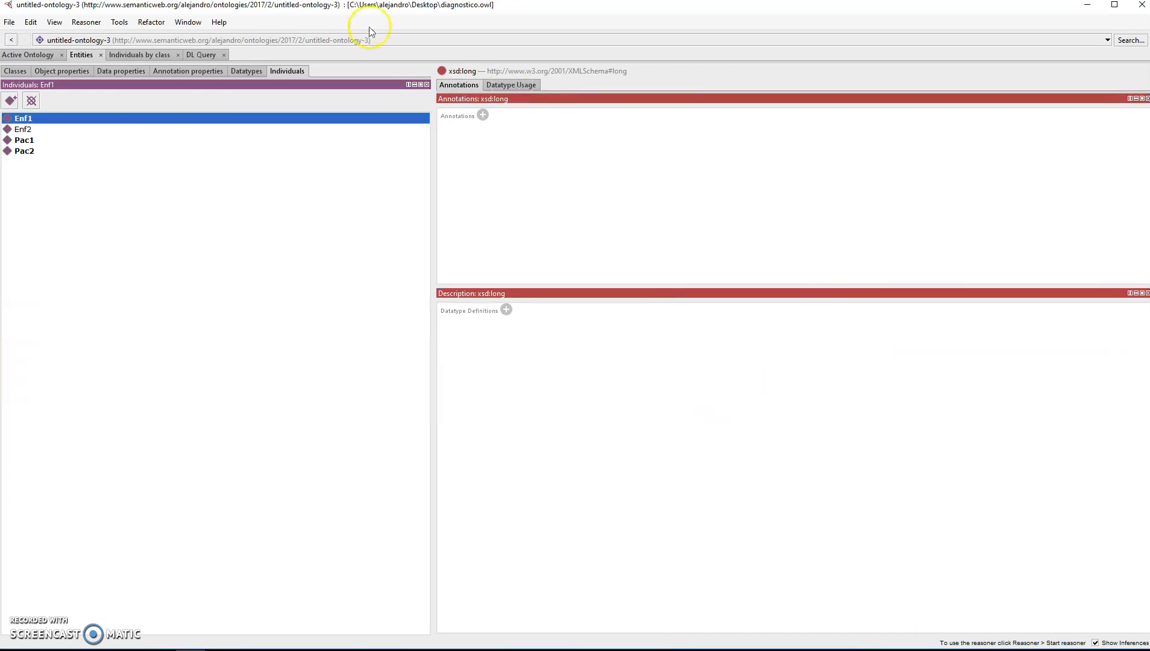
# Give Enf2 the data assertion nombre = Alzheimer.
pyautogui.click(27, 131)
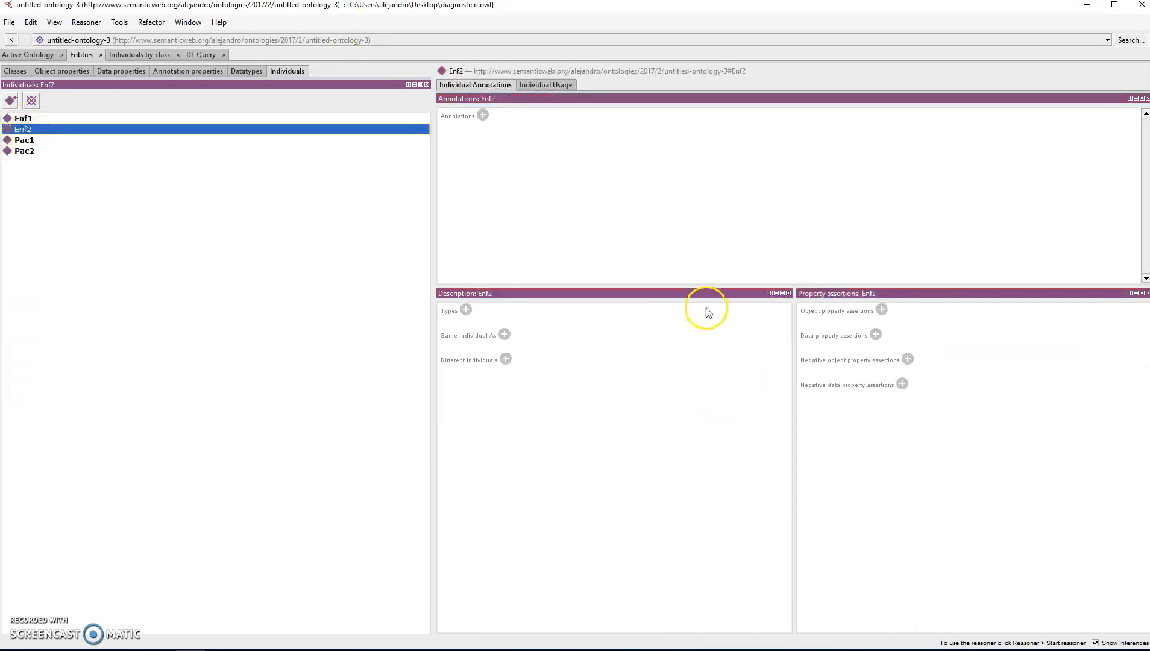
pyautogui.click(876, 336)
pyautogui.click(744, 383)
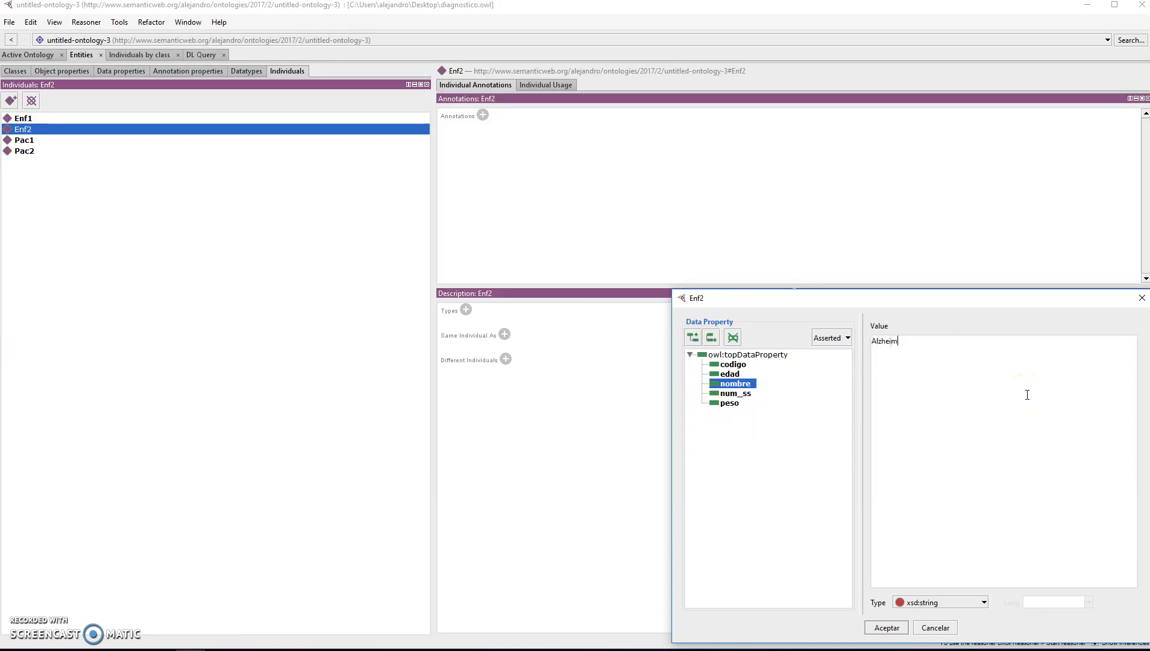
pyautogui.write('Alzheimer')
pyautogui.click(887, 627)
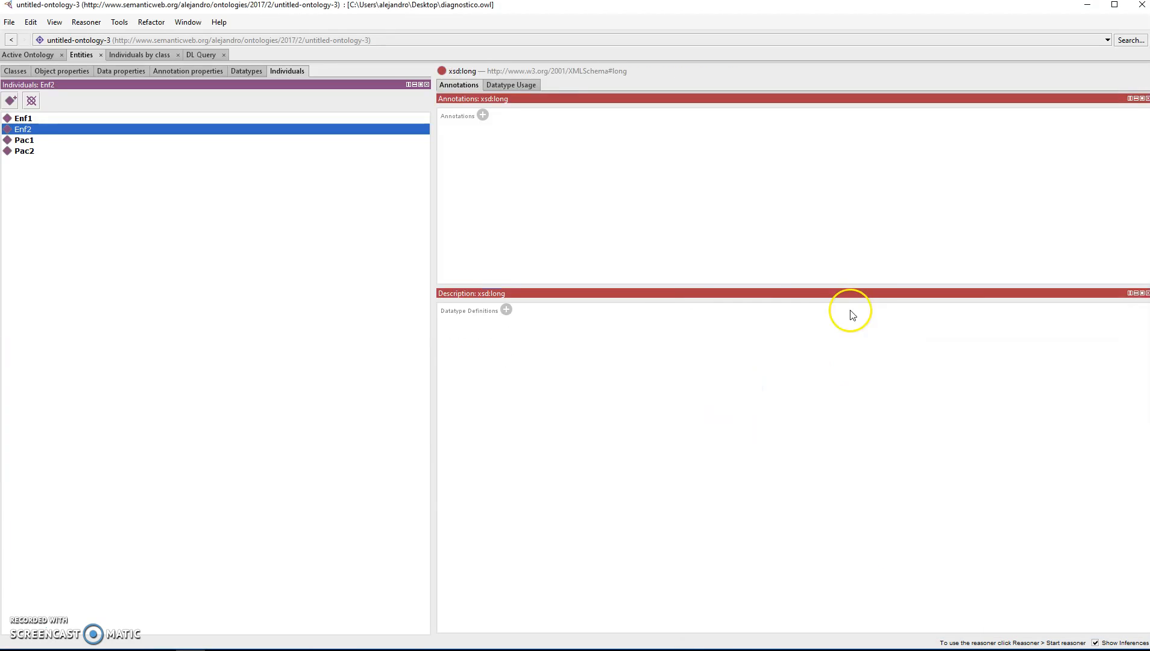
# Add codigo = B45 as xsd:string to Enf2.
pyautogui.click(42, 131)
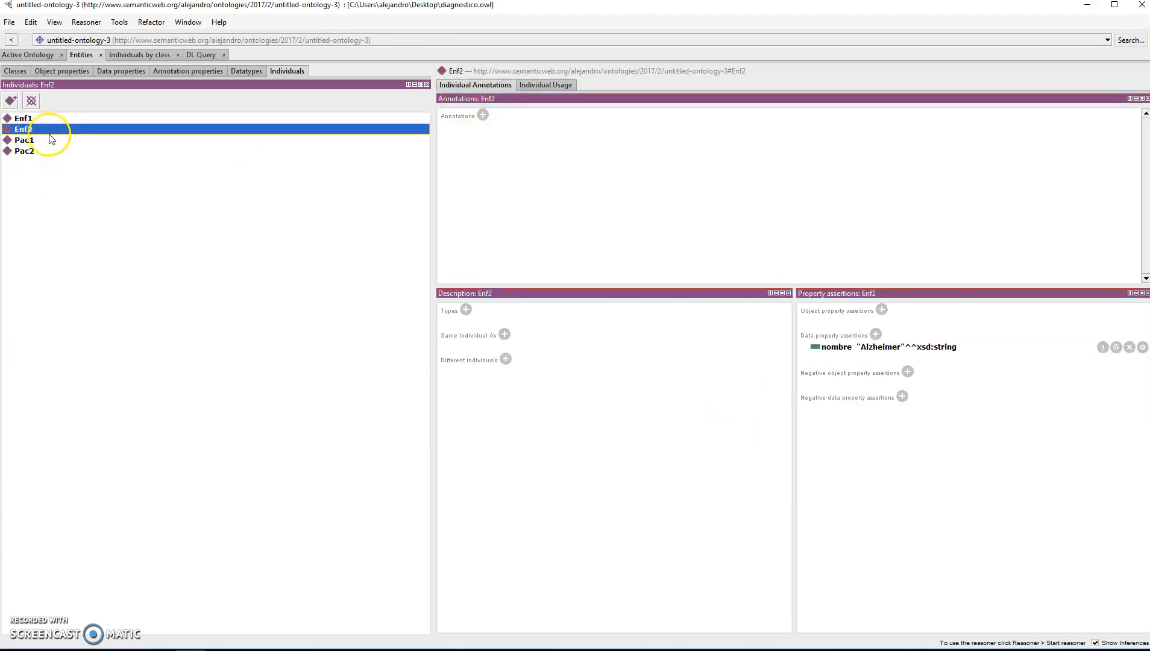
pyautogui.click(876, 334)
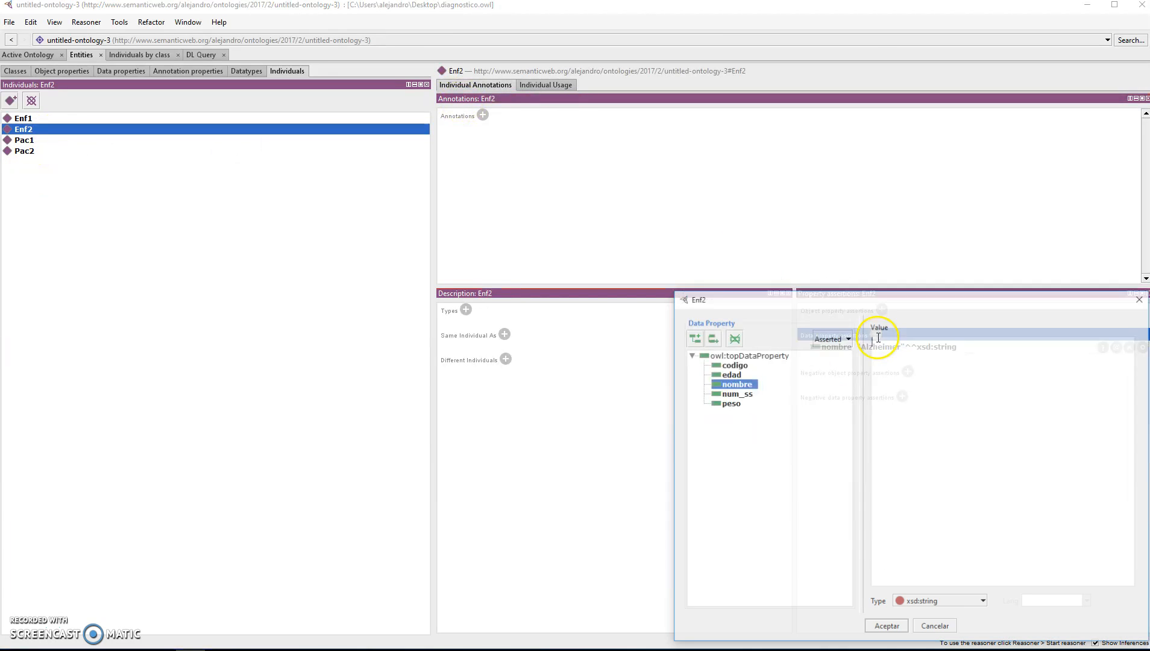
pyautogui.click(735, 364)
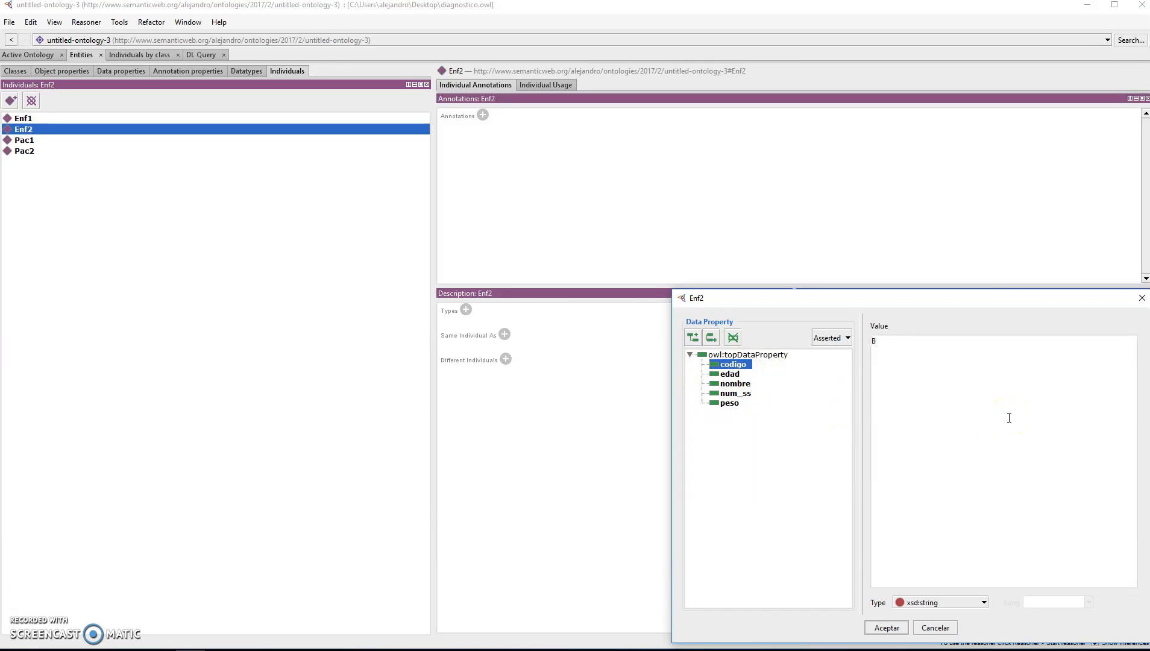
pyautogui.click(887, 628)
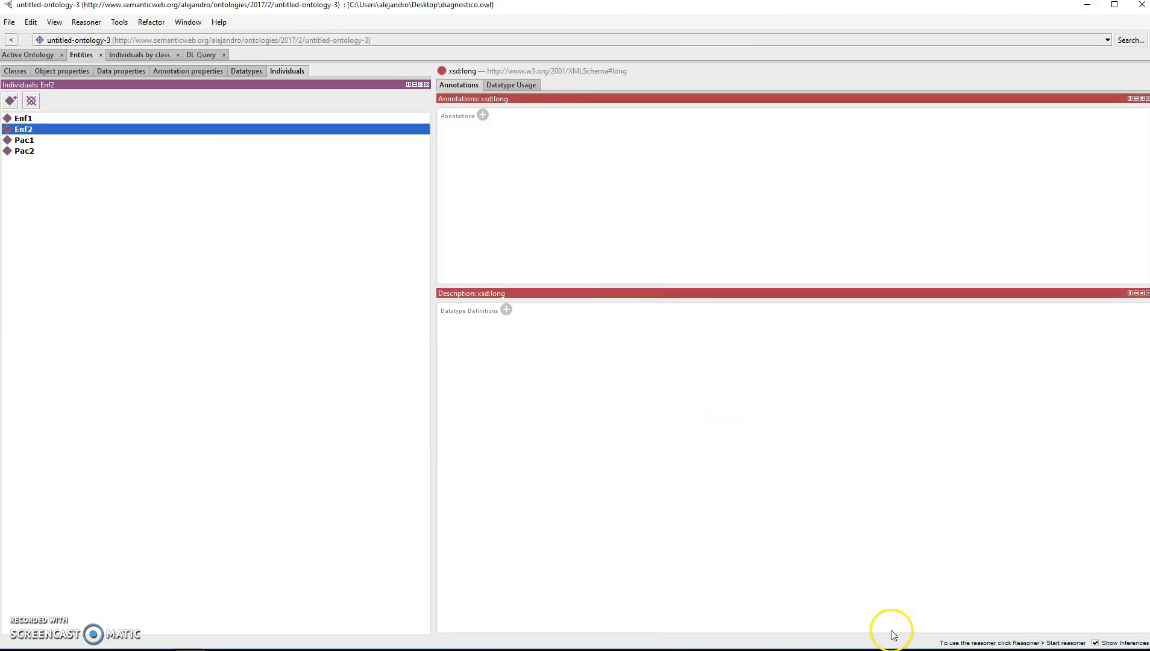
pyautogui.click(39, 131)
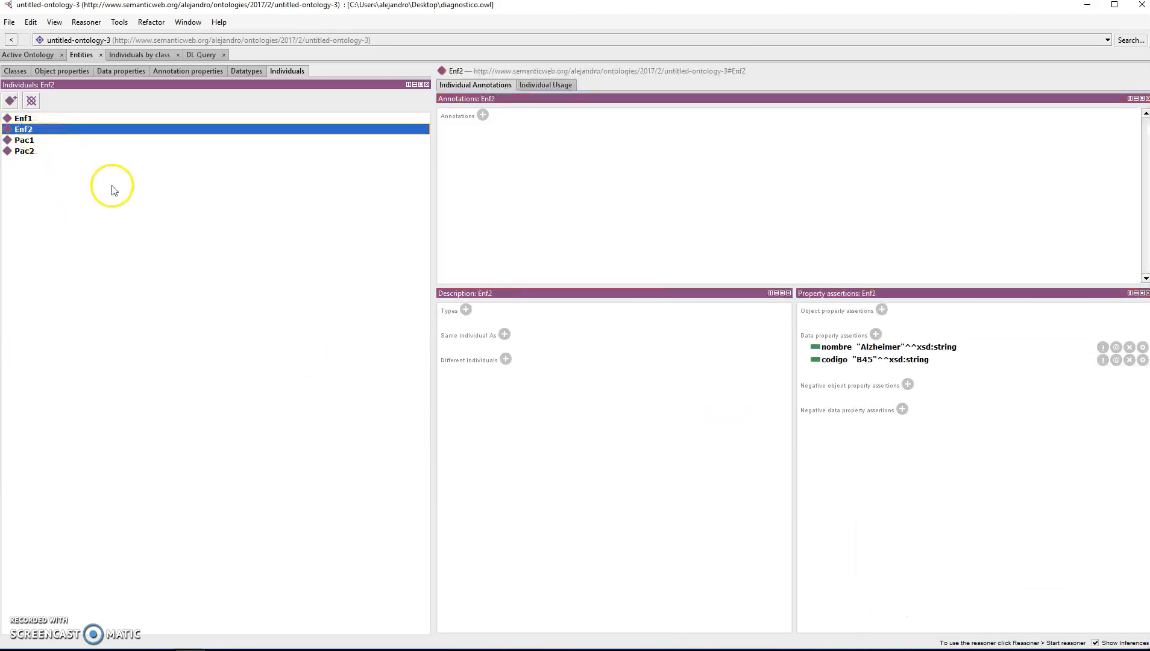
pyautogui.click(11, 101)
# Create the individuals Trat1 and Trat2.
pyautogui.write('Trat1')
pyautogui.press('Return')
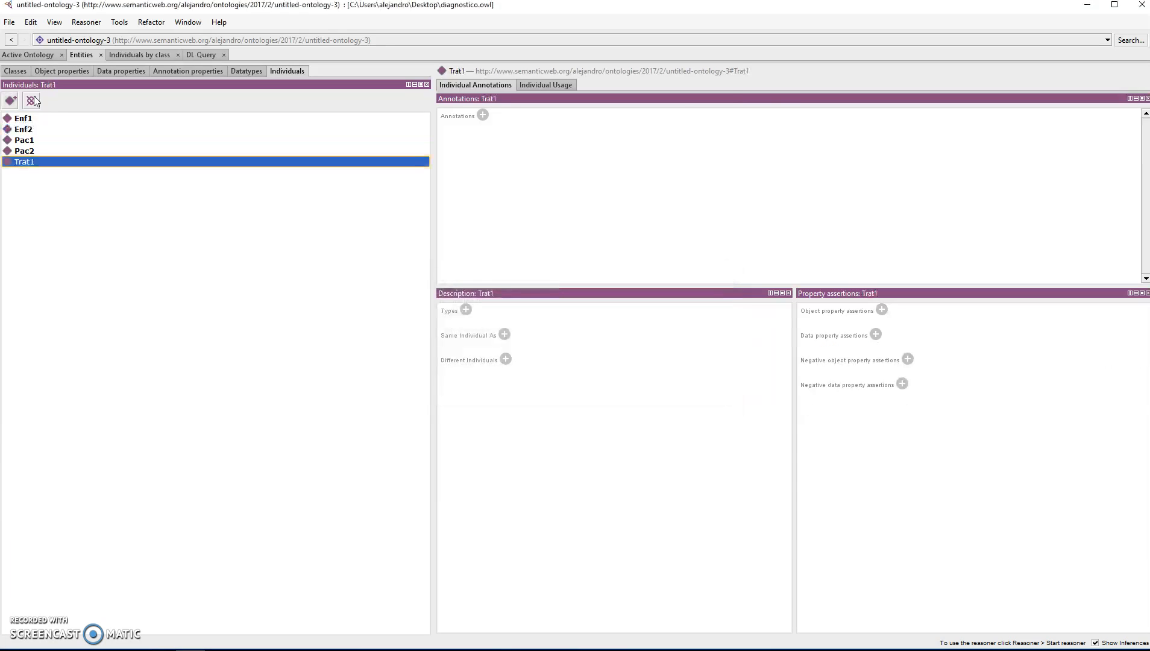
pyautogui.click(11, 100)
pyautogui.write('Trat2')
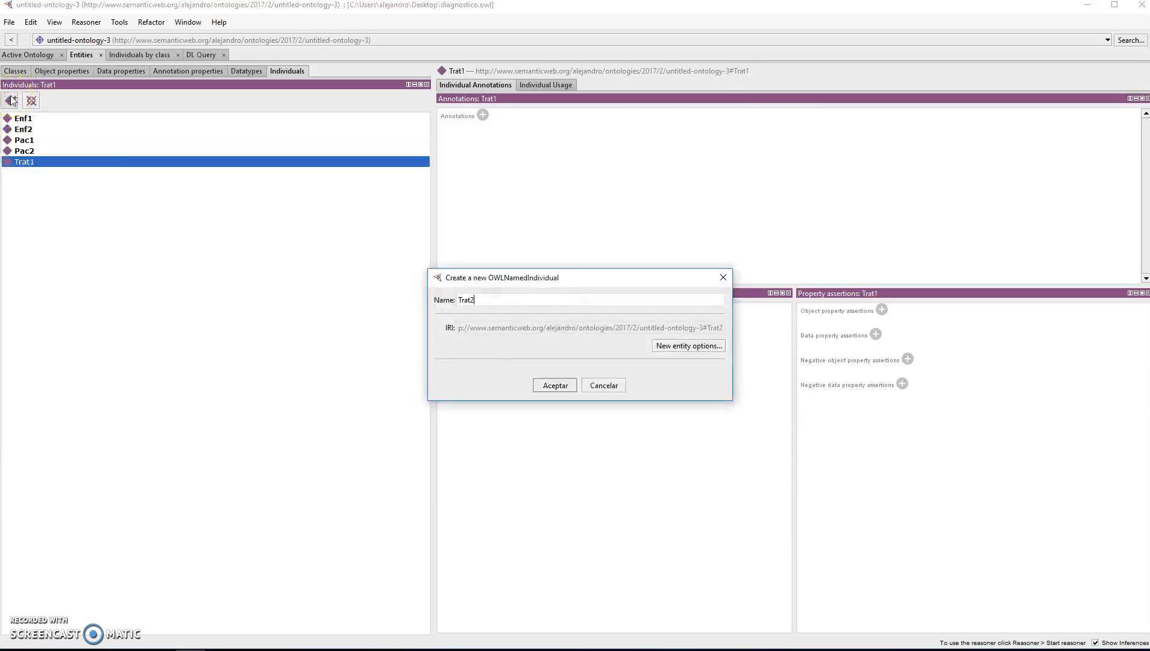
pyautogui.press('Return')
# Give Trat1 the data assertions nombre = Ibuprofeno and codigo = TR5231.
pyautogui.click(31, 162)
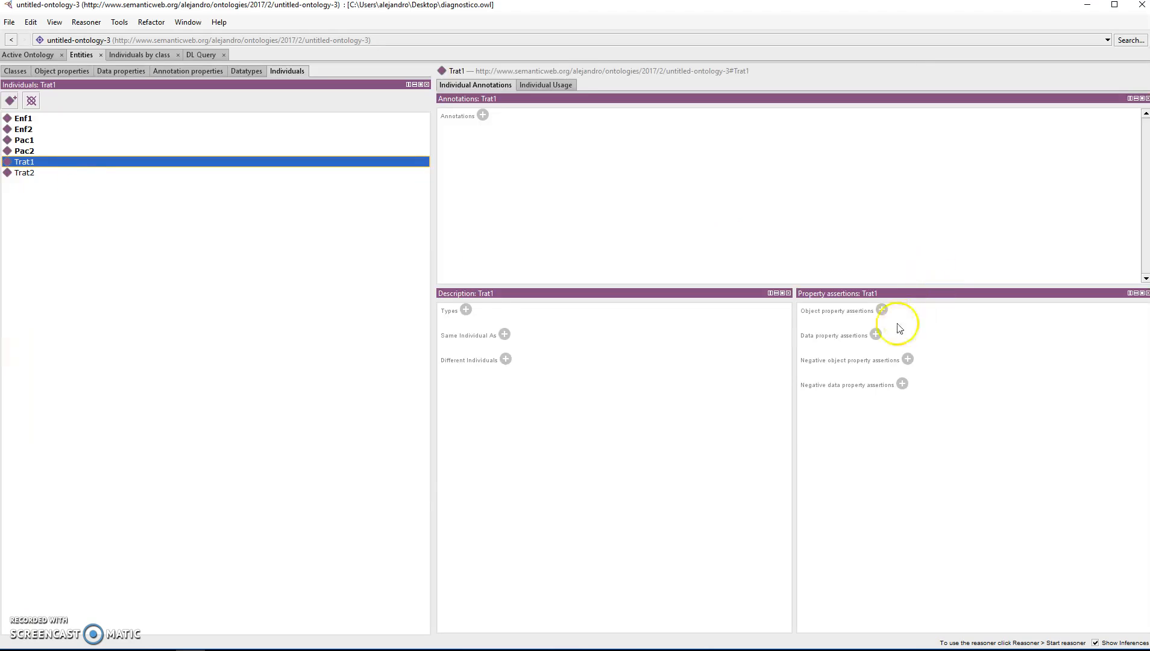
pyautogui.click(876, 335)
pyautogui.click(734, 384)
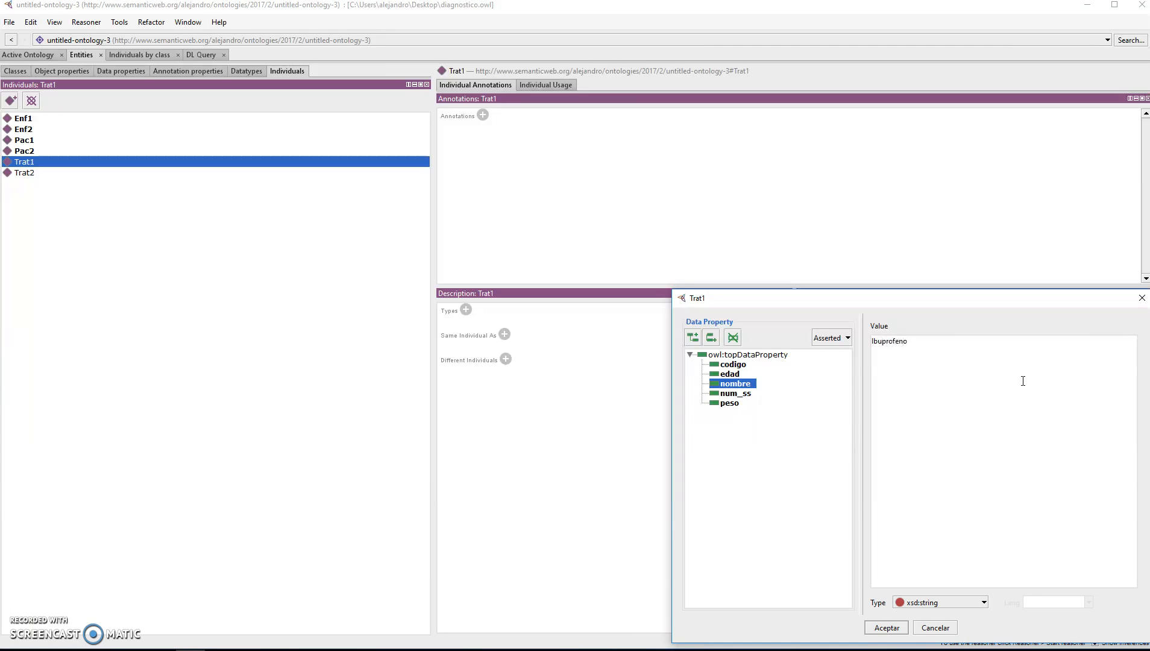
pyautogui.click(887, 628)
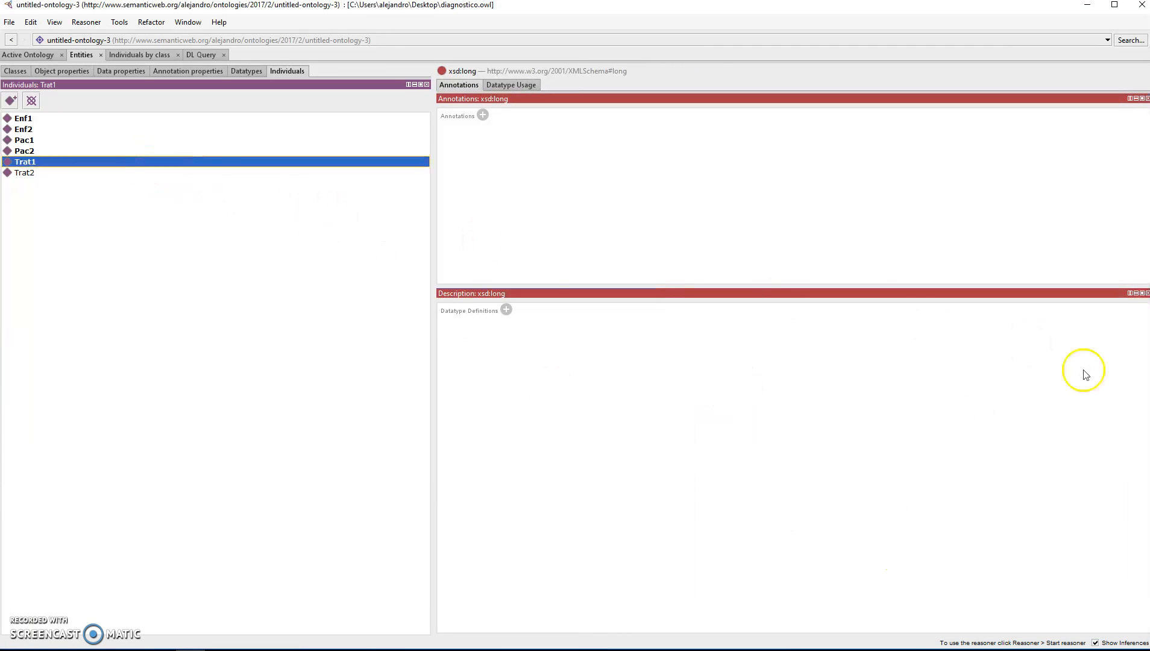
pyautogui.click(63, 163)
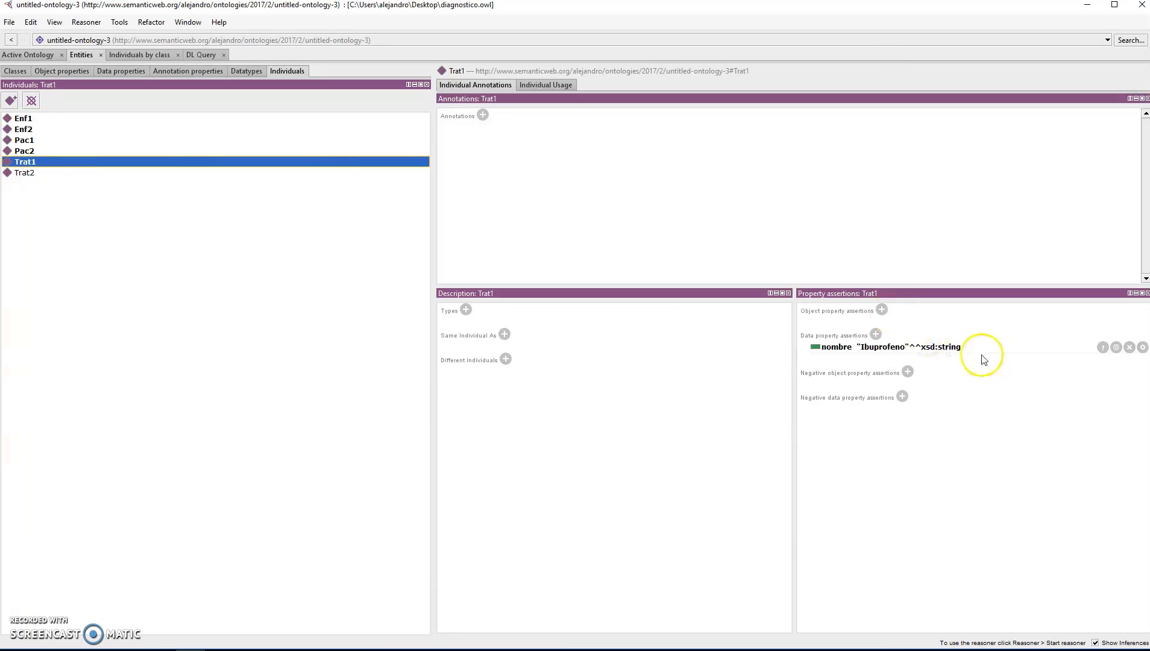
pyautogui.click(876, 334)
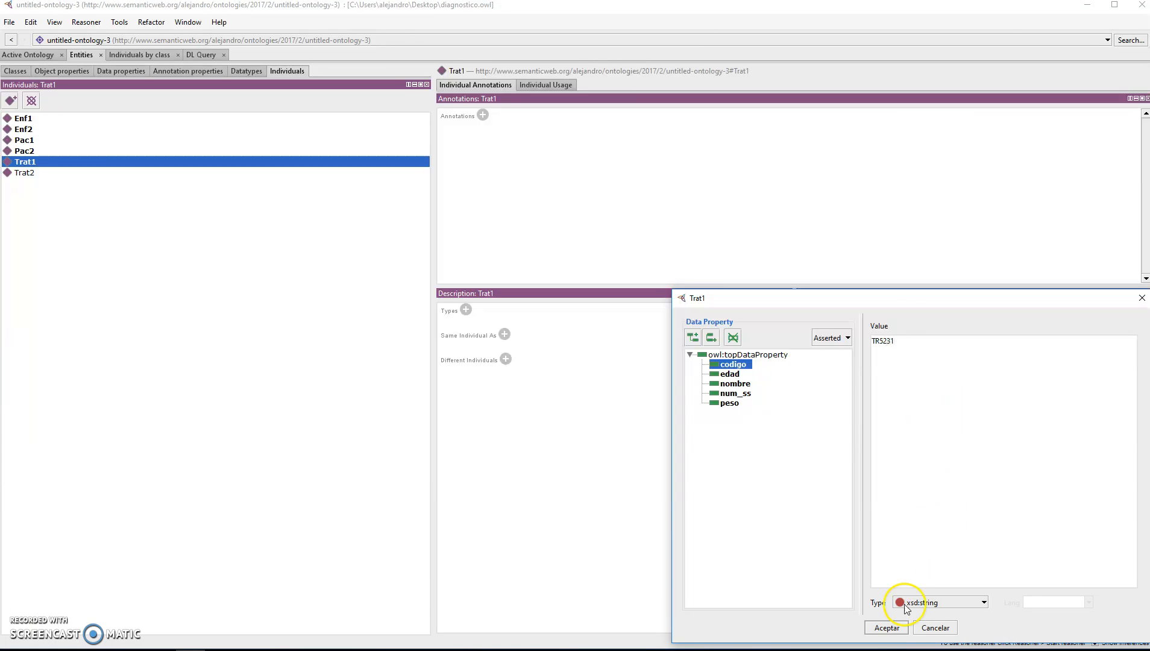
pyautogui.click(887, 628)
pyautogui.click(20, 174)
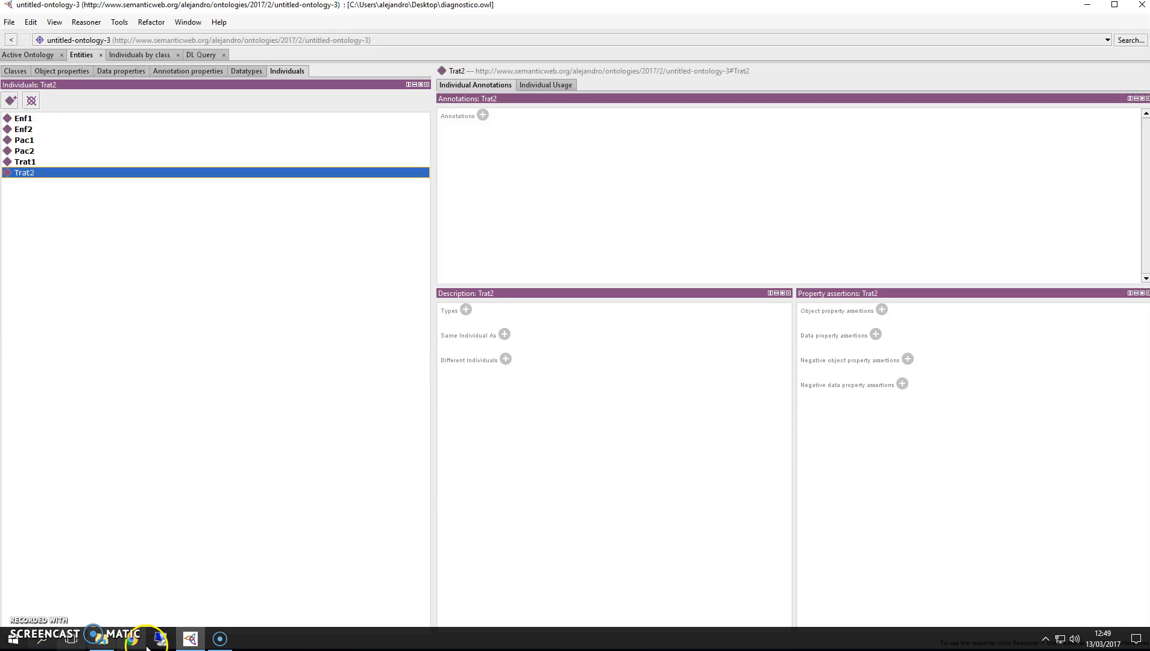
# In Chrome, close the old tabs and search Google for 'tratamiento alzheimer'.
pyautogui.click(137, 642)
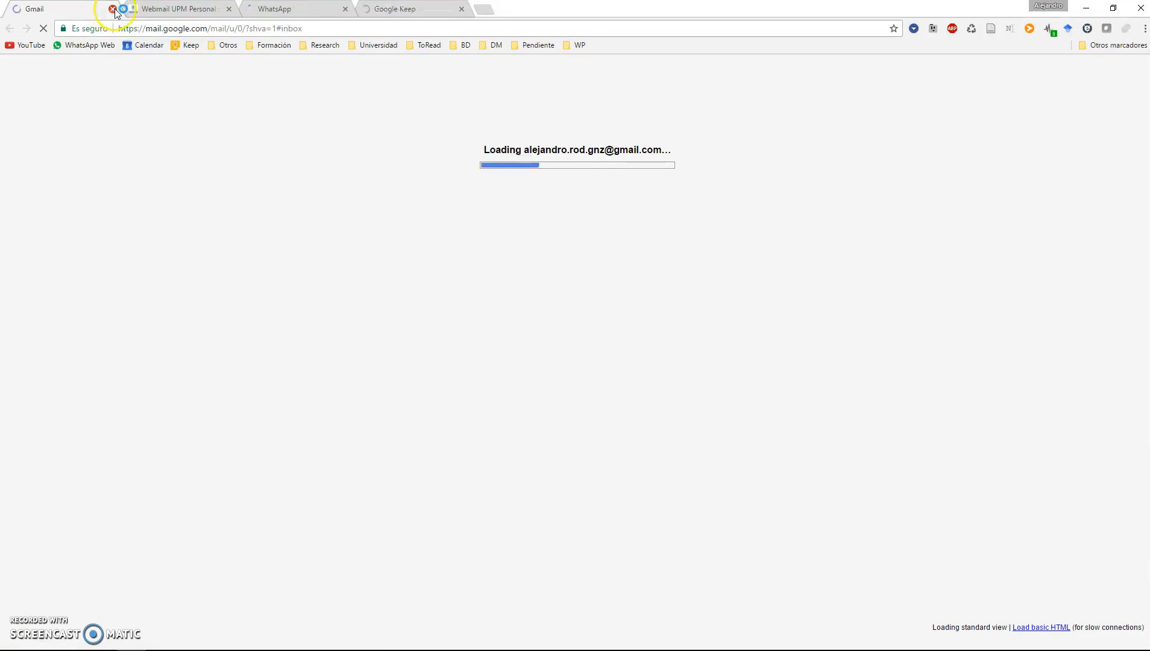
pyautogui.click(112, 9)
pyautogui.click(114, 9)
pyautogui.click(113, 9)
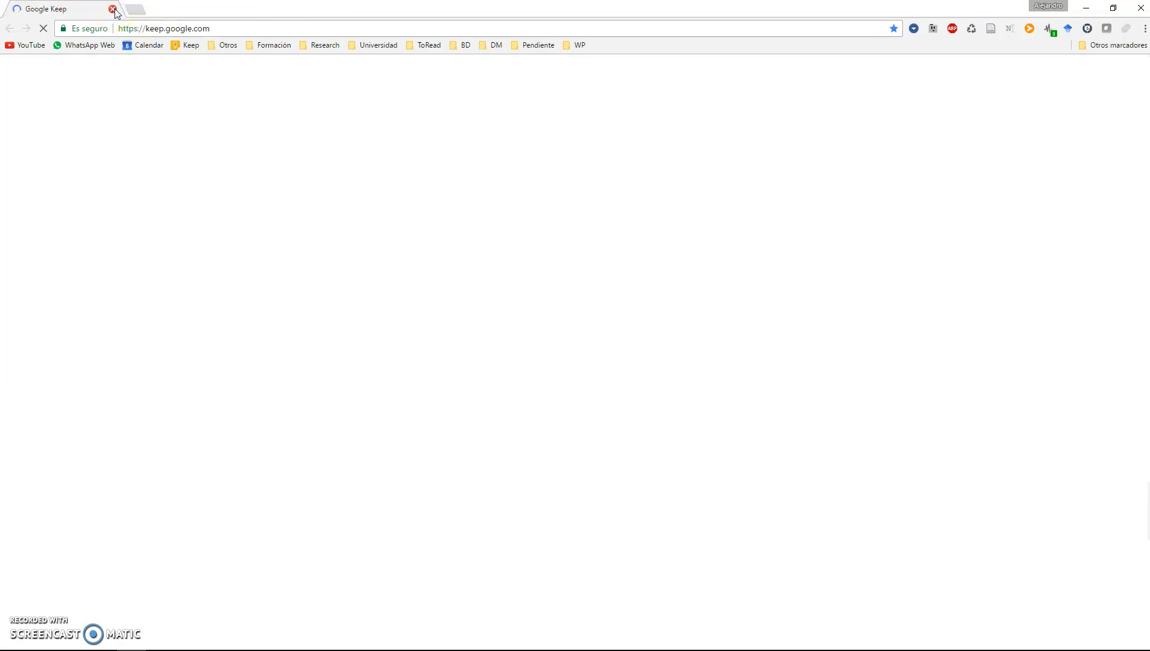
pyautogui.click(135, 9)
pyautogui.write('tratamiento alzheimer')
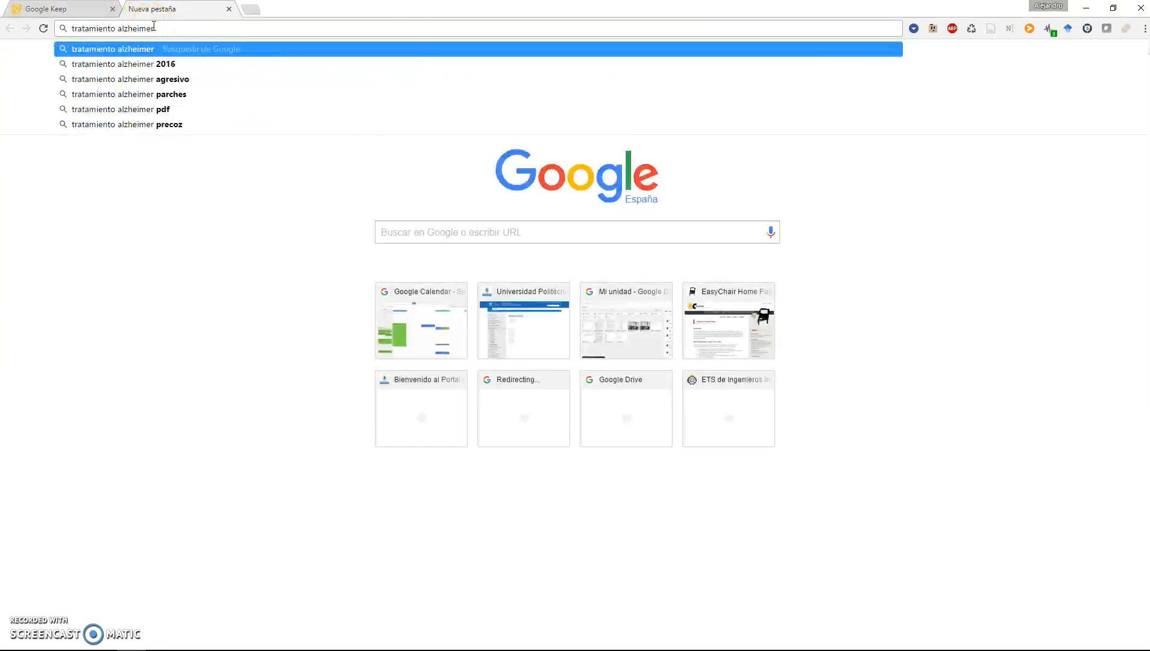
pyautogui.press('Return')
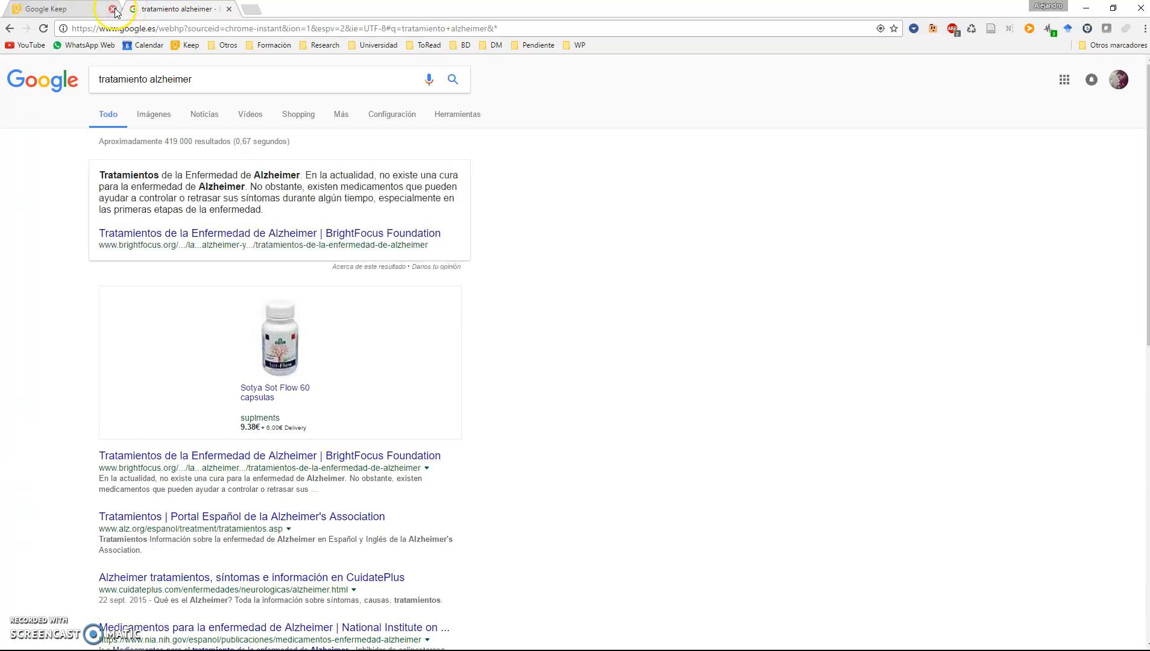
# Open the BrightFocus Alzheimer's treatments article in a new tab and scroll to Razadyne.
pyautogui.click(113, 9)
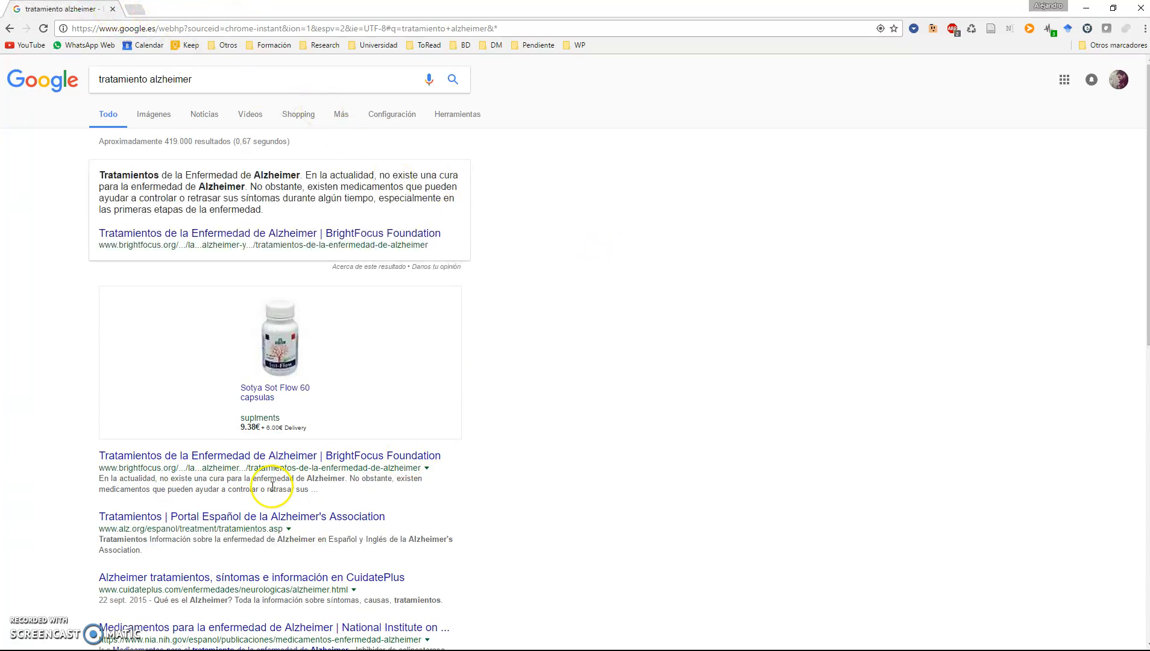
pyautogui.rightClick(267, 460)
pyautogui.rightClick(245, 453)
pyautogui.click(270, 464)
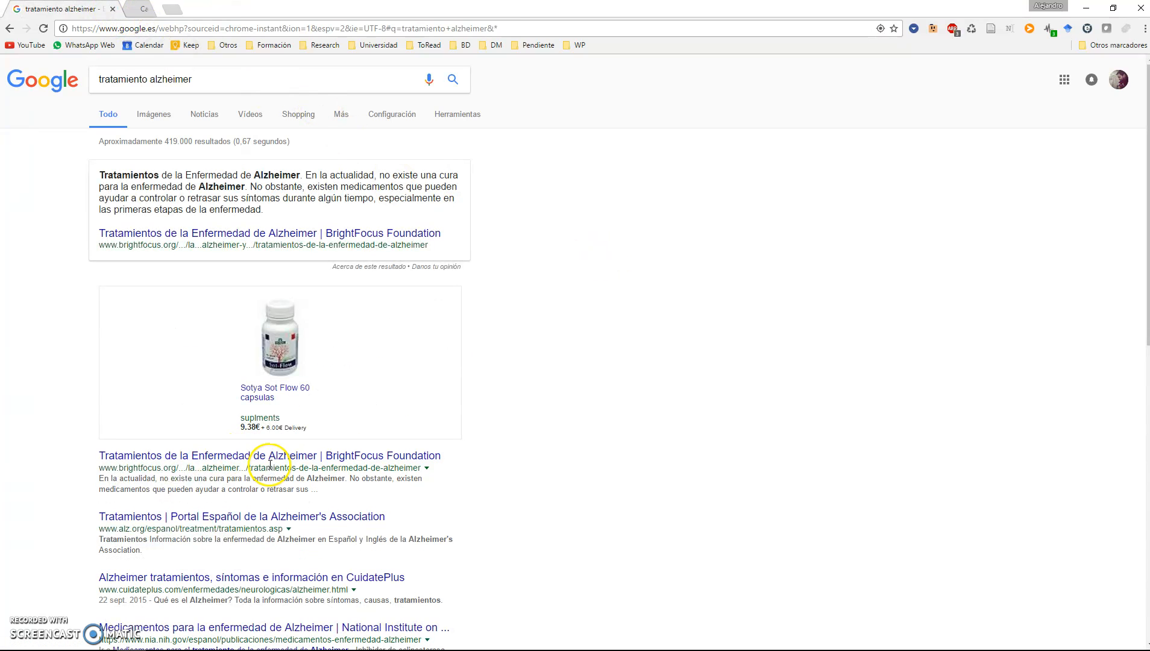
pyautogui.hotkey('ctrl', 'Tab')
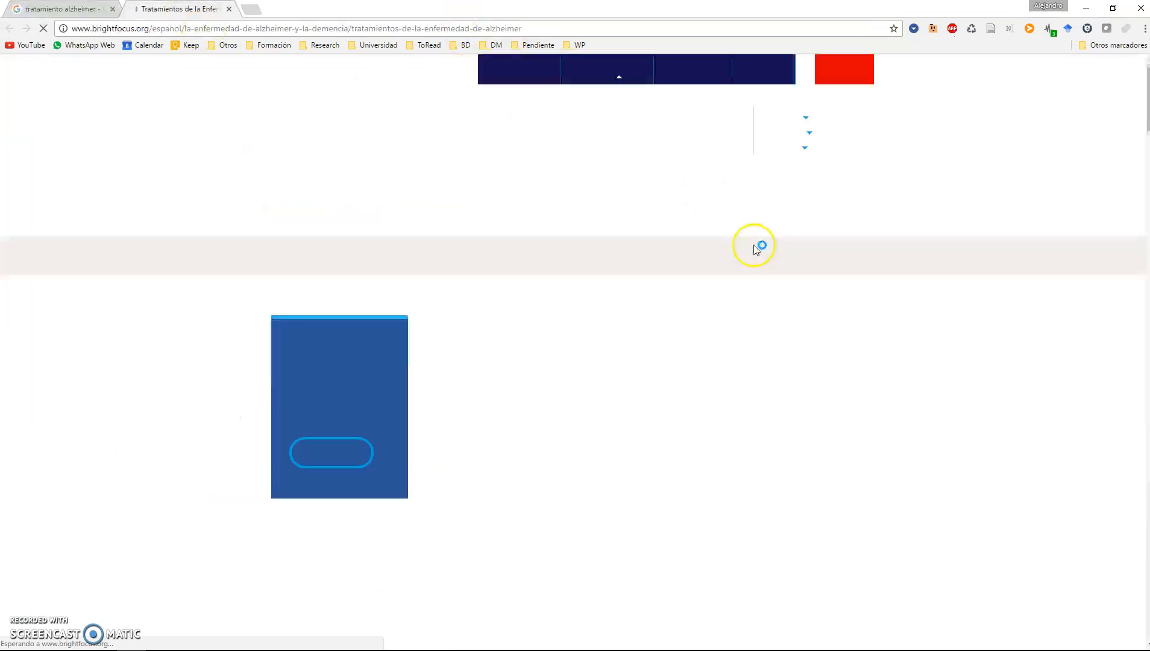
pyautogui.scroll(-3, 802, 346)
pyautogui.scroll(-3, 804, 350)
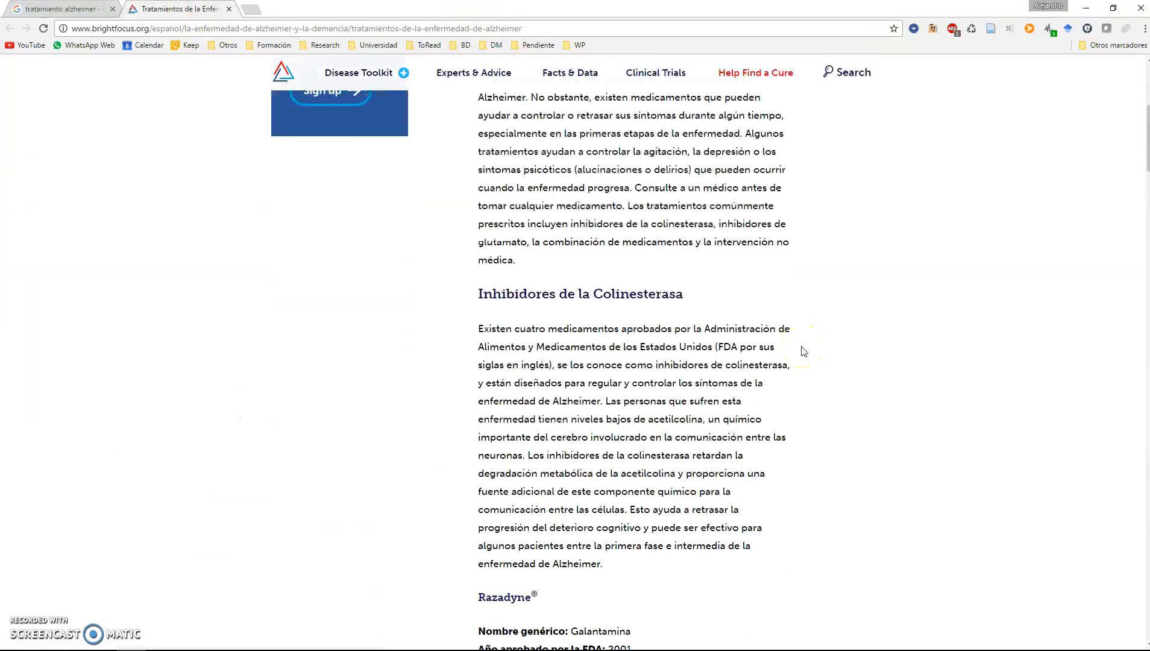
pyautogui.scroll(-4, 803, 351)
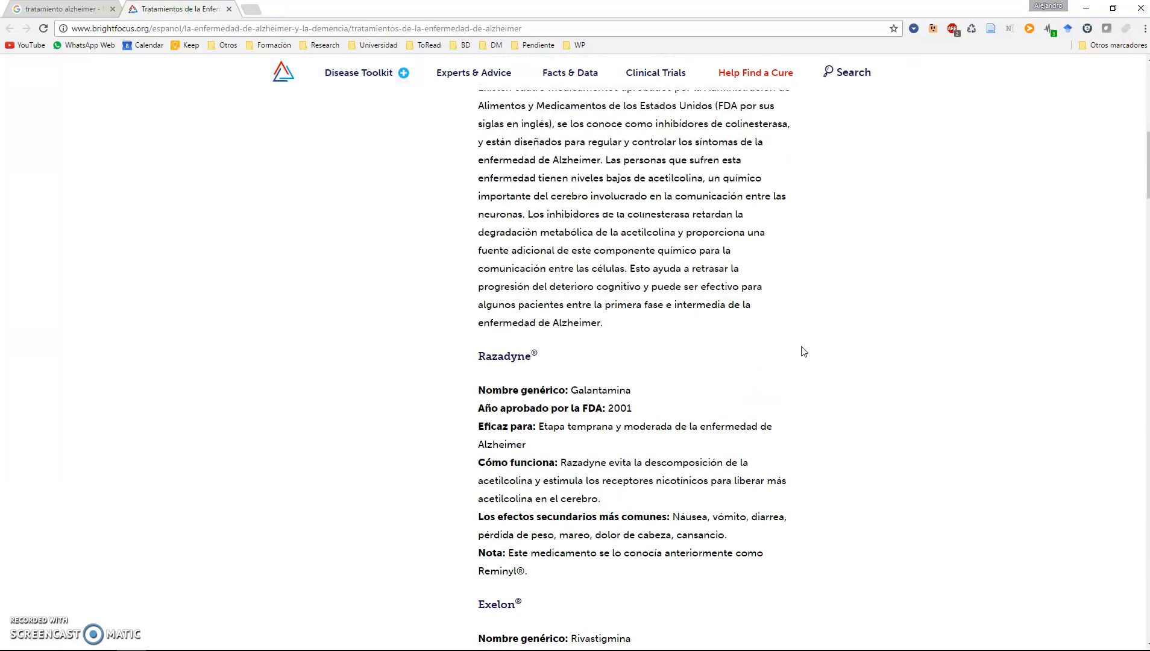
pyautogui.moveTo(478, 356); pyautogui.dragTo(536, 360)
pyautogui.click(525, 358)
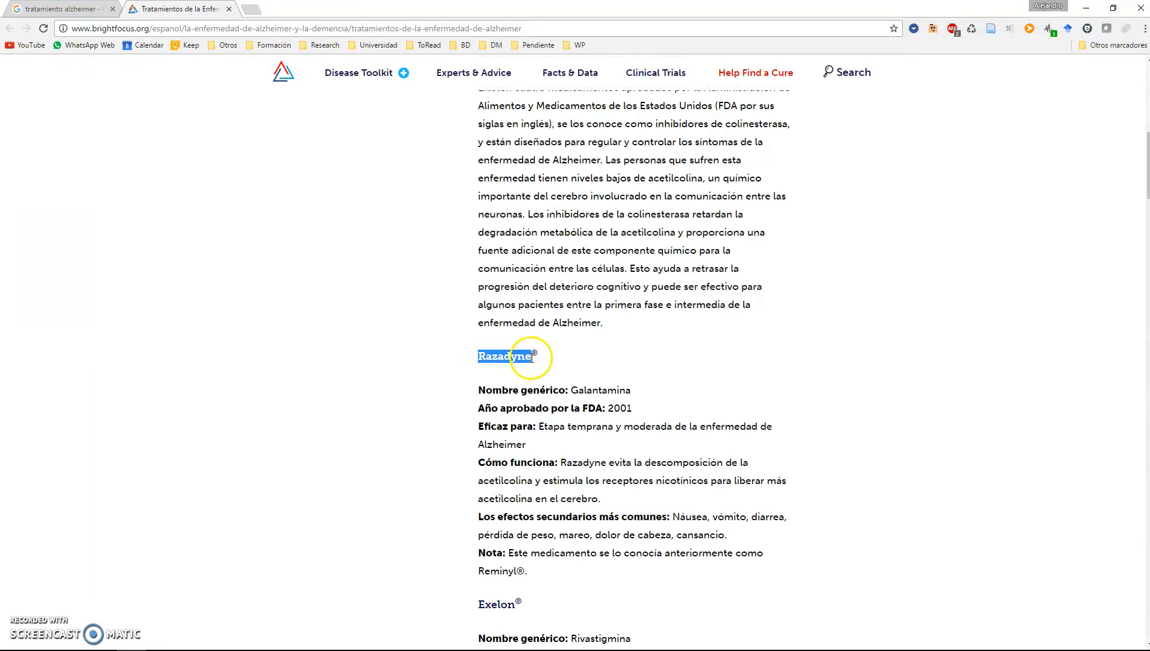
pyautogui.click(534, 390)
# Back in Protégé, give Trat2 the data property nombre "Razadyne".
pyautogui.click(1086, 8)
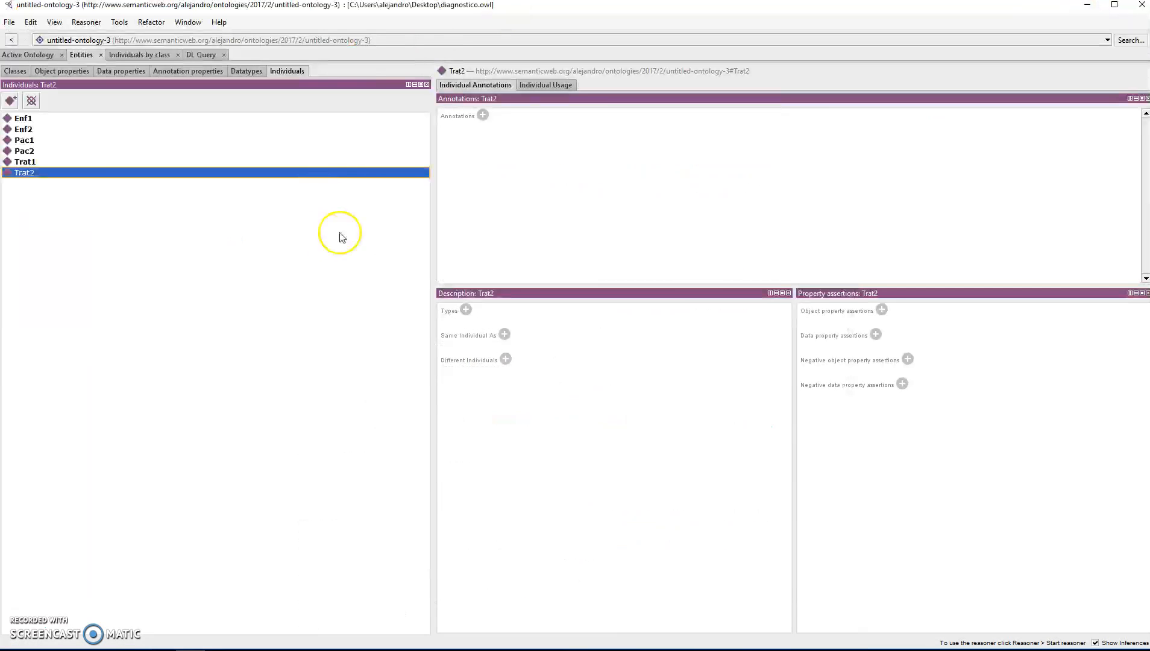
pyautogui.click(876, 334)
pyautogui.click(736, 384)
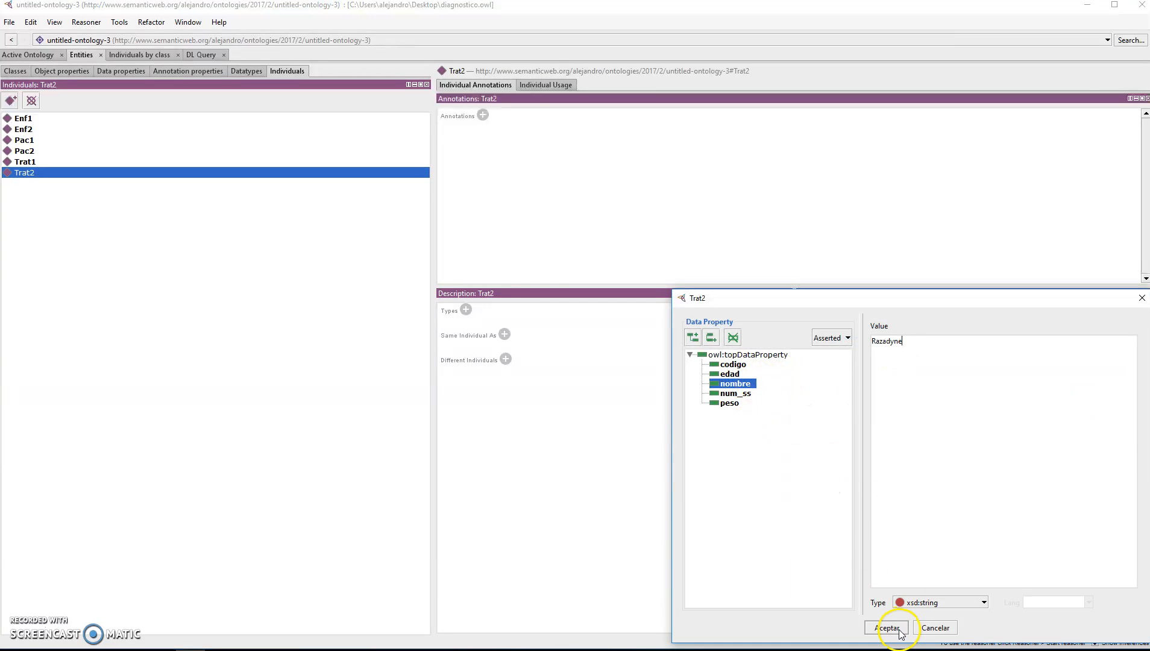
pyautogui.click(886, 628)
pyautogui.click(30, 175)
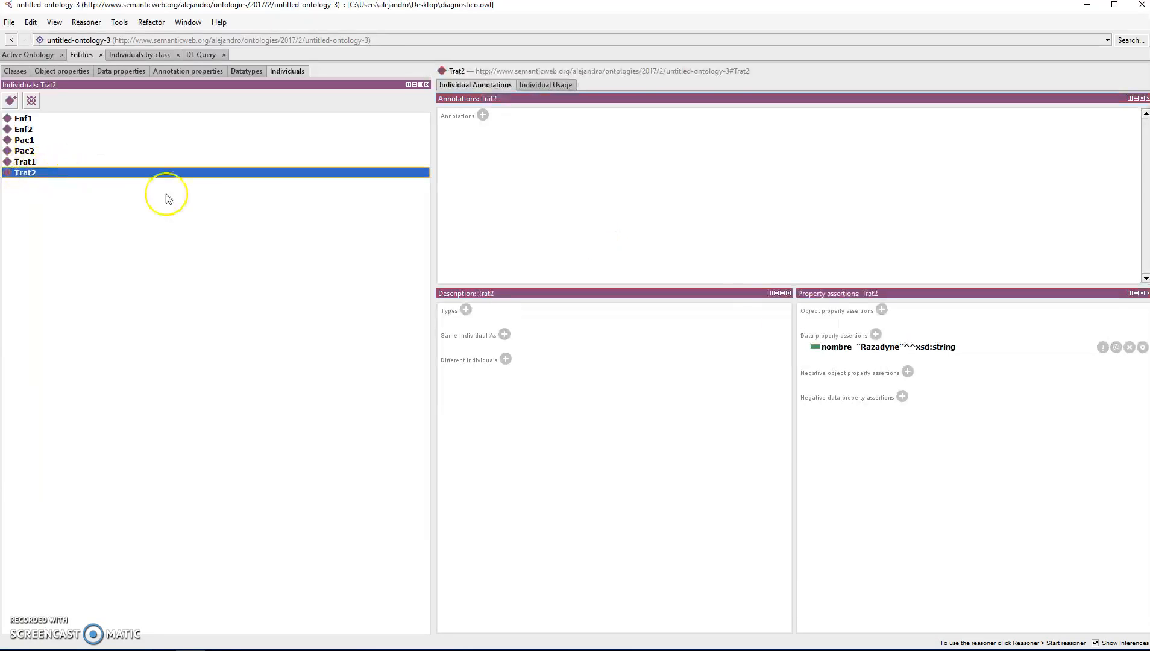
# Add the data property codigo "TR1098" to Trat2.
pyautogui.click(874, 334)
pyautogui.click(743, 366)
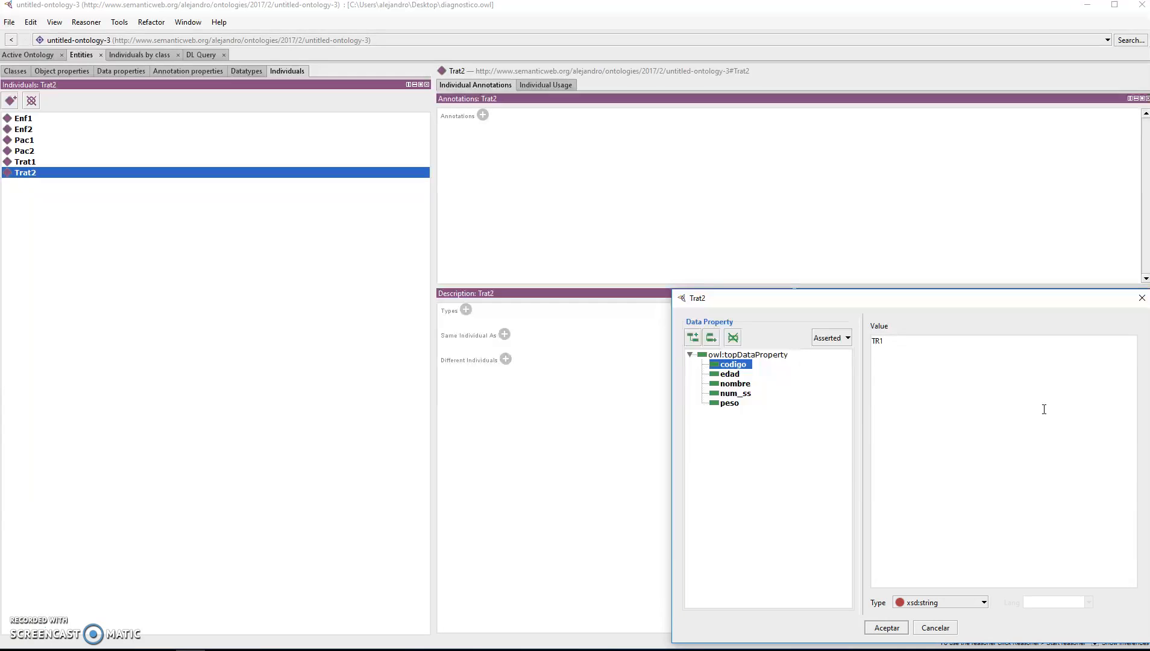
pyautogui.click(884, 627)
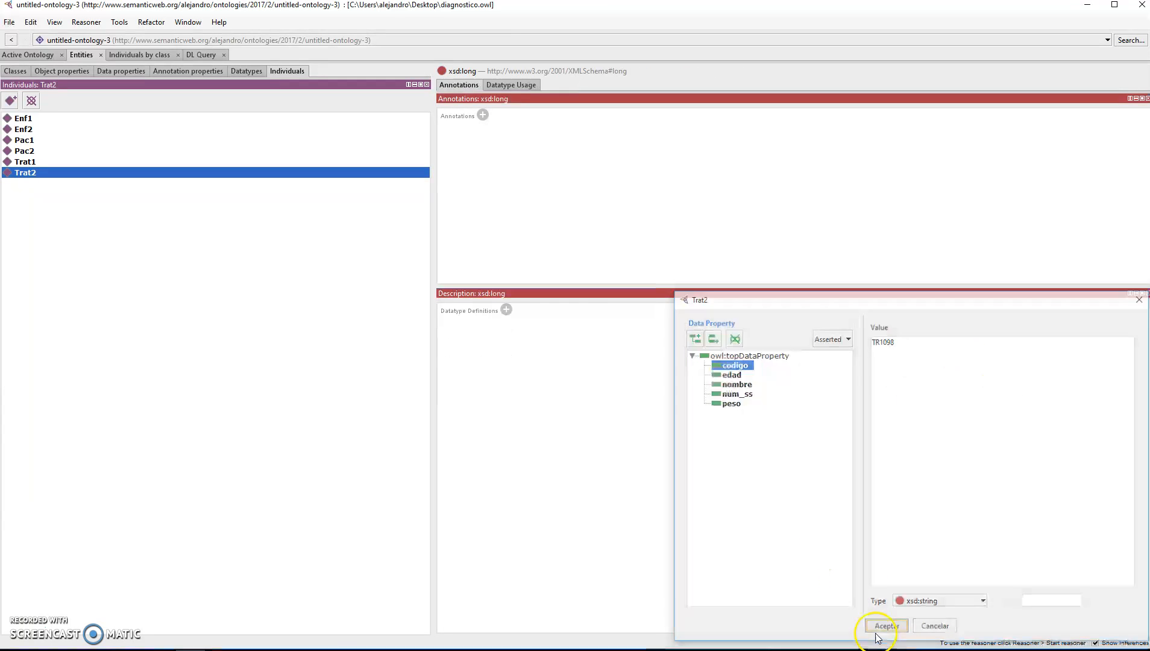
pyautogui.click(44, 171)
# Review the assertions of Trat1, Pac2, Pac1, Enf2 and Enf1 in turn.
pyautogui.click(40, 161)
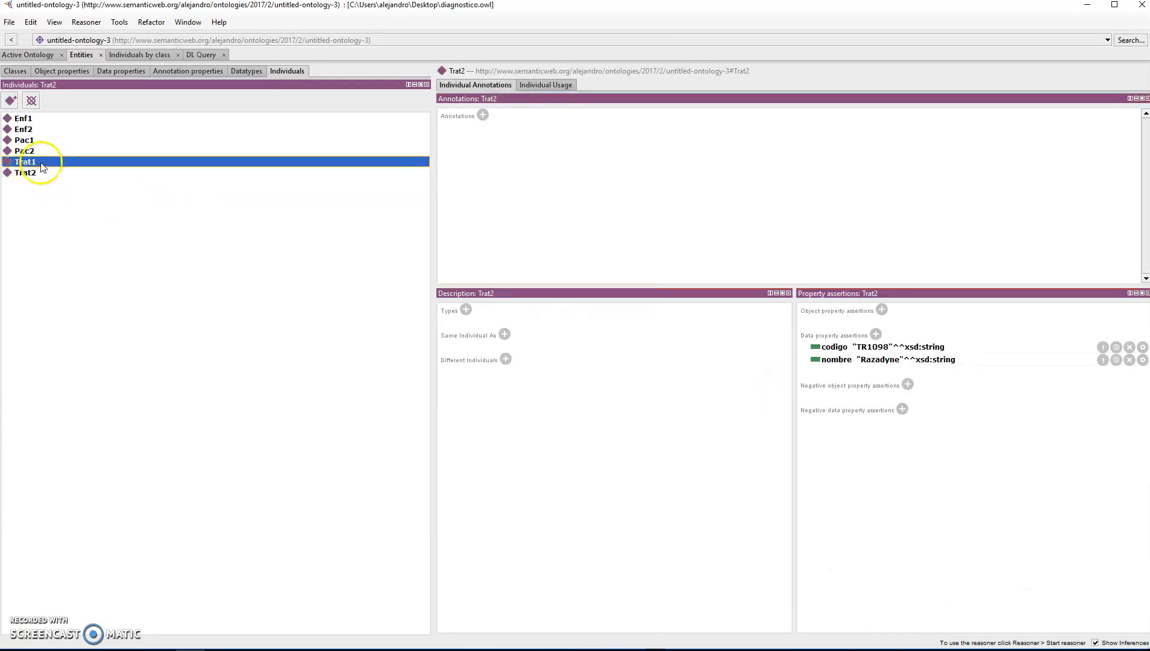
pyautogui.click(41, 151)
pyautogui.click(40, 140)
pyautogui.click(39, 129)
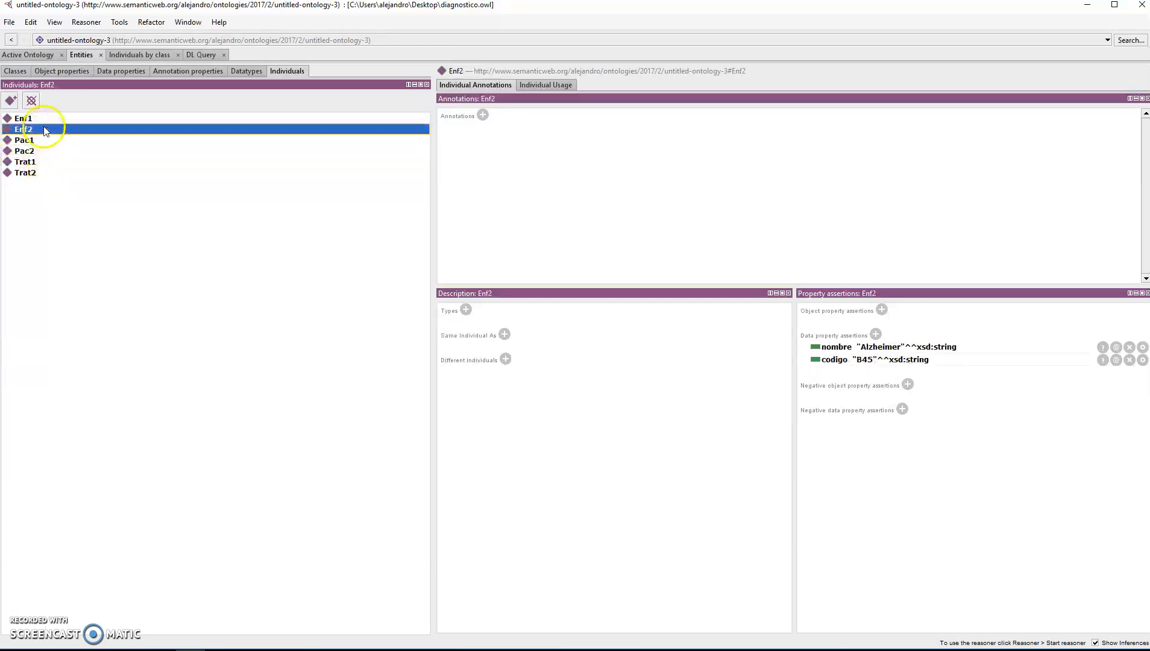
pyautogui.click(39, 119)
# Create the symptom individuals Sint1 and Sint2.
pyautogui.click(11, 100)
pyautogui.write('Sint1')
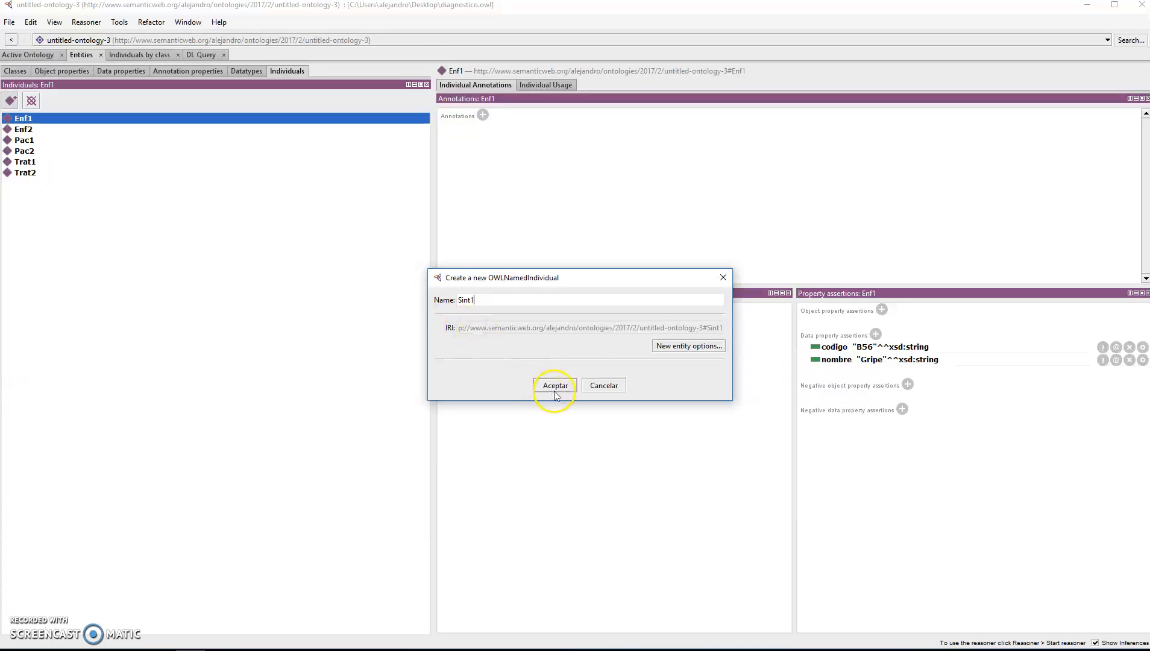
pyautogui.click(555, 389)
pyautogui.click(11, 101)
pyautogui.write('S')
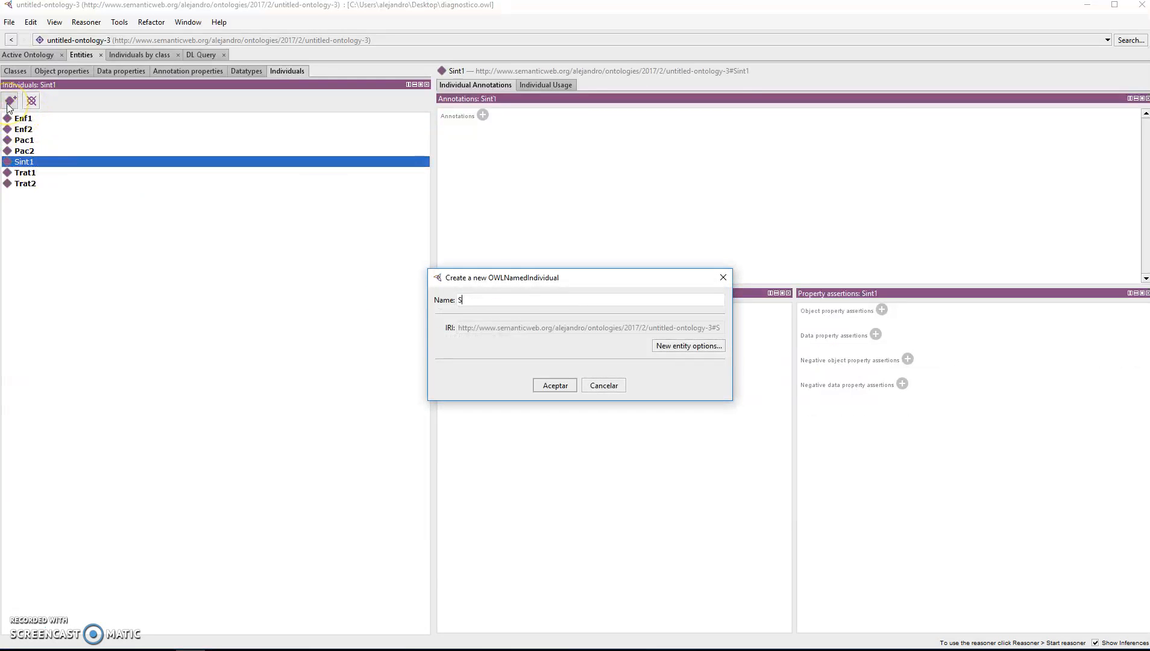
pyautogui.write('int2')
pyautogui.press('Return')
# Create the symptom individuals Sint3 and Sint4.
pyautogui.click(9, 102)
pyautogui.write('Sint3')
pyautogui.press('Return')
pyautogui.click(9, 103)
pyautogui.write('Sint4')
pyautogui.press('Return')
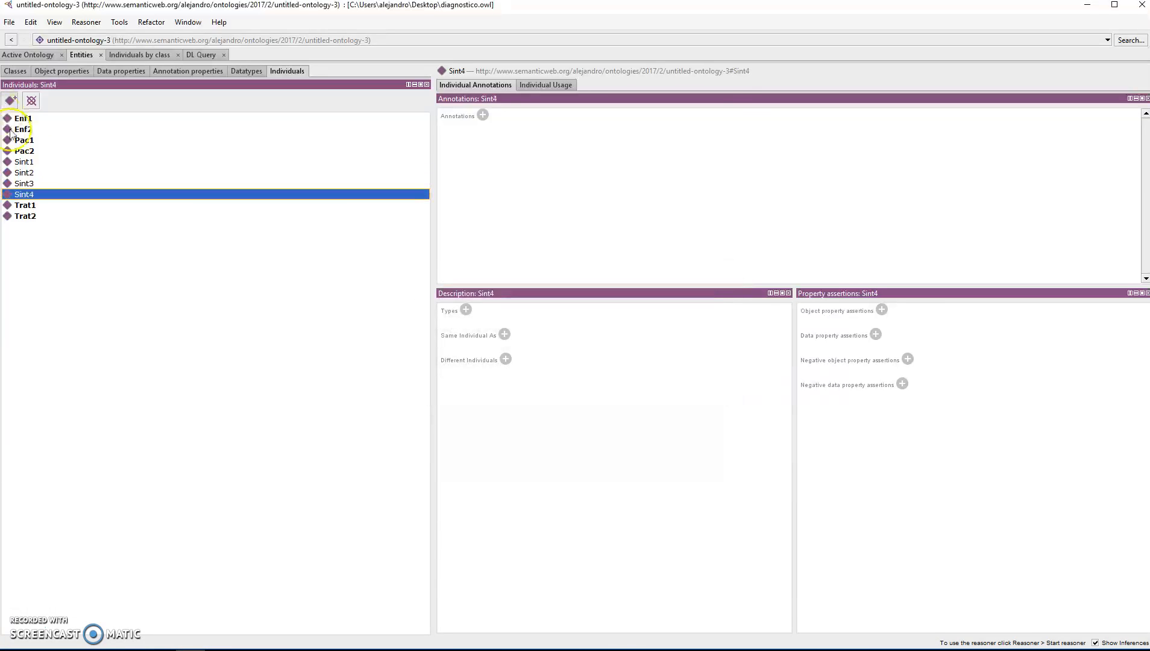
pyautogui.click(27, 162)
# Give Sint1 data properties nombre "Fiebre" and codigo "S1".
pyautogui.click(876, 334)
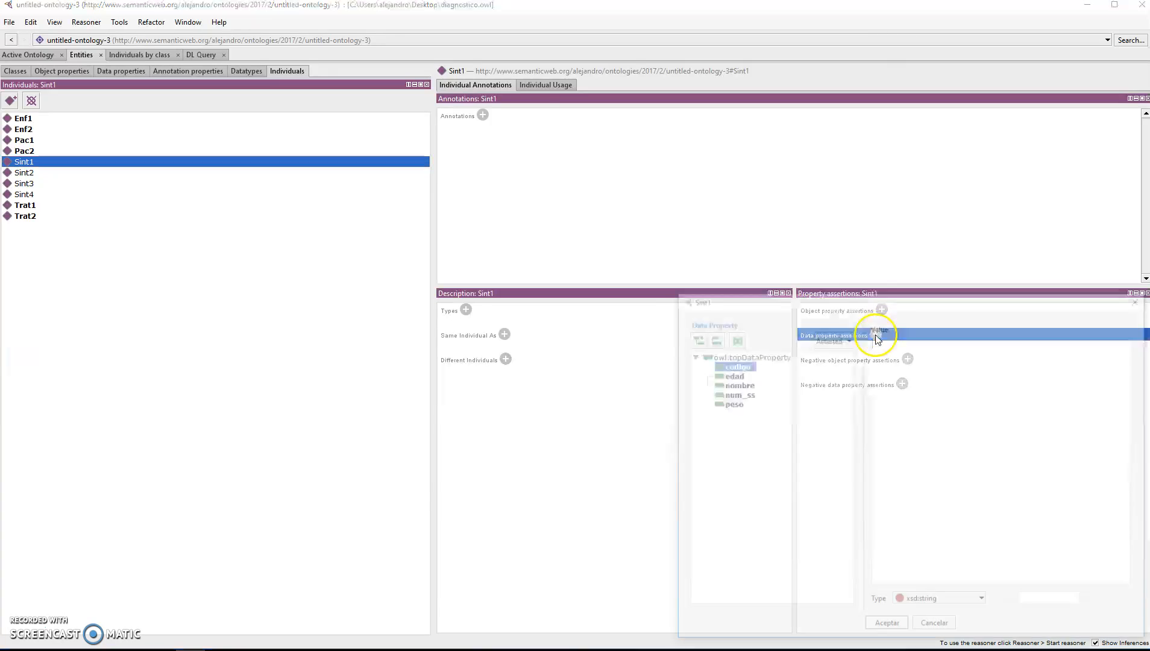
pyautogui.click(735, 383)
pyautogui.click(893, 378)
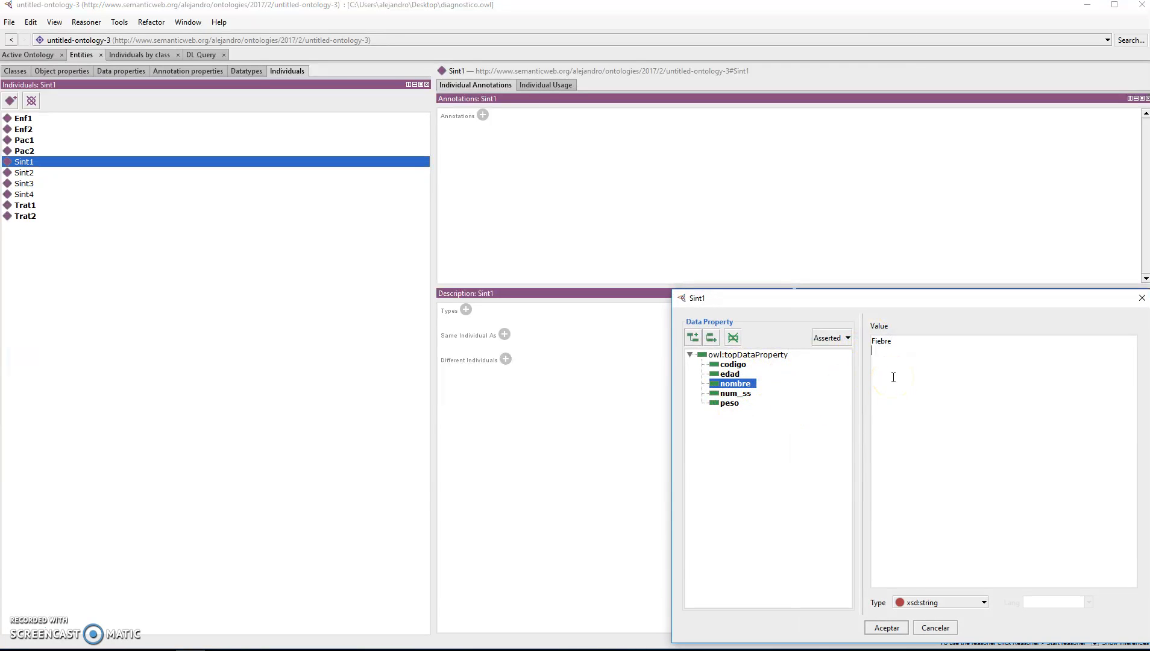
pyautogui.click(887, 628)
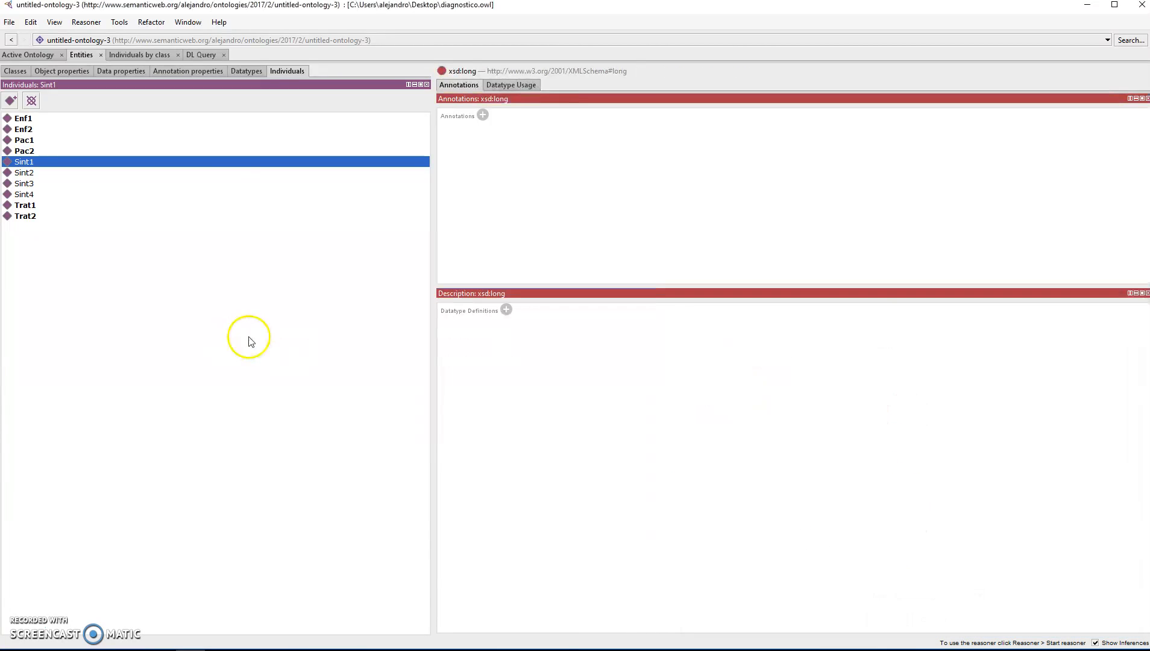
pyautogui.click(21, 162)
pyautogui.click(879, 334)
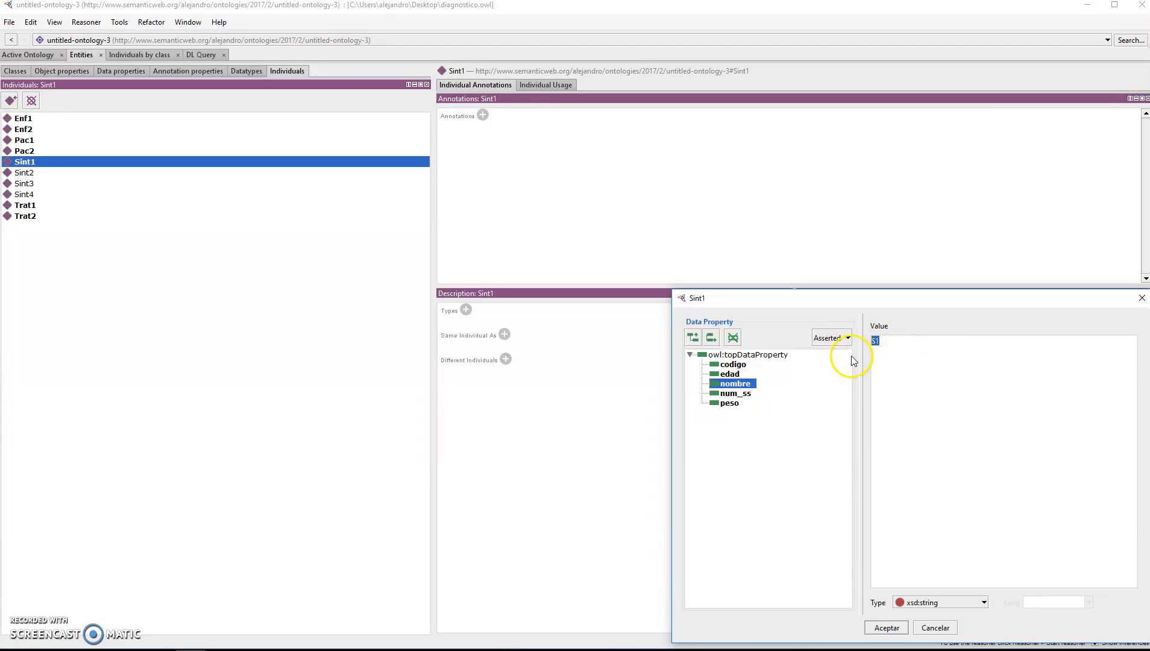
pyautogui.click(748, 366)
pyautogui.click(887, 627)
pyautogui.click(49, 164)
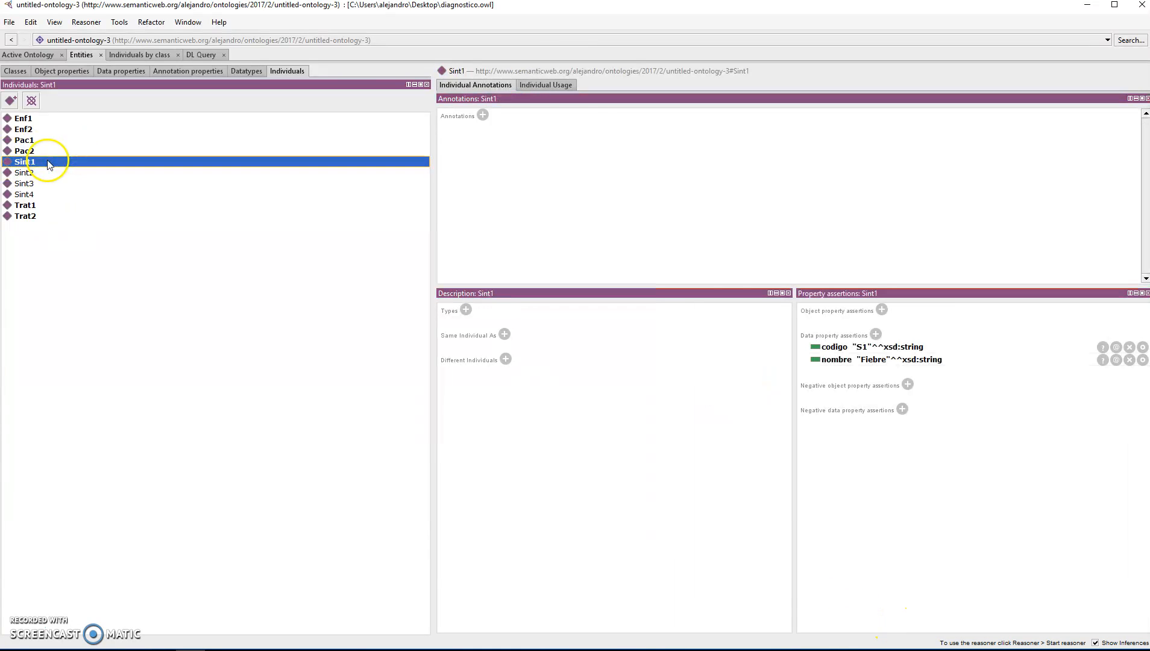
# Give Sint2 data properties nombre "Cefalea" and codigo "S2".
pyautogui.click(24, 173)
pyautogui.click(876, 333)
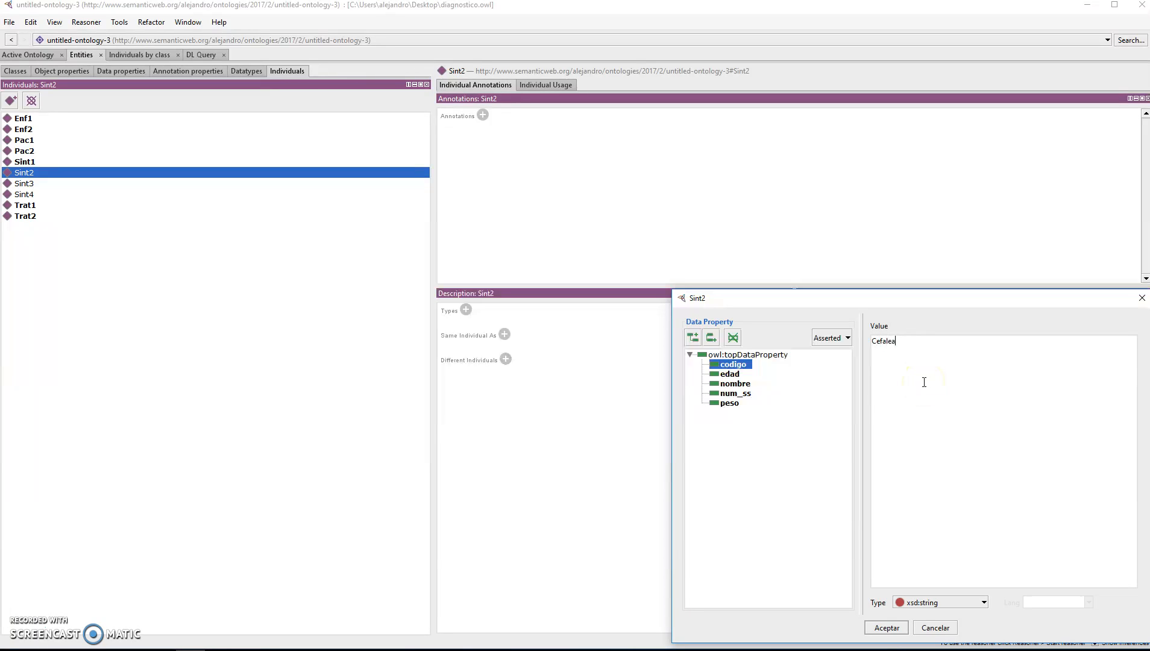
pyautogui.moveTo(922, 351); pyautogui.dragTo(634, 304)
pyautogui.click(745, 385)
pyautogui.click(887, 630)
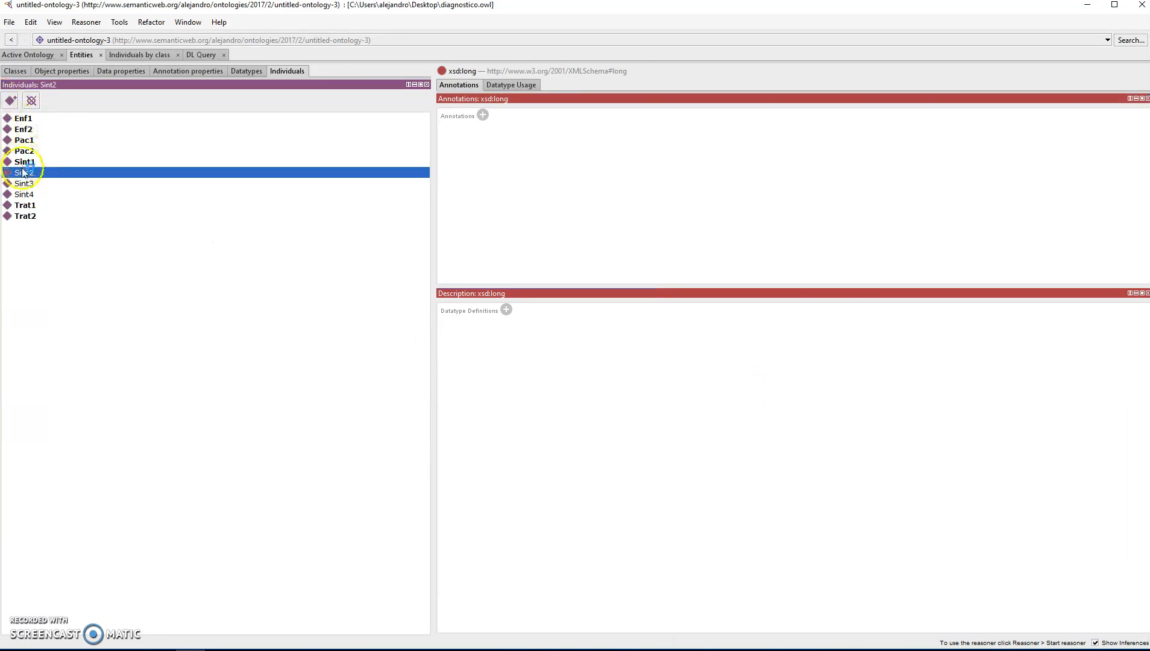
pyautogui.click(30, 173)
pyautogui.click(876, 335)
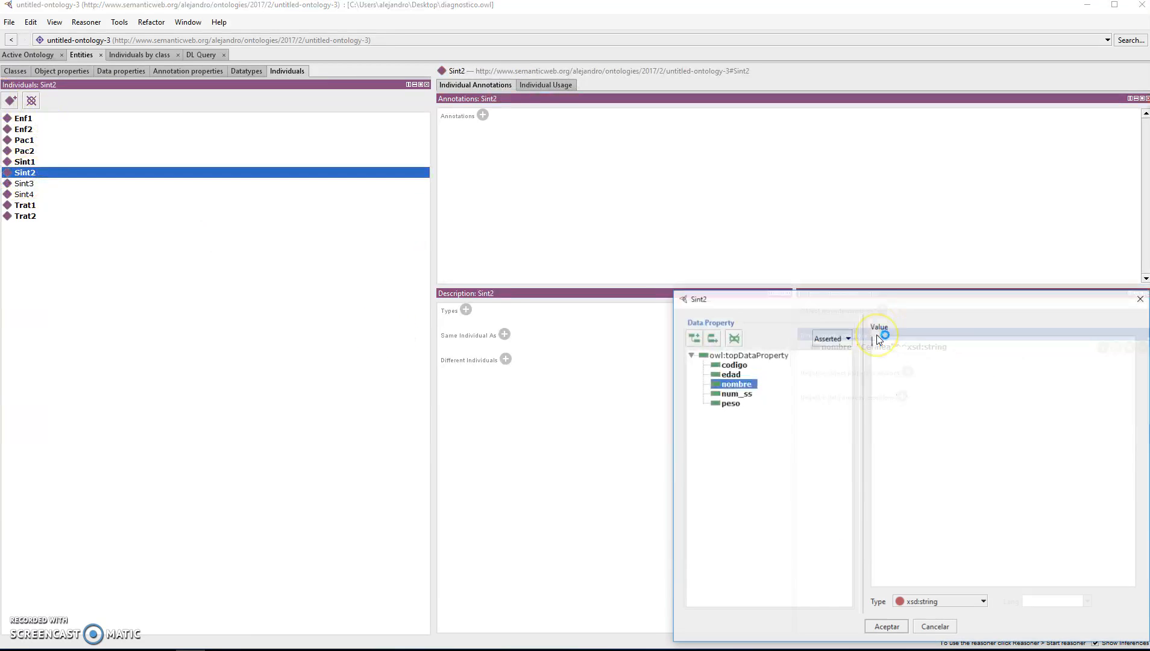
pyautogui.write('57')
pyautogui.click(739, 364)
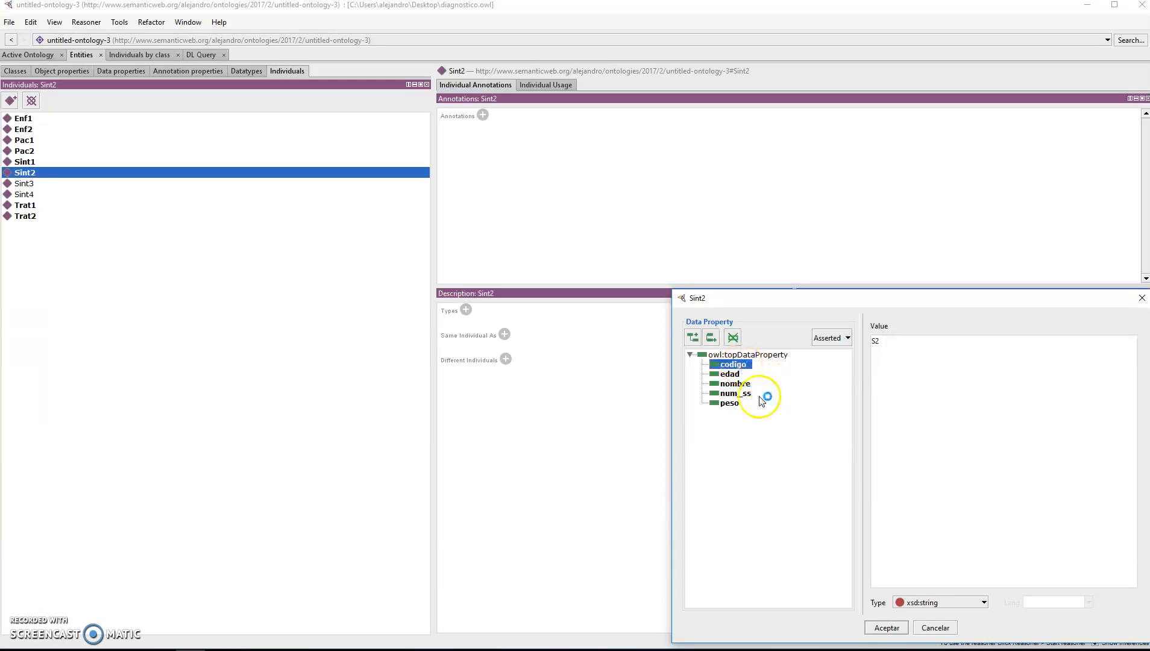
pyautogui.click(887, 628)
pyautogui.click(27, 183)
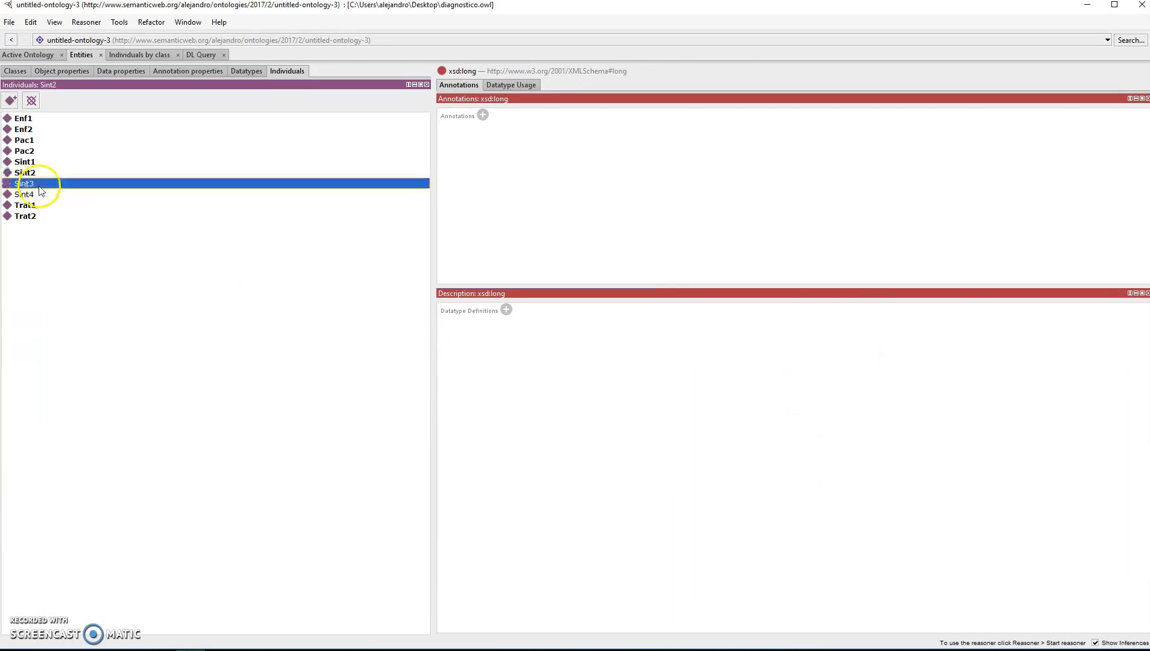
# Give Sint3 data properties nombre "Perdida de memoria" and codigo "S3".
pyautogui.click(876, 335)
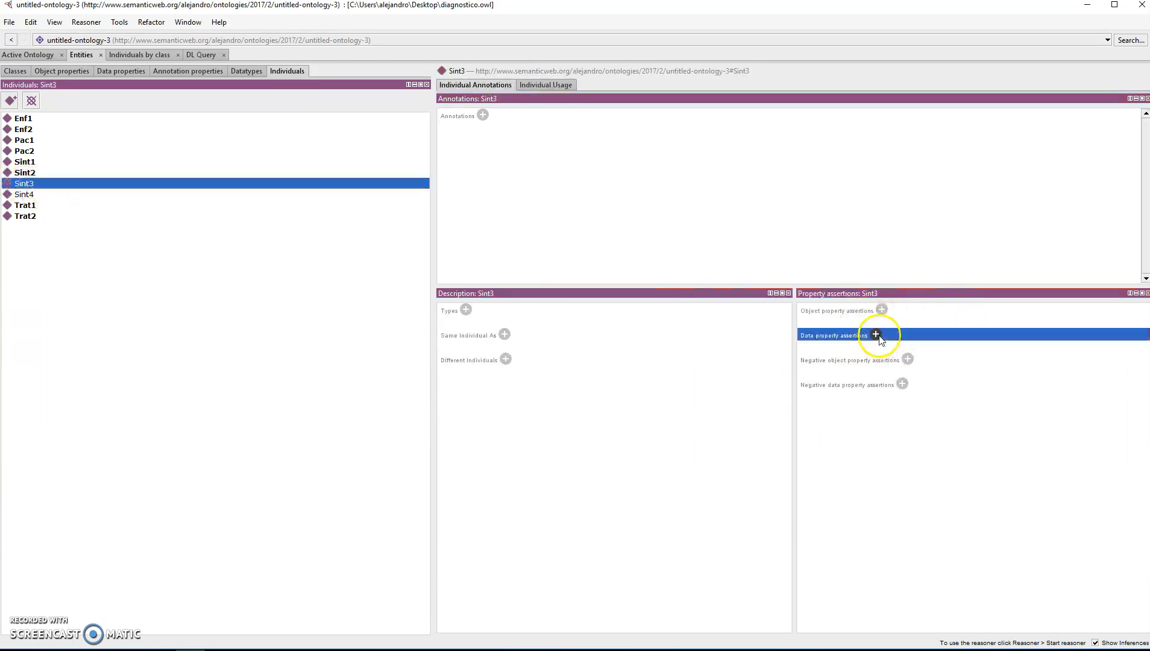
pyautogui.click(735, 383)
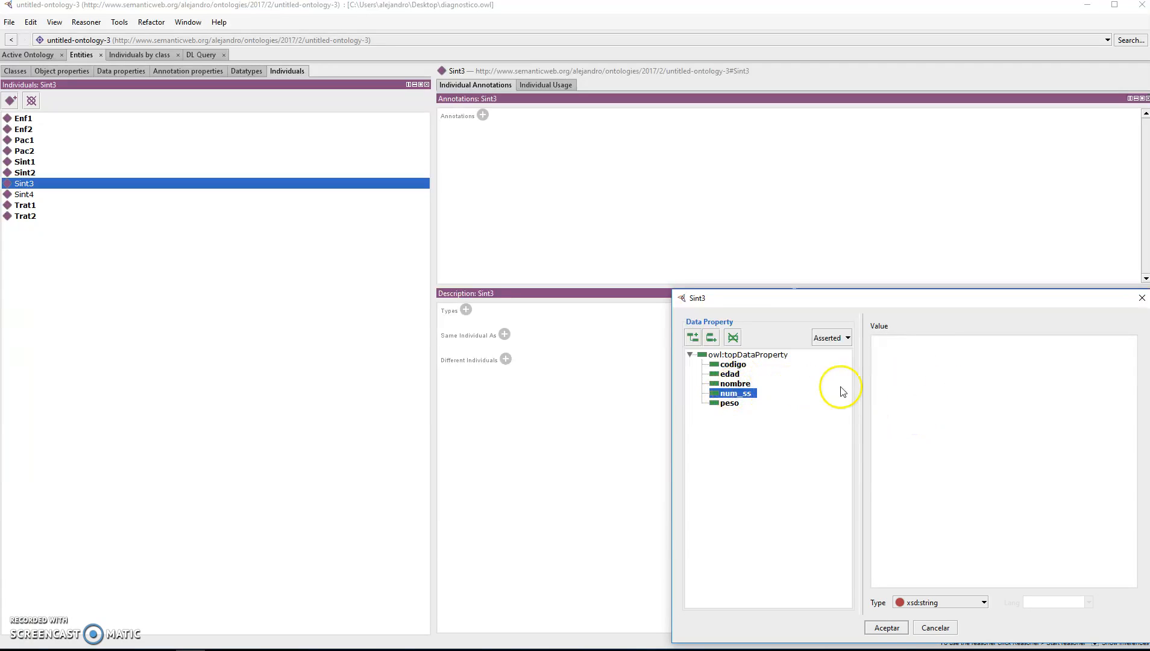
pyautogui.click(925, 396)
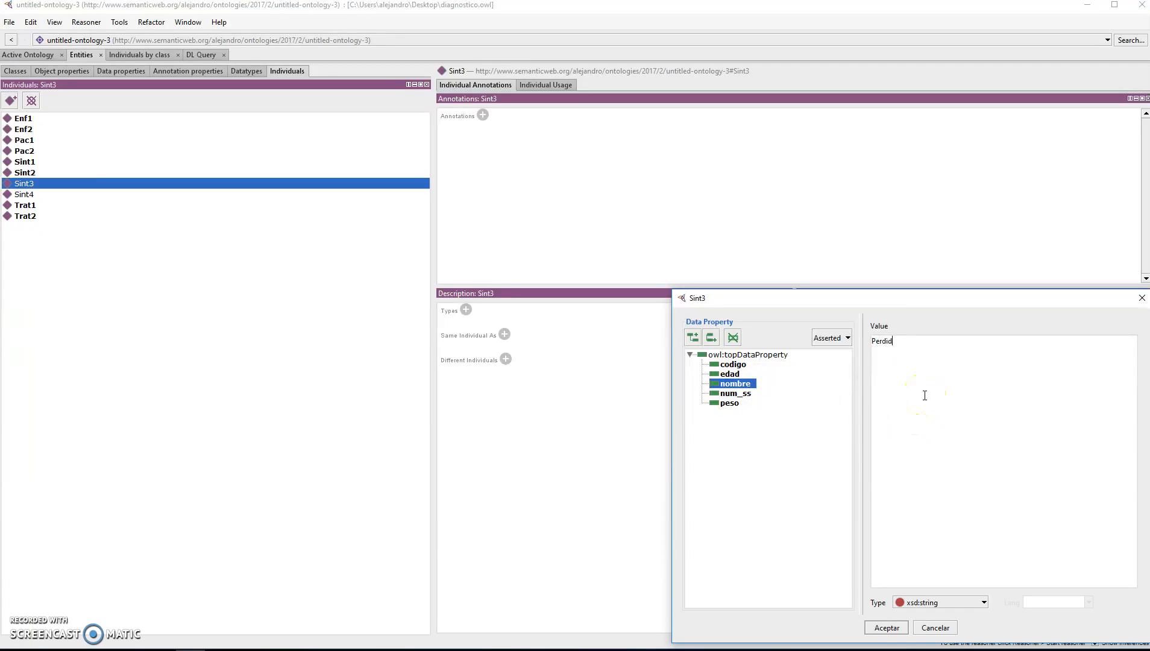
pyautogui.click(737, 363)
pyautogui.click(735, 383)
pyautogui.click(887, 627)
pyautogui.click(60, 187)
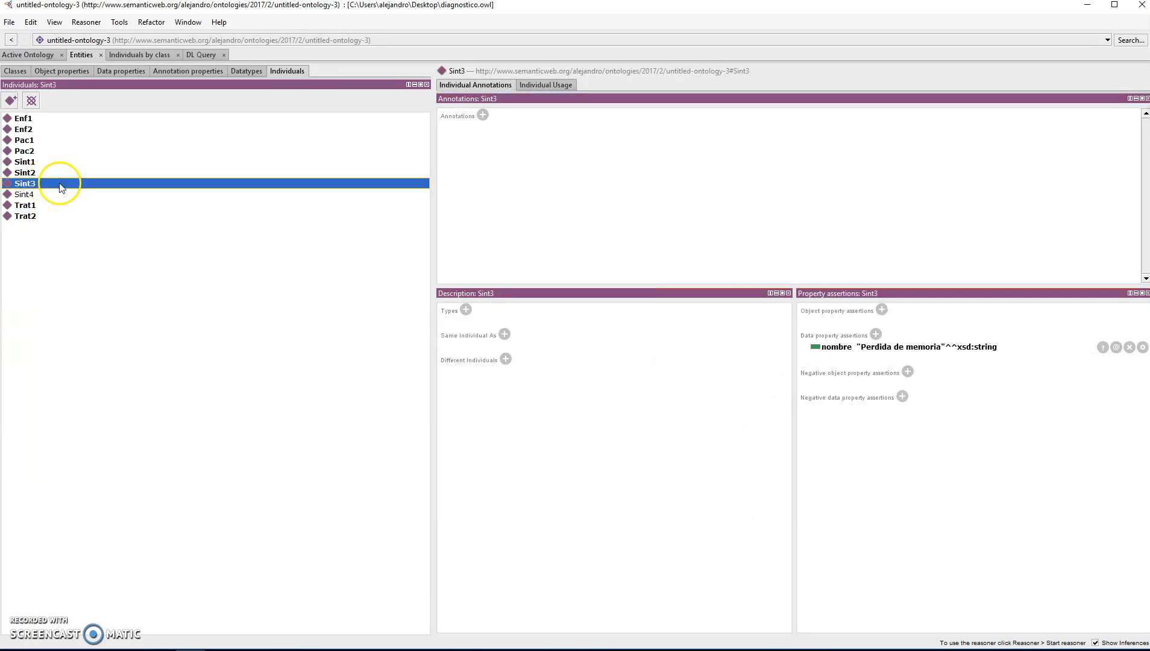
pyautogui.click(881, 332)
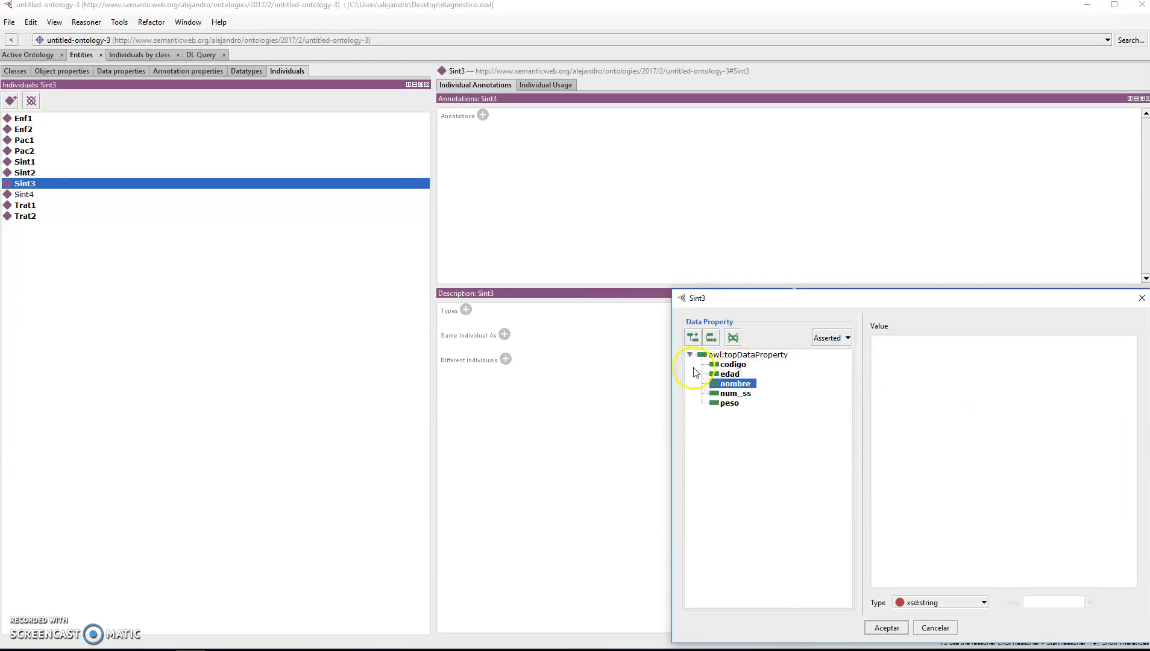
pyautogui.click(733, 364)
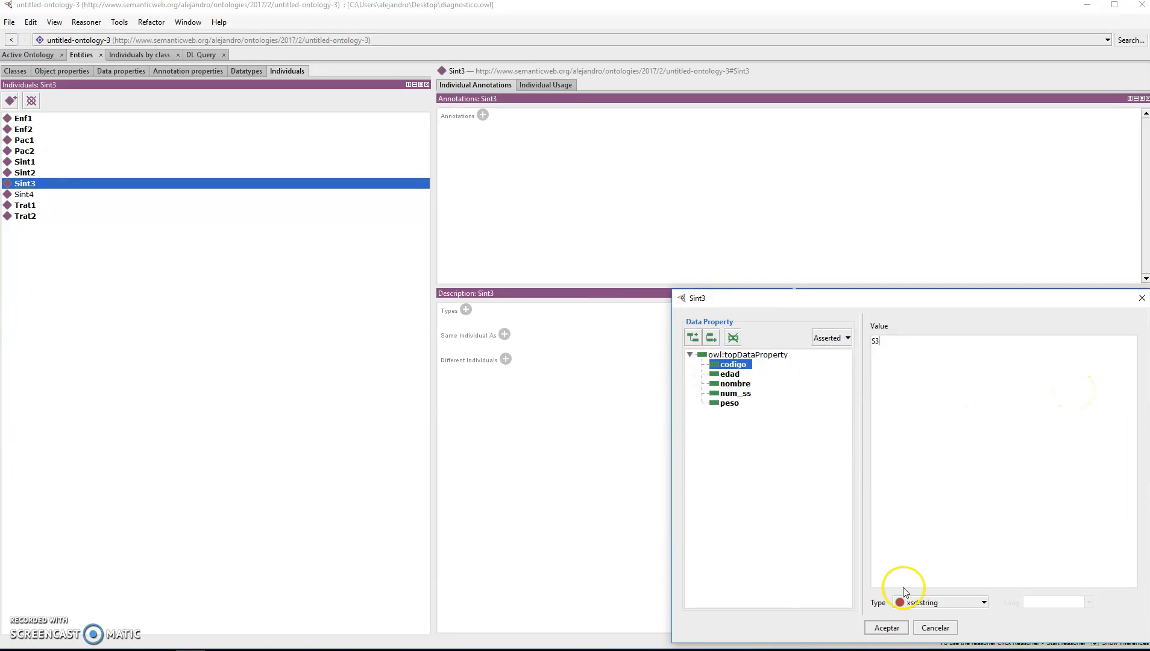
pyautogui.click(887, 627)
# Give Sint4 data properties nombre "Dolor muscular" and codigo "S4".
pyautogui.click(33, 196)
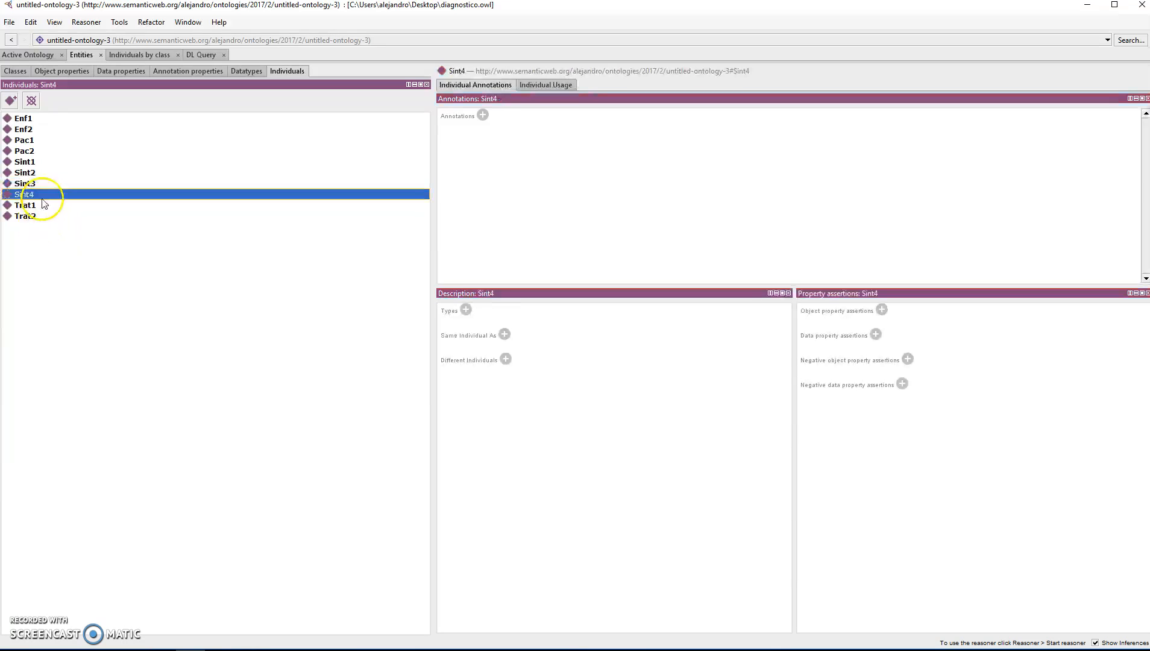
pyautogui.click(876, 335)
pyautogui.click(737, 384)
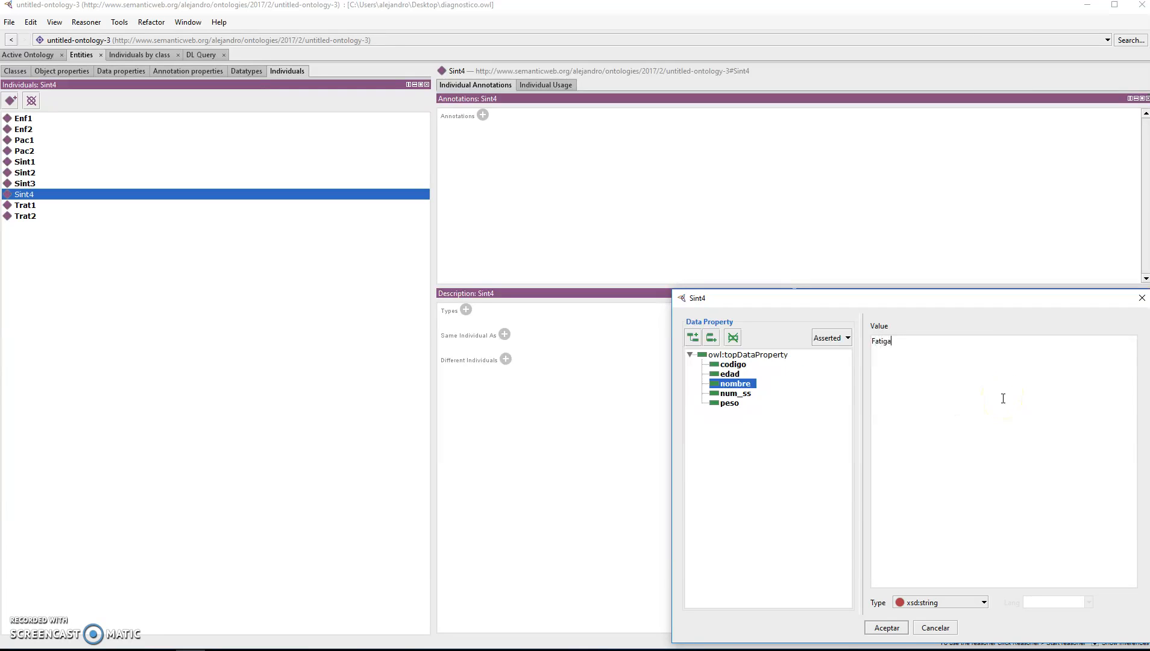
pyautogui.doubleClick(939, 362)
pyautogui.write('Dolor muscular')
pyautogui.click(887, 627)
pyautogui.click(46, 192)
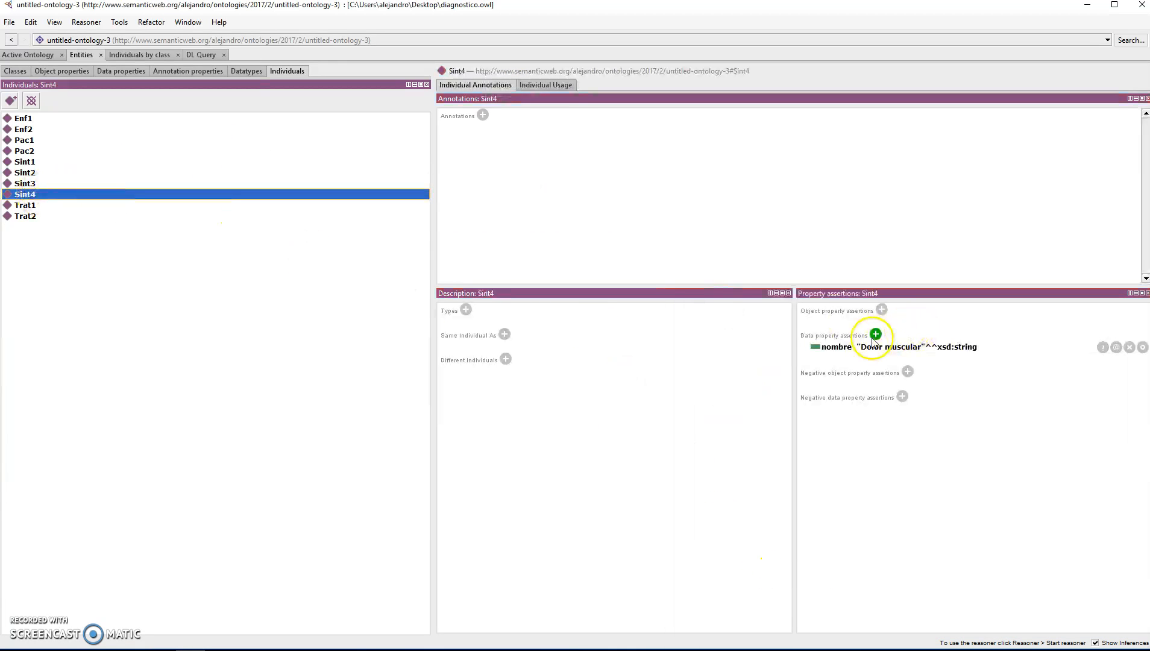
pyautogui.click(878, 336)
pyautogui.click(740, 365)
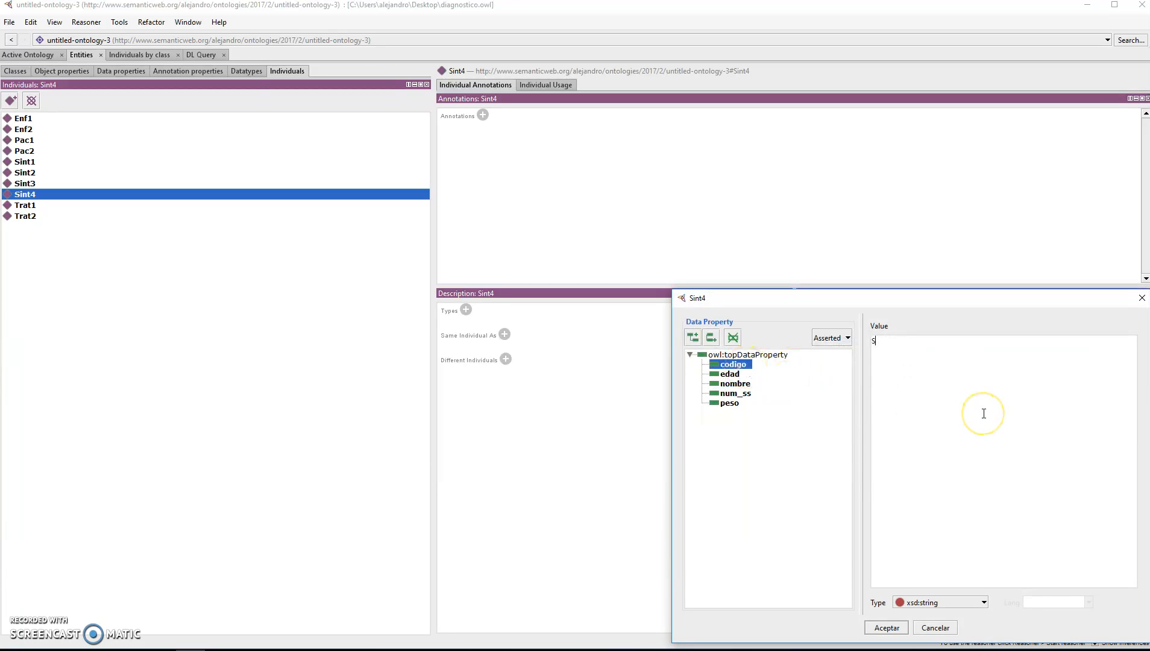
pyautogui.click(885, 627)
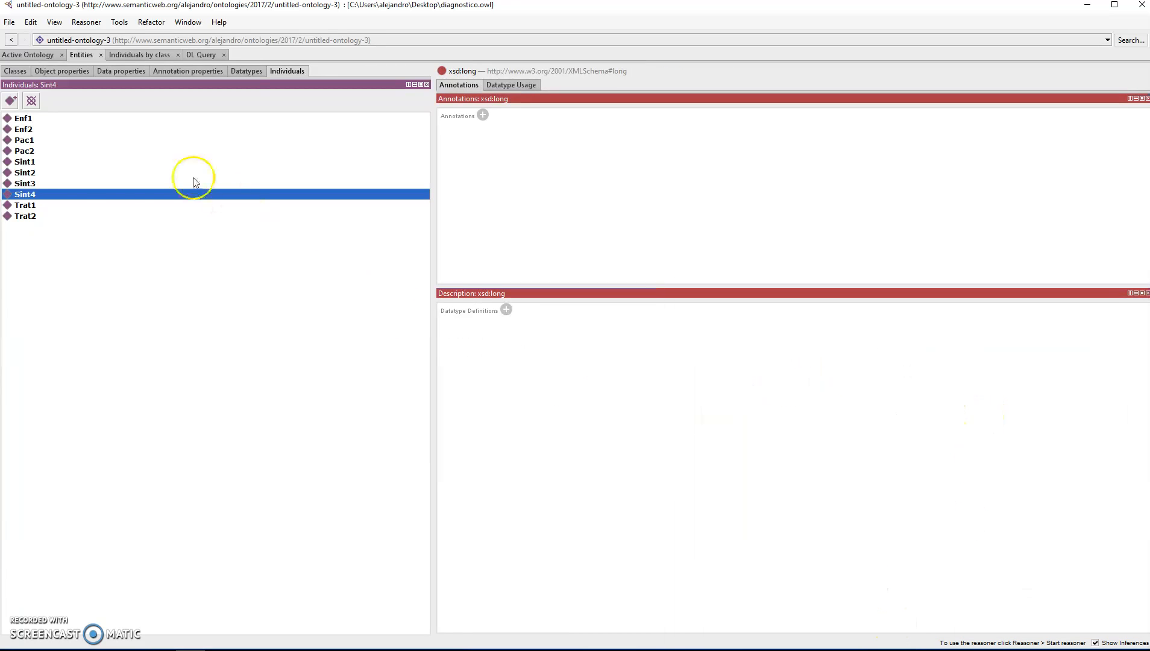
pyautogui.click(50, 197)
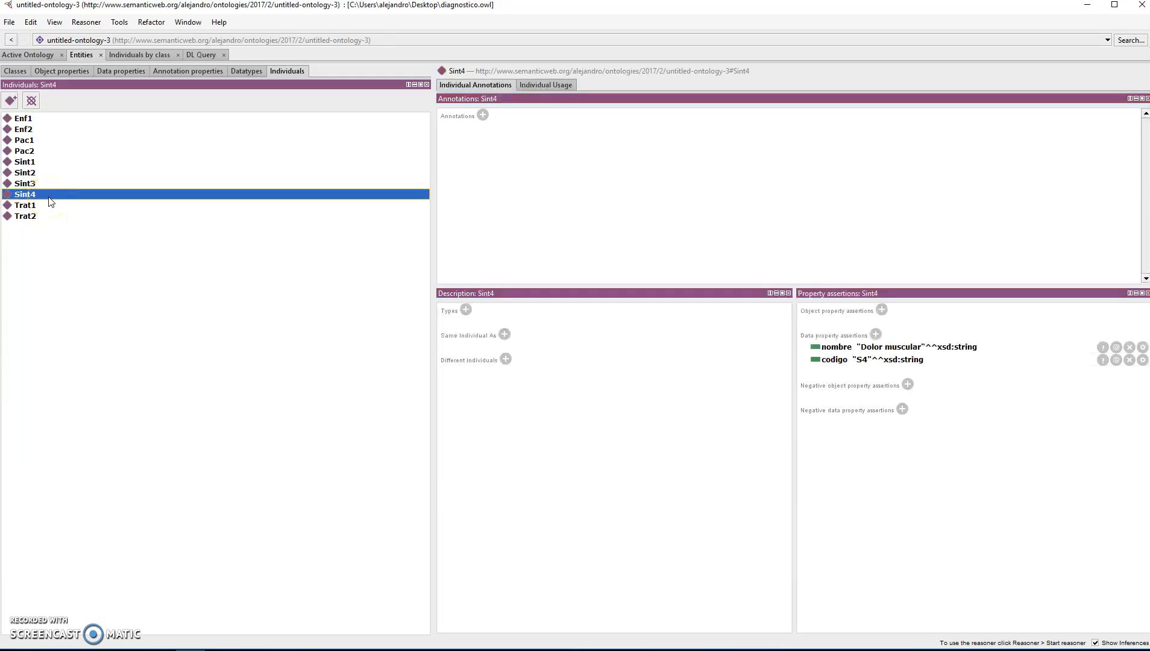
pyautogui.click(53, 184)
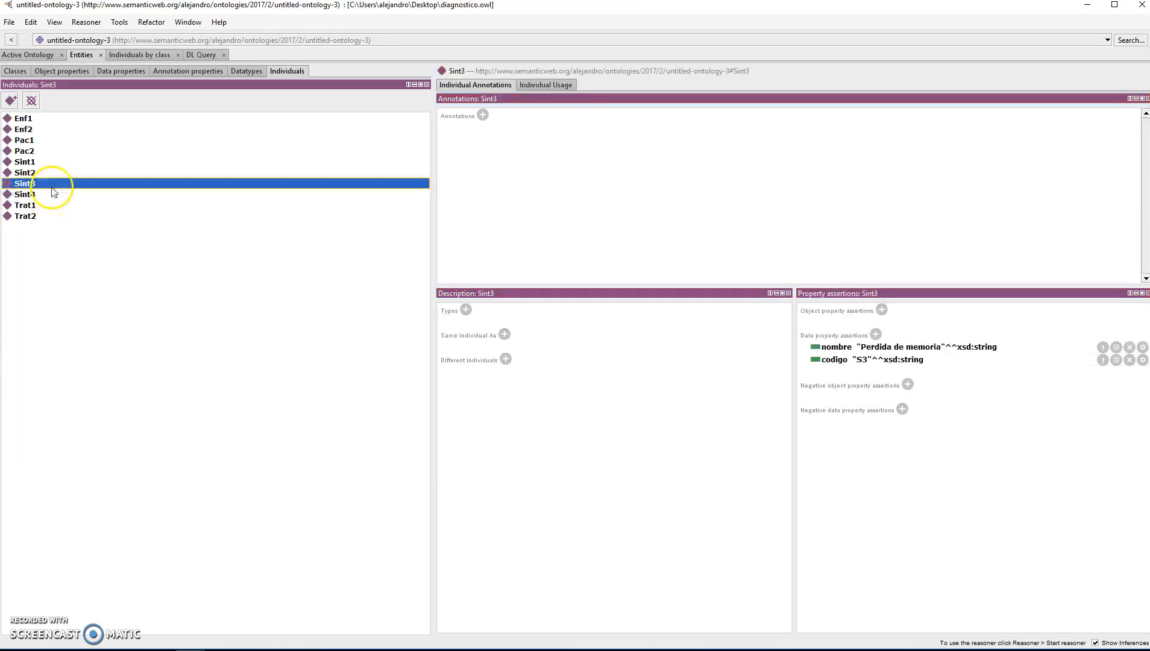
# Select Enf1 and inspect the tieneSintoma object property.
pyautogui.click(36, 119)
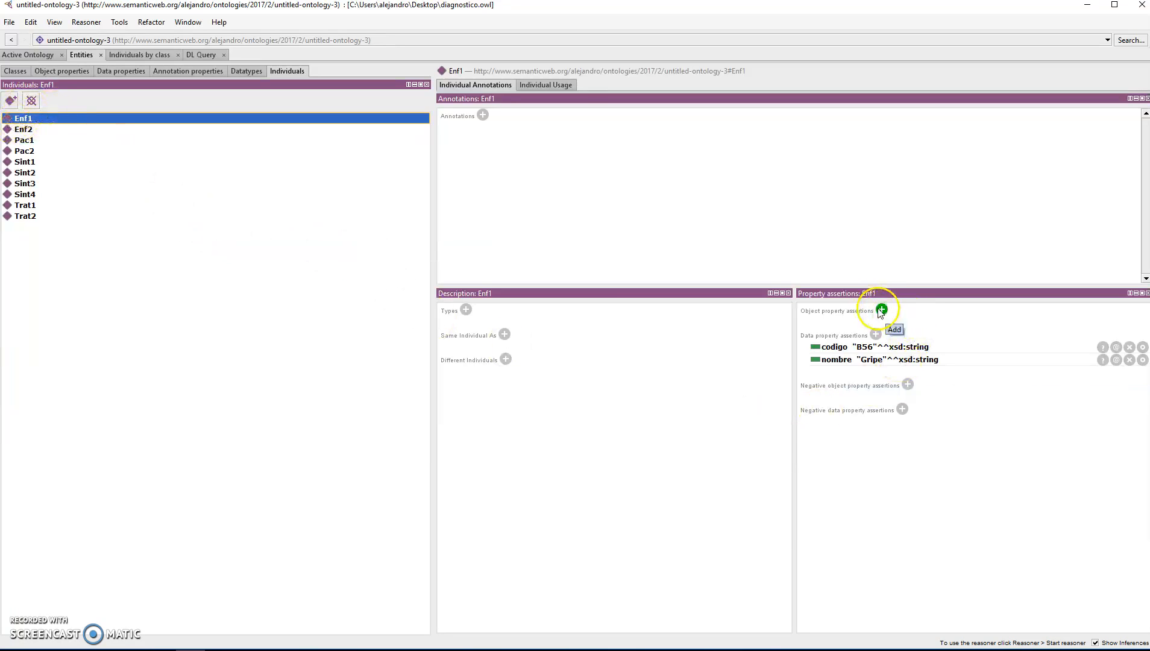
pyautogui.click(57, 71)
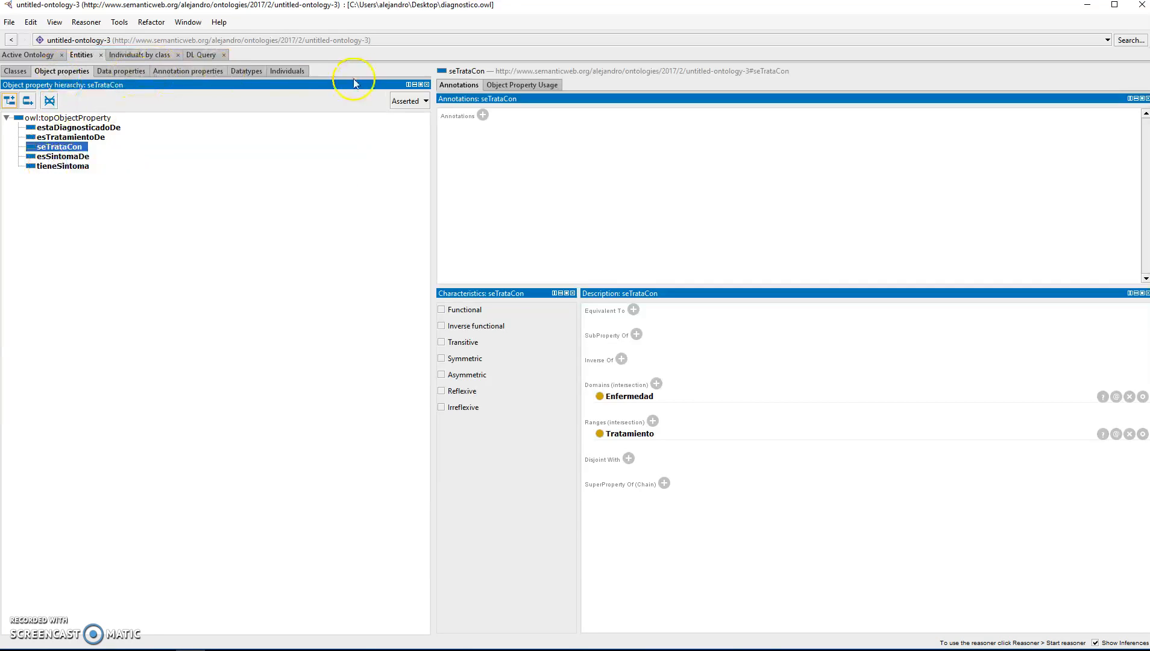
pyautogui.click(43, 169)
pyautogui.click(287, 71)
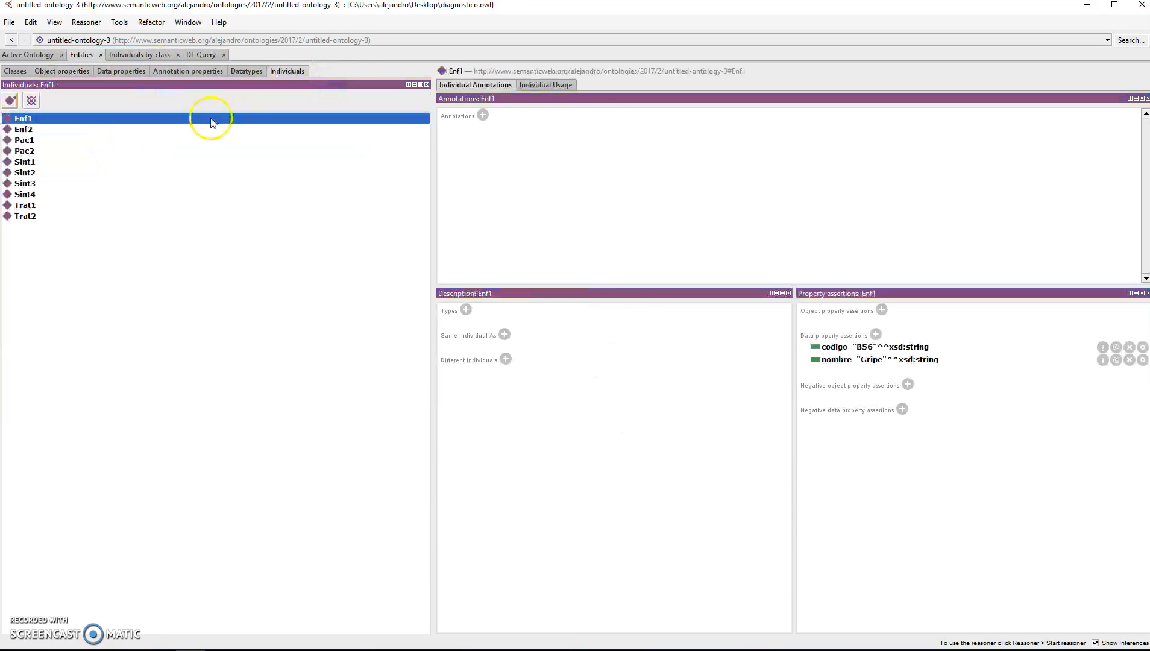
# Add a tieneSintoma Sint1 assertion, which ends up on Sint1 by mistake.
pyautogui.click(882, 310)
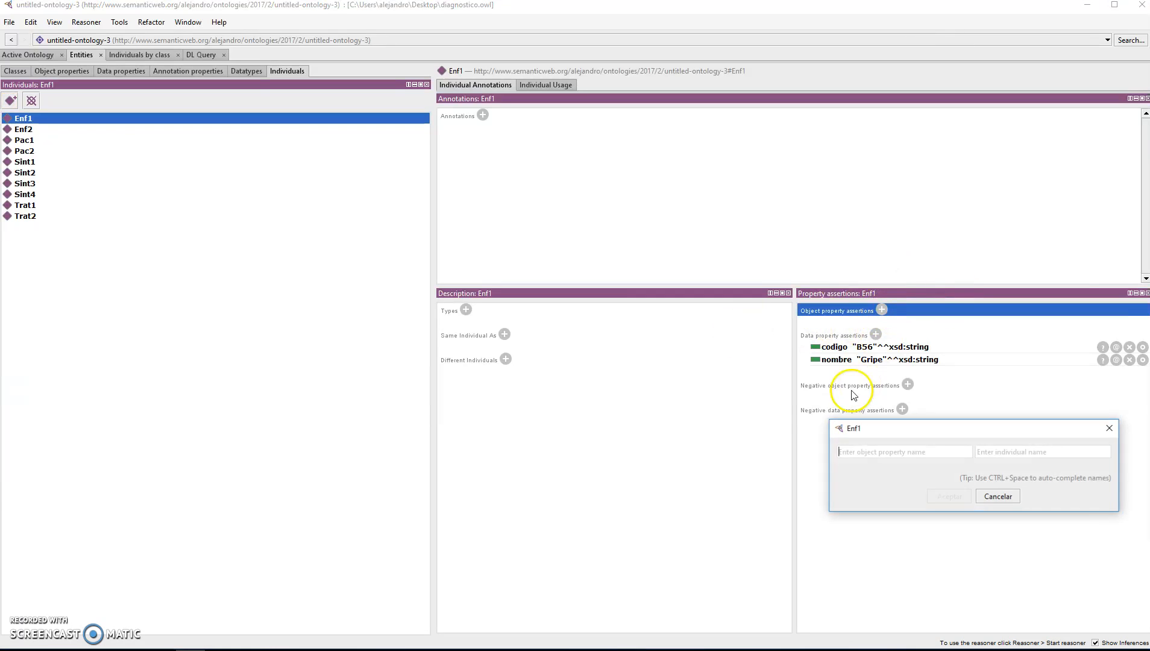
pyautogui.write('tieneS')
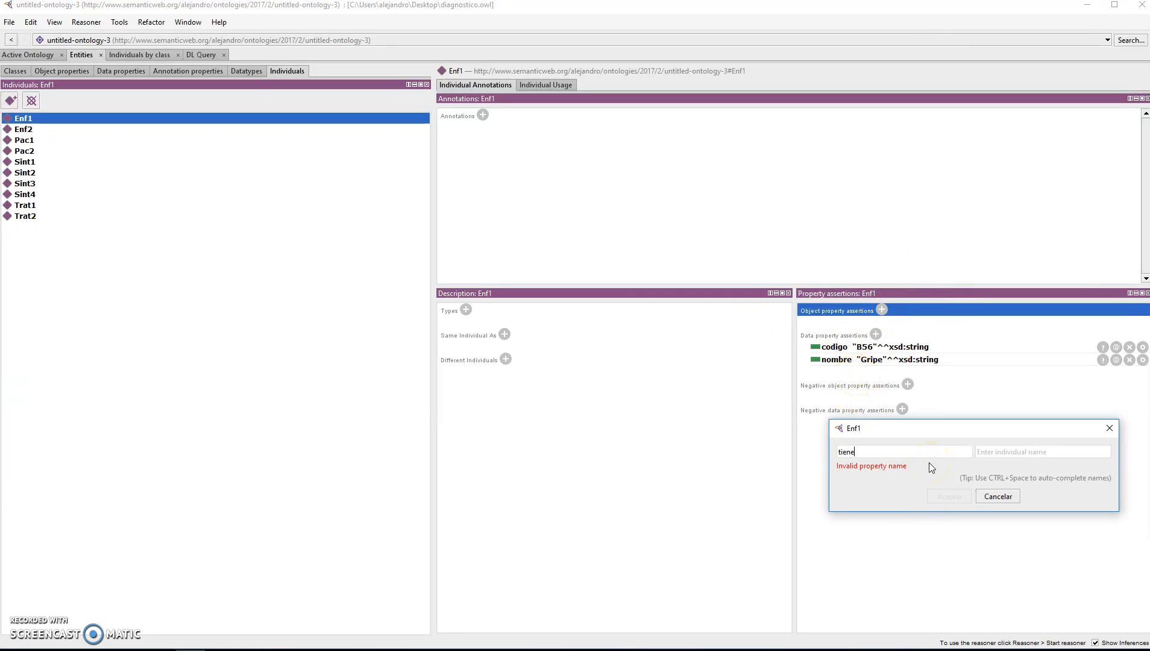
pyautogui.press('BackSpace')
pyautogui.press('BackSpace')
pyautogui.press('BackSpace')
pyautogui.press('BackSpace')
pyautogui.press('BackSpace')
pyautogui.press('BackSpace')
pyautogui.hotkey('ctrl', 'space')
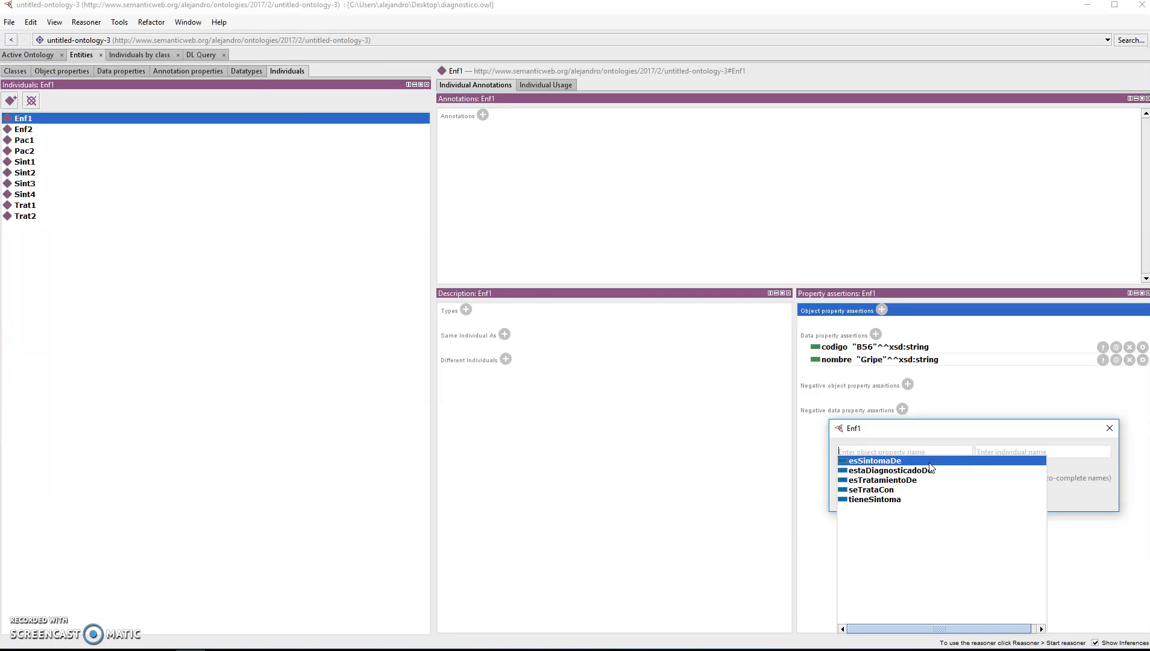
pyautogui.click(874, 500)
pyautogui.click(874, 500)
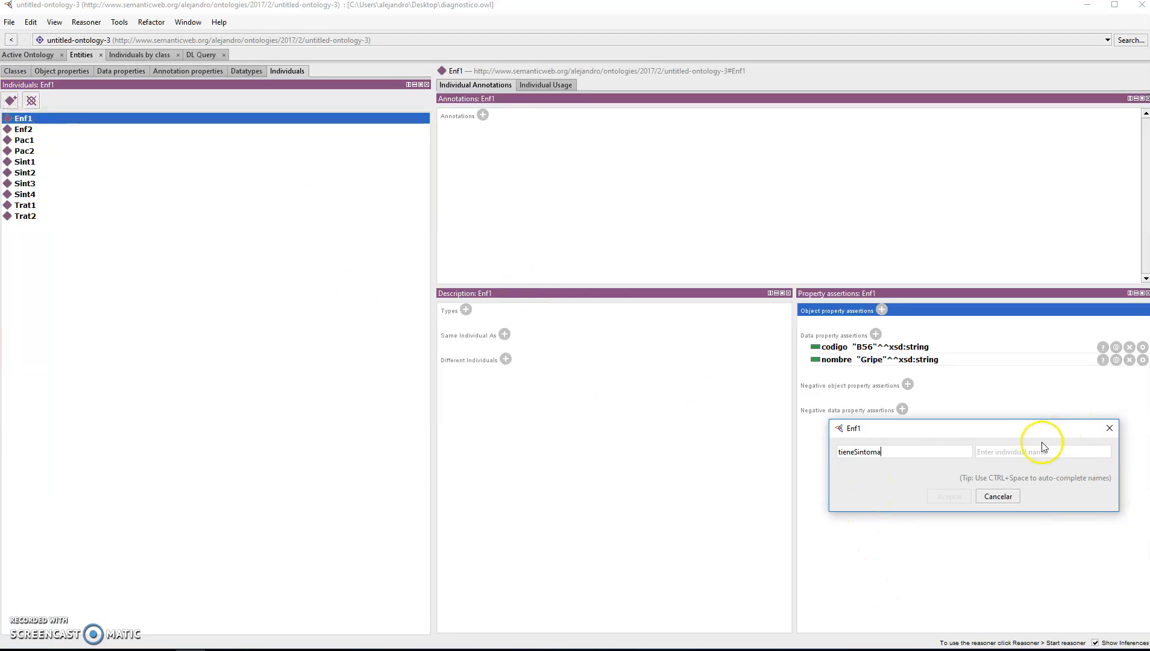
pyautogui.click(25, 163)
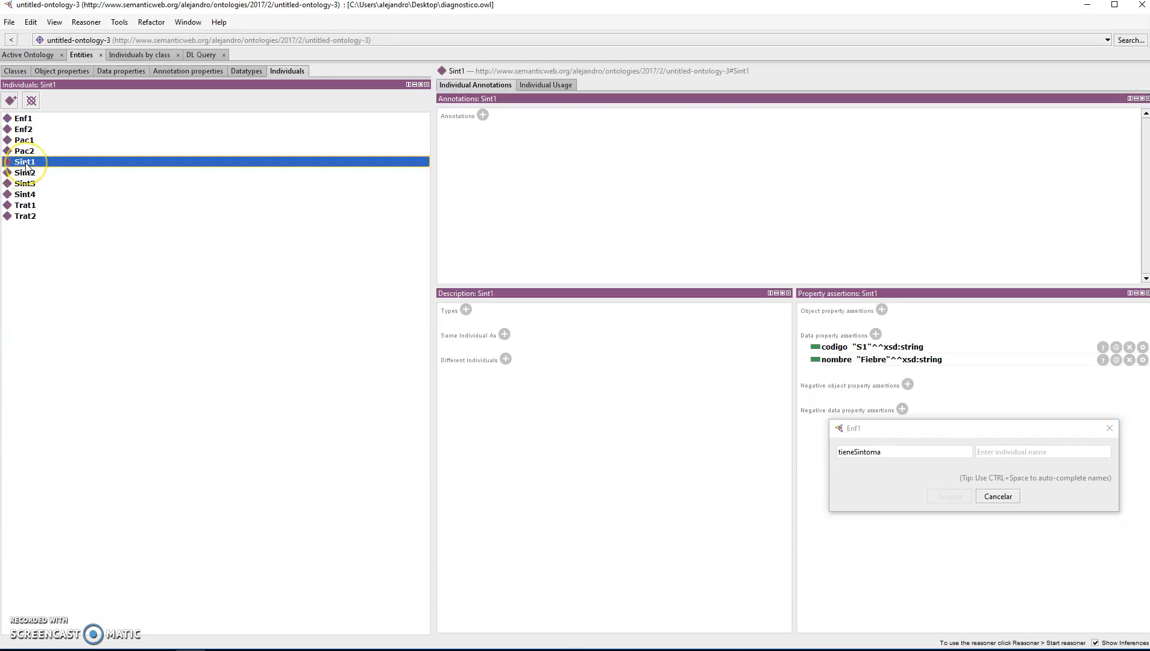
pyautogui.click(1011, 447)
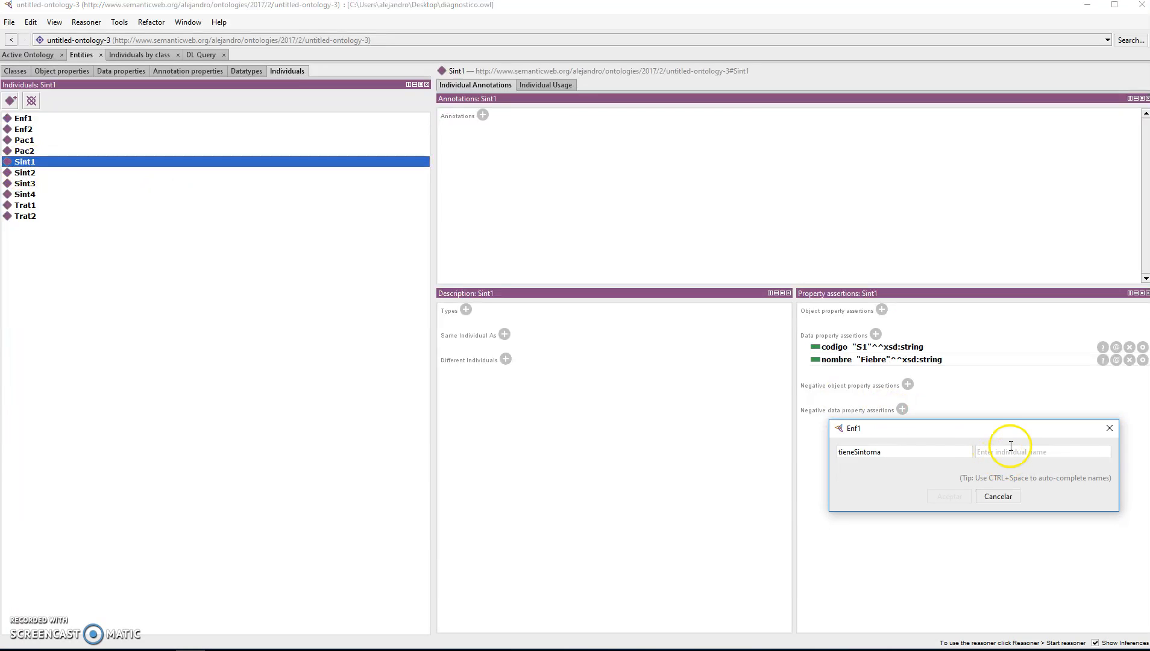
pyautogui.write('Sint1')
pyautogui.click(958, 496)
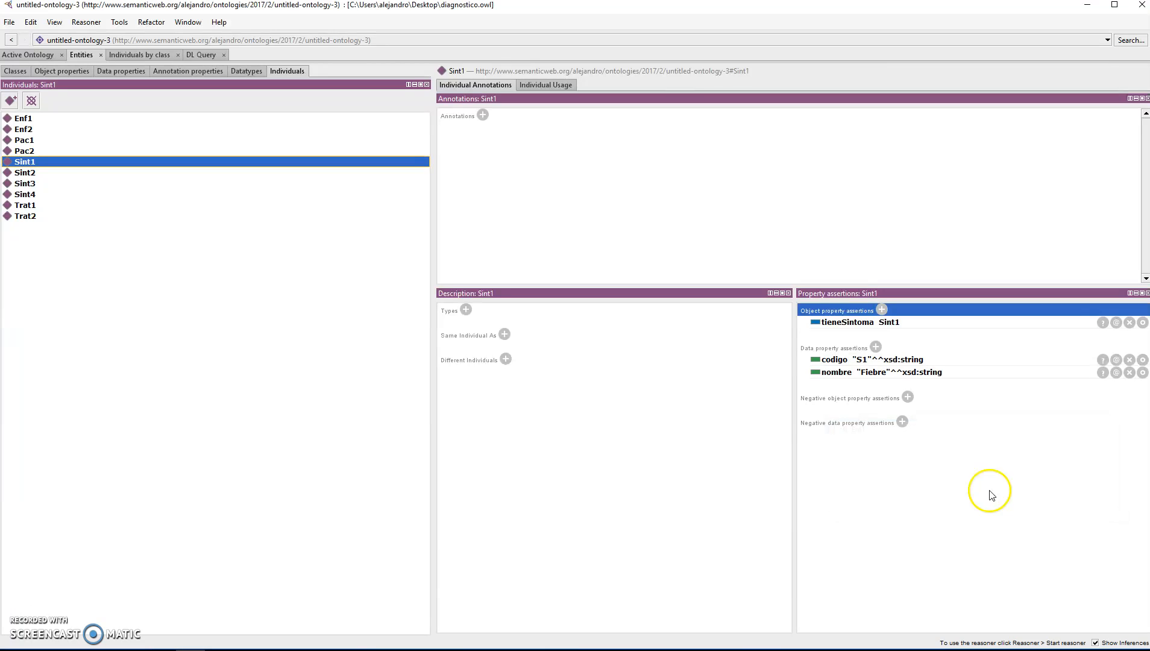
# Delete the misplaced tieneSintoma Sint1 assertion from Sint1.
pyautogui.click(33, 118)
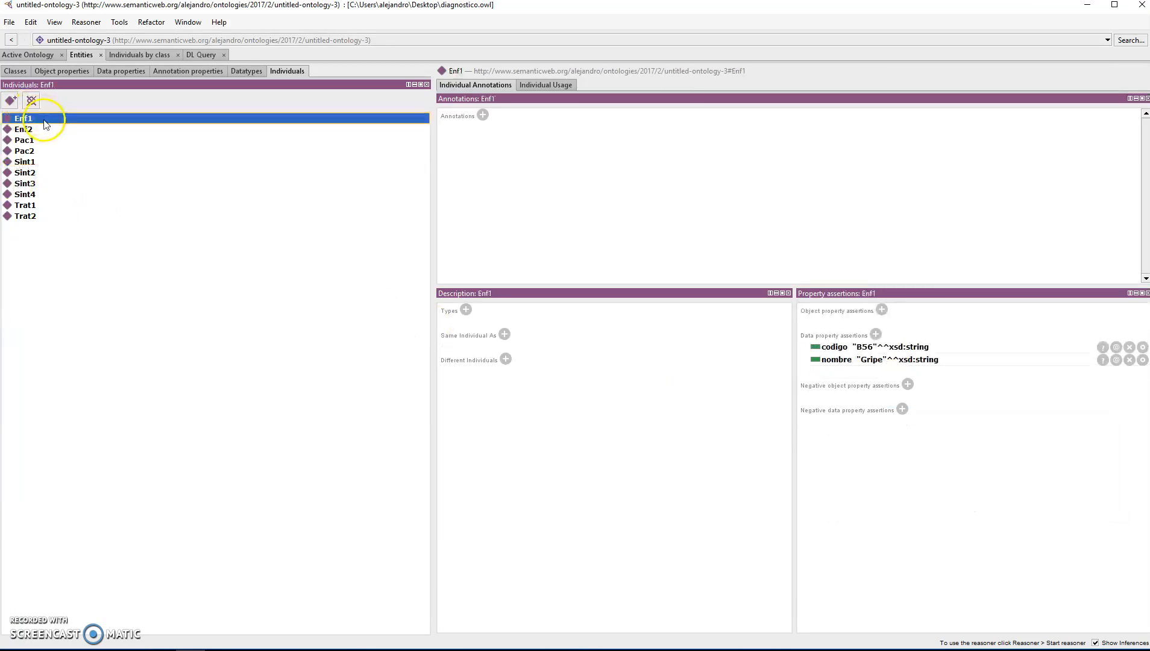
pyautogui.click(34, 162)
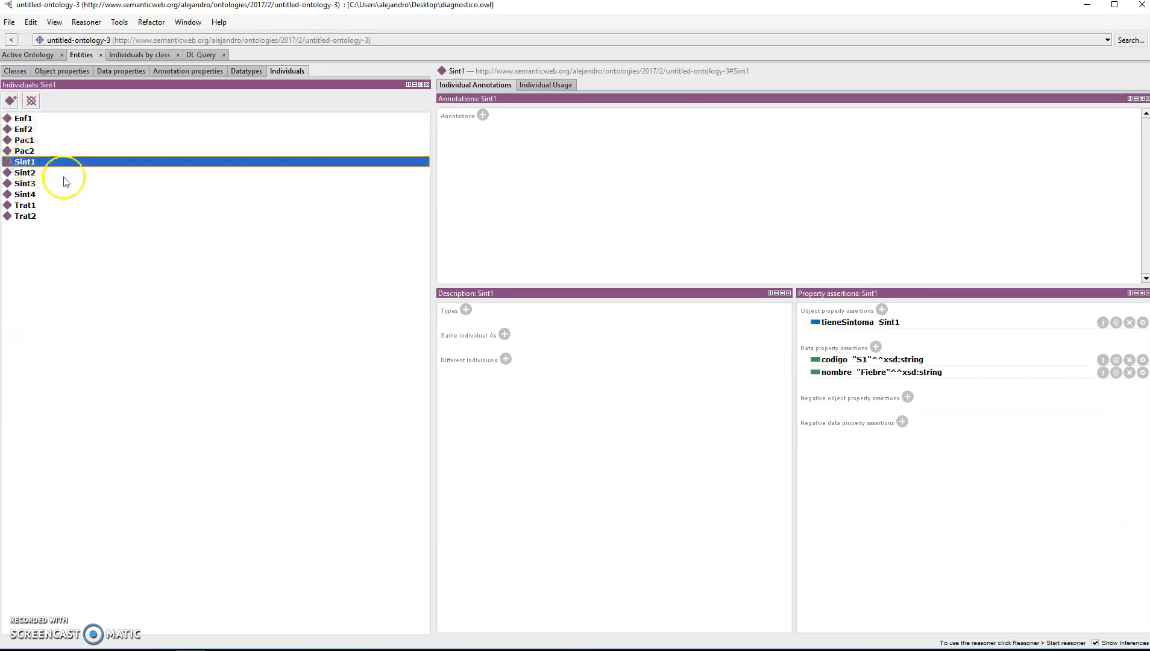
pyautogui.click(1130, 322)
# Add the object property assertion tieneSintoma Sint1 to Enf1.
pyautogui.click(27, 118)
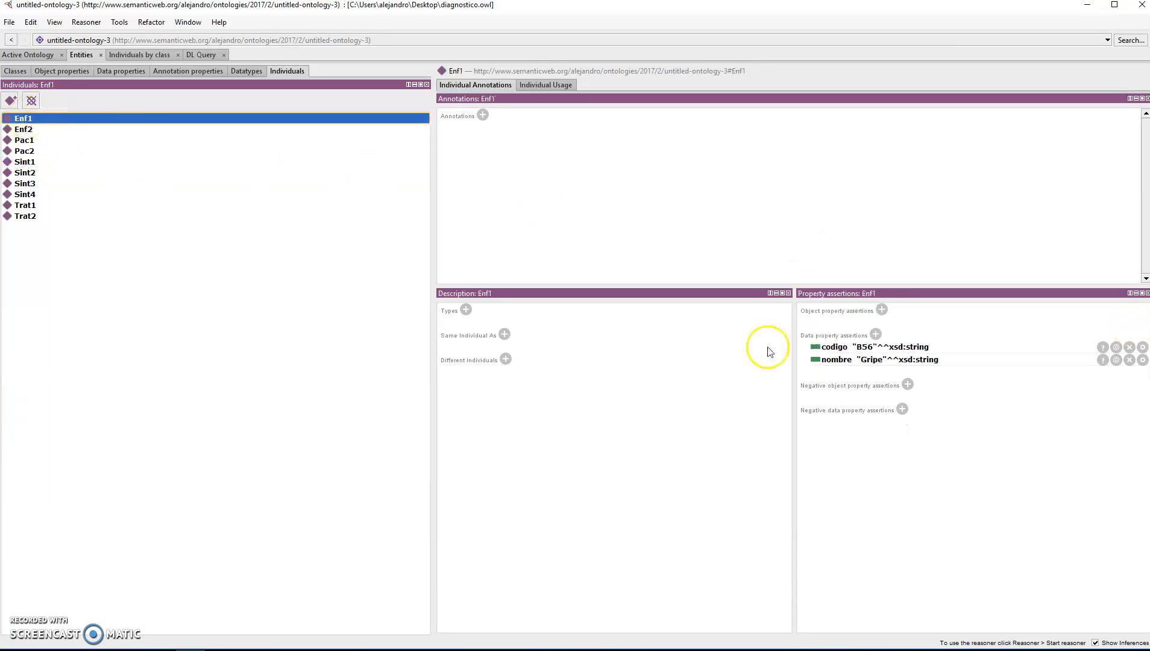
pyautogui.click(883, 311)
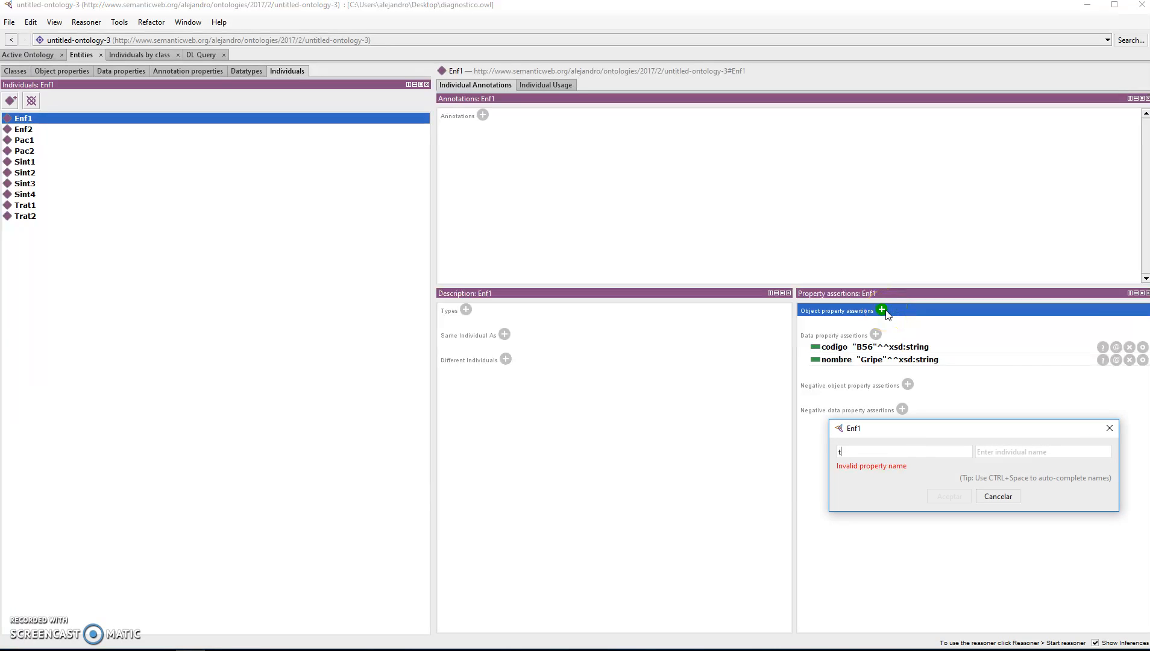
pyautogui.hotkey('ctrl', 'space')
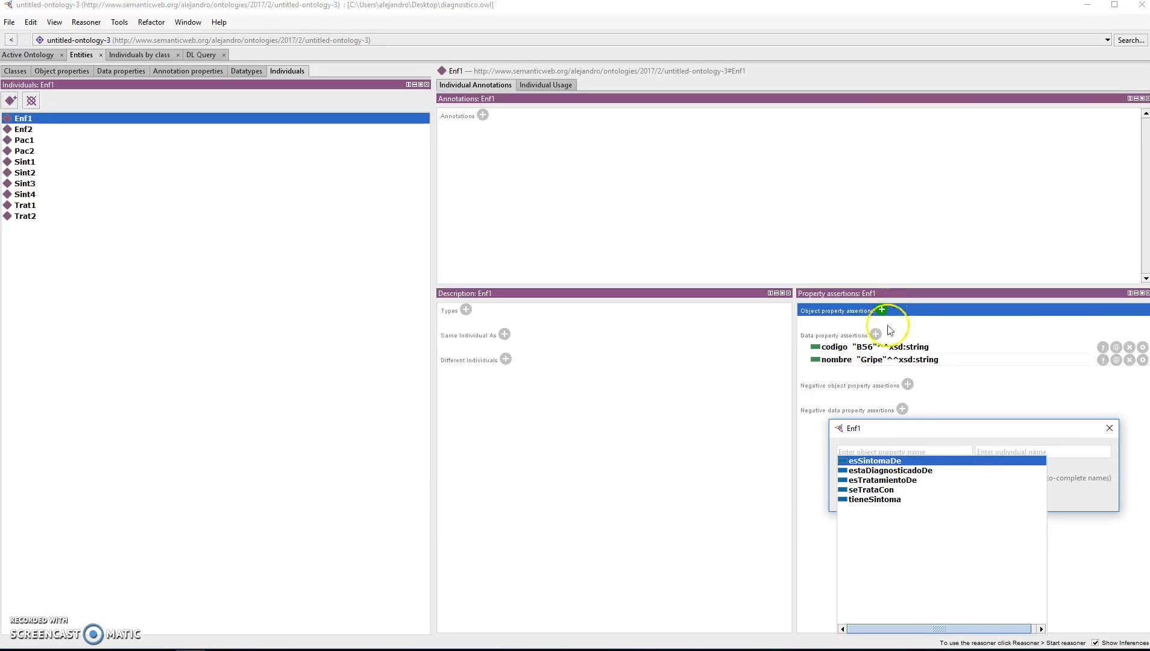
pyautogui.click(906, 499)
pyautogui.click(1041, 451)
pyautogui.write('Sint1')
pyautogui.click(950, 496)
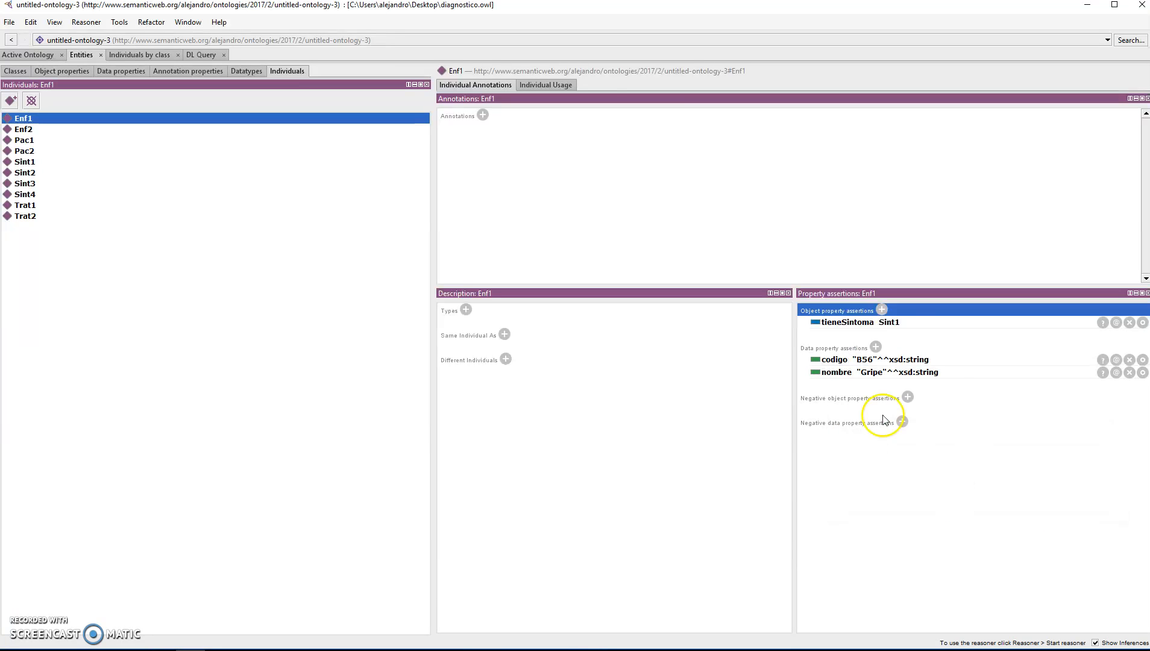
pyautogui.click(888, 324)
# Review the symptom individuals Sint1 to Sint4, then return to Enf1.
pyautogui.click(29, 120)
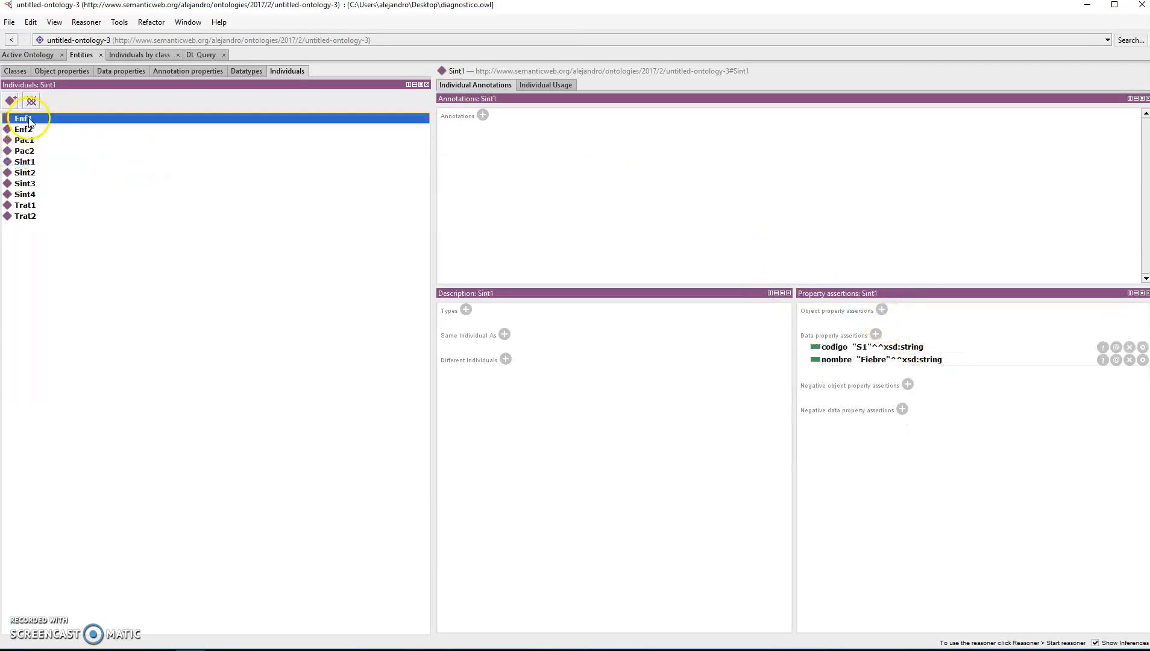
pyautogui.click(34, 163)
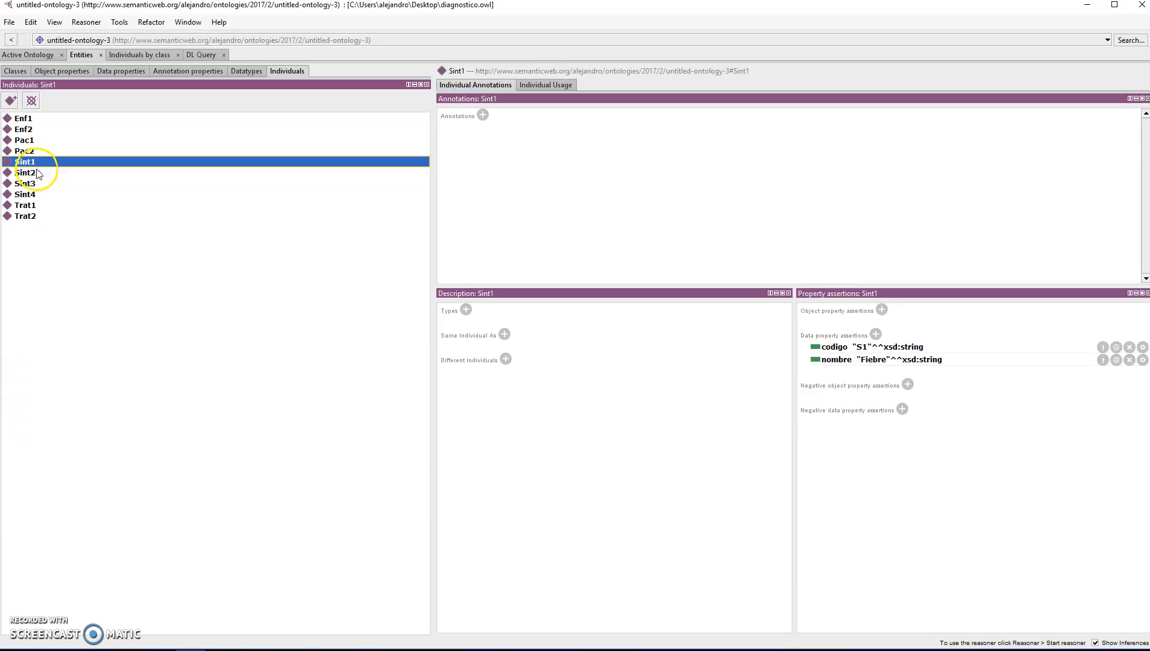
pyautogui.click(44, 174)
pyautogui.click(42, 184)
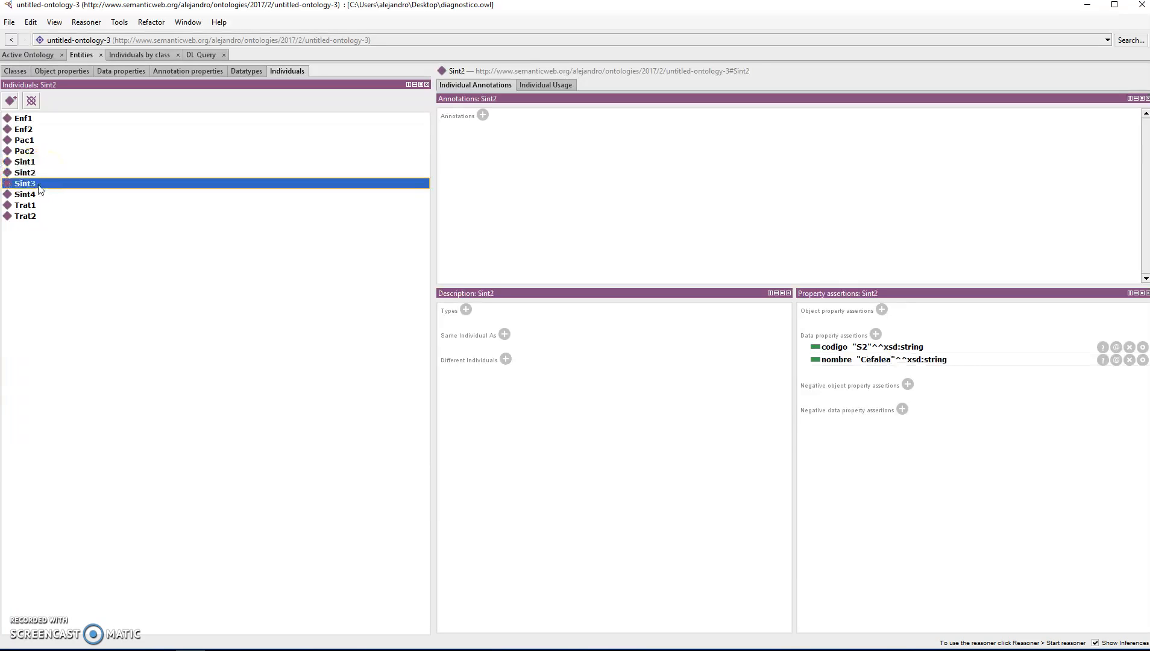
pyautogui.click(35, 196)
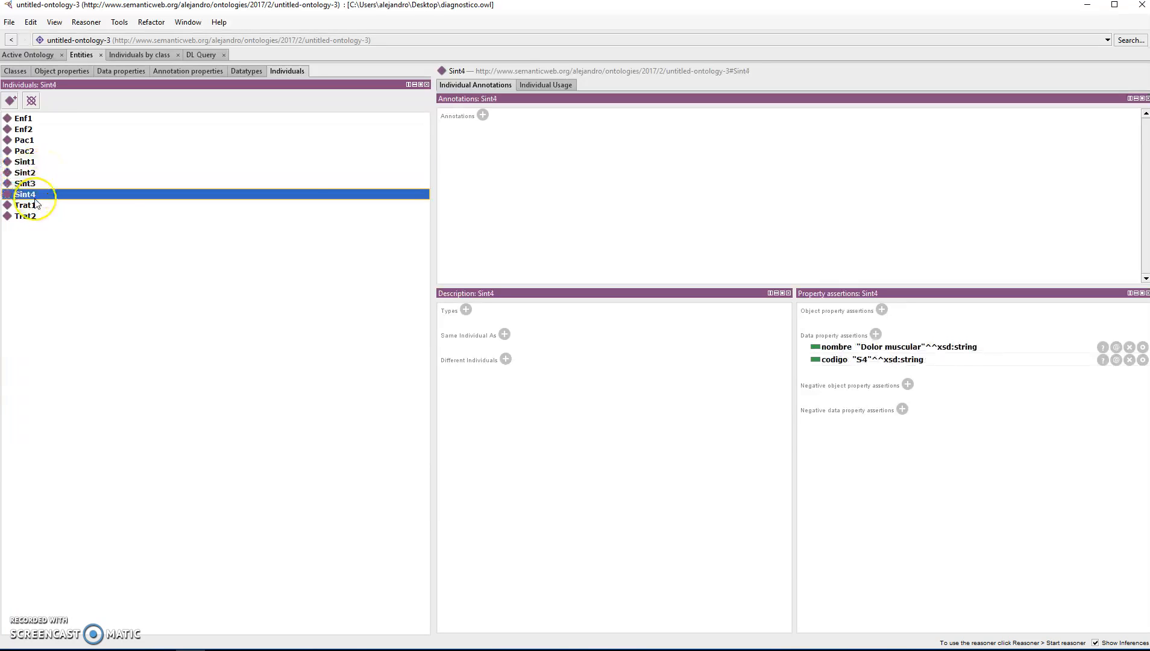
pyautogui.click(24, 119)
# Add tieneSintoma Sint2 and tieneSintoma Sint4 assertions to Enf1.
pyautogui.click(882, 310)
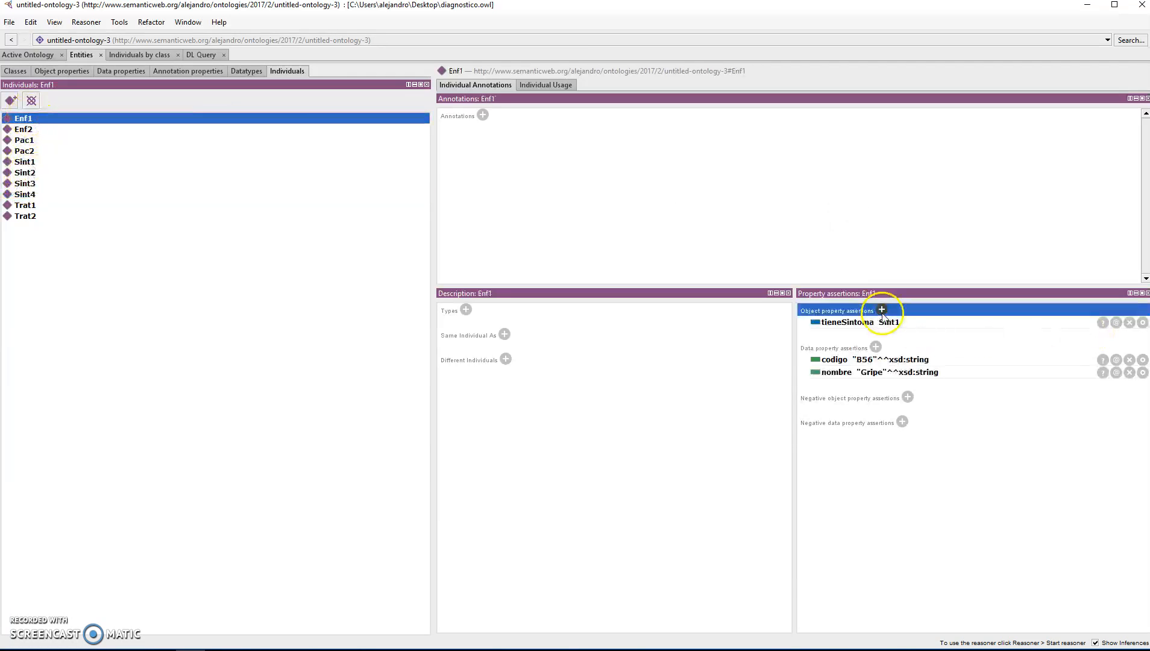
pyautogui.write('tieneSintoma')
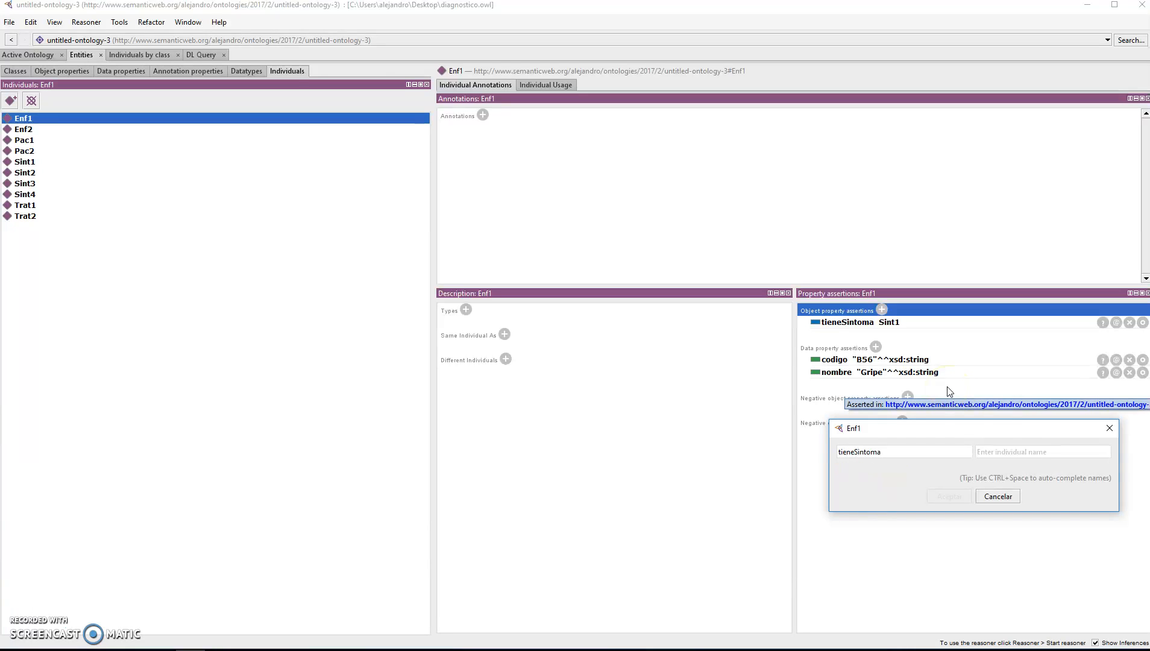
pyautogui.click(1008, 463)
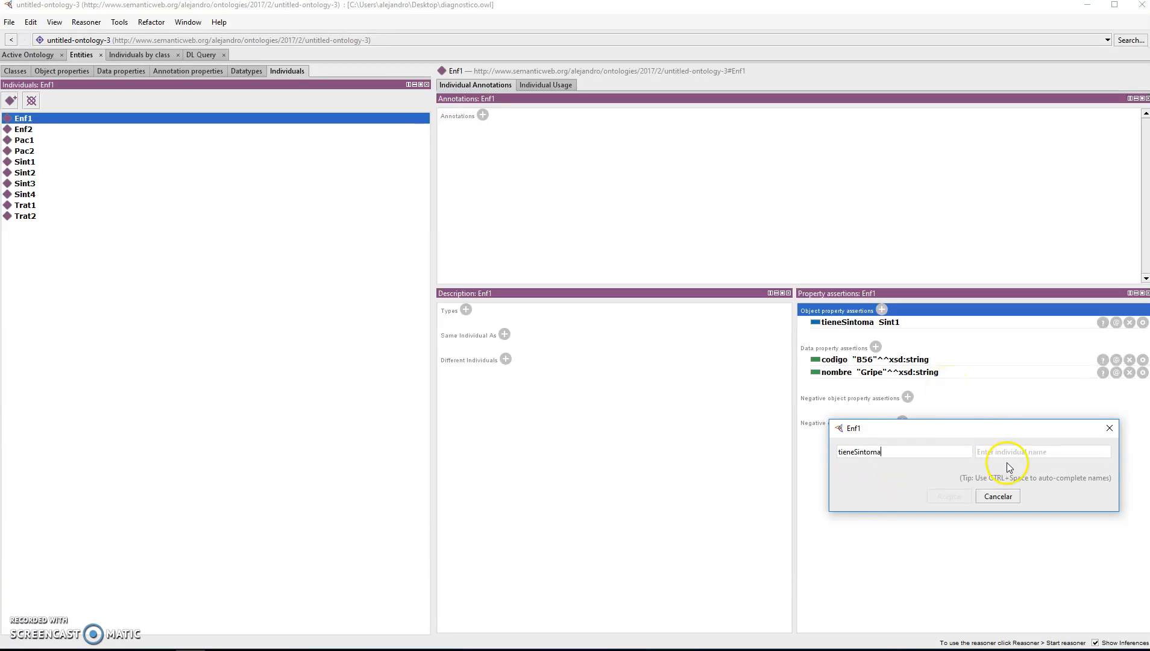
pyautogui.write('Sint2')
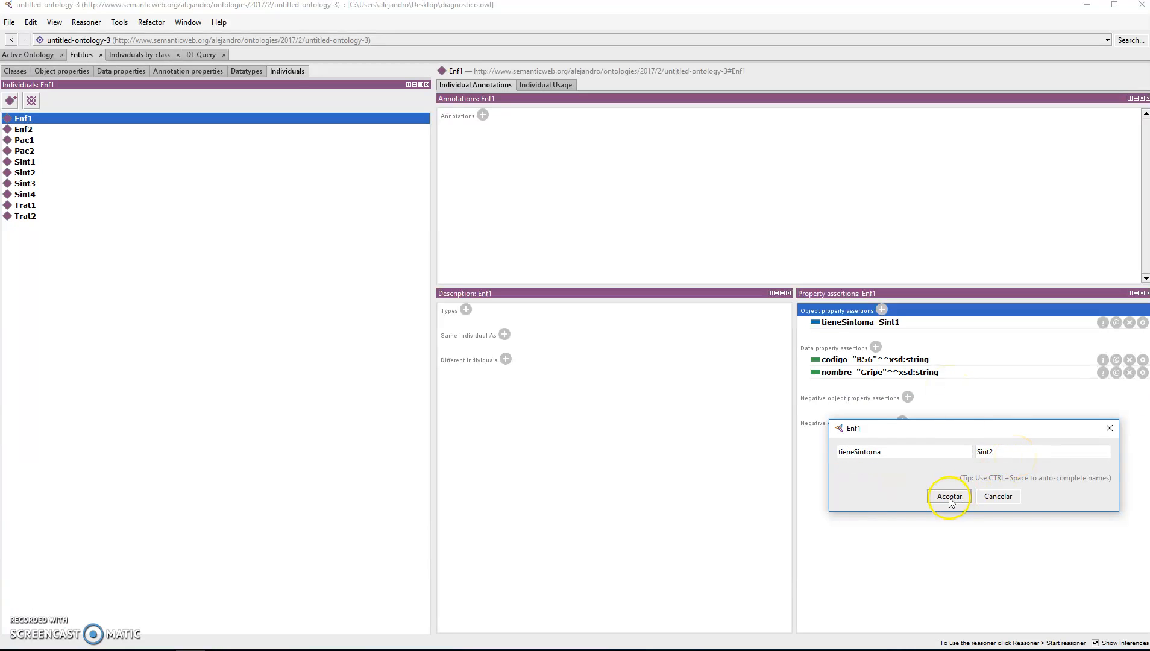
pyautogui.click(950, 502)
pyautogui.click(882, 310)
pyautogui.write('tine')
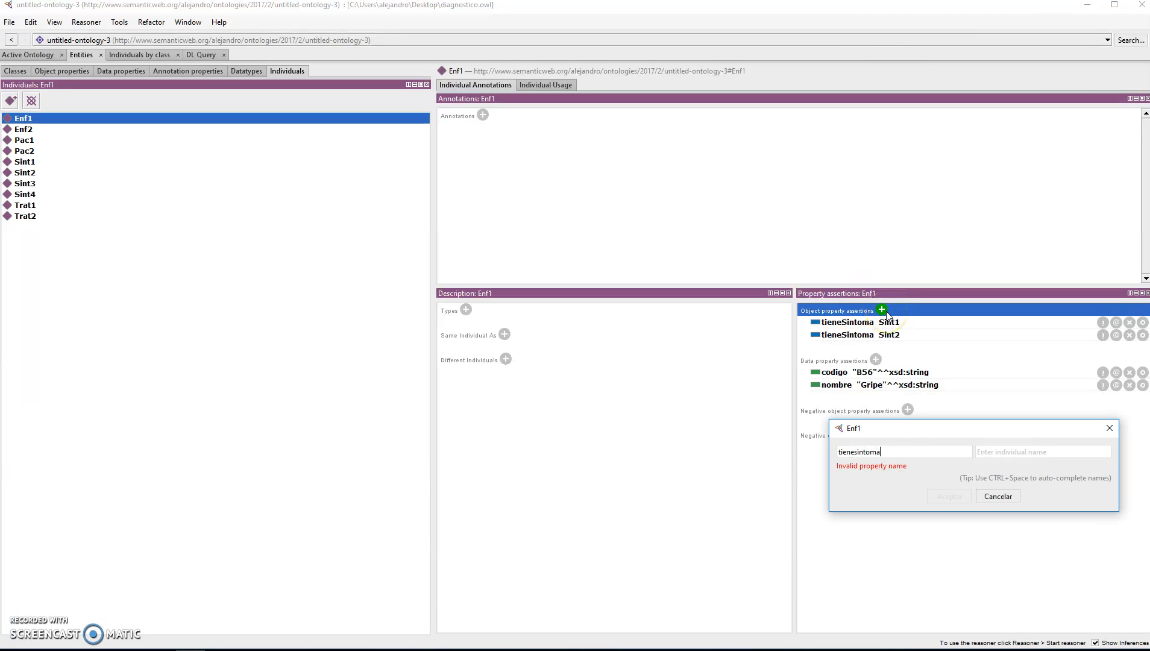
pyautogui.write('s')
pyautogui.press('BackSpace')
pyautogui.write('Sintoma  ')
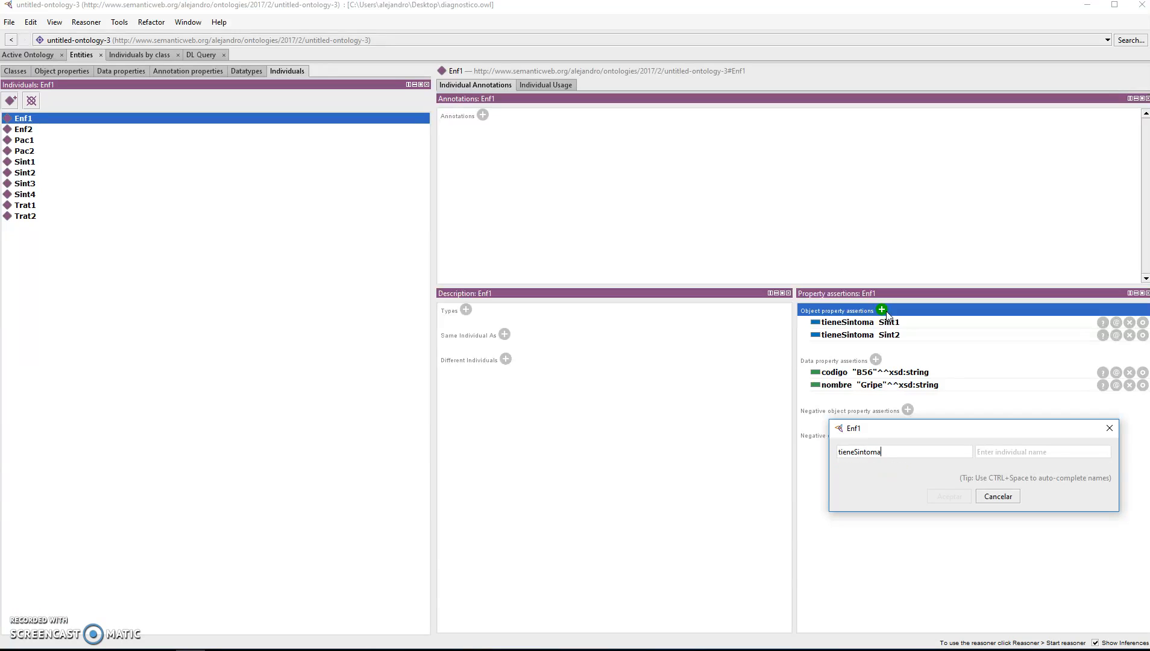
pyautogui.write('S')
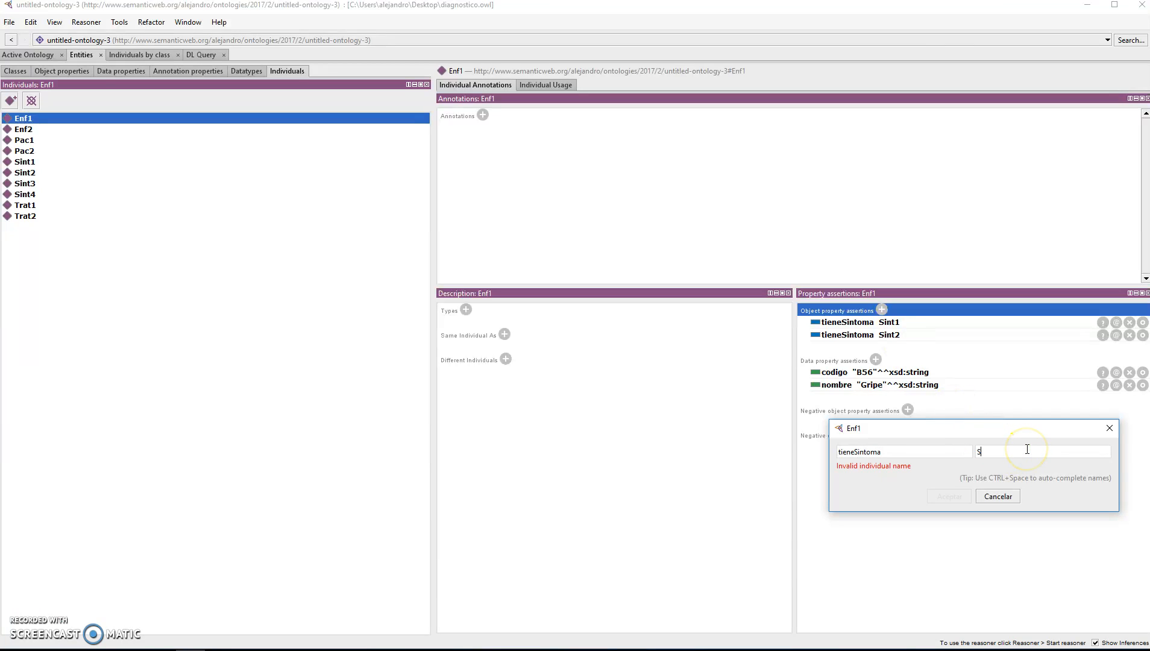
pyautogui.write('int4')
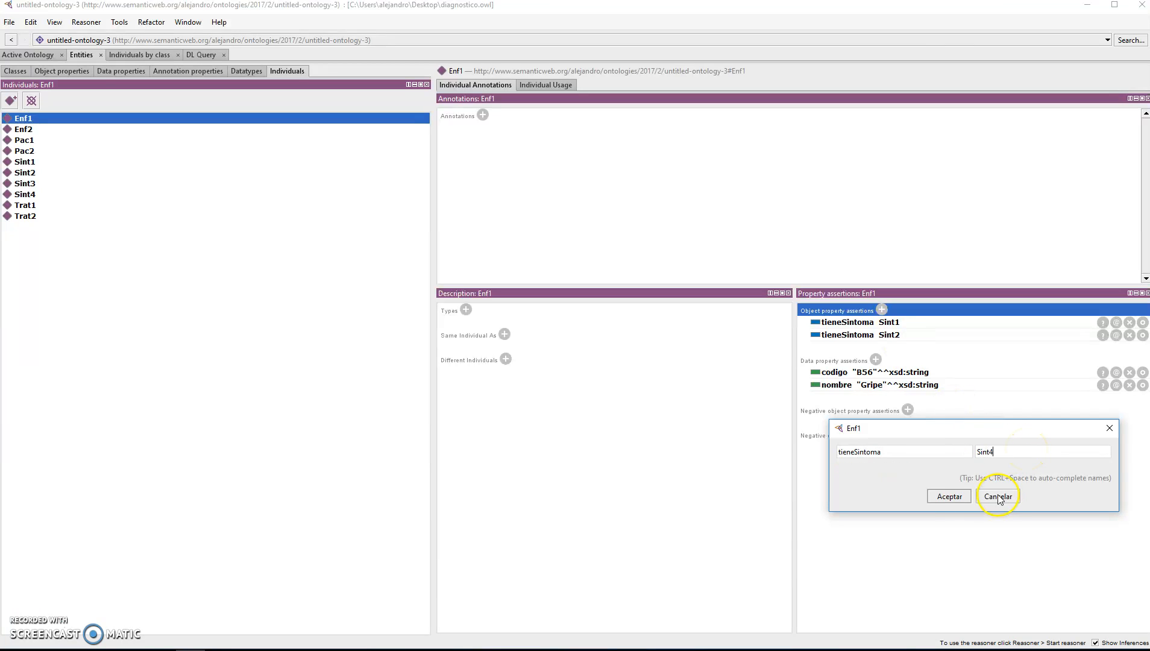
pyautogui.click(950, 496)
# Link Enf1 to treatment Trat1 with seTrataCon.
pyautogui.click(26, 207)
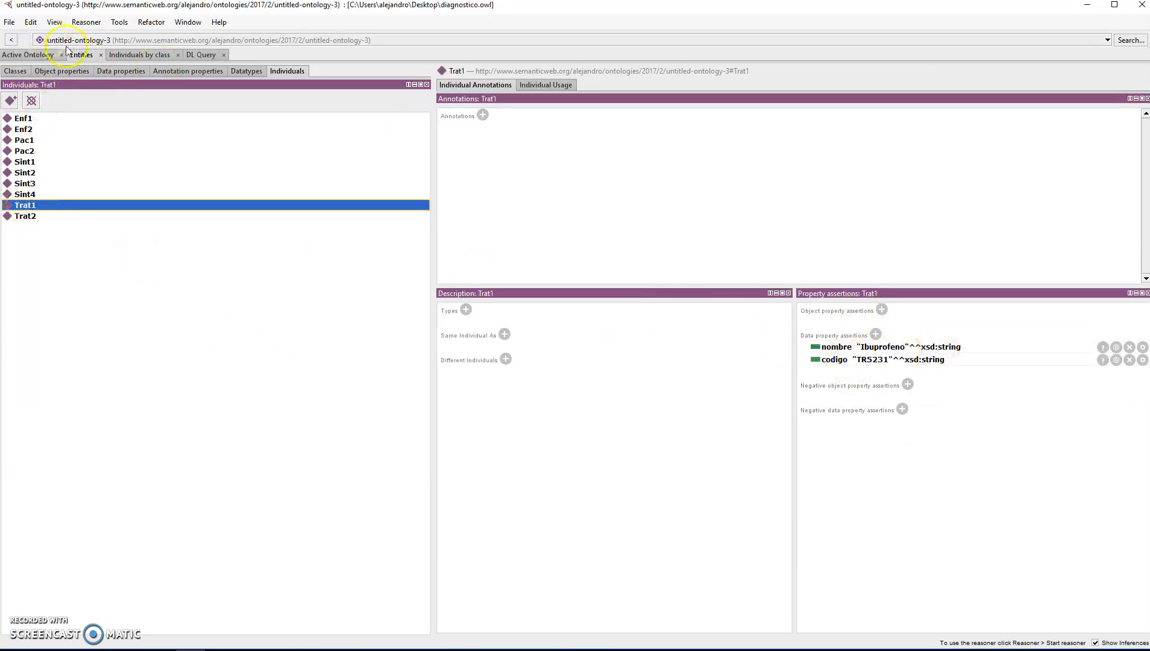
pyautogui.click(23, 119)
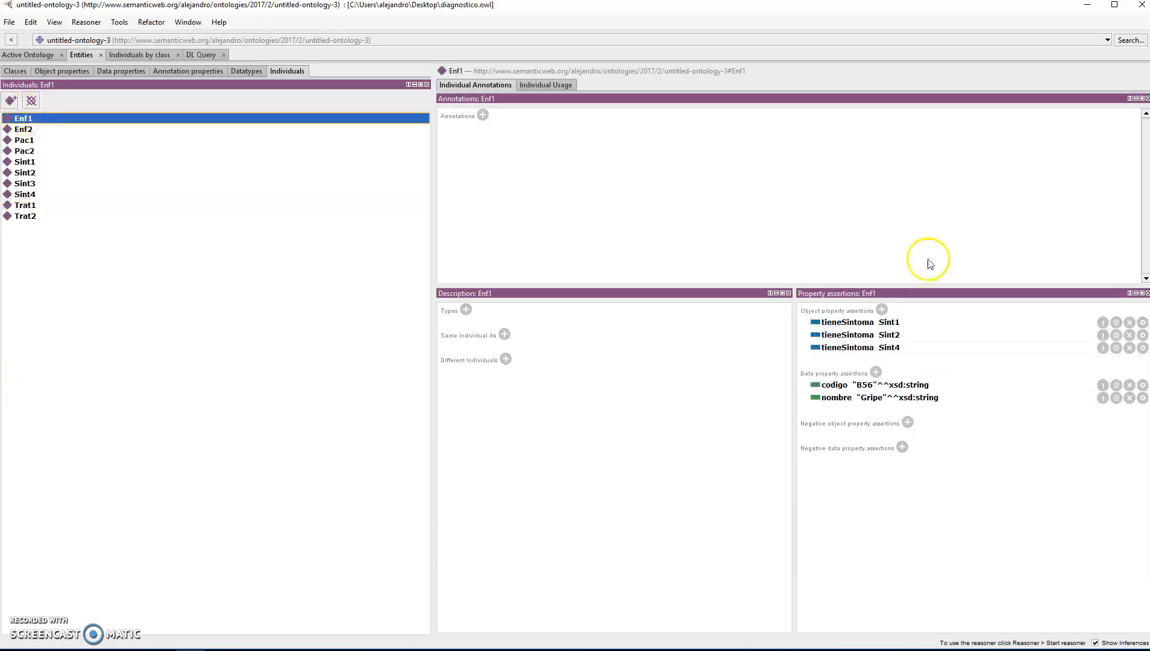
pyautogui.click(881, 310)
pyautogui.hotkey('ctrl', 'space')
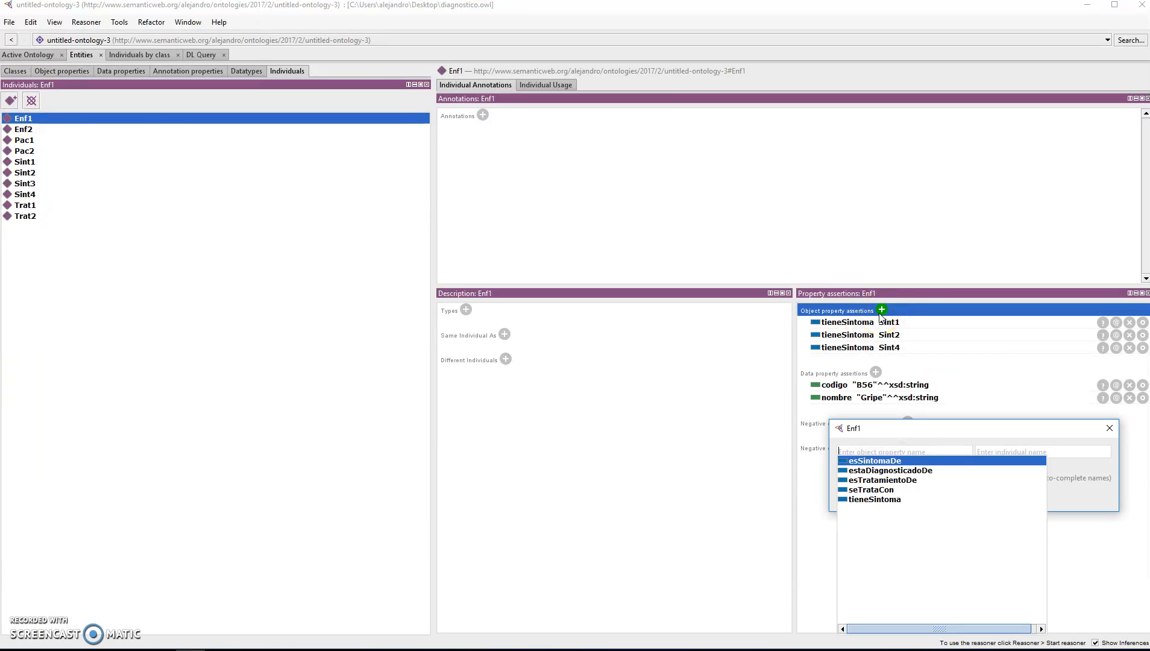
pyautogui.click(875, 490)
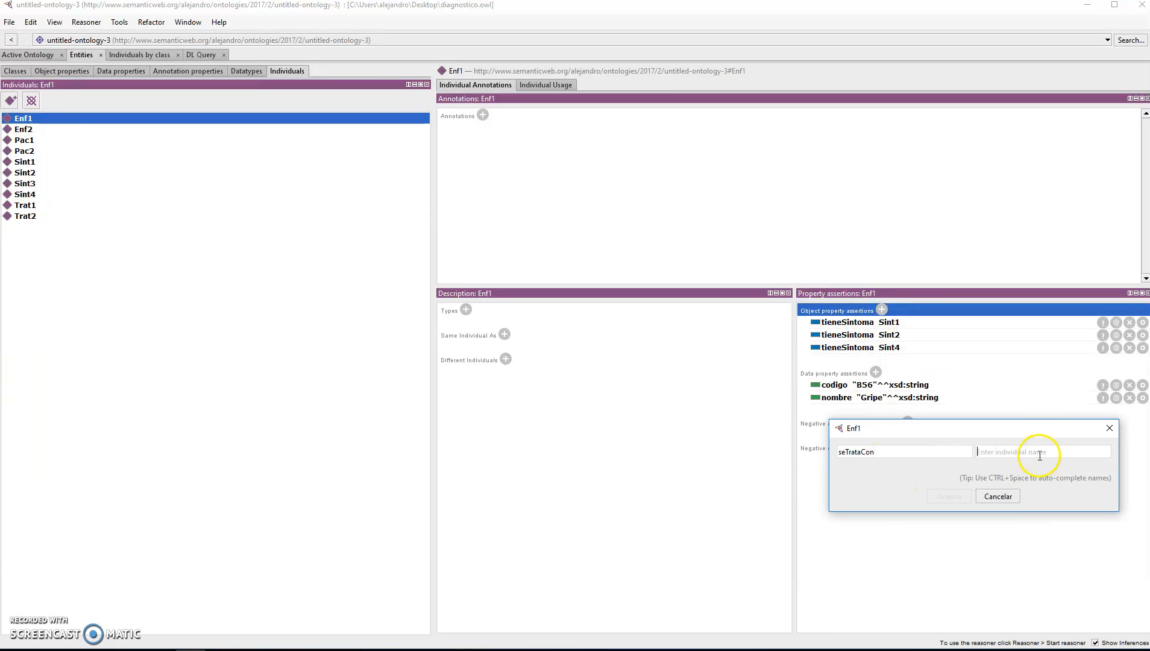
pyautogui.write('Trat1')
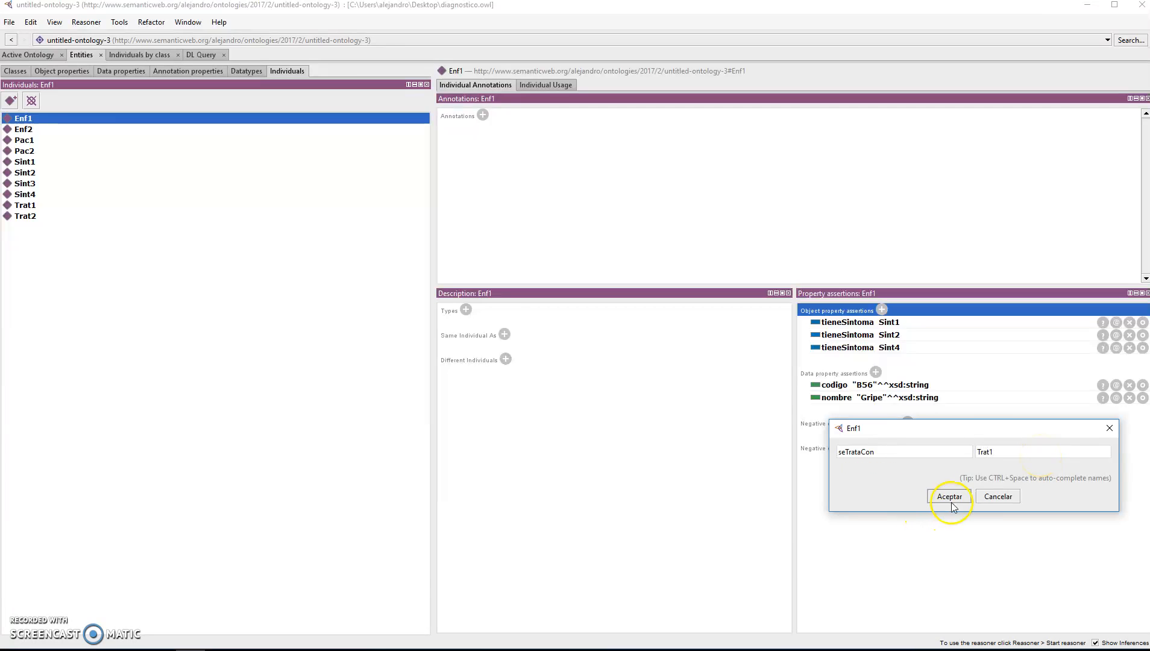
pyautogui.click(950, 497)
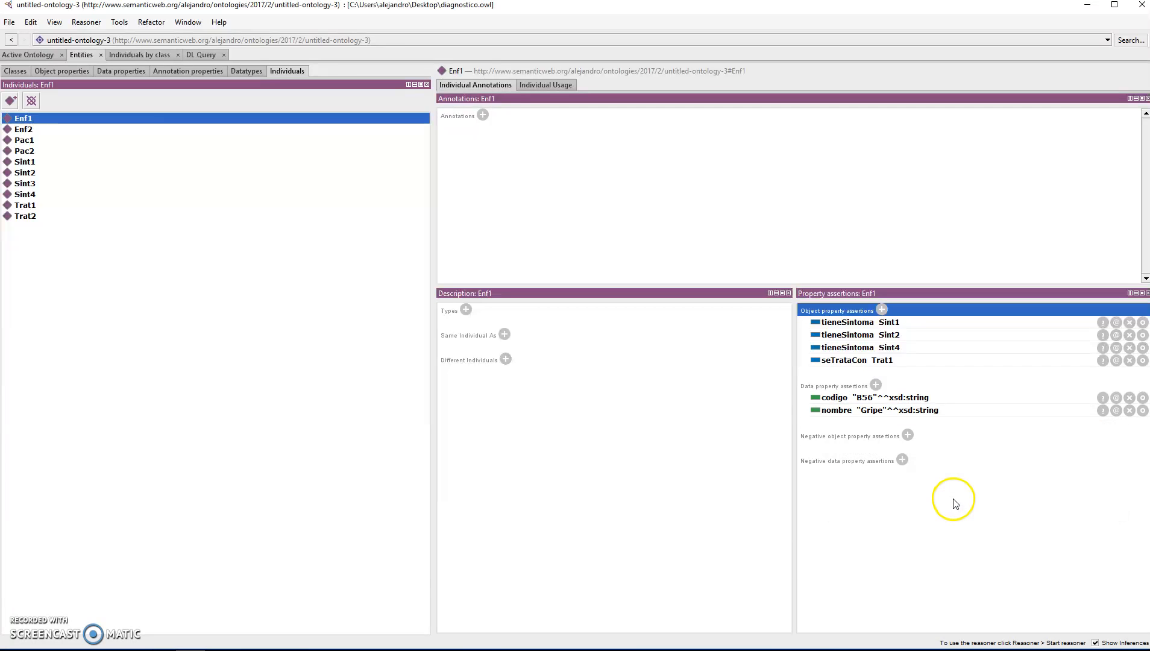
# Check Enf2 along with symptoms Sint3 and Sint4 before editing.
pyautogui.click(38, 132)
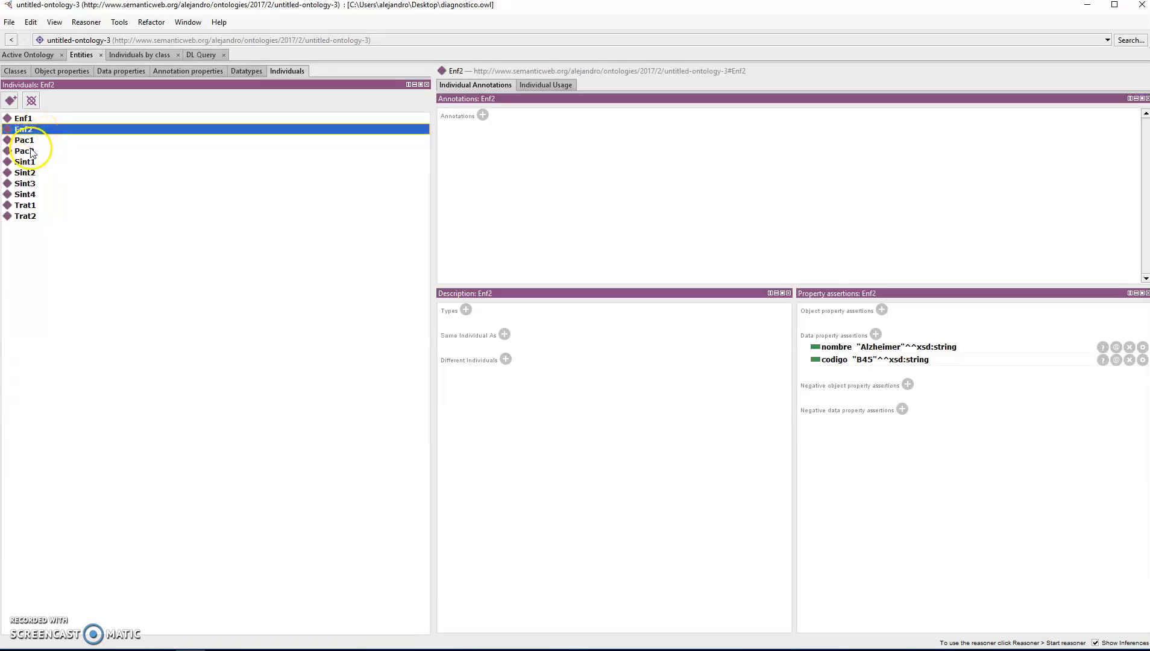
pyautogui.click(30, 184)
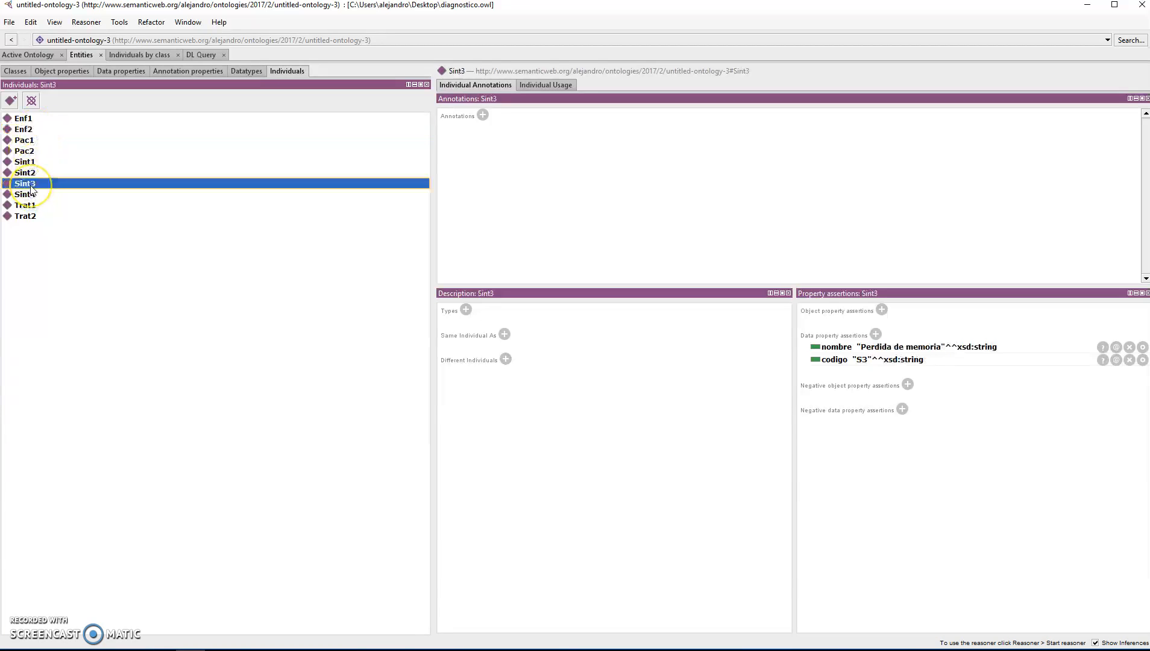
pyautogui.click(37, 194)
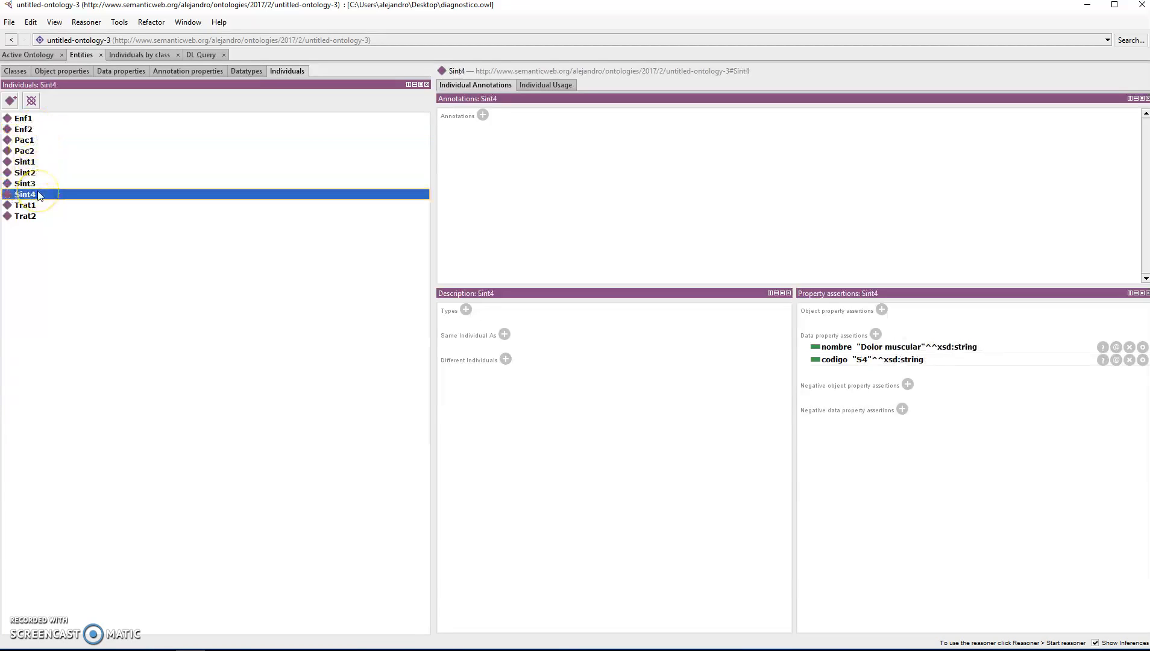
pyautogui.click(29, 184)
pyautogui.click(27, 130)
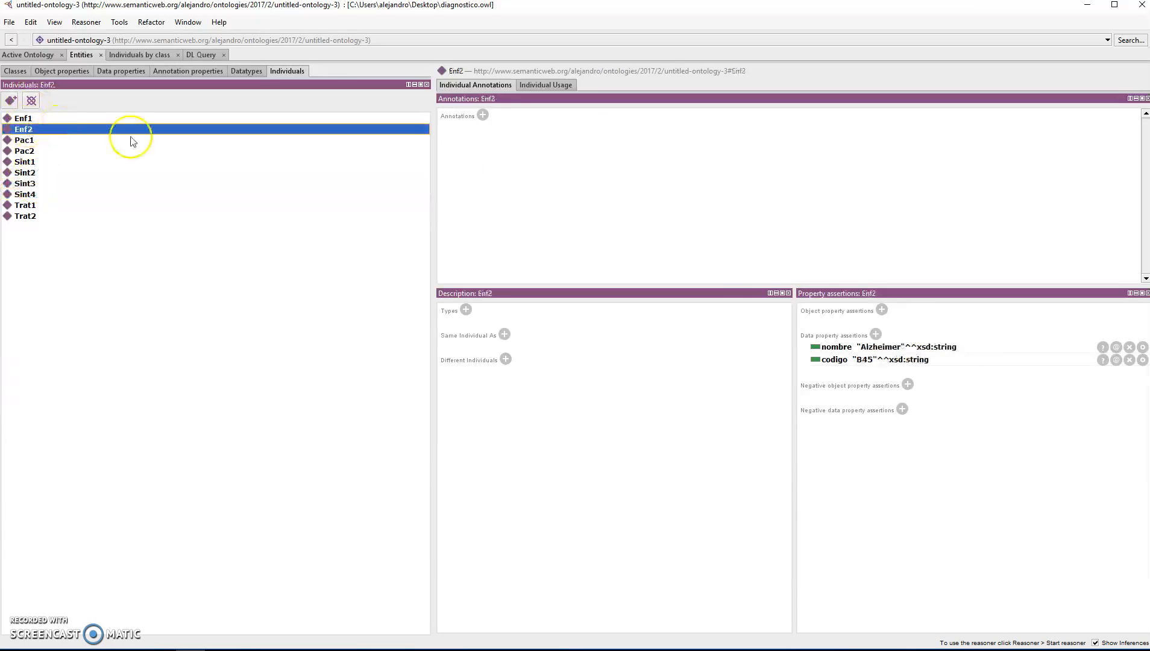
# Add tieneSintoma Sint3 and tieneSintoma Sint4 assertions to Enf2.
pyautogui.click(882, 309)
pyautogui.write('tieneSintoma')
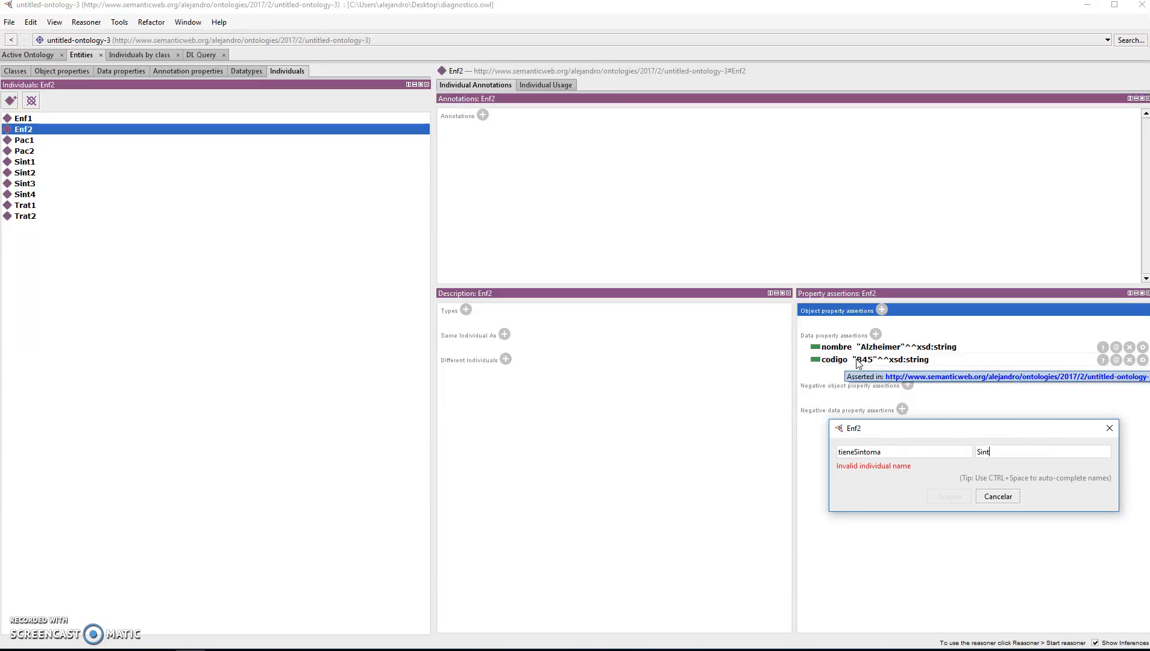
pyautogui.write('3')
pyautogui.click(958, 499)
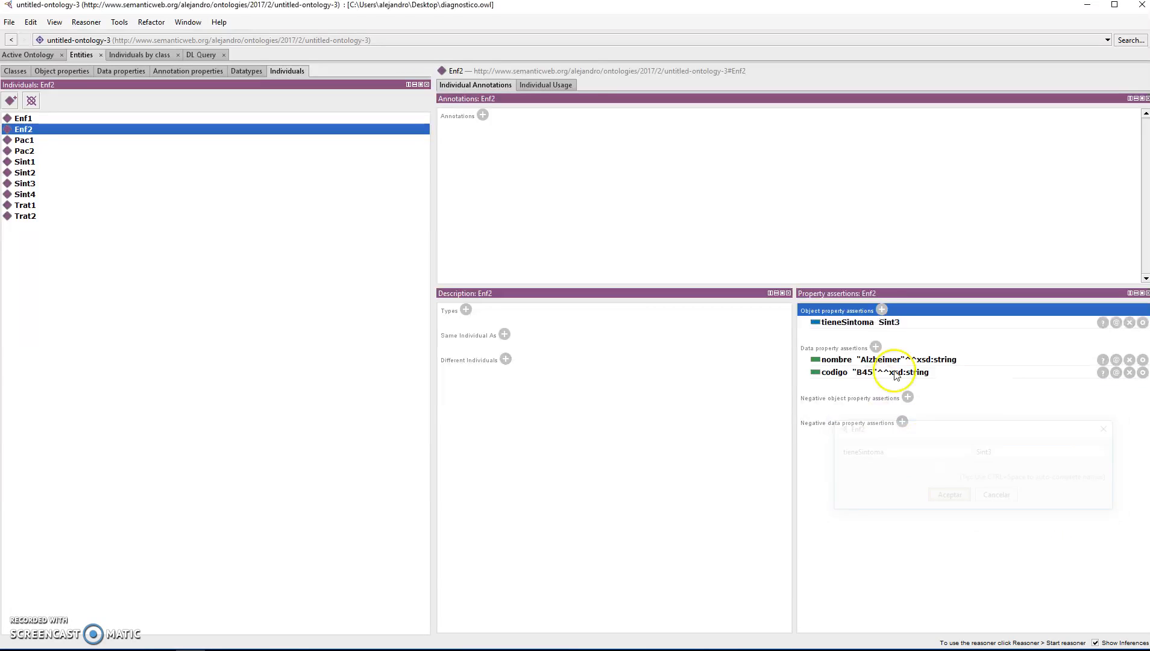
pyautogui.click(882, 309)
pyautogui.write('tieneSin')
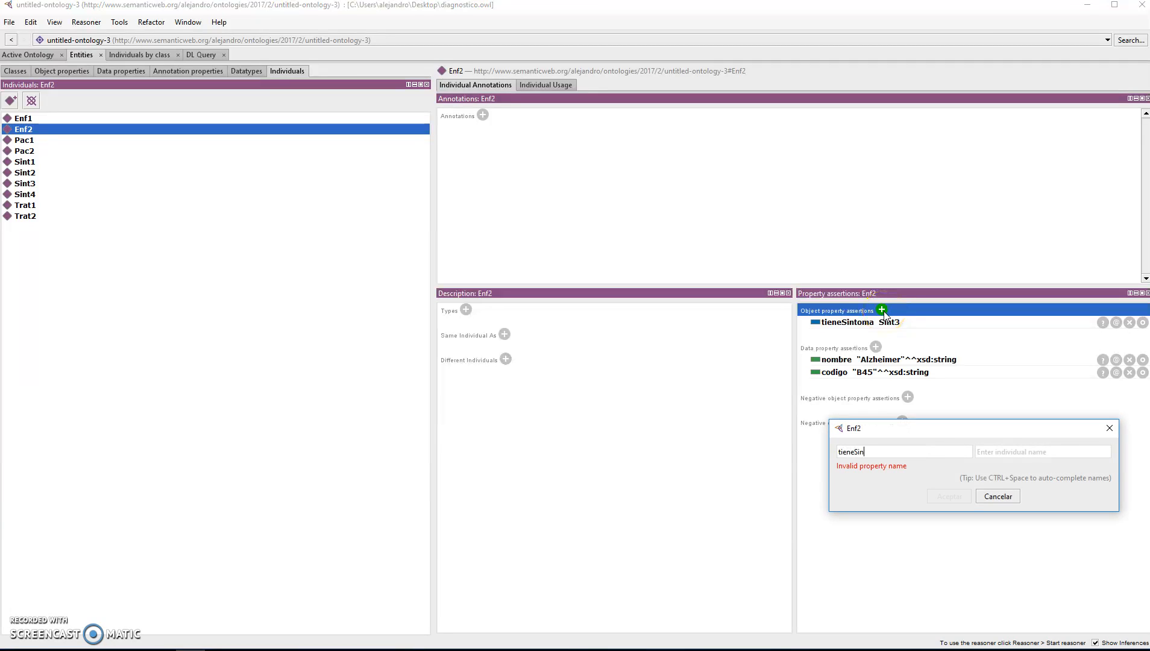
pyautogui.write('t4')
pyautogui.click(958, 499)
# Link Enf2 to treatment Trat2 with seTrataCon.
pyautogui.click(882, 309)
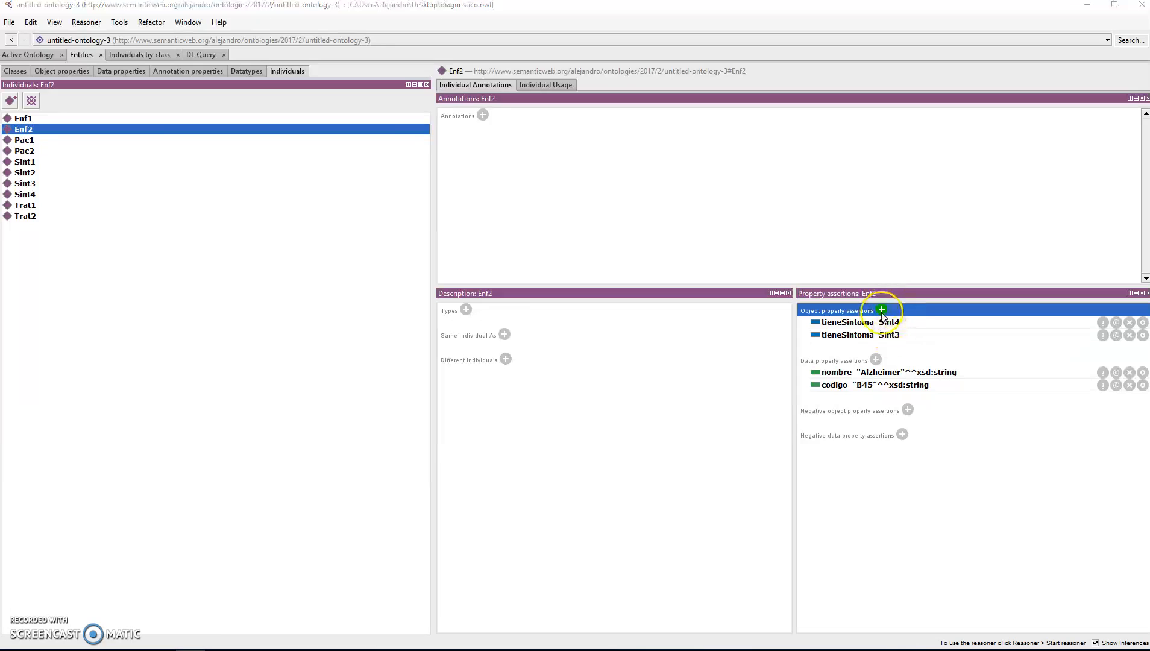
pyautogui.write('seTrataCon')
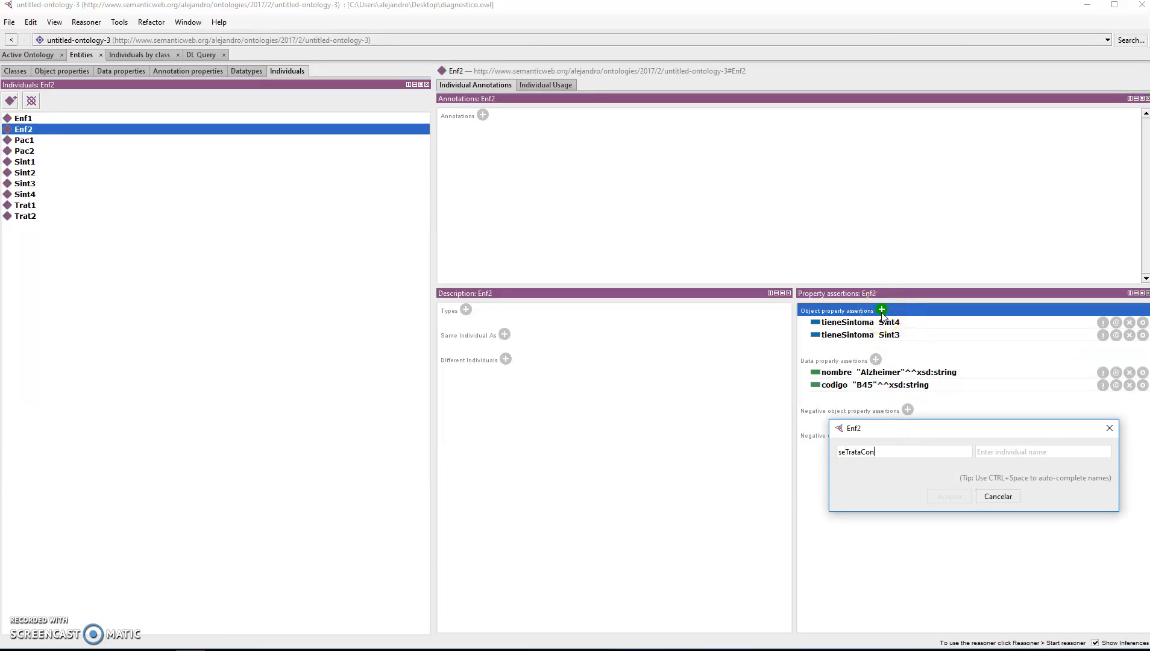
pyautogui.write('Trat2')
pyautogui.click(948, 496)
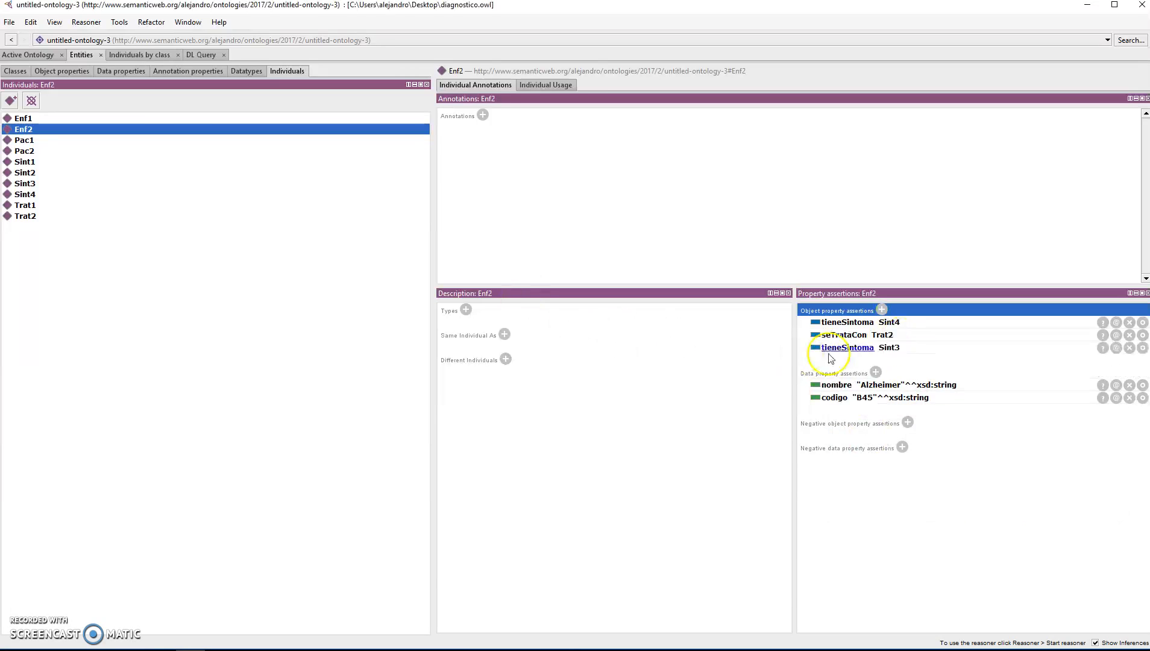
pyautogui.click(881, 337)
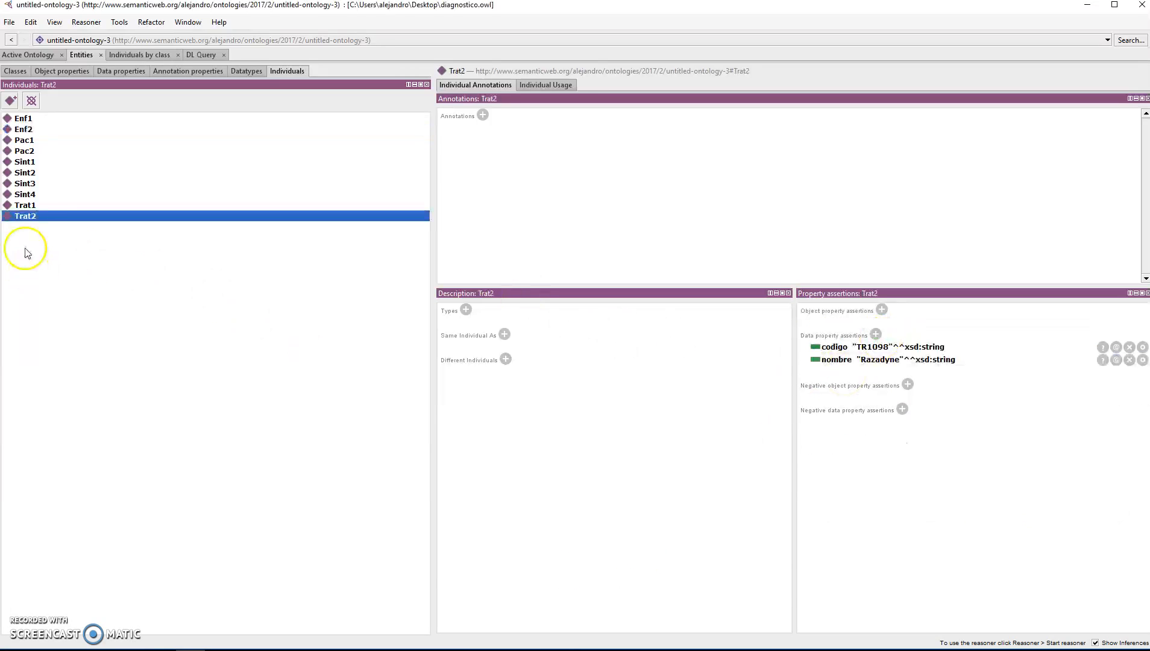
# Link patient Pac1 to Enf1 with an estaDiagnosticadoDe object property assertion.
pyautogui.click(30, 163)
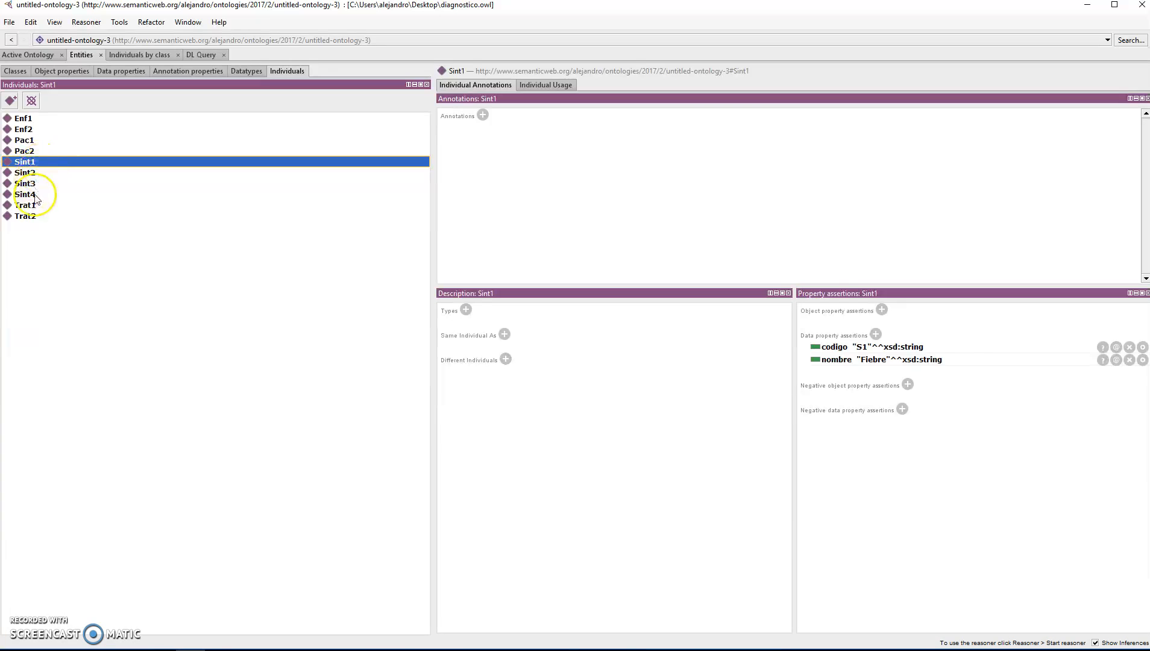
pyautogui.click(27, 194)
pyautogui.click(29, 140)
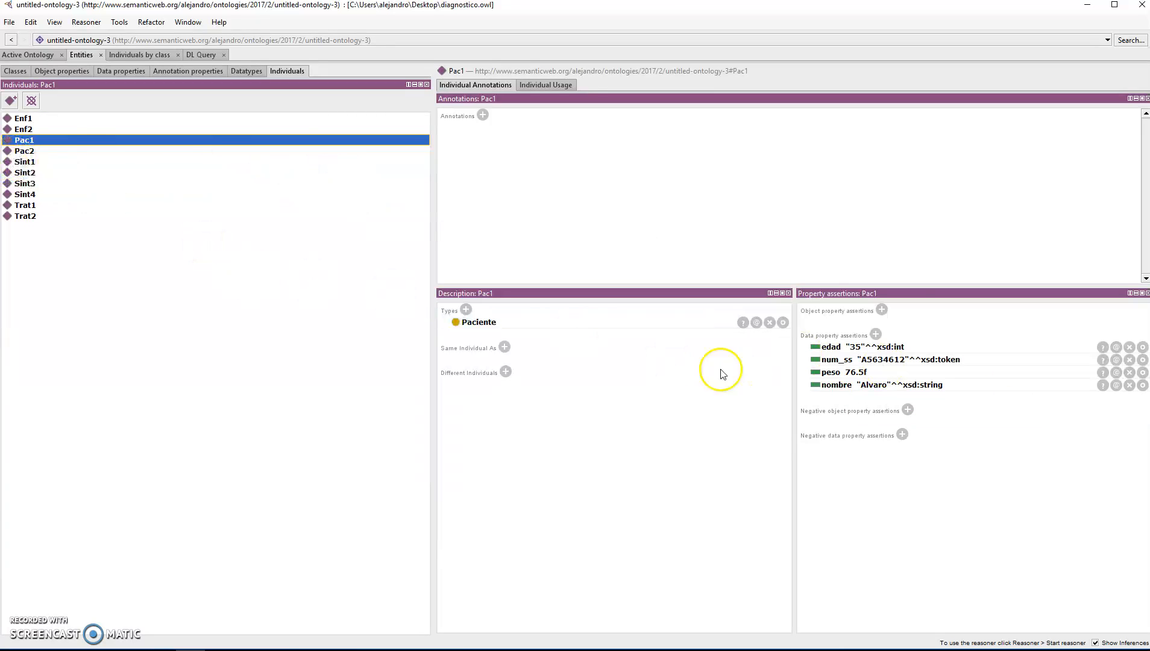
pyautogui.click(881, 310)
pyautogui.hotkey('ctrl', 'space')
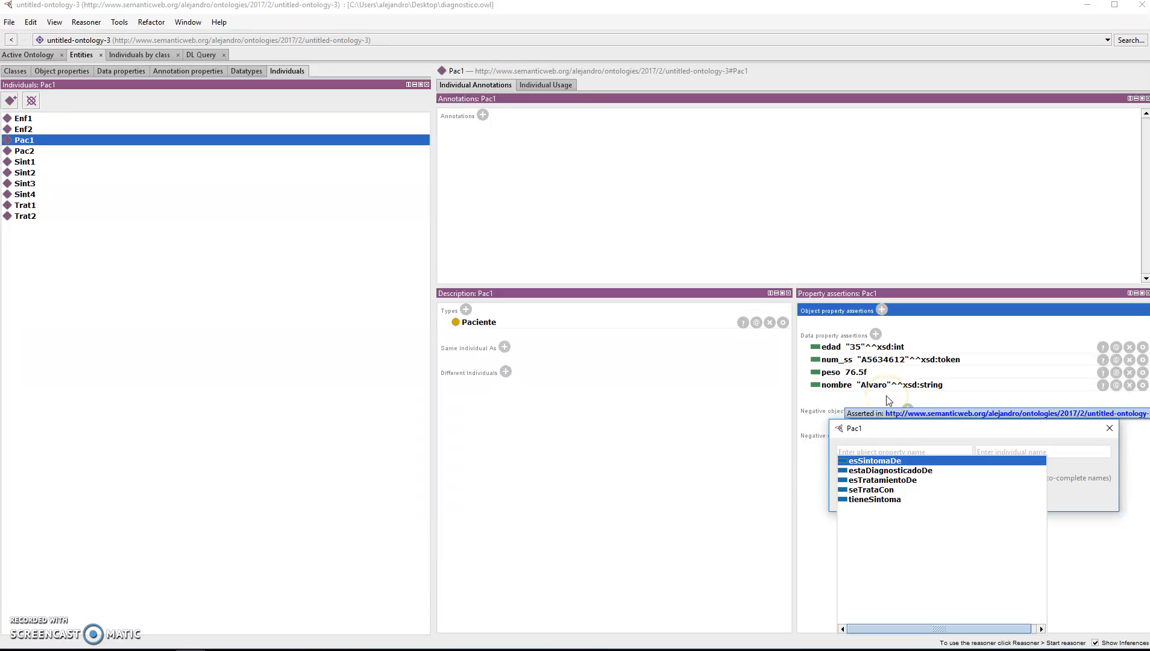
pyautogui.click(909, 472)
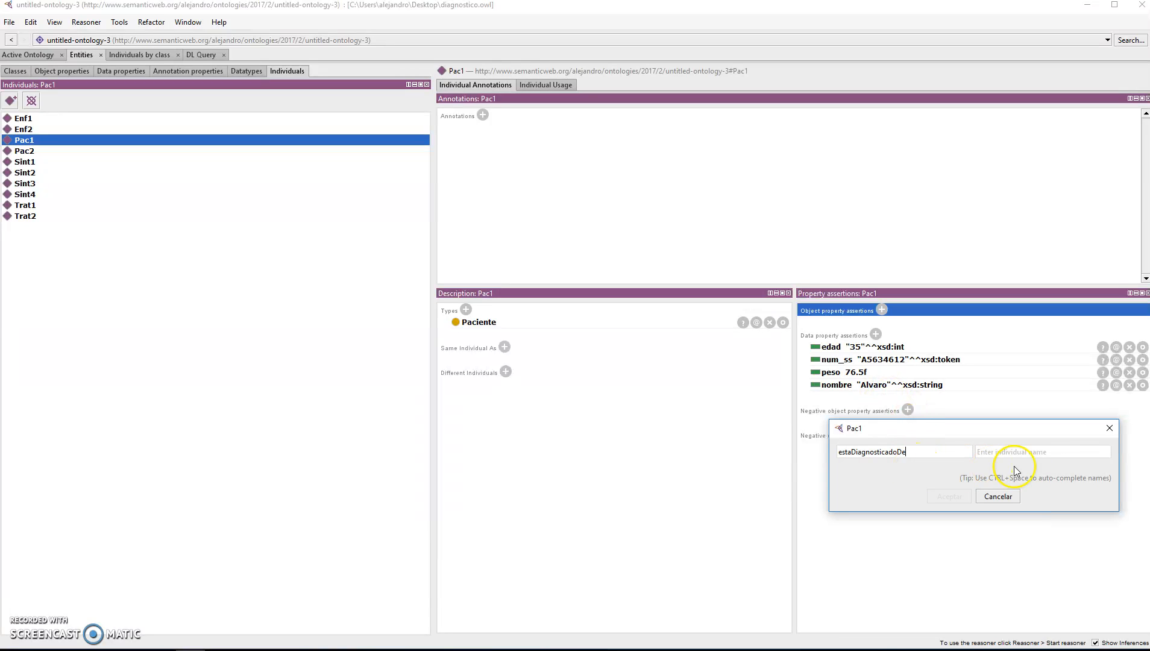
pyautogui.click(1042, 456)
pyautogui.write('Enf1')
pyautogui.click(951, 496)
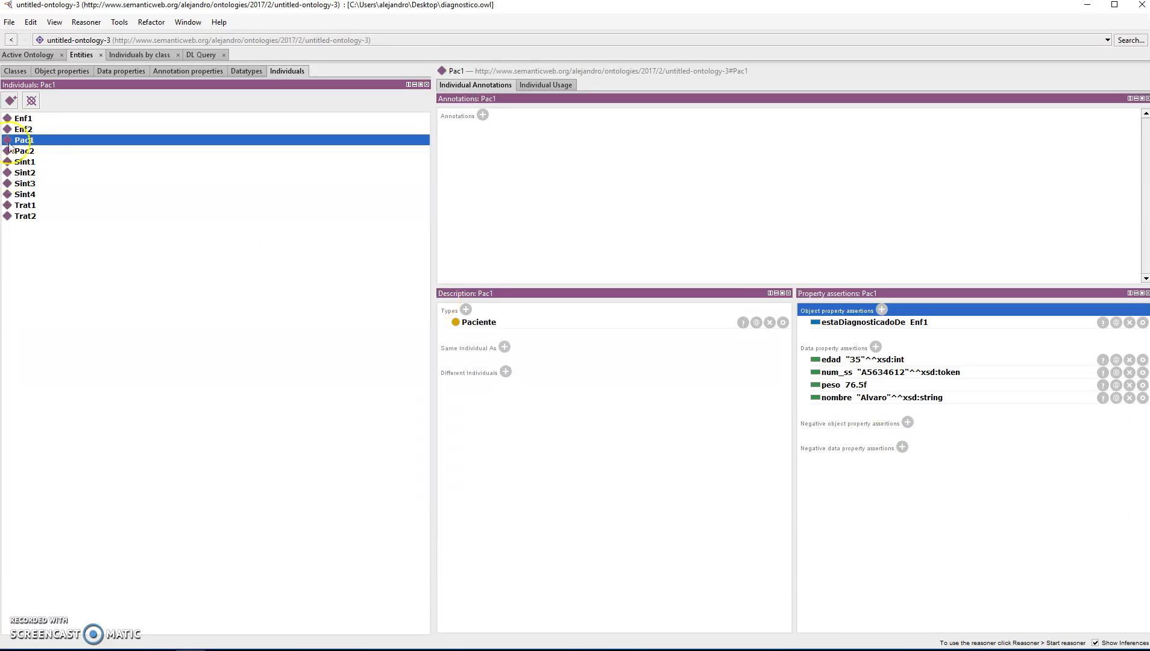
# Add the object property assertion Pac2 estaDiagnosticadoDe Enf2.
pyautogui.click(30, 153)
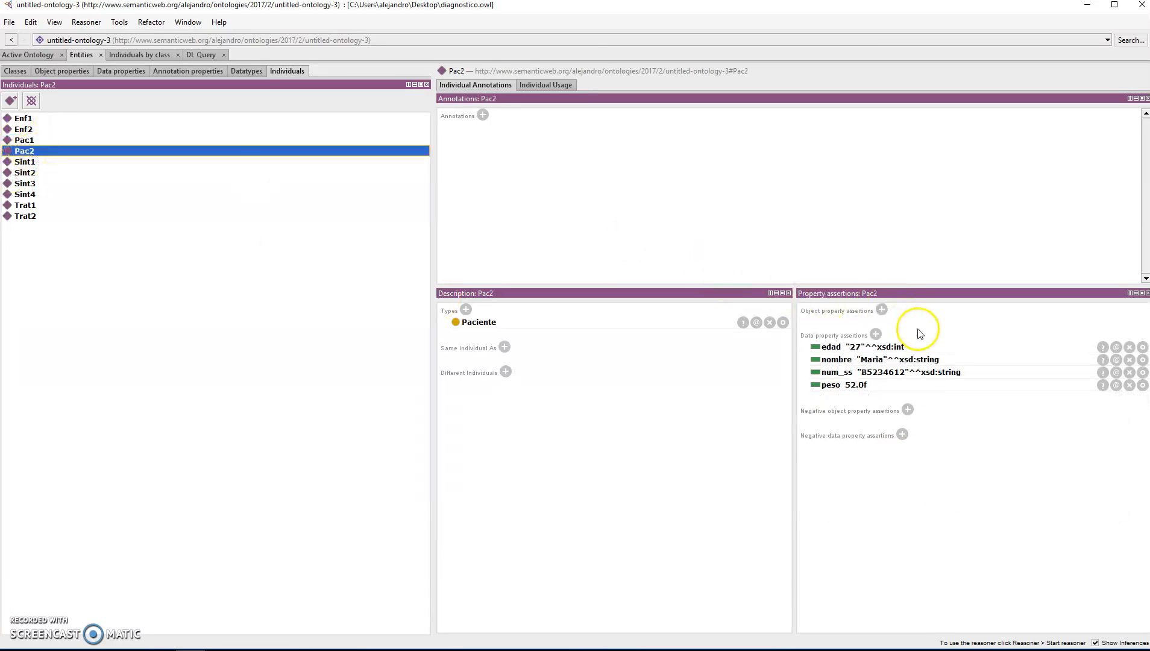
pyautogui.click(881, 310)
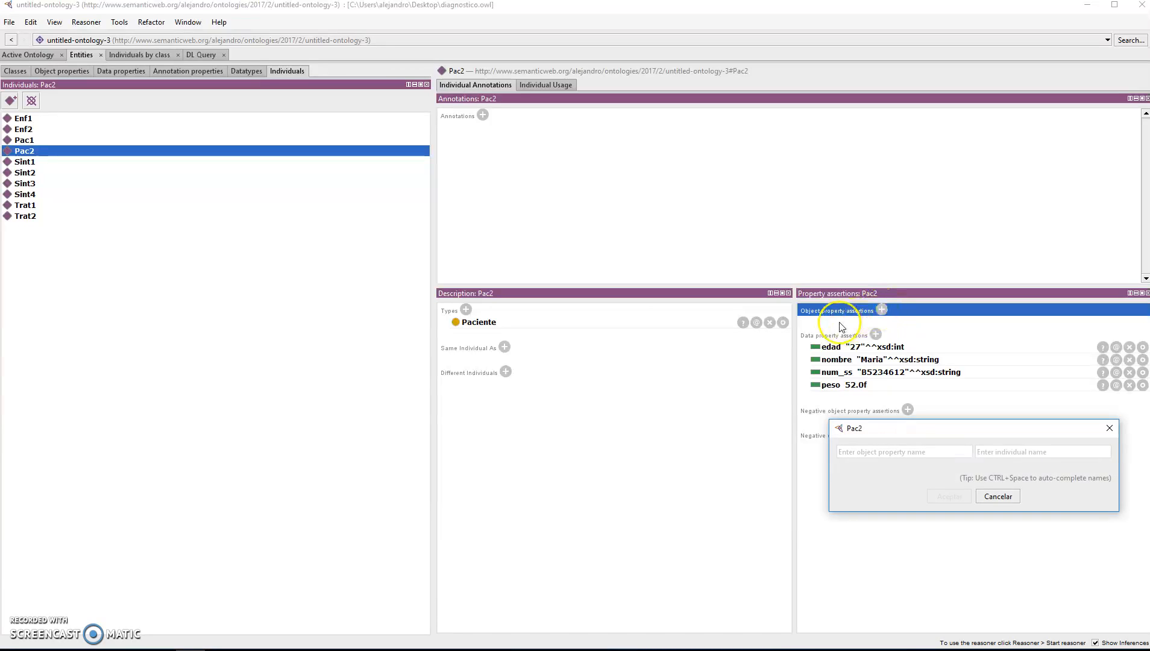
pyautogui.write('e')
pyautogui.press('BackSpace')
pyautogui.press('BackSpace')
pyautogui.press('BackSpace')
pyautogui.hotkey('ctrl', 'space')
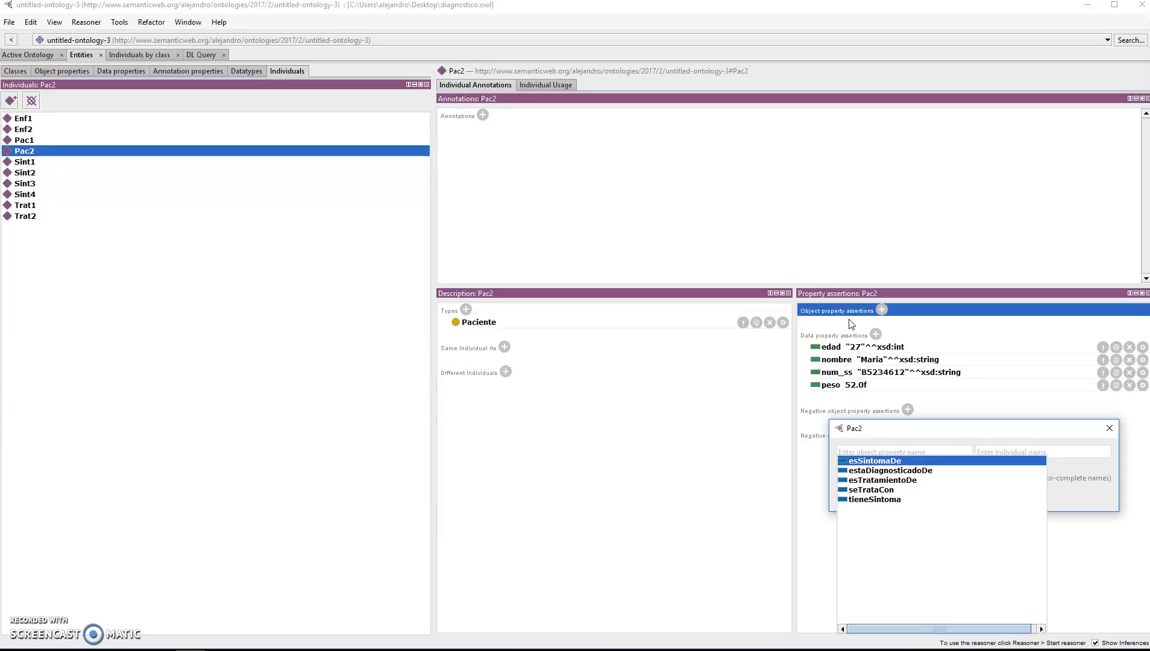
pyautogui.click(910, 470)
pyautogui.write('Enf2')
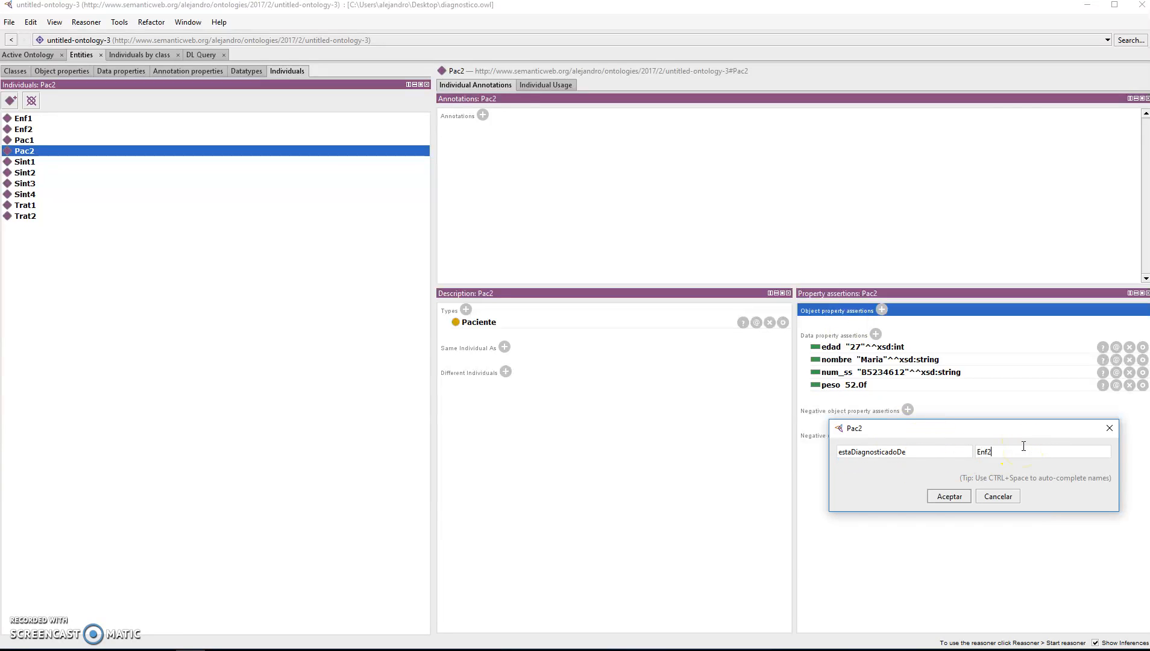
pyautogui.click(961, 497)
# Save the ontology, then review individuals Sint1, Sint4, Trat1, Trat2, Pac2 and Enf2.
pyautogui.click(9, 22)
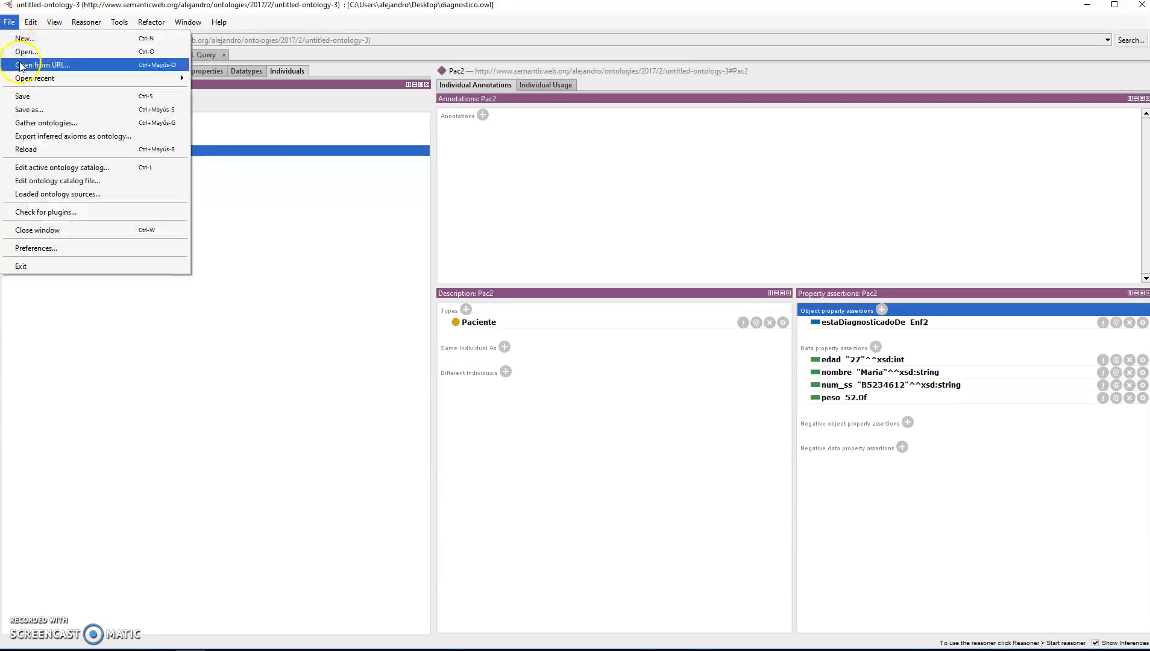
pyautogui.click(36, 95)
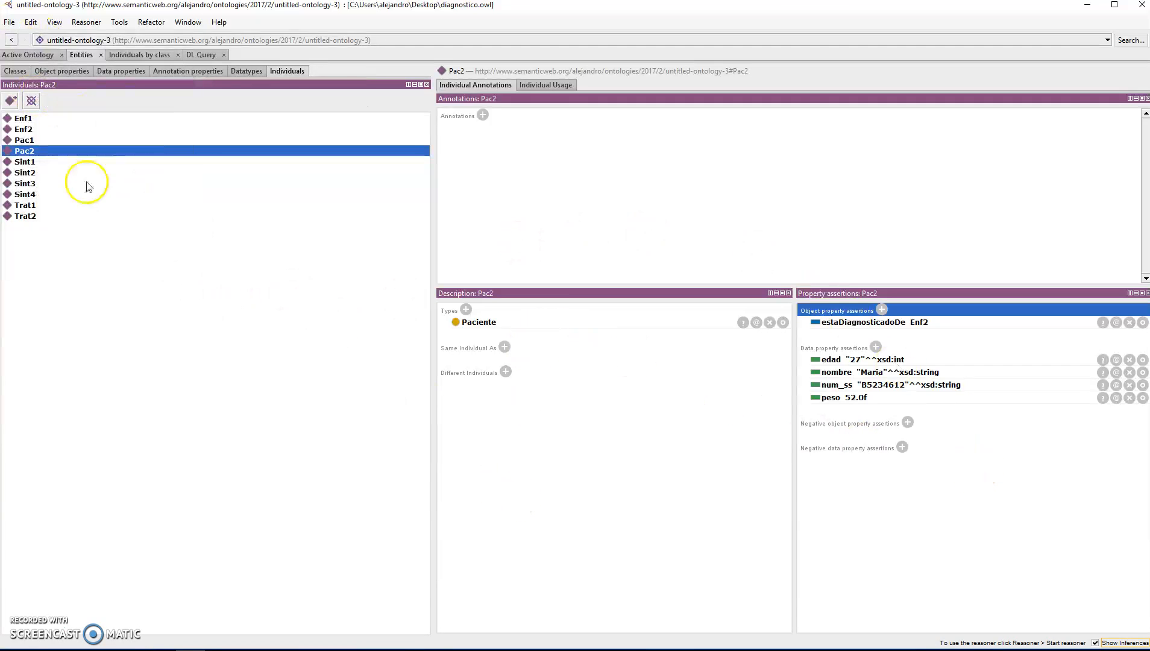
pyautogui.click(29, 165)
pyautogui.click(32, 153)
pyautogui.click(35, 195)
pyautogui.click(34, 153)
pyautogui.click(47, 205)
pyautogui.click(51, 217)
pyautogui.click(31, 151)
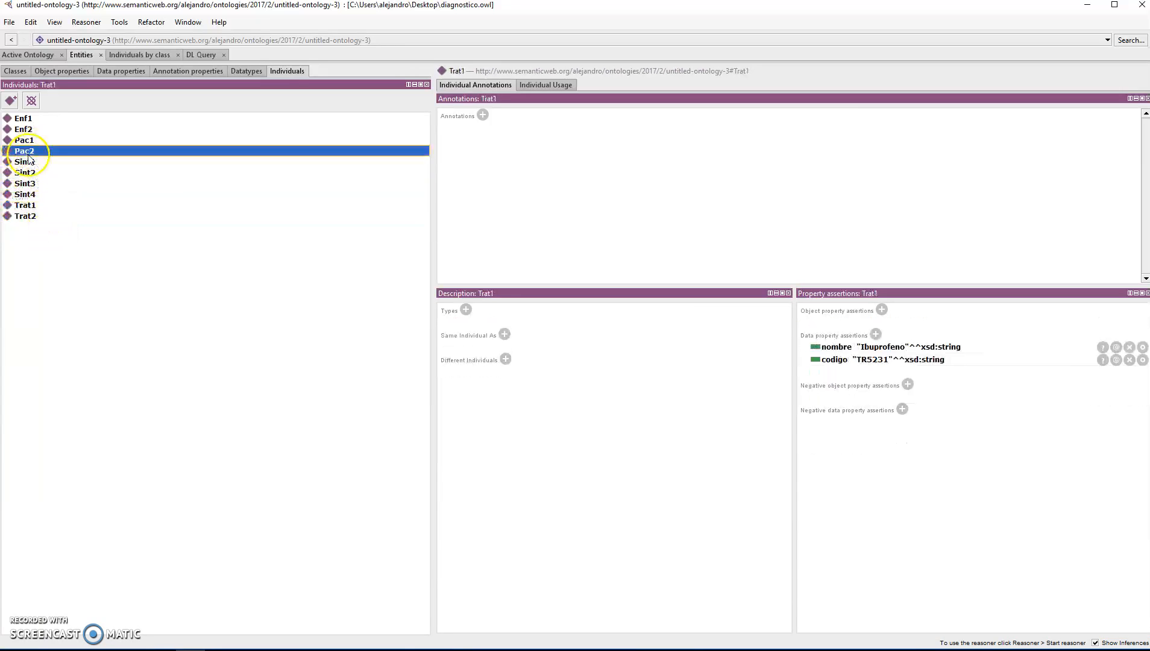
pyautogui.click(27, 130)
# Start the reasoner and check inferred facts for Pac1, Pac2, Sint2, Sint3, Sint4, Trat1 and Trat2.
pyautogui.click(86, 23)
pyautogui.click(101, 39)
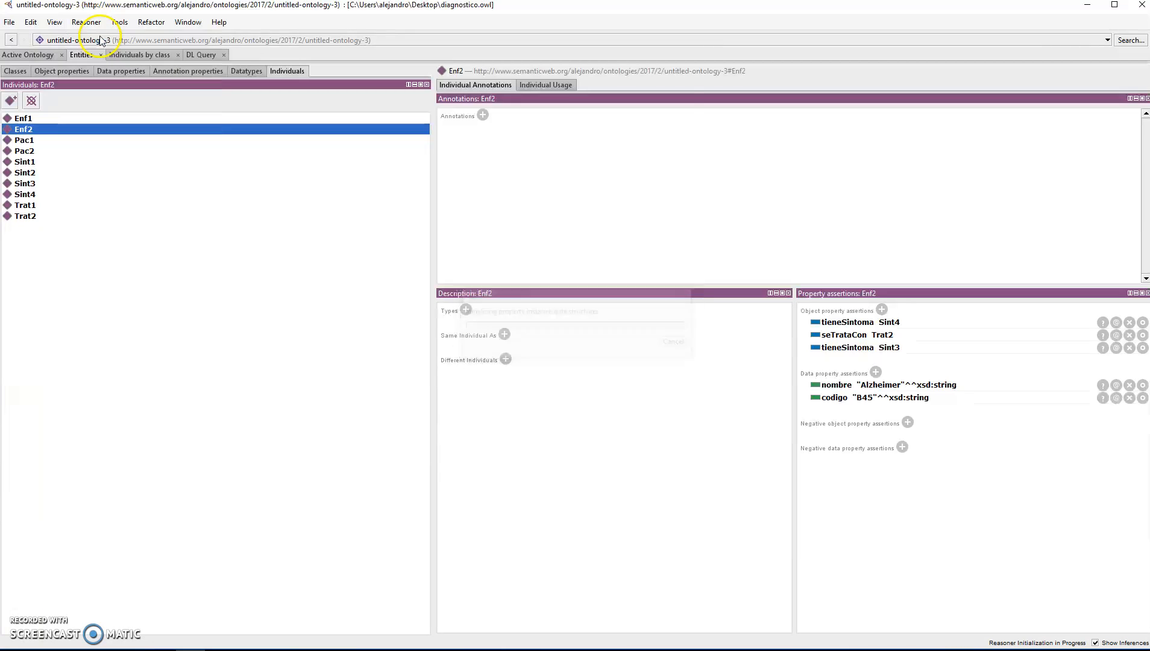
pyautogui.click(24, 141)
pyautogui.click(27, 152)
pyautogui.click(28, 174)
pyautogui.click(31, 196)
pyautogui.click(32, 185)
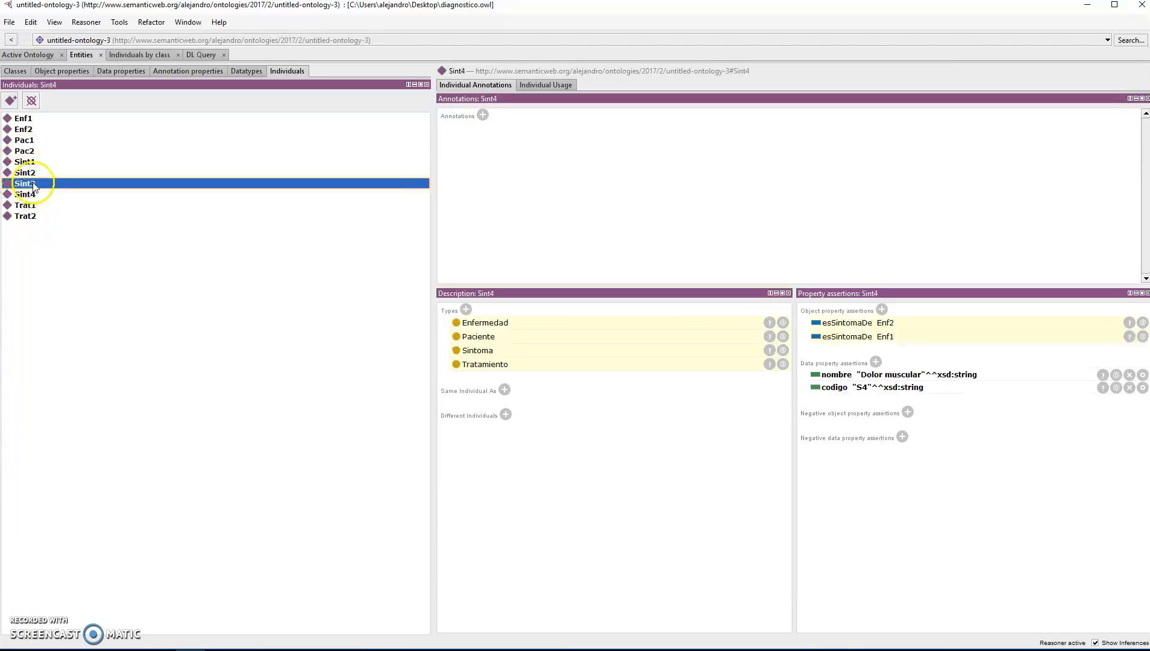
pyautogui.click(31, 216)
pyautogui.click(31, 206)
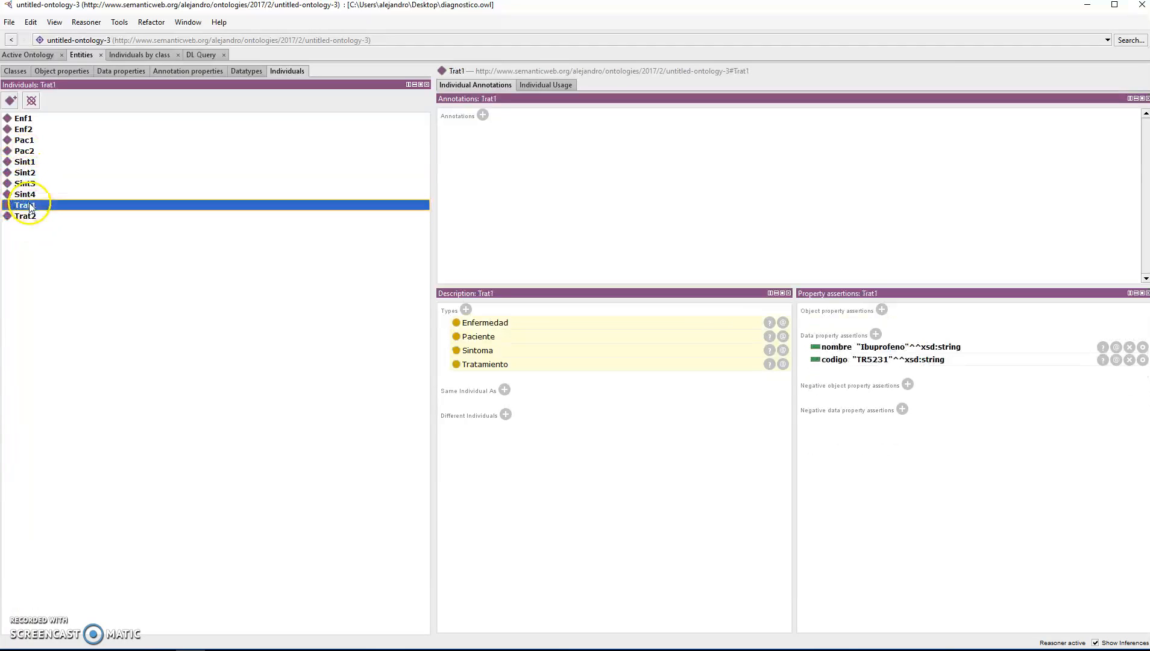
pyautogui.click(31, 196)
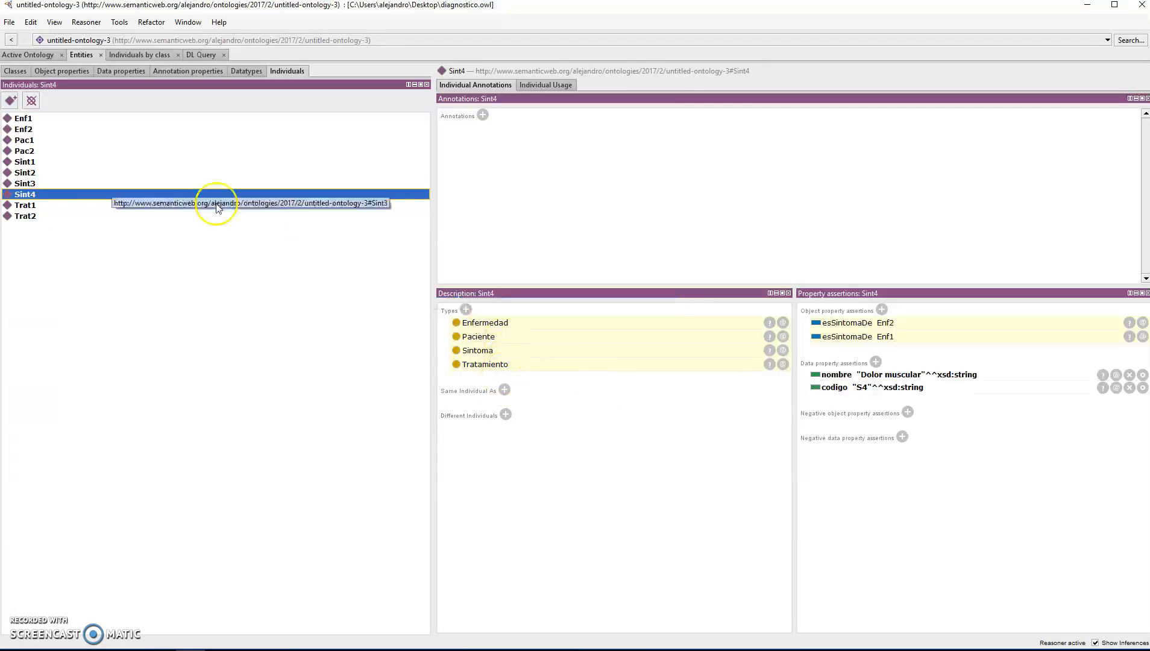
# Check Sint1's inferred esSintomaDe link and the assertions of Pac1 and Pac2.
pyautogui.click(34, 162)
pyautogui.click(33, 140)
pyautogui.click(37, 151)
pyautogui.click(40, 161)
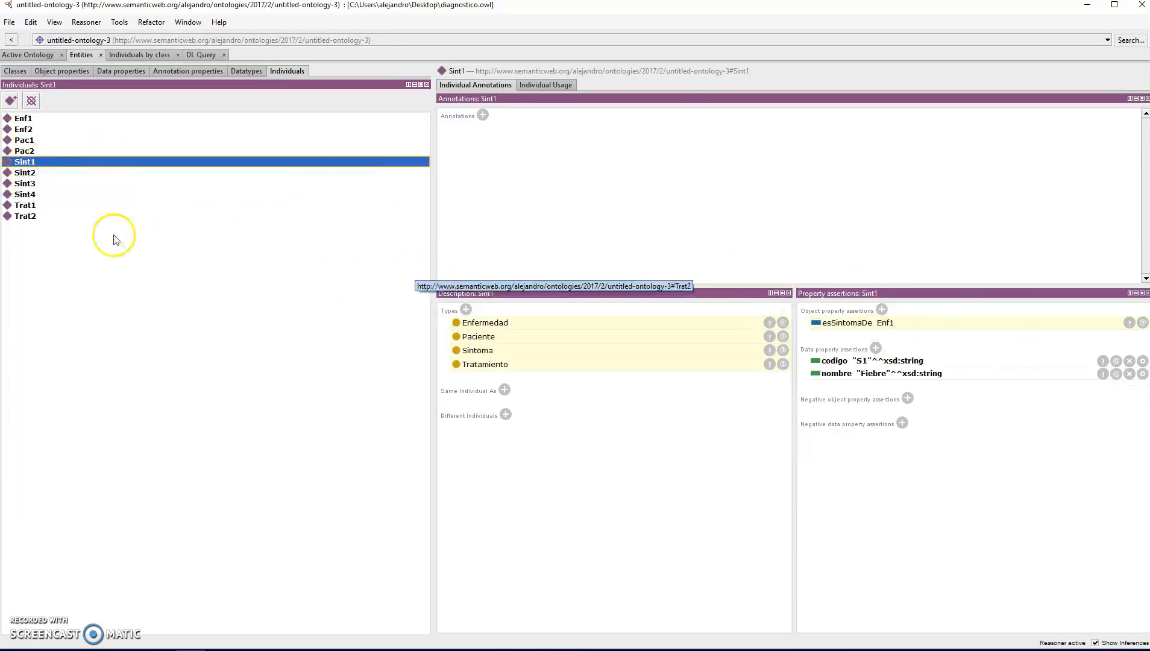
pyautogui.click(35, 139)
pyautogui.click(40, 150)
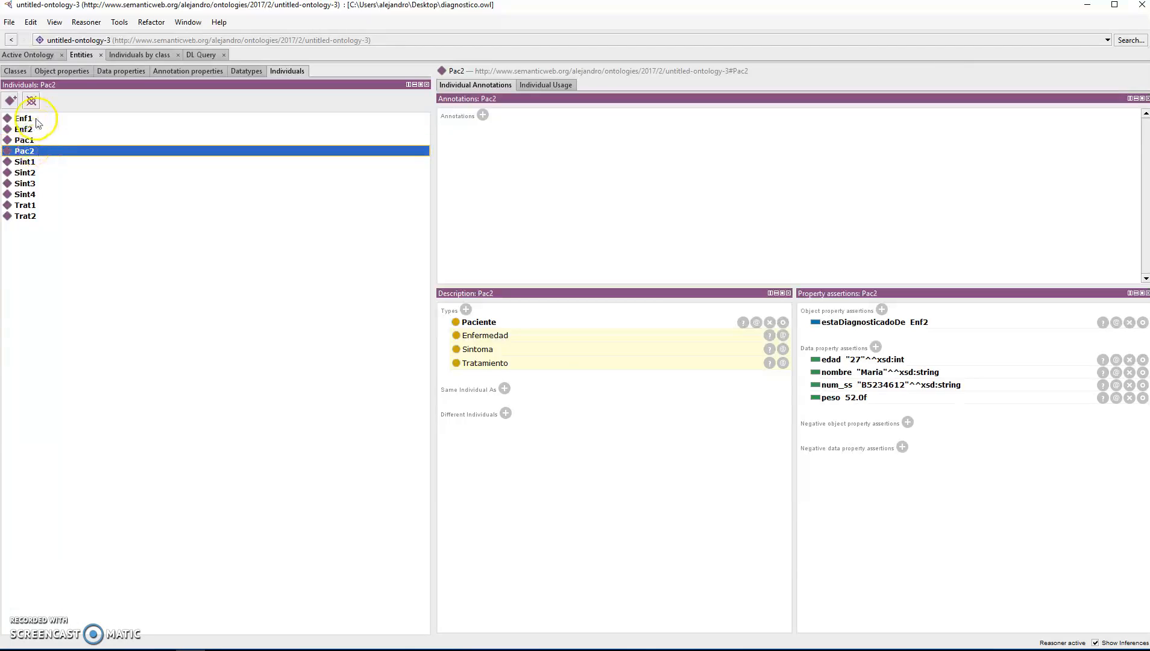
# Review property assertions of Enf1, Enf2, Pac1, Sint1, Sint3, Sint4 and Trat2.
pyautogui.click(36, 120)
pyautogui.click(35, 129)
pyautogui.click(35, 140)
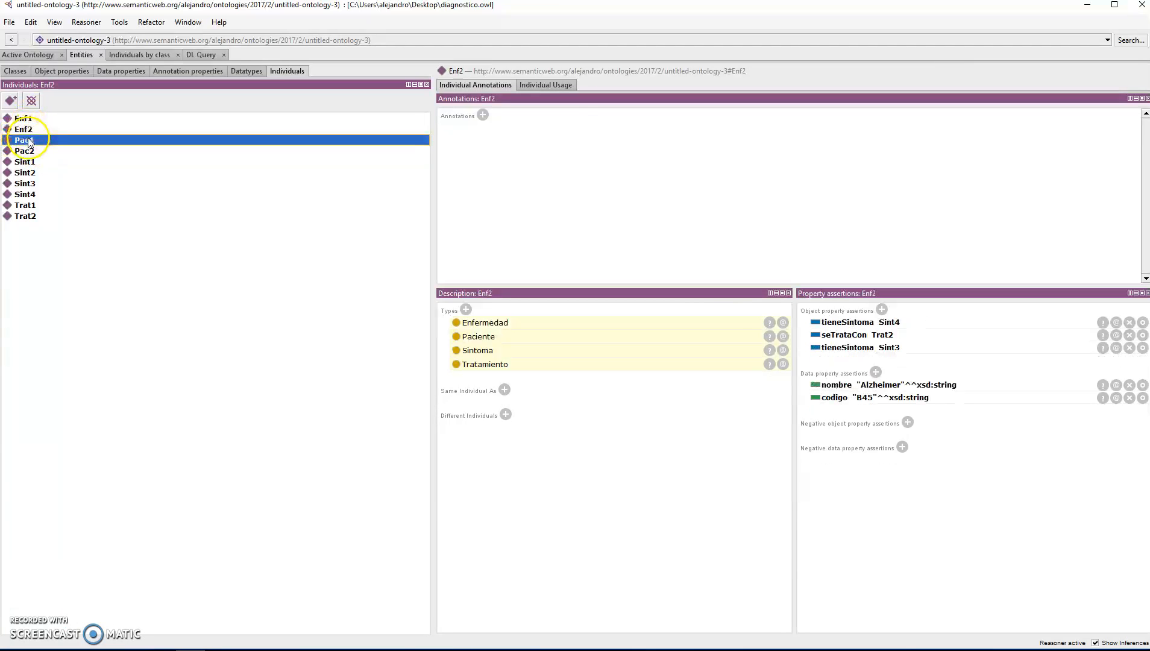
pyautogui.click(36, 161)
pyautogui.click(36, 183)
pyautogui.click(41, 218)
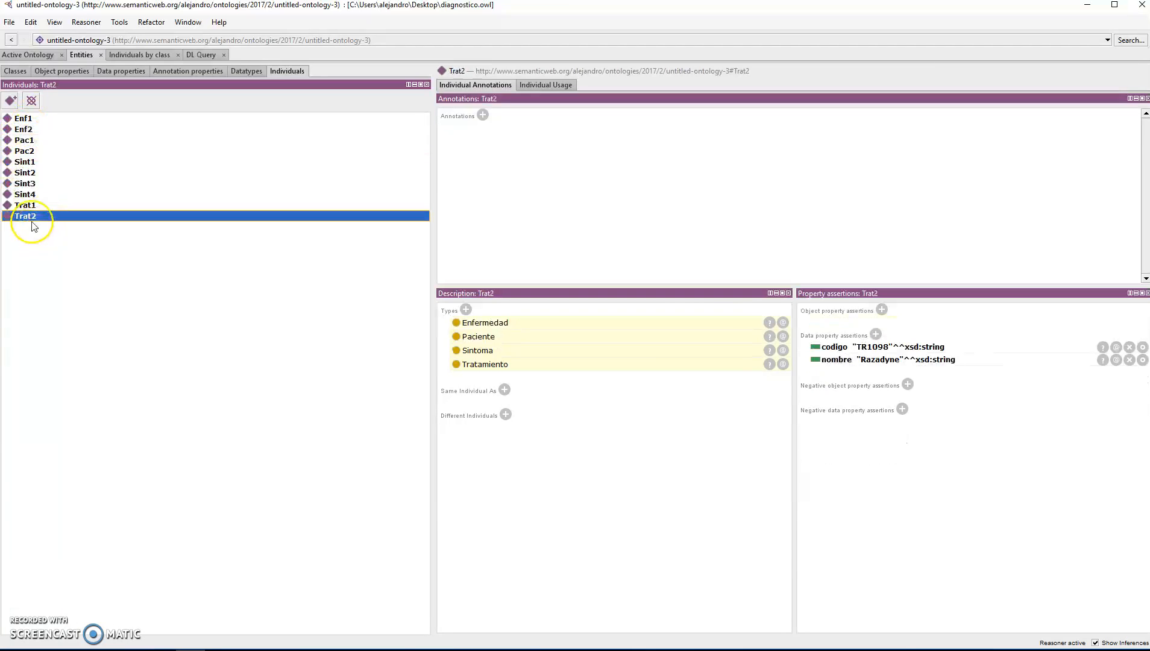
pyautogui.click(37, 194)
pyautogui.click(34, 183)
pyautogui.click(30, 163)
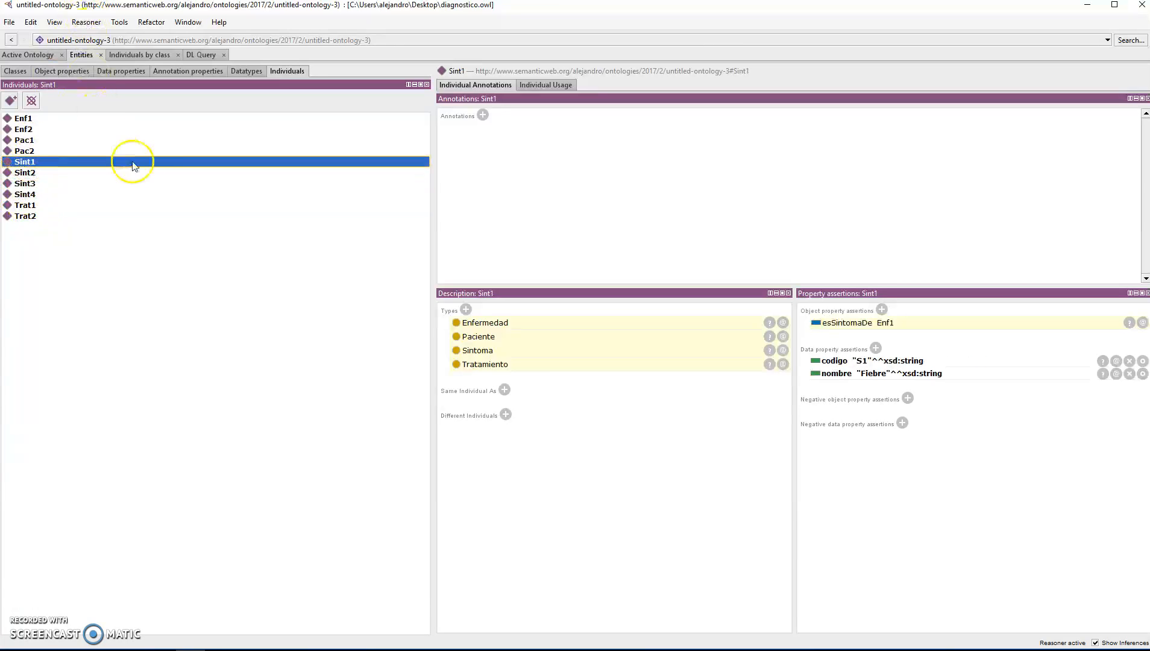
# Save the ontology to diagnostico.owl and minimize Protégé.
pyautogui.click(11, 22)
pyautogui.click(20, 94)
pyautogui.click(1088, 7)
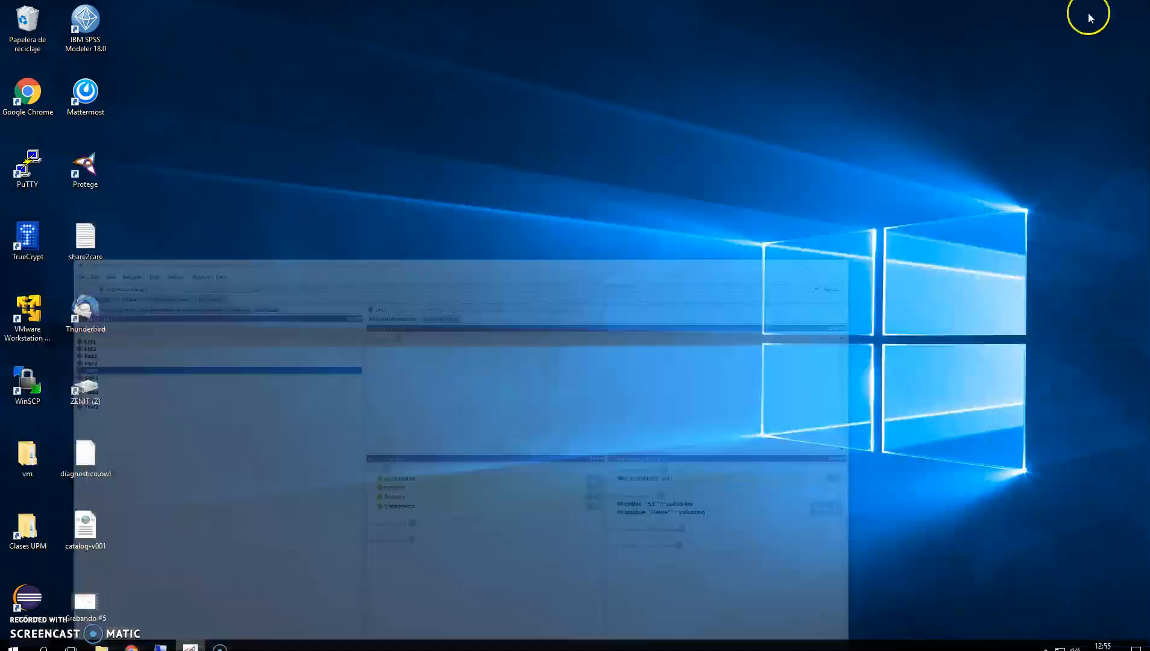
# Open diagnostico.owl in Notepad++, scroll through its OWL/XML, close it and bring Protégé back.
pyautogui.rightClick(92, 460)
pyautogui.click(159, 293)
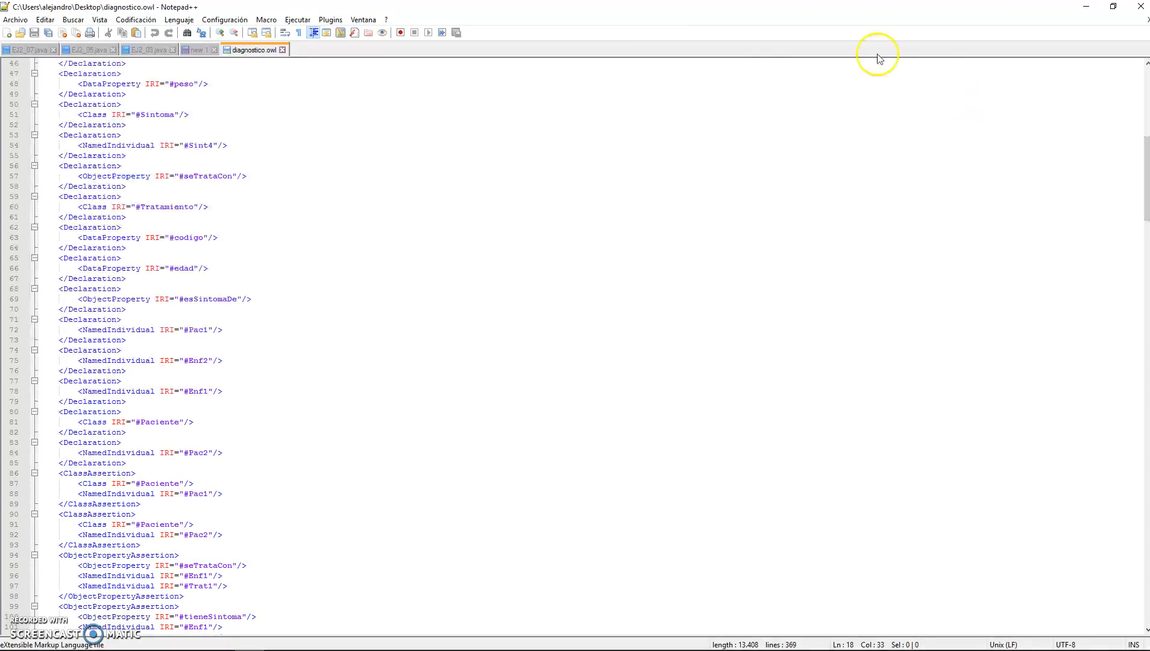
pyautogui.moveTo(1145, 217); pyautogui.dragTo(1144, 461)
pyautogui.click(1140, 6)
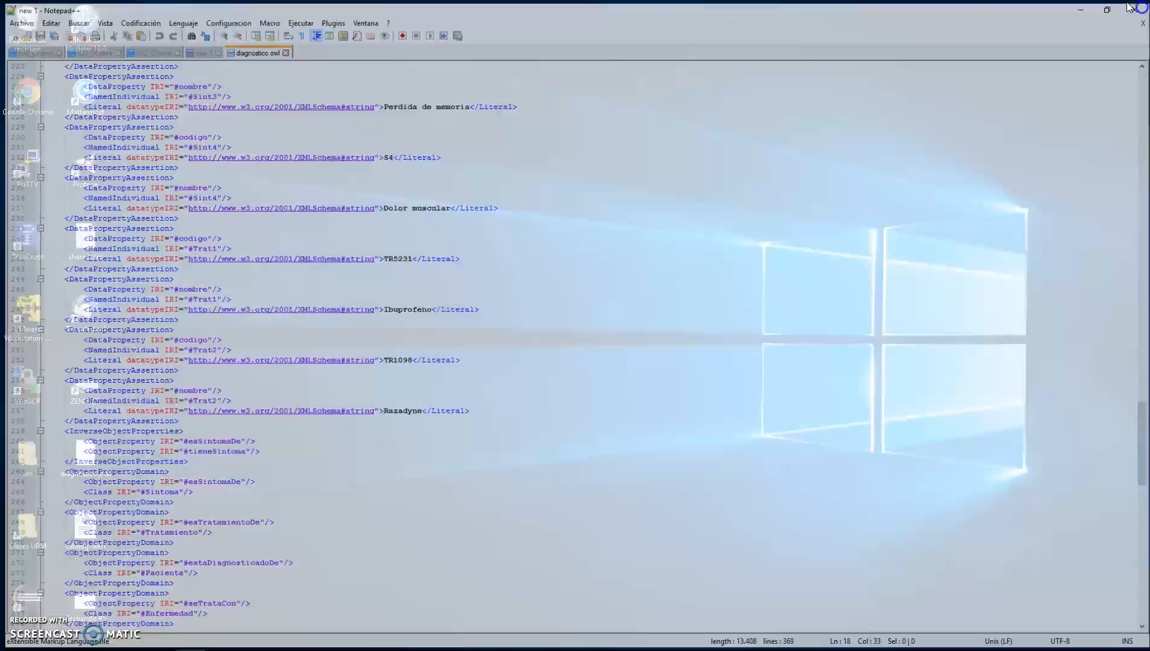
pyautogui.click(196, 637)
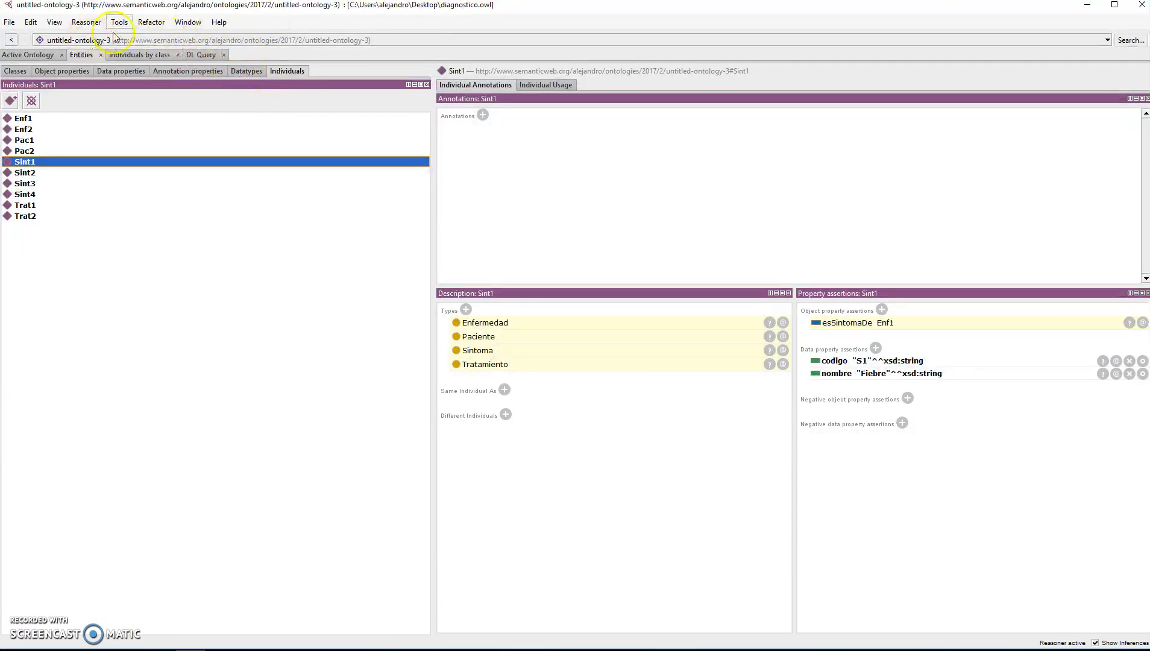
# Add the OWLViz tab through Window > Tabs and switch to it.
pyautogui.click(217, 22)
pyautogui.moveTo(188, 23)
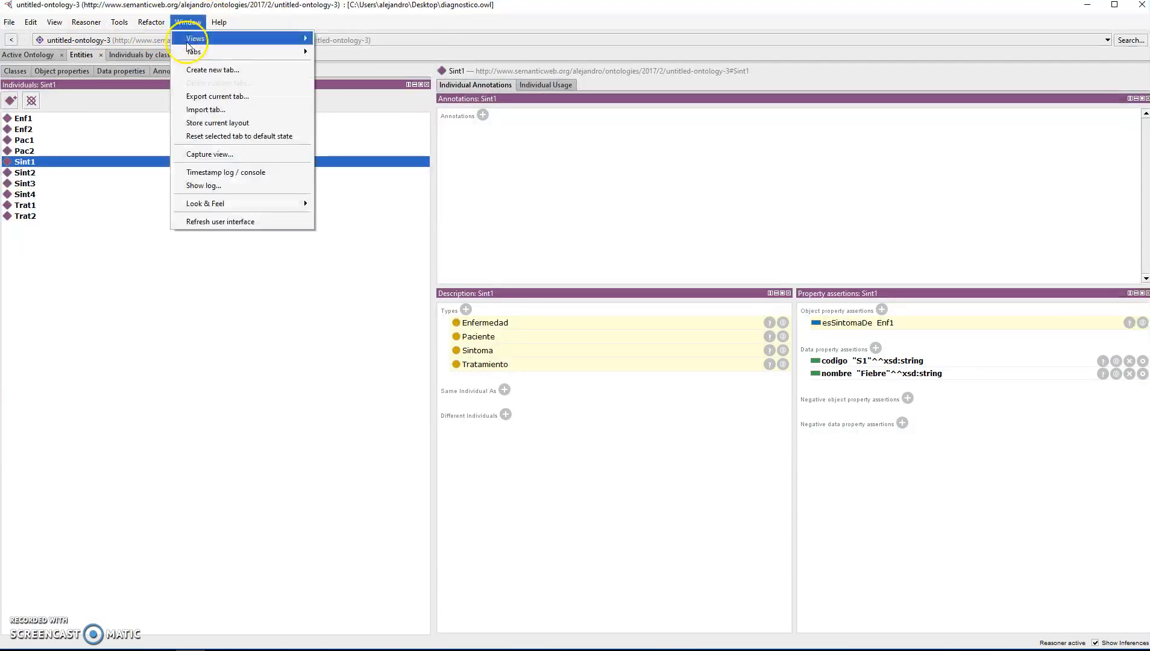
pyautogui.moveTo(241, 38)
pyautogui.moveTo(393, 147)
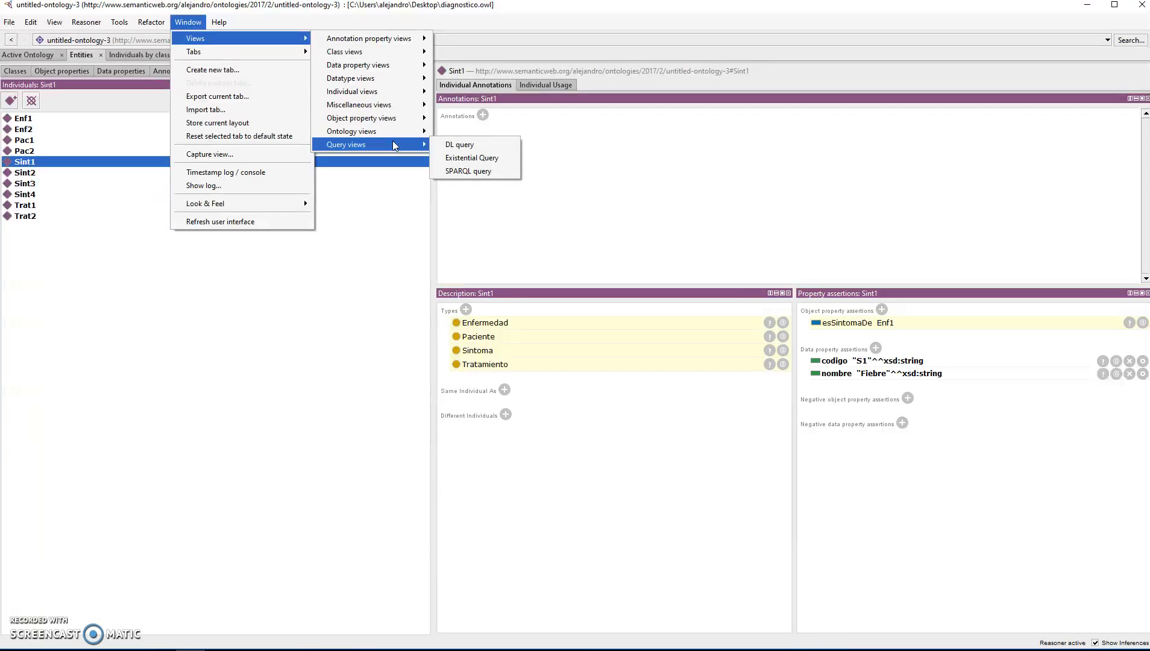
pyautogui.click(193, 52)
pyautogui.click(339, 92)
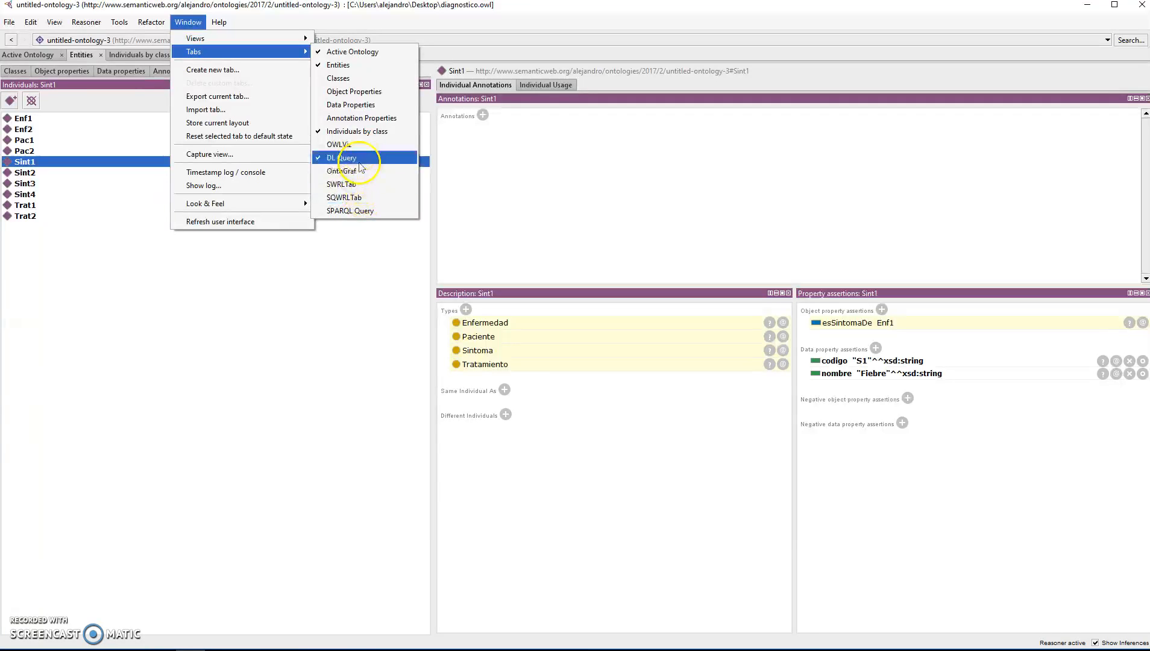
pyautogui.click(347, 144)
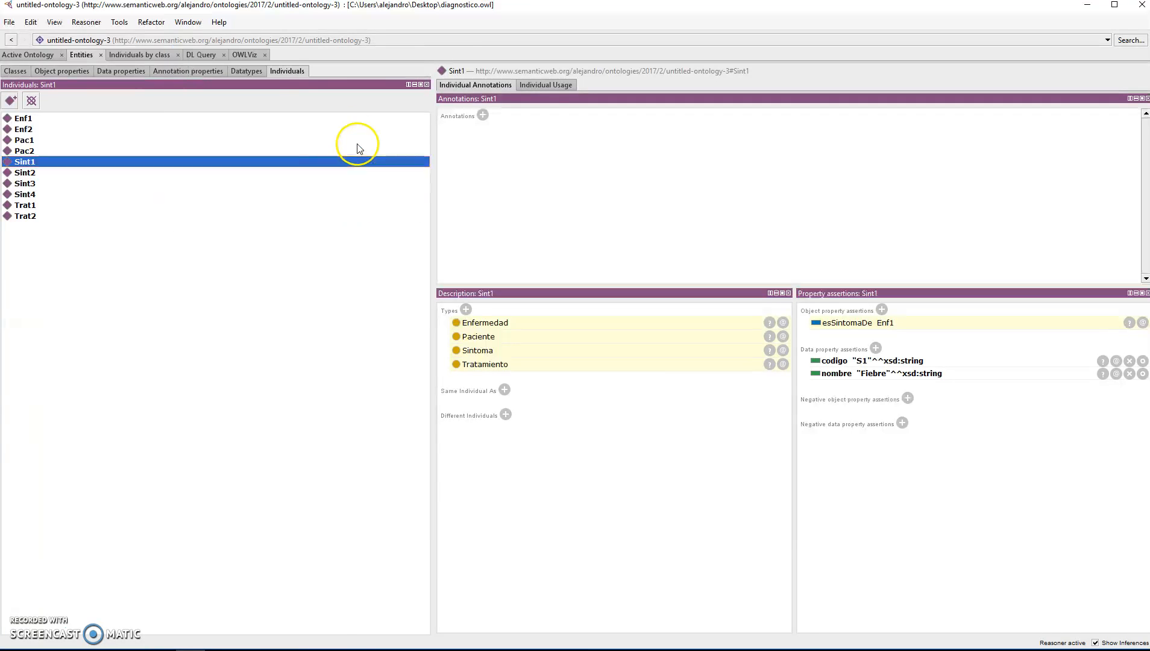
pyautogui.click(246, 54)
# Show Enfermedad, Sintoma, Tratamiento and Paciente in the OWLViz class graph.
pyautogui.click(50, 113)
pyautogui.doubleClick(48, 105)
pyautogui.click(359, 122)
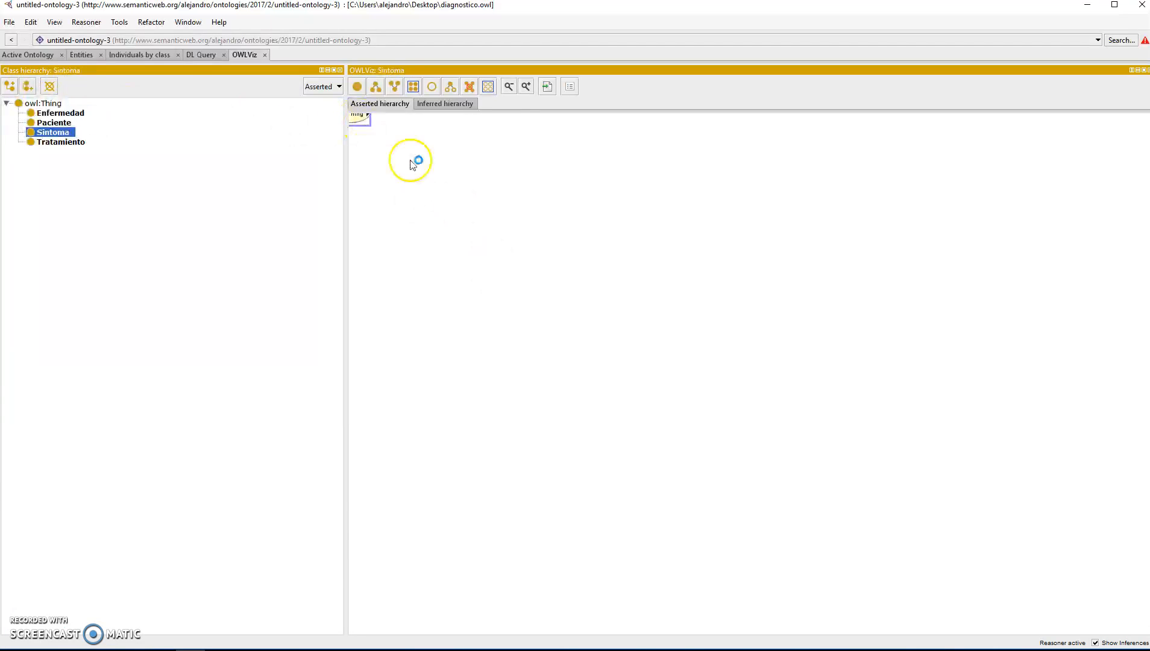
pyautogui.click(46, 143)
pyautogui.click(51, 122)
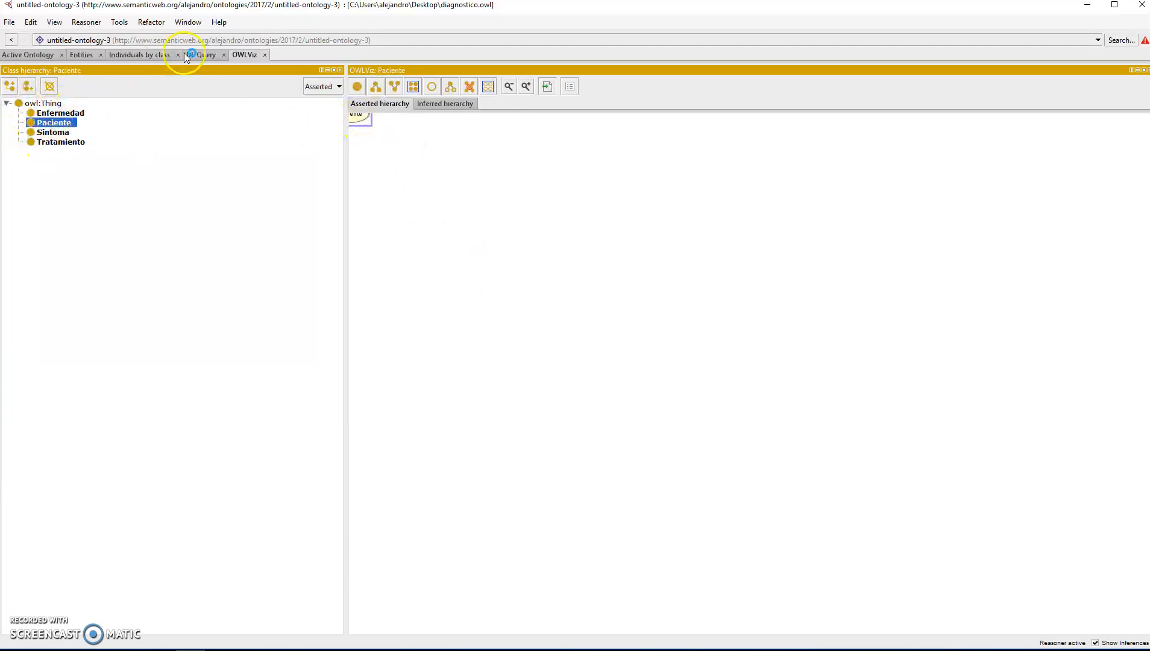
pyautogui.click(188, 22)
pyautogui.moveTo(192, 52)
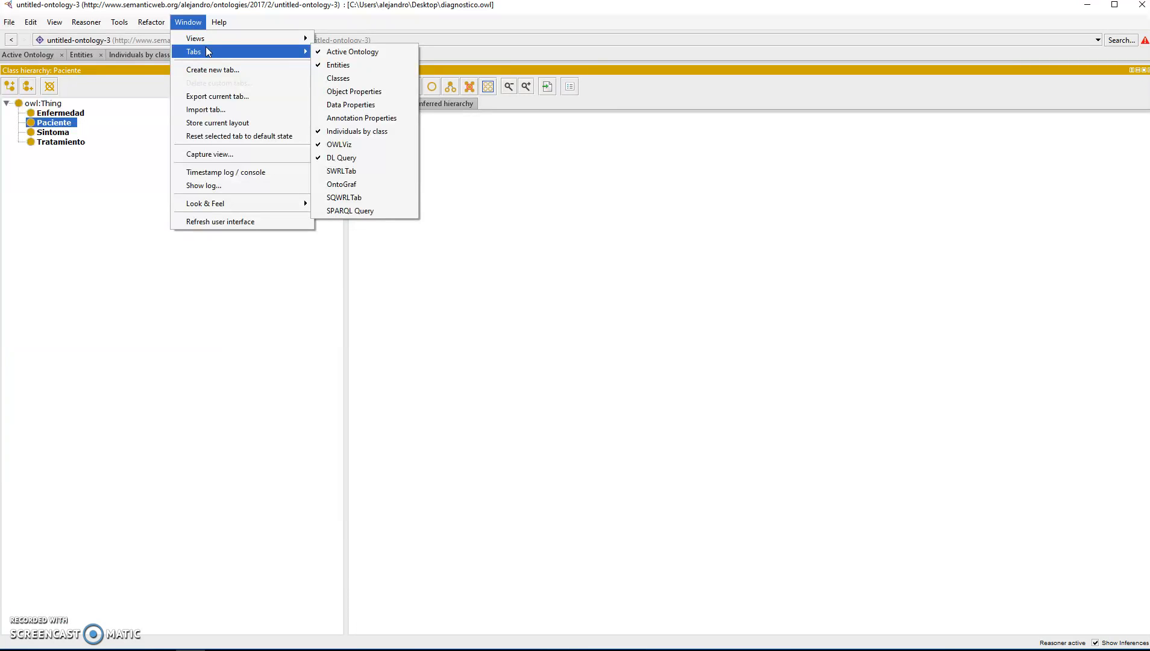
# View the ontology metrics, then review individuals Enf1, Sint1, Trat2, Sint2, Enf2 and Pac2.
pyautogui.click(25, 71)
pyautogui.click(37, 55)
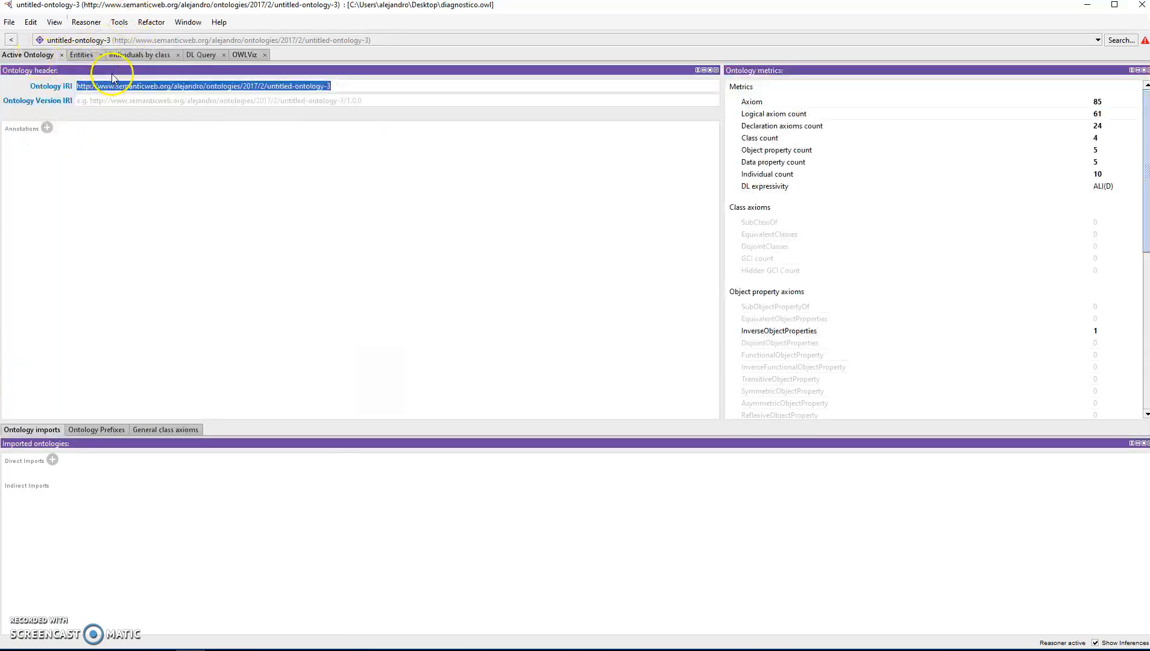
pyautogui.click(80, 54)
pyautogui.click(23, 119)
pyautogui.click(41, 161)
pyautogui.click(42, 214)
pyautogui.click(36, 172)
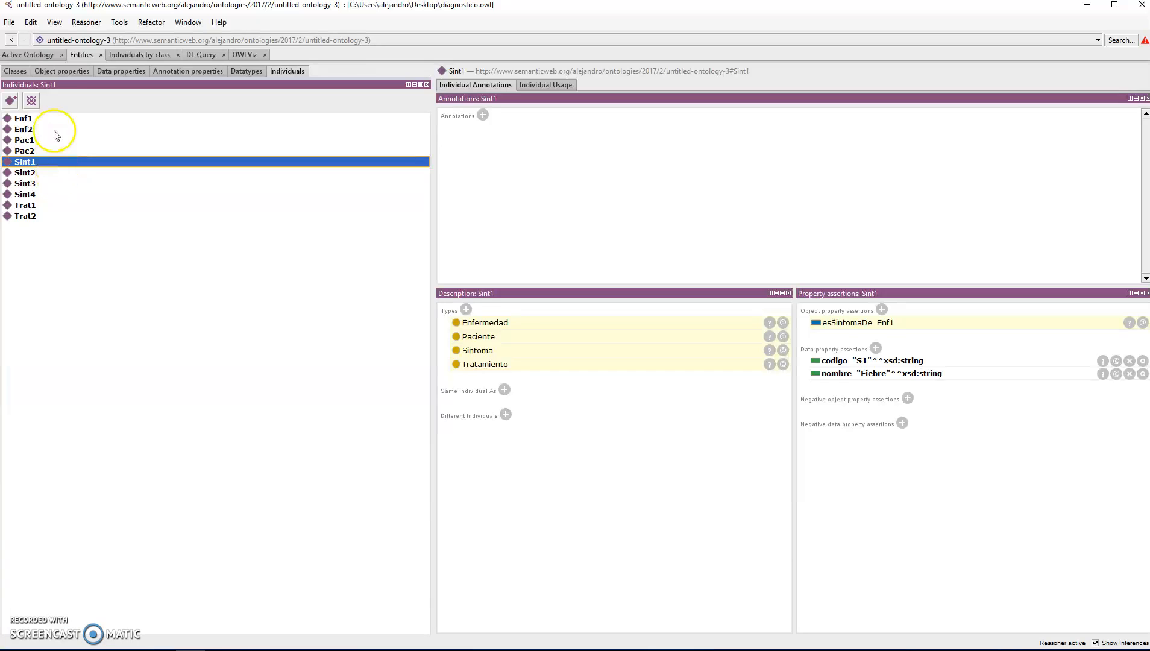
pyautogui.click(36, 129)
pyautogui.click(31, 155)
# Browse the object properties, the peso data property, the Tratamiento, Enfermedad and Sintoma classes, and datatypes.
pyautogui.click(81, 71)
pyautogui.press('Up')
pyautogui.press('Up')
pyautogui.press('Up')
pyautogui.press('Up')
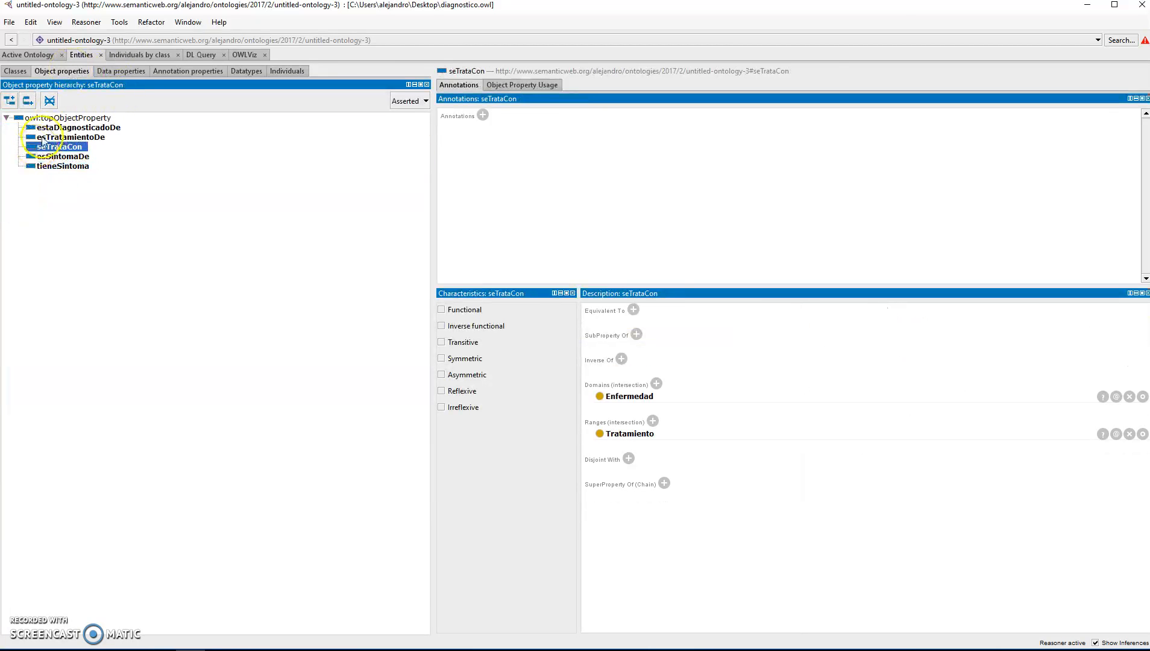
pyautogui.click(120, 71)
pyautogui.click(45, 146)
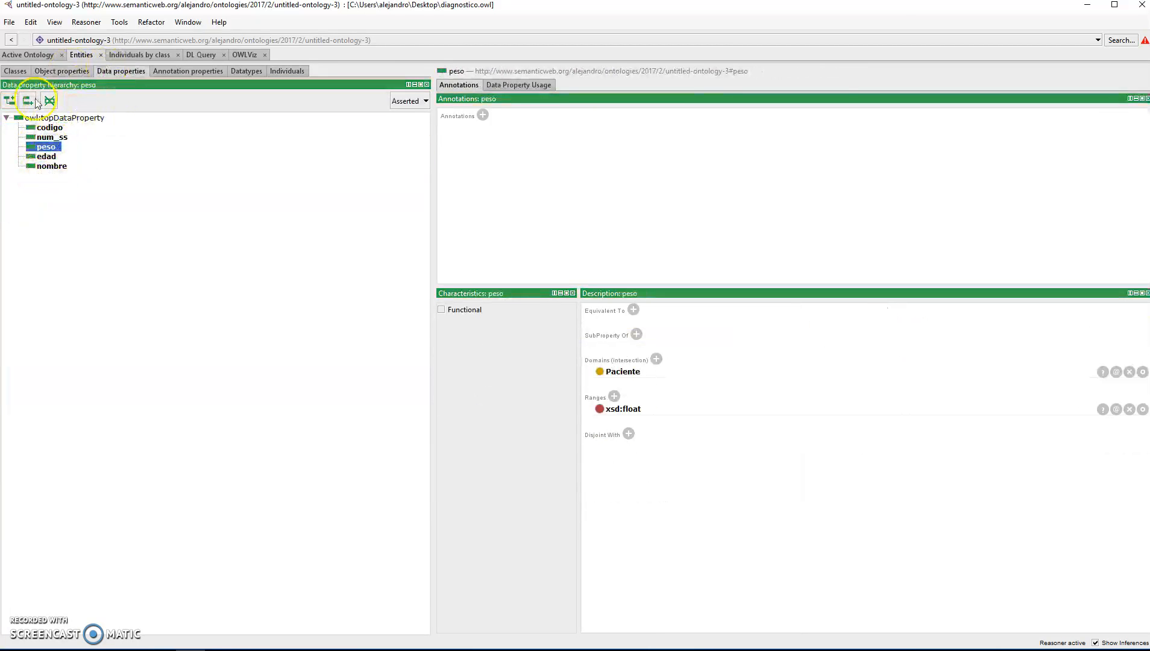
pyautogui.click(15, 71)
pyautogui.press('Up')
pyautogui.press('Down')
pyautogui.press('Down')
pyautogui.press('Up')
pyautogui.press('Up')
pyautogui.press('Up')
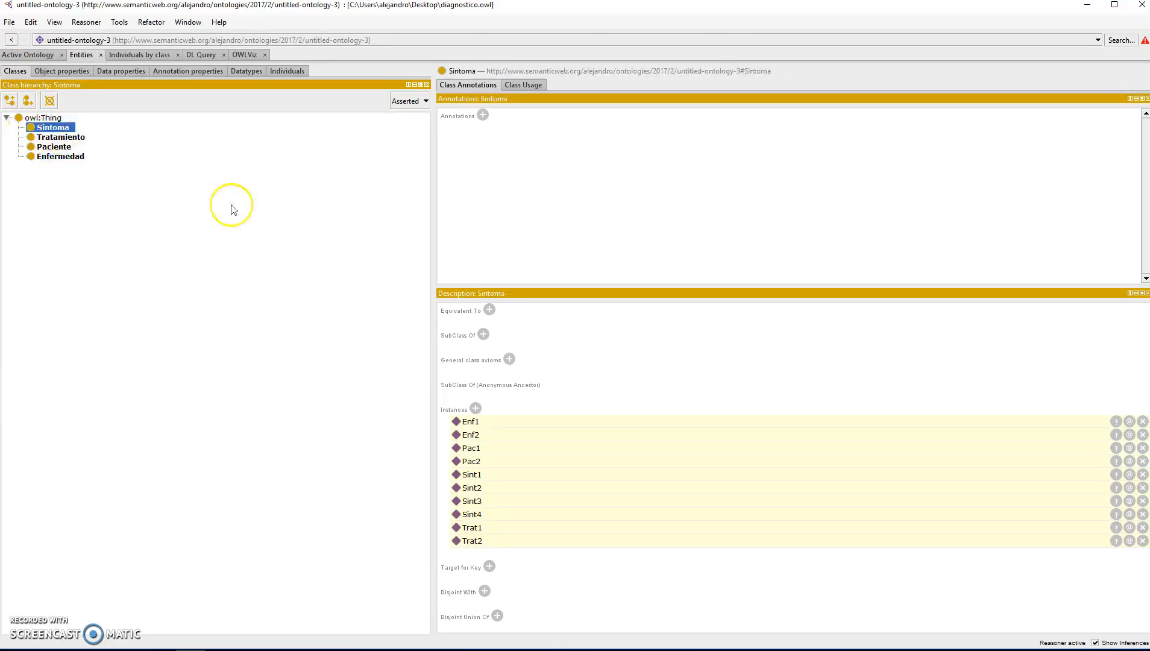
pyautogui.click(238, 73)
pyautogui.click(124, 72)
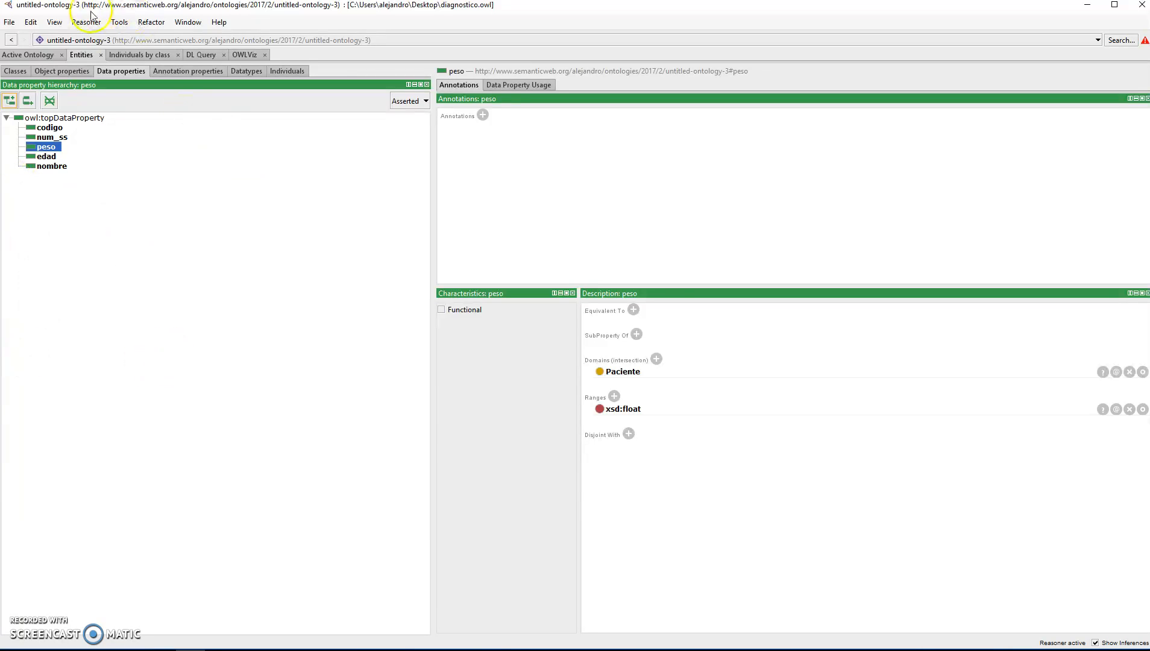
# Inspect domain and range of esTratamientoDe, seTrataCon and tieneSintoma.
pyautogui.click(62, 72)
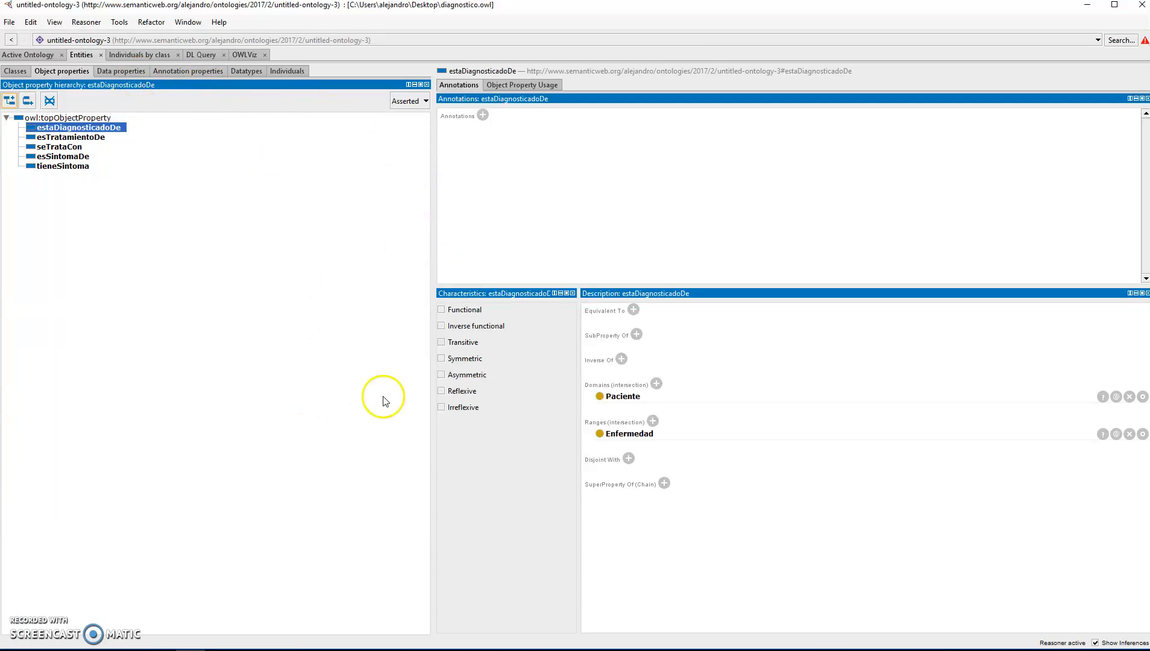
pyautogui.click(71, 138)
pyautogui.click(73, 149)
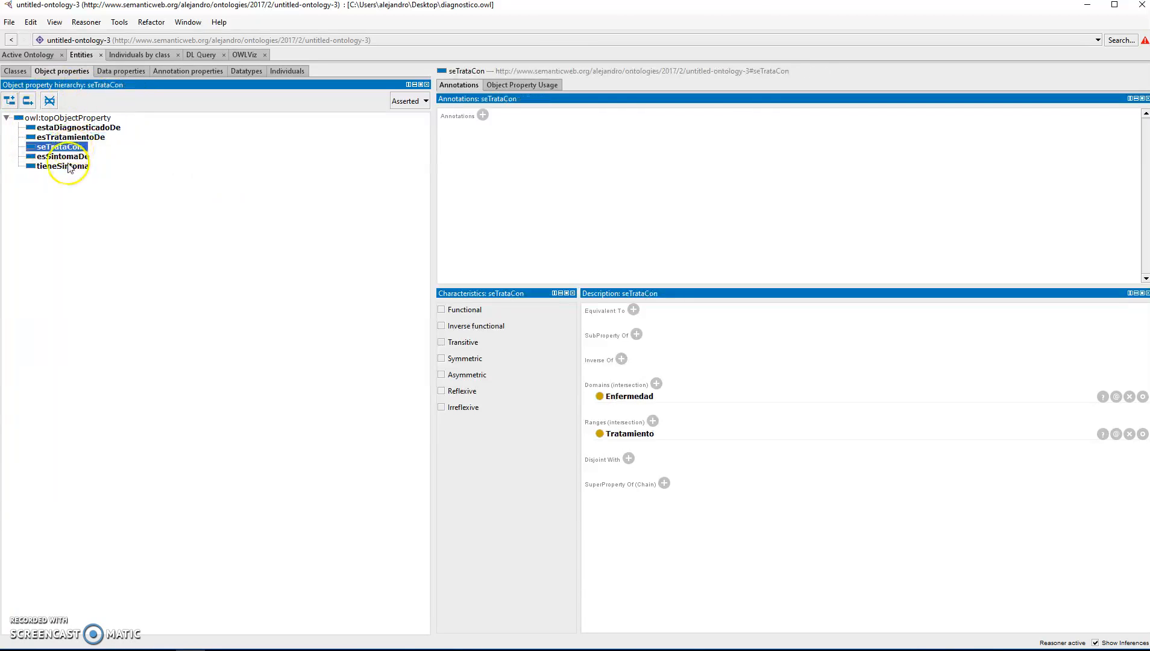
pyautogui.click(66, 166)
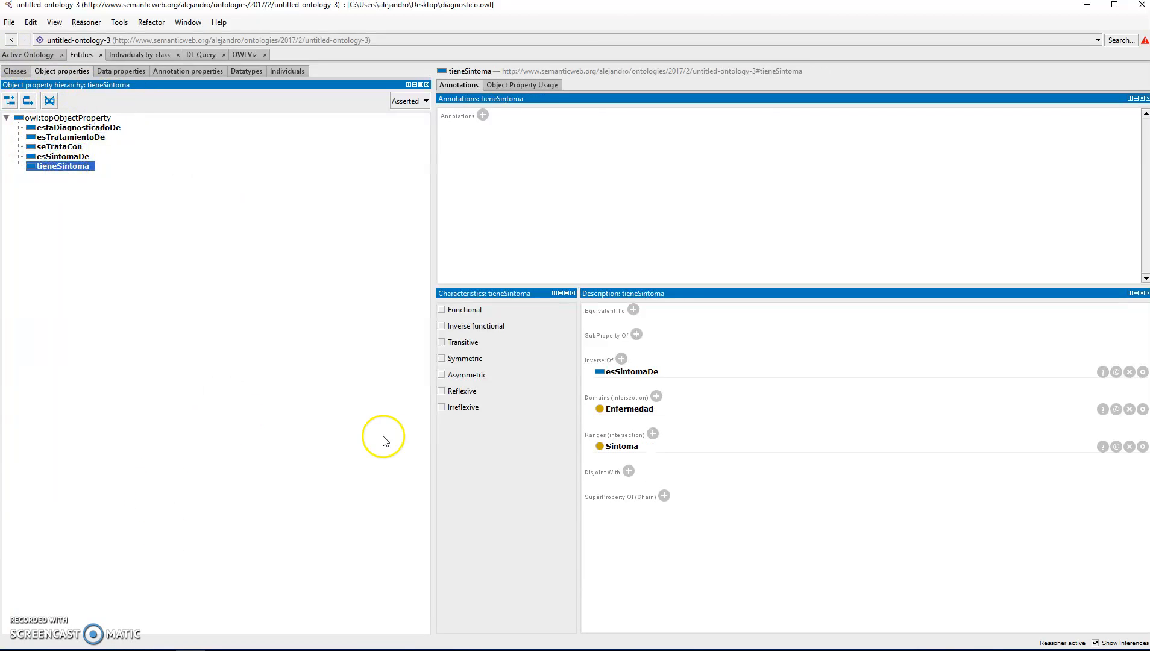